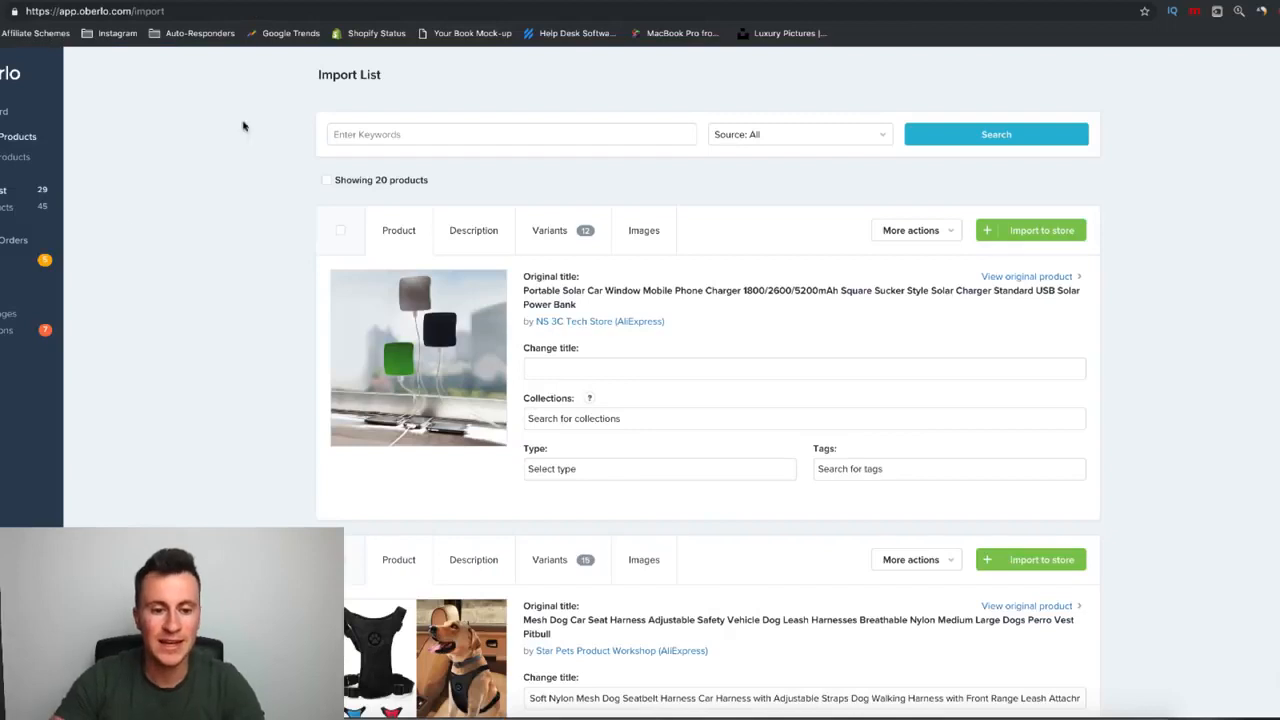
Set the solar window charger's new product title to "The Travel Wise Solar Sticky Charger".
click(549, 367)
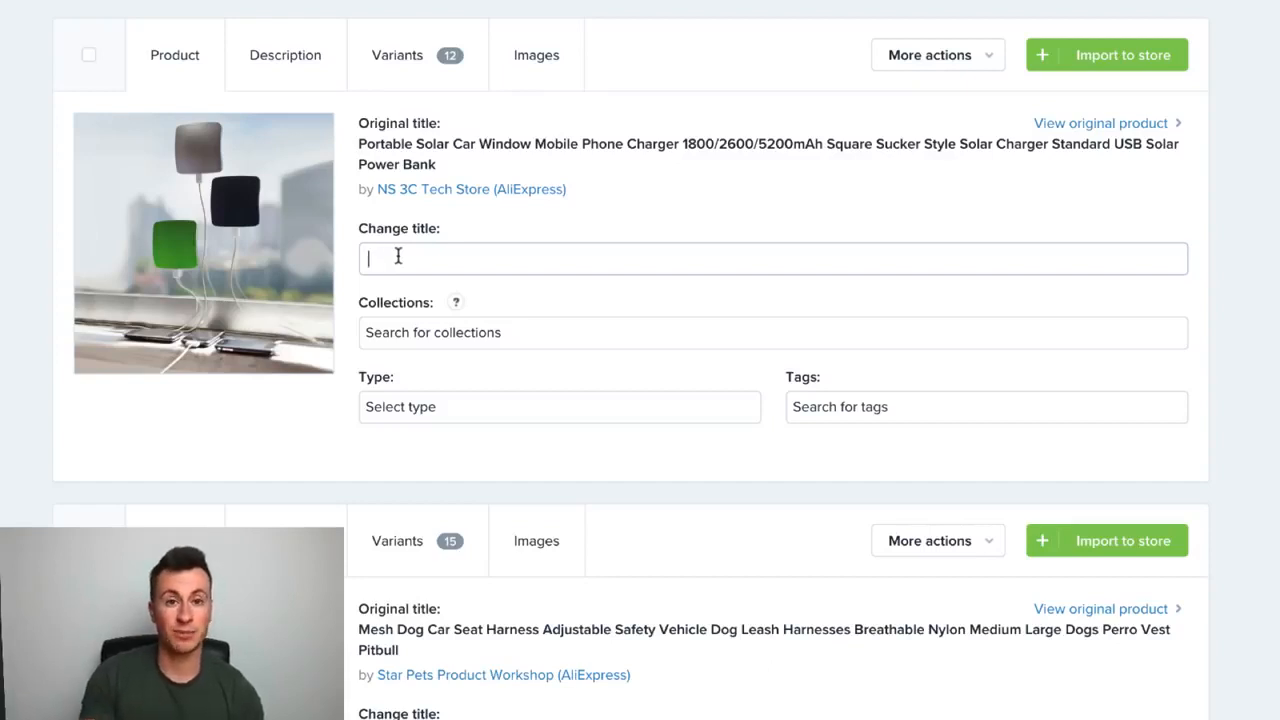
click(398, 256)
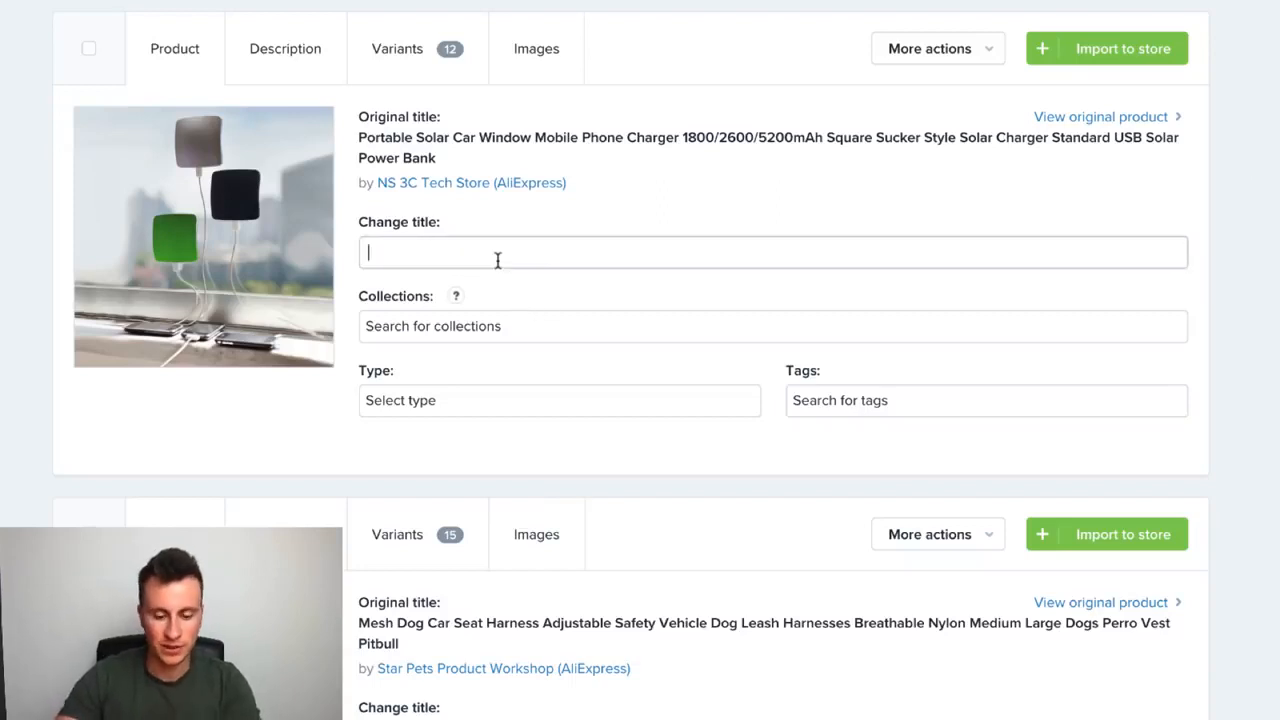
text(The Tr)
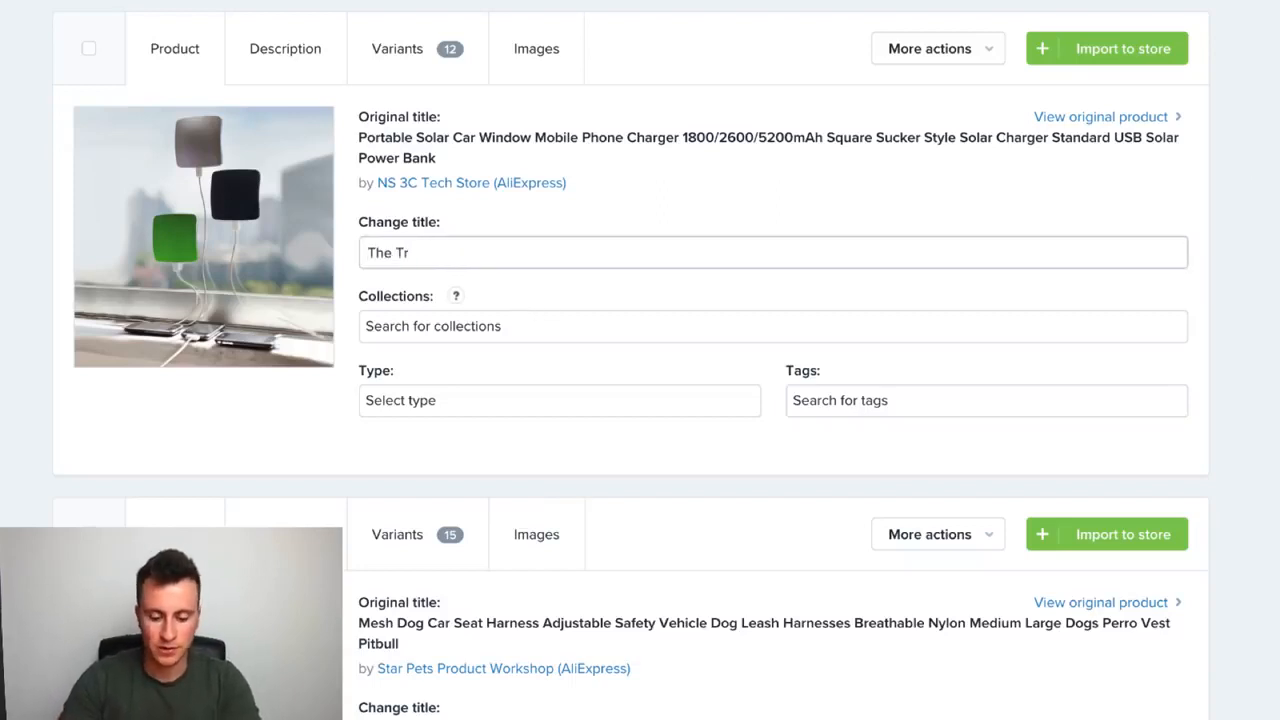
text(avel Sola)
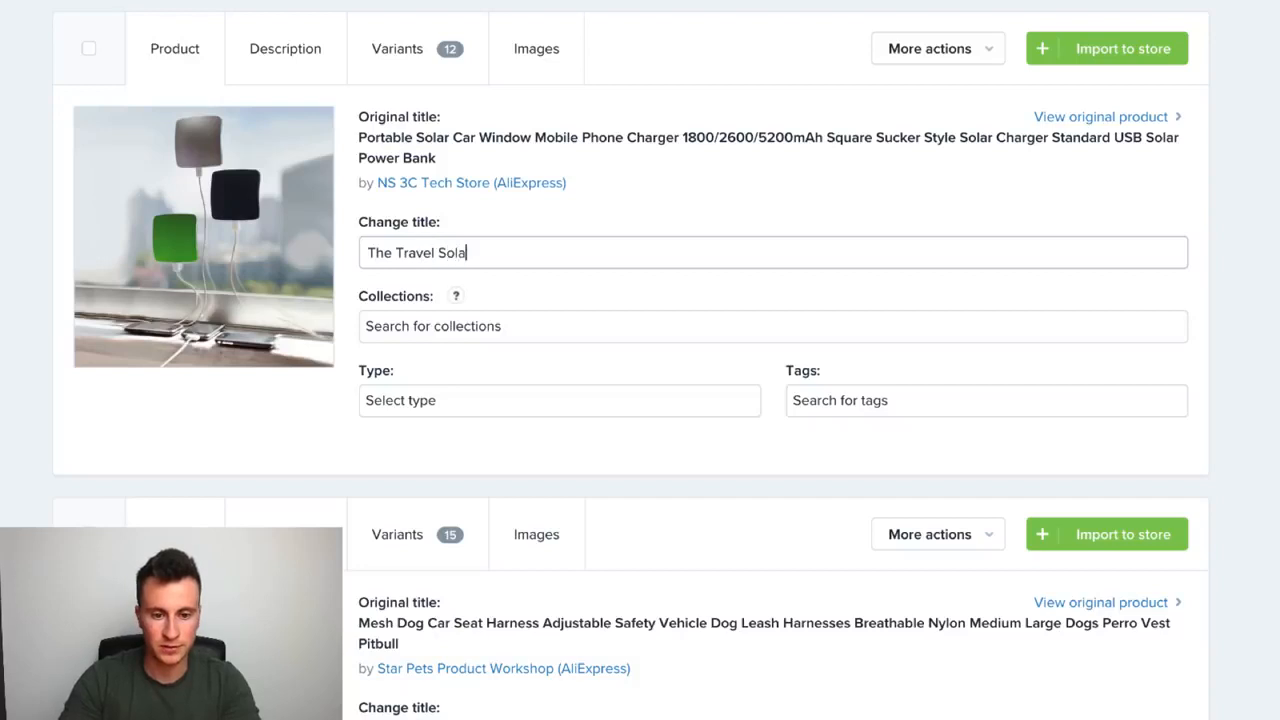
text(r Sticky Ch)
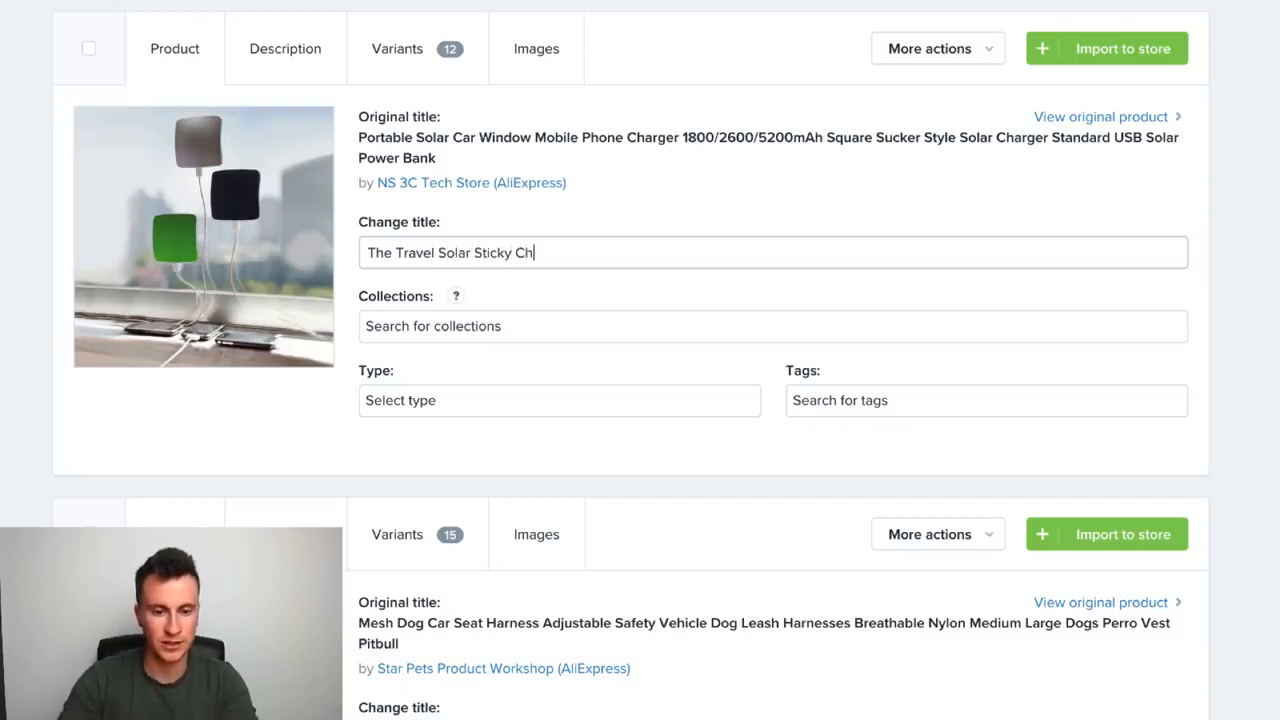
text(arger)
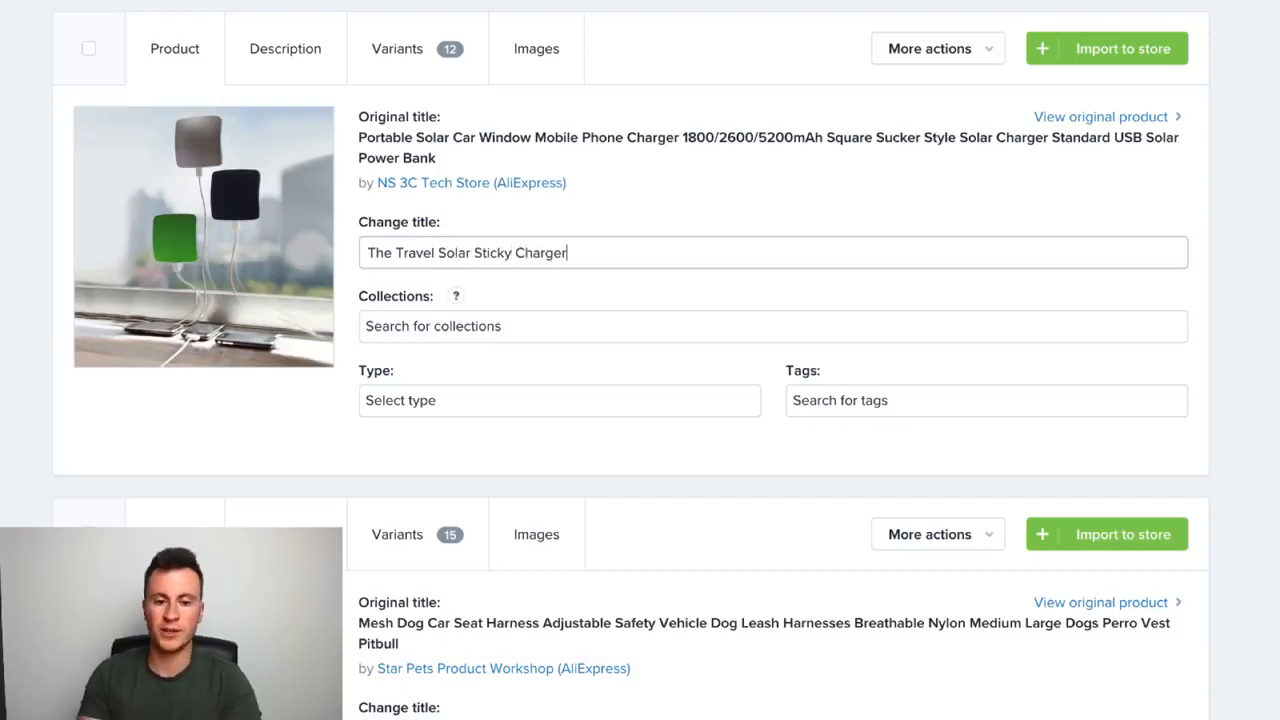
click(439, 252)
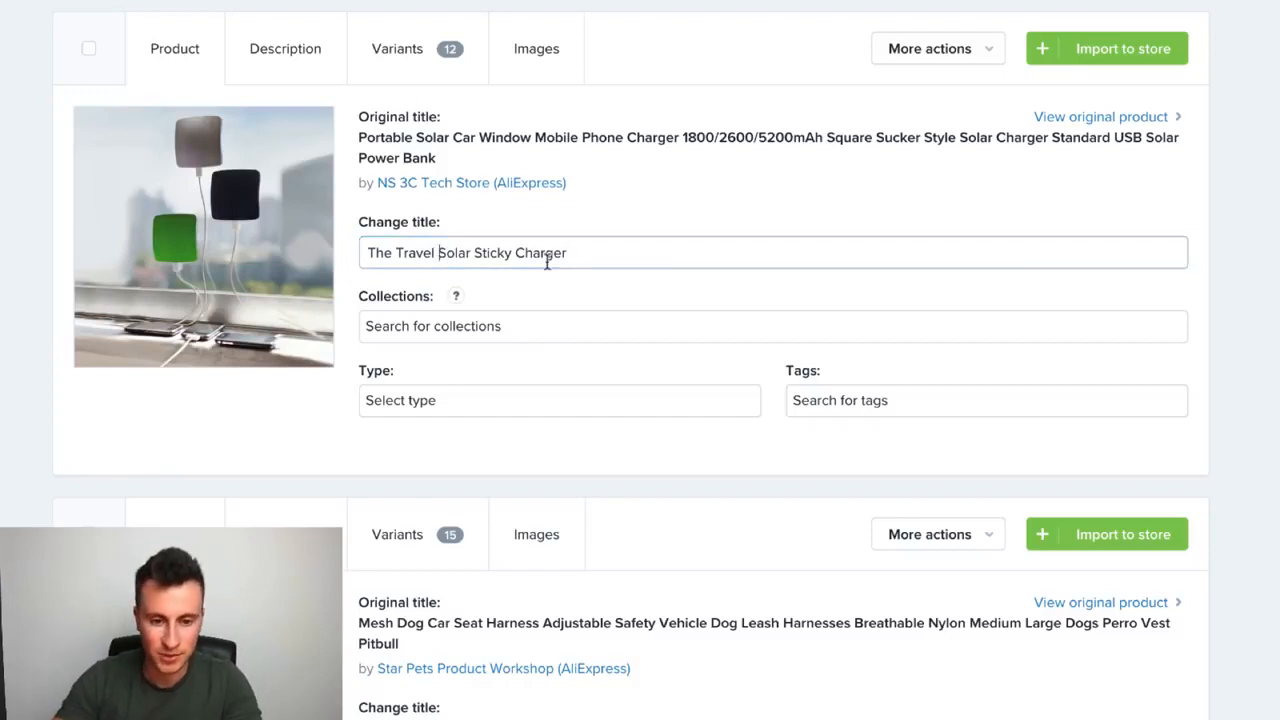
text(Wise)
Switch to the web image results and examine the solar phone charger pictures for product ideas.
key(ctrl+a)
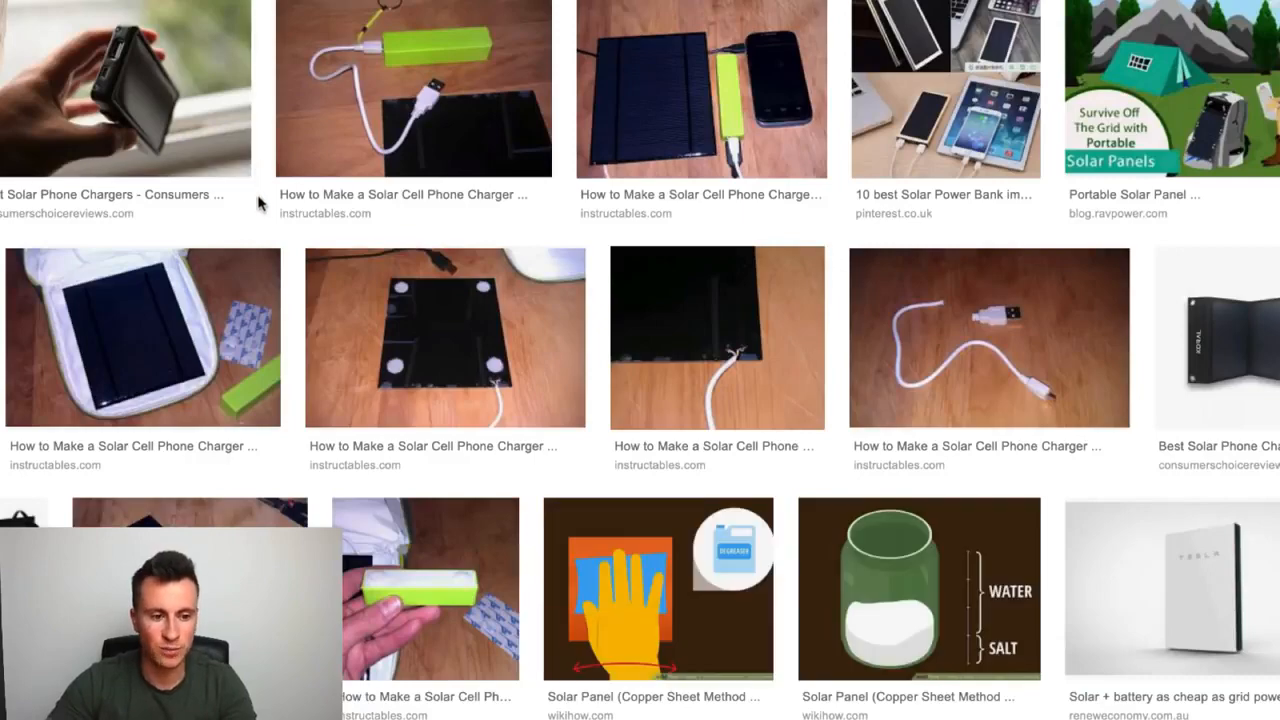
scroll(258, 203, down, 1)
scroll(258, 196, down, 2)
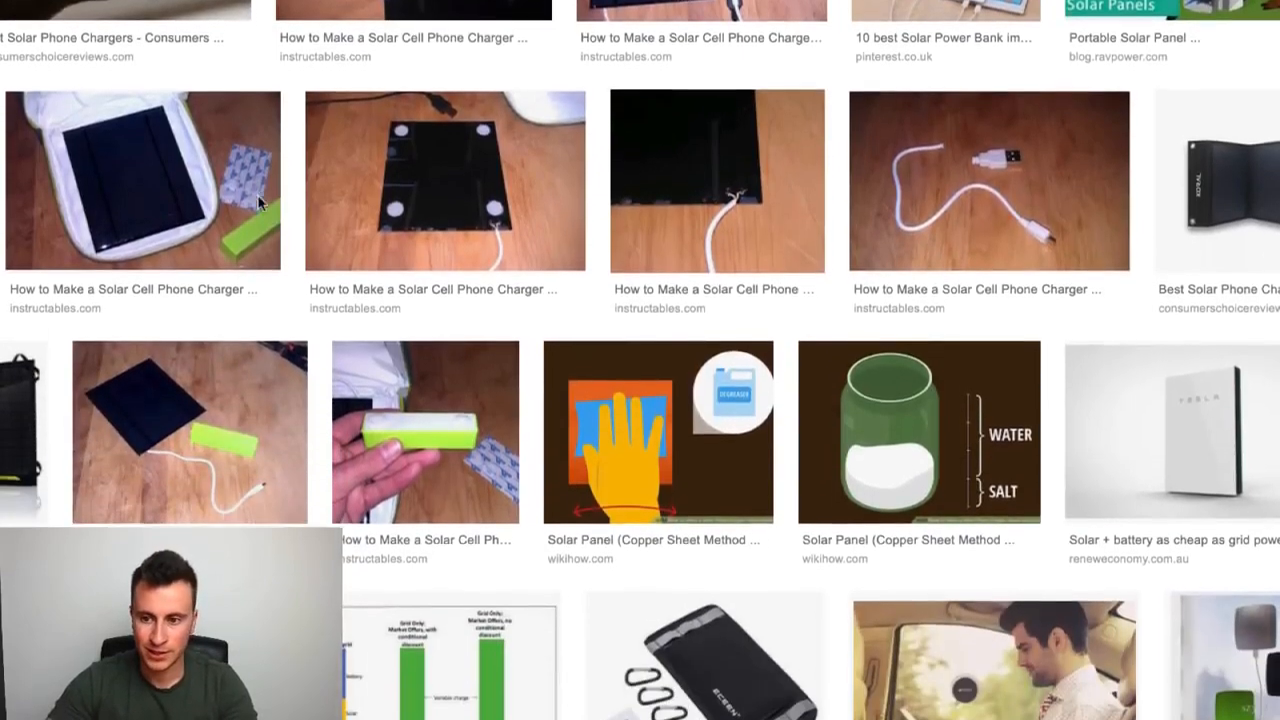
scroll(345, 194, down, 6)
scroll(345, 194, down, 1)
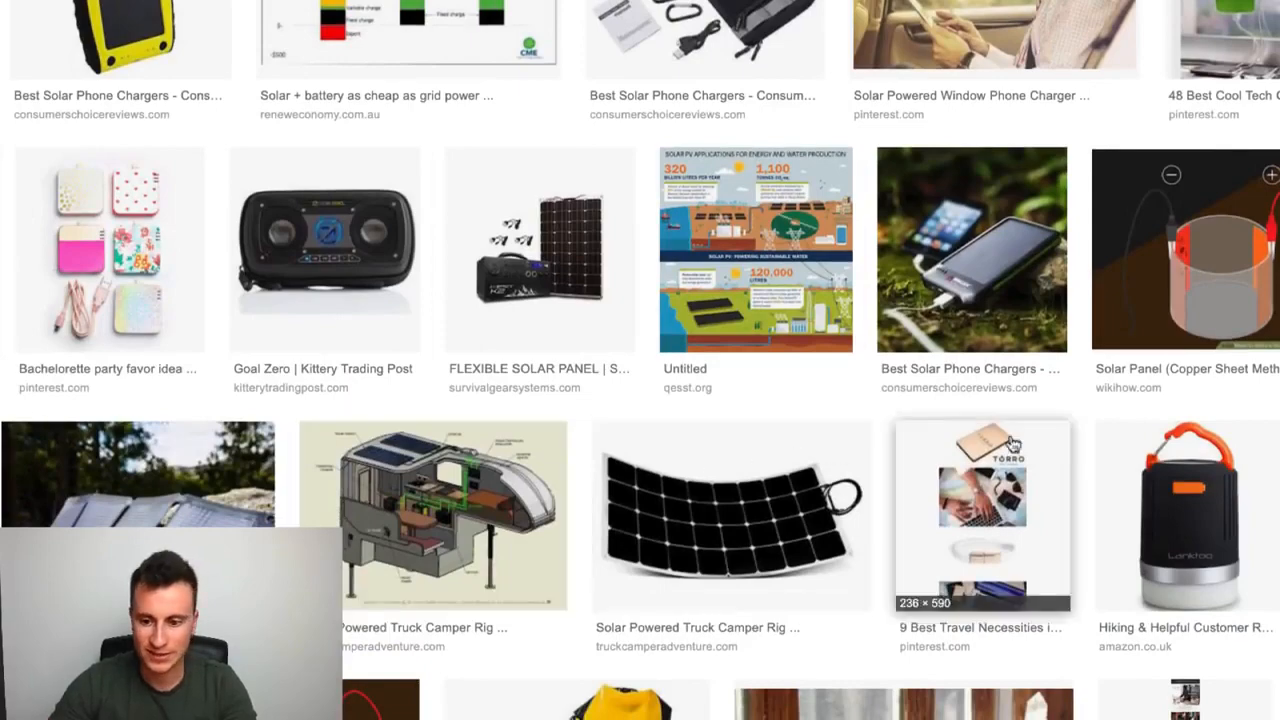
scroll(640, 360, up, 9)
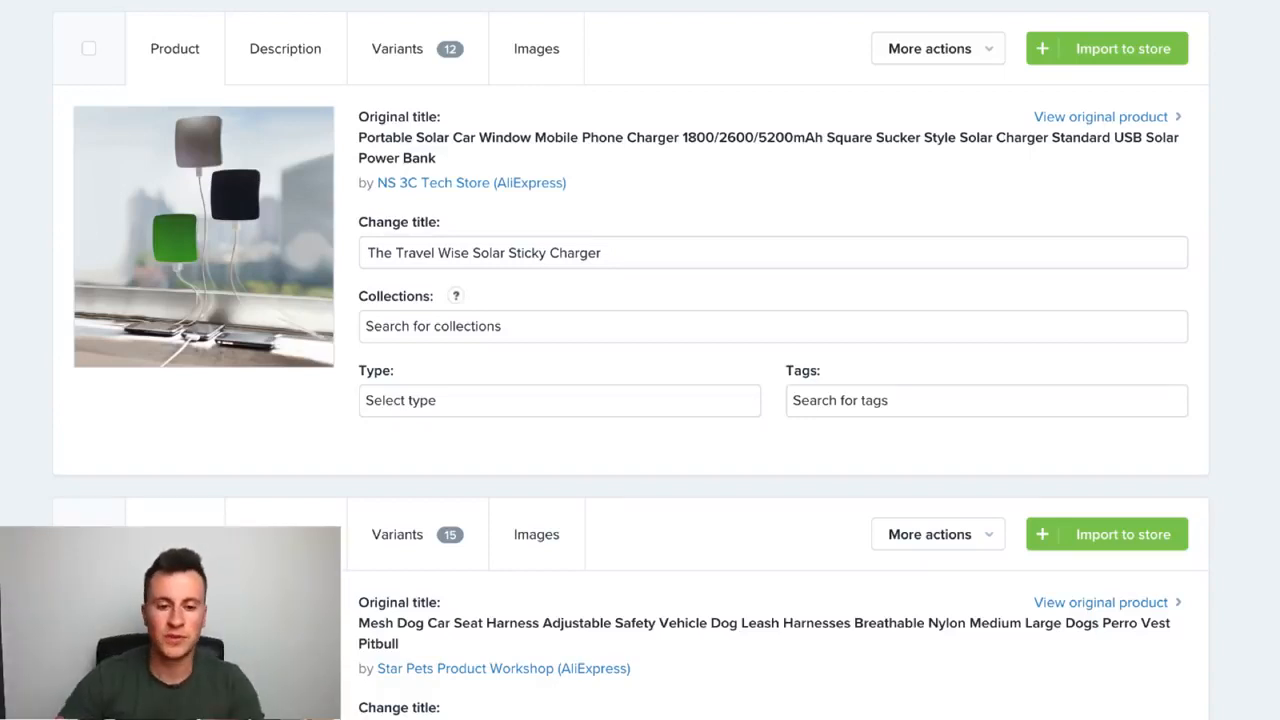
Review the collections and tags available for the solar charger listing without assigning any.
click(446, 328)
scroll(482, 513, down, 2)
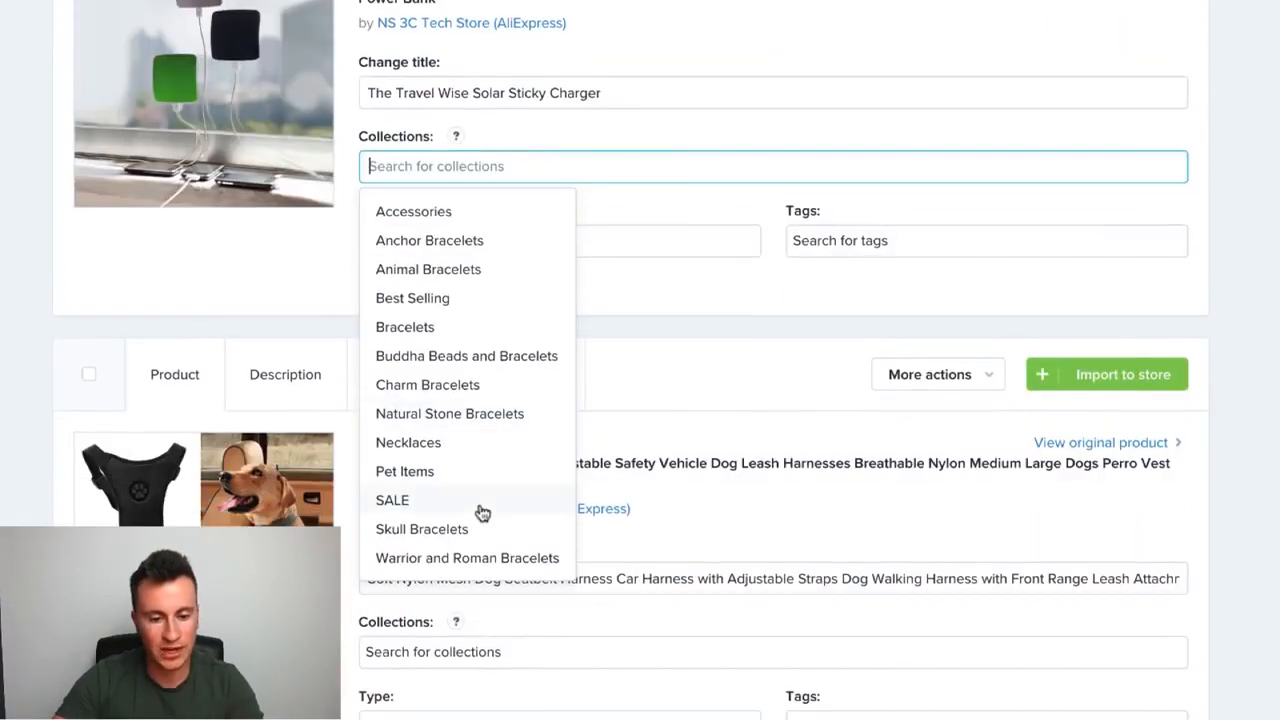
click(290, 570)
scroll(290, 570, up, 2)
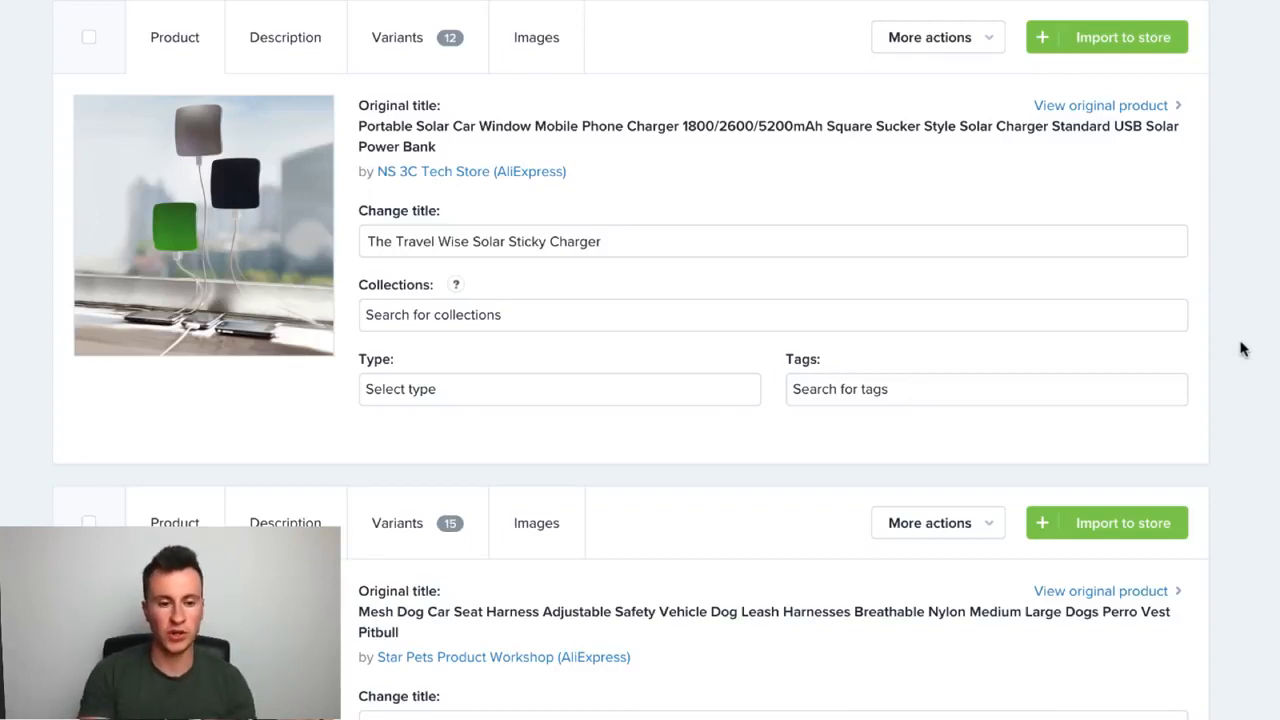
click(919, 389)
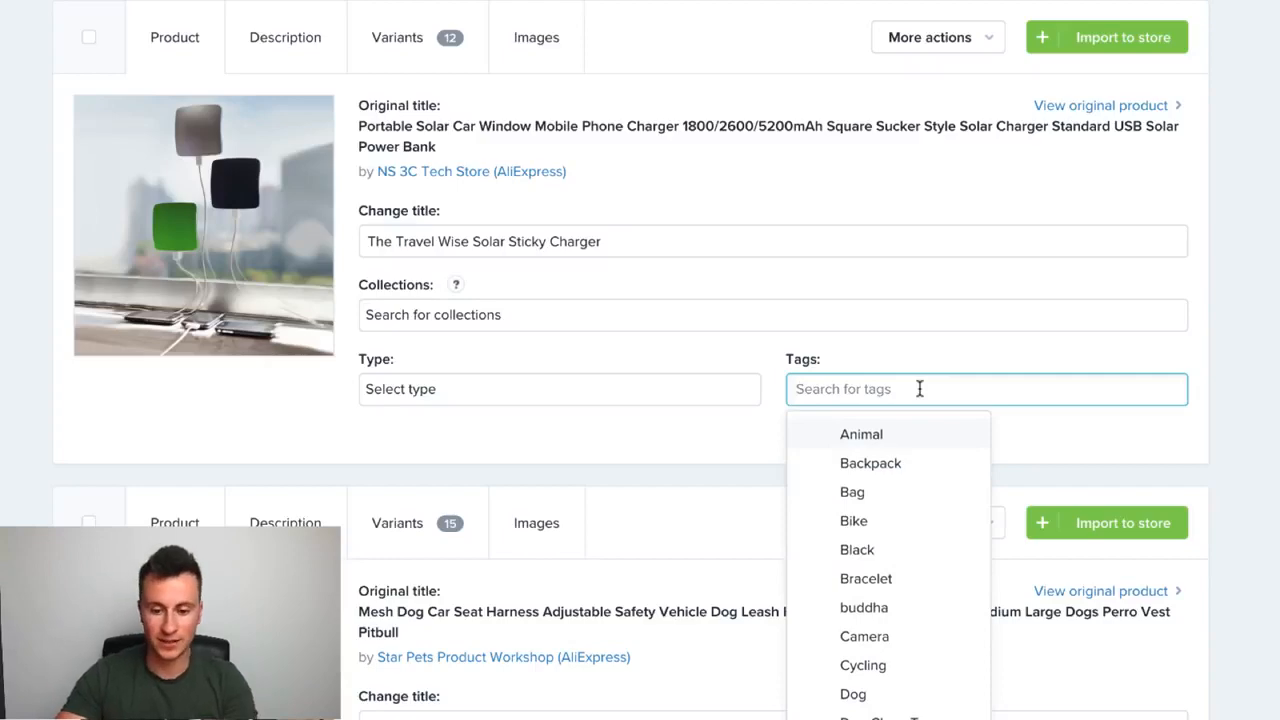
scroll(916, 470, down, 5)
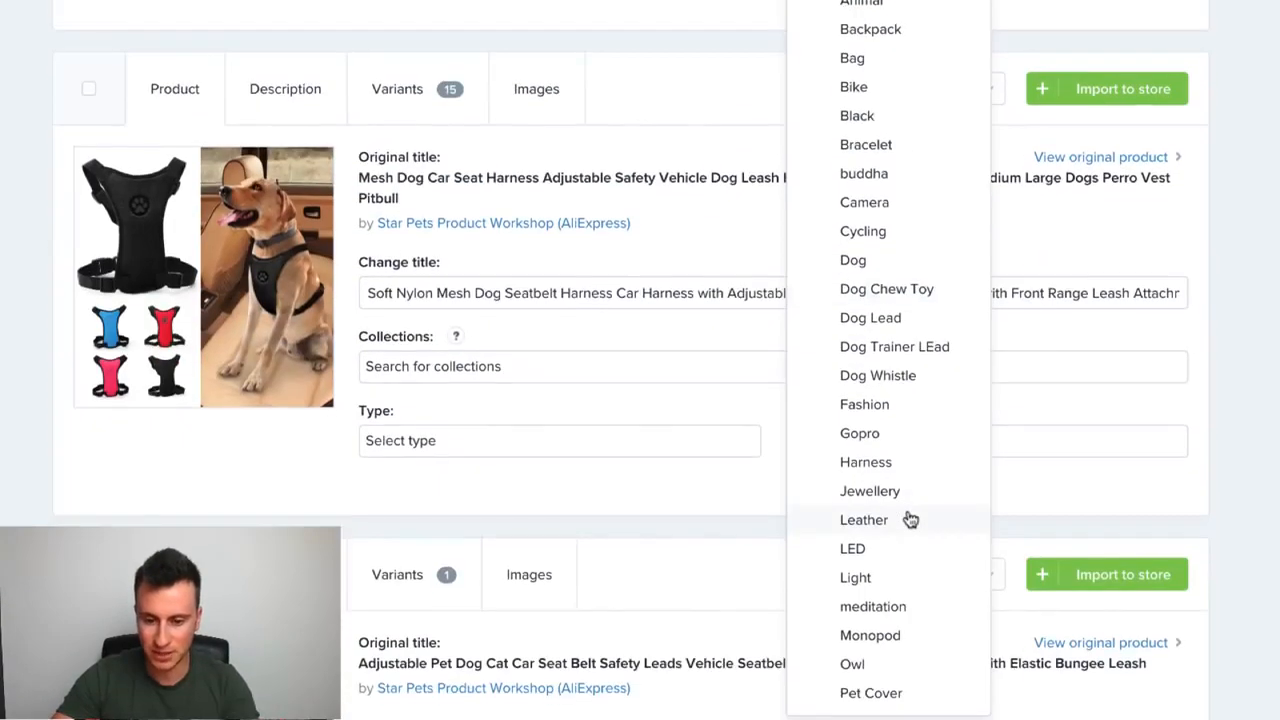
key(Escape)
scroll(640, 360, up, 1)
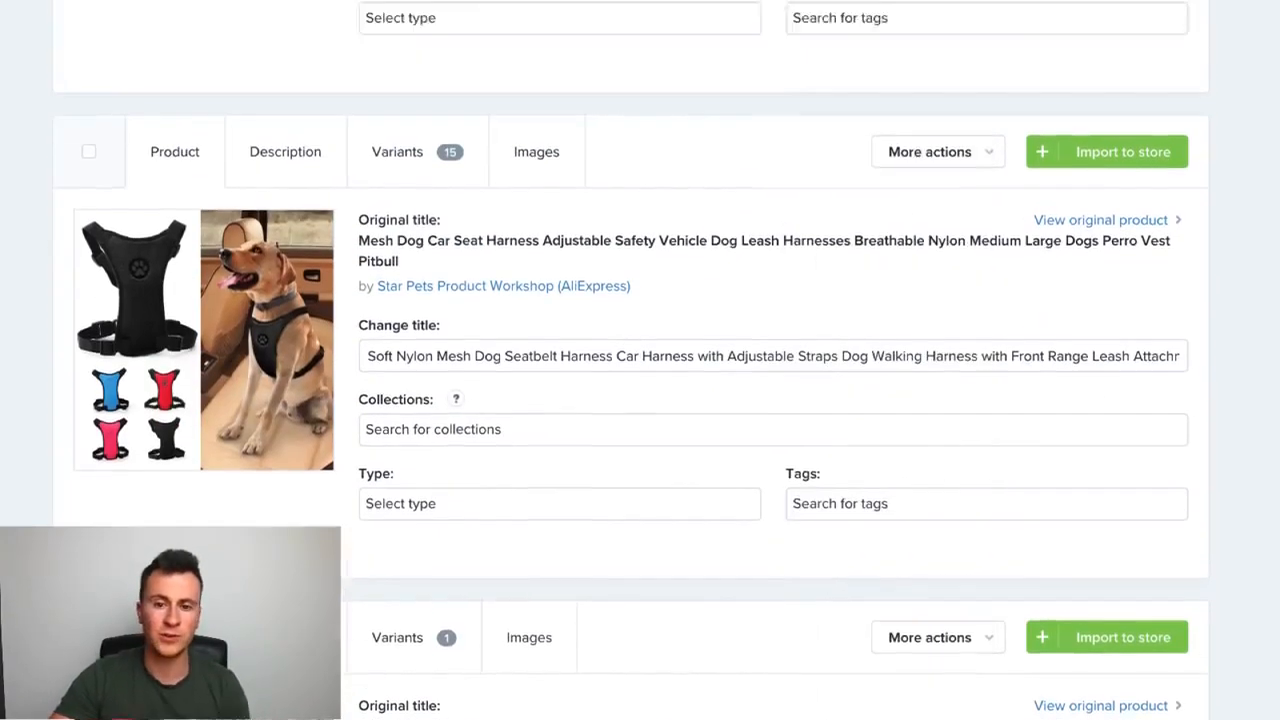
scroll(640, 360, up, 3)
scroll(640, 360, up, 3)
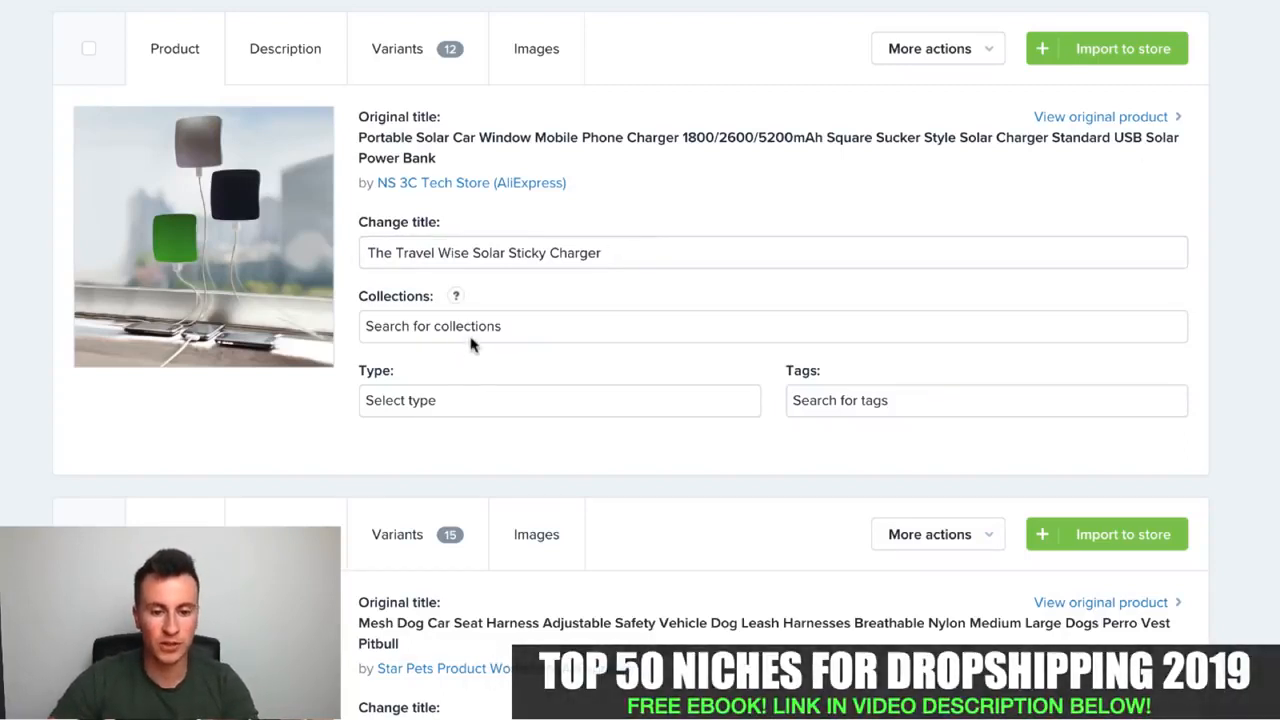
Open the solar charger's description and delete all of the supplier's specification text.
click(278, 42)
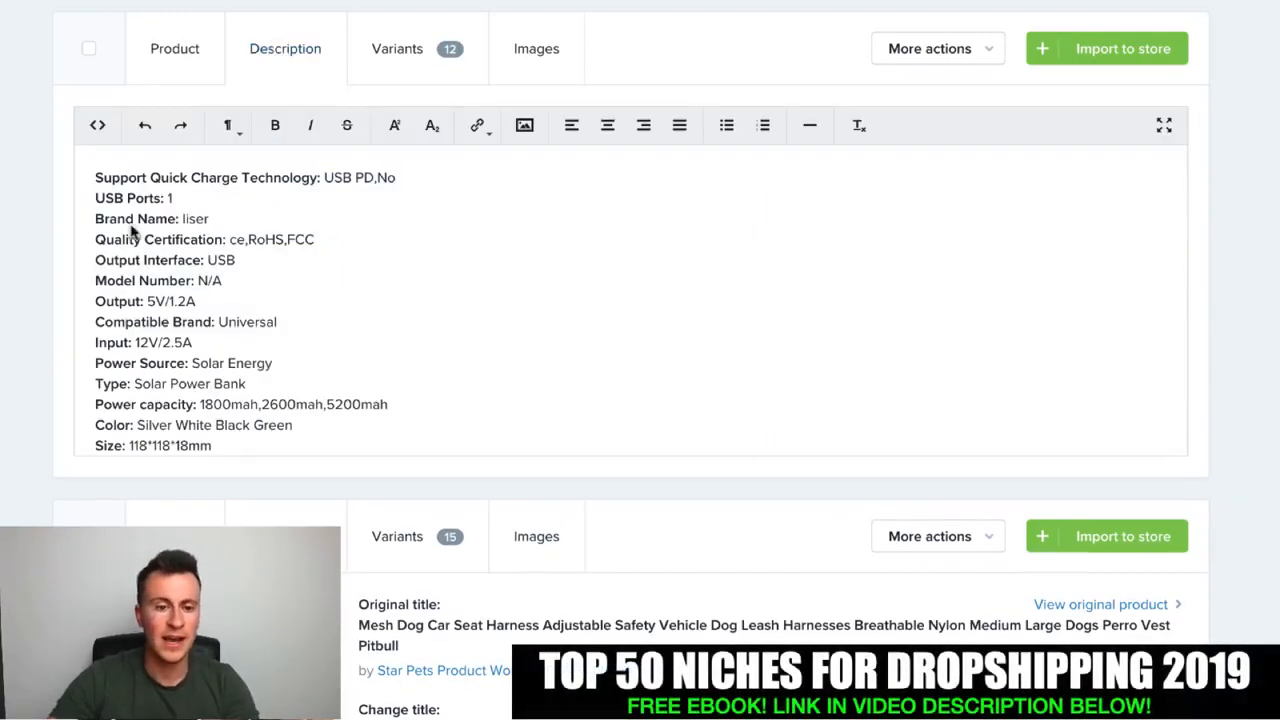
scroll(350, 250, down, 1)
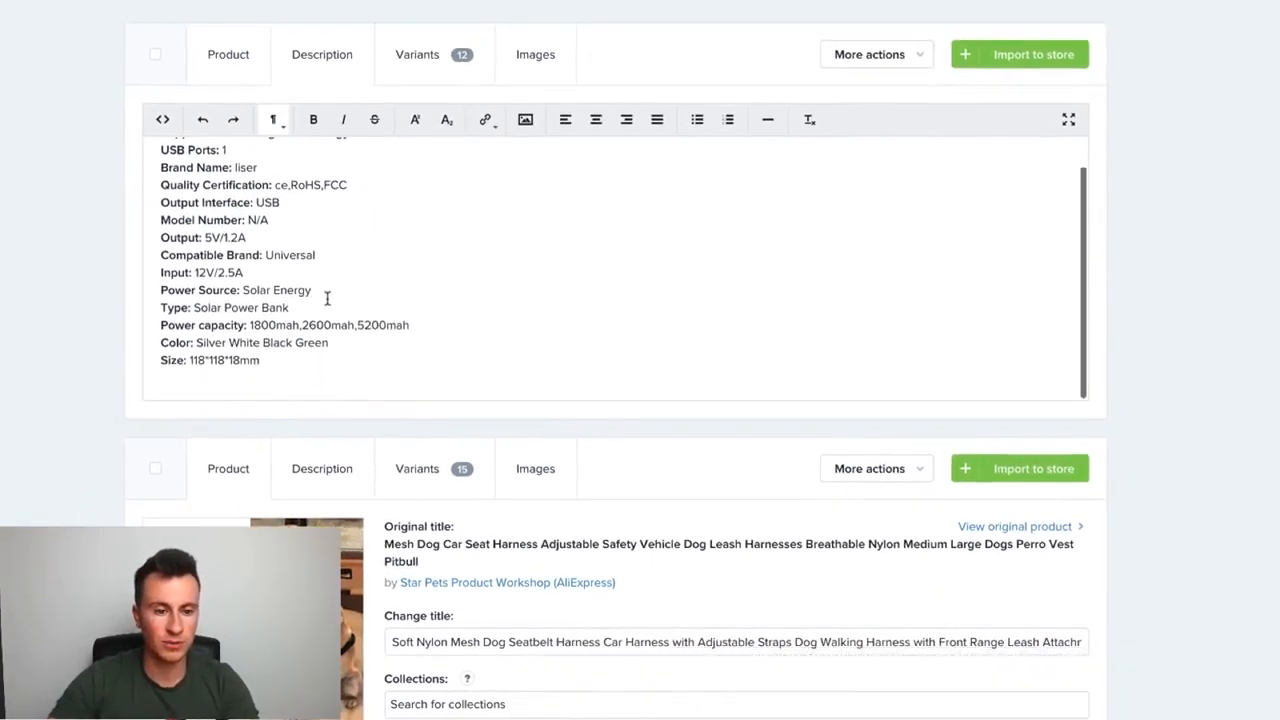
click(327, 298)
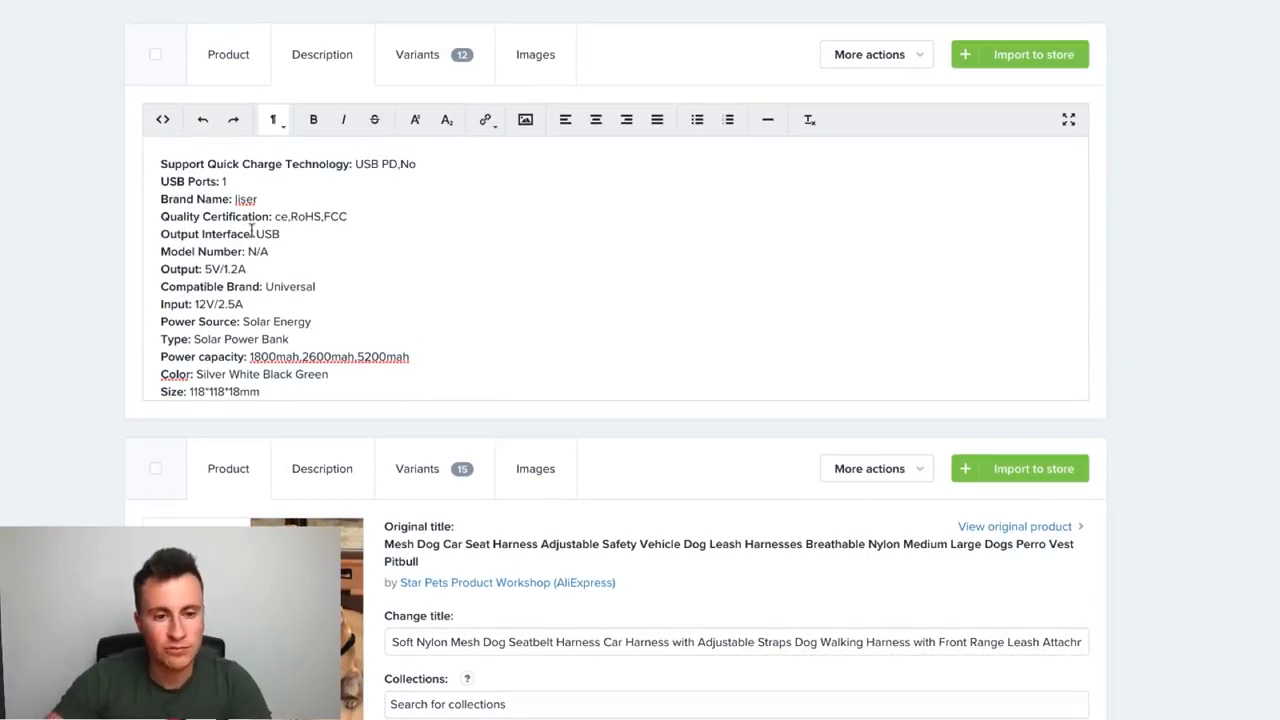
scroll(270, 225, down, 1)
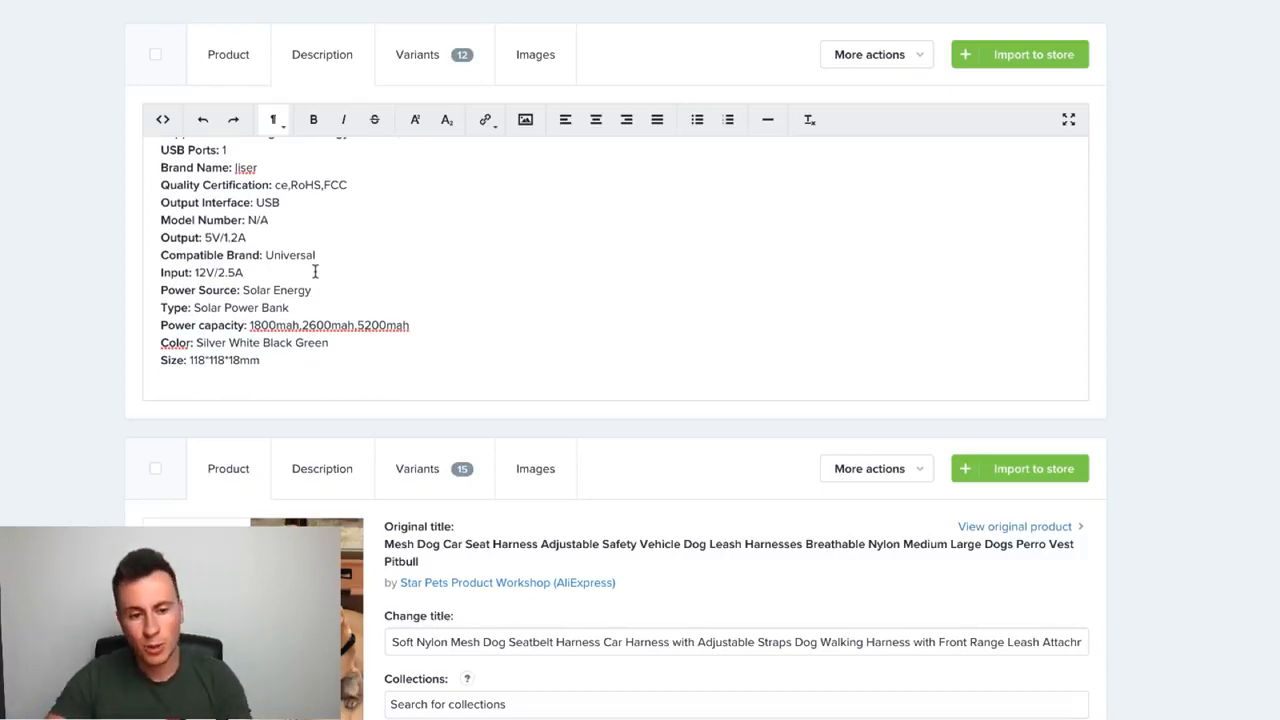
scroll(315, 271, up, 1)
scroll(315, 271, down, 1)
key(ctrl+a)
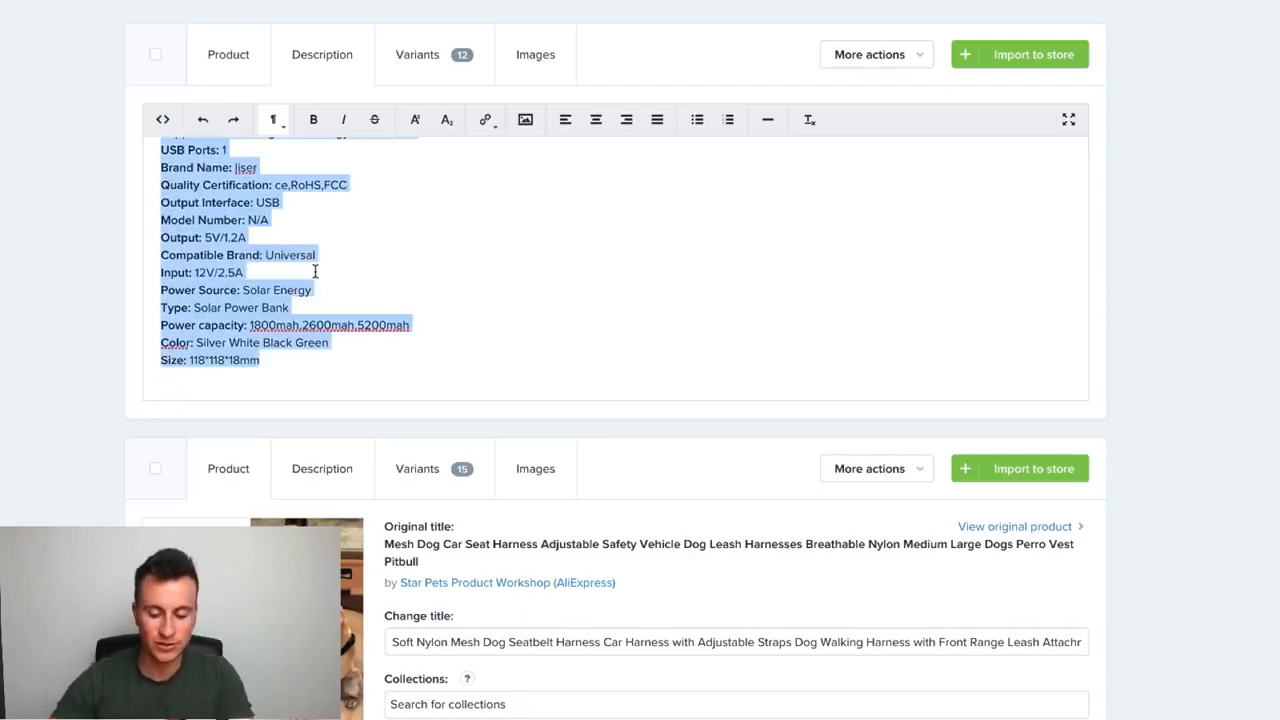
key(BackSpace)
scroll(143, 283, up, 1)
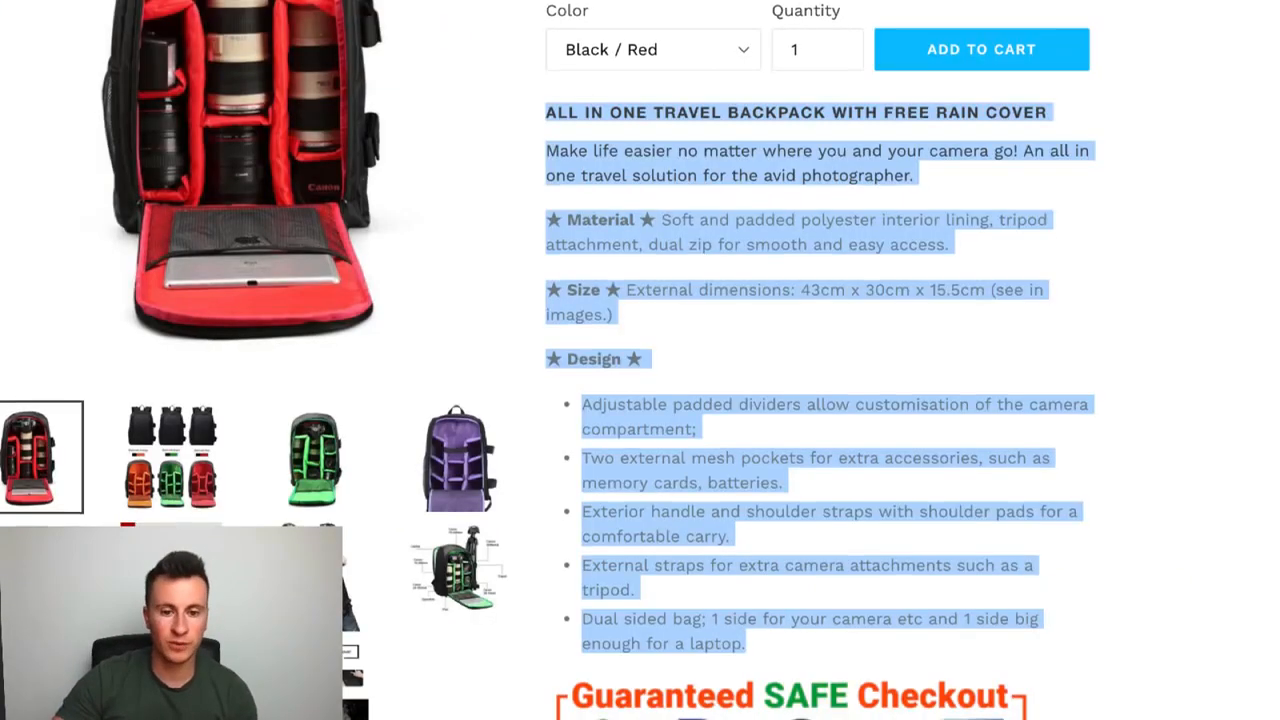
Copy the camera backpack's description, from headline through design bullets, off its store page into the solar charger's empty description.
click(789, 286)
scroll(885, 392, up, 3)
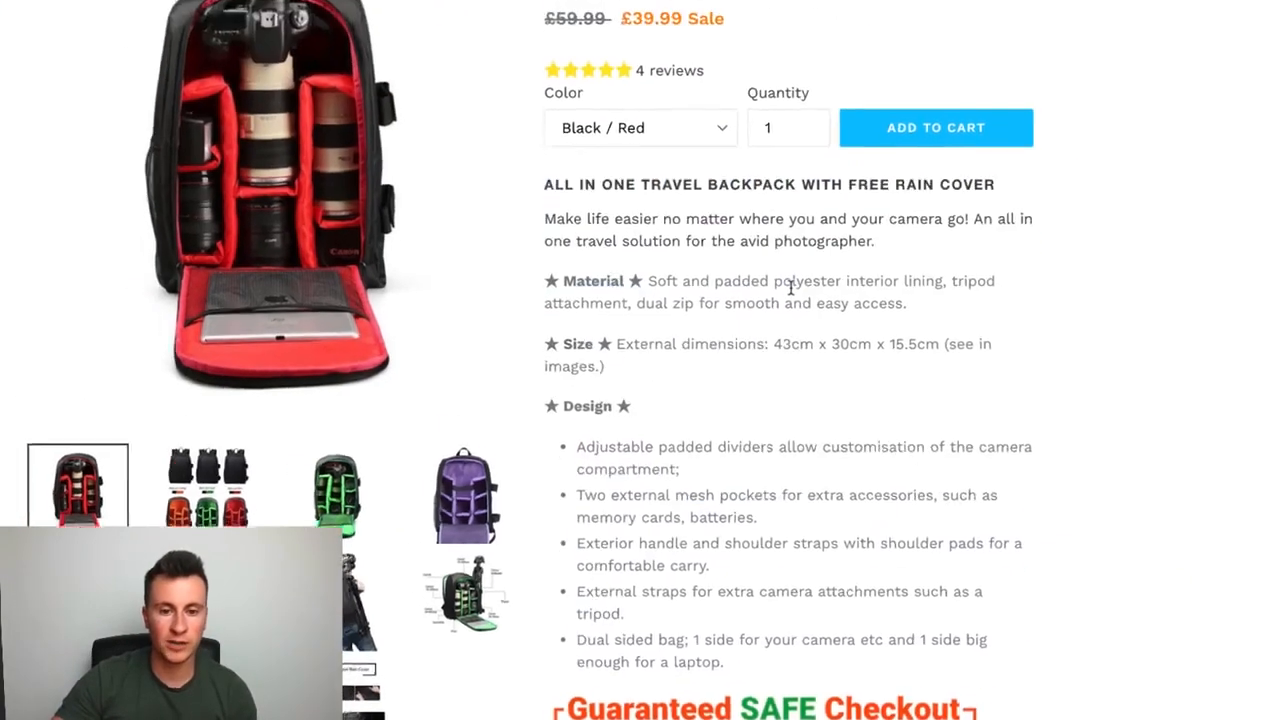
scroll(885, 392, down, 2)
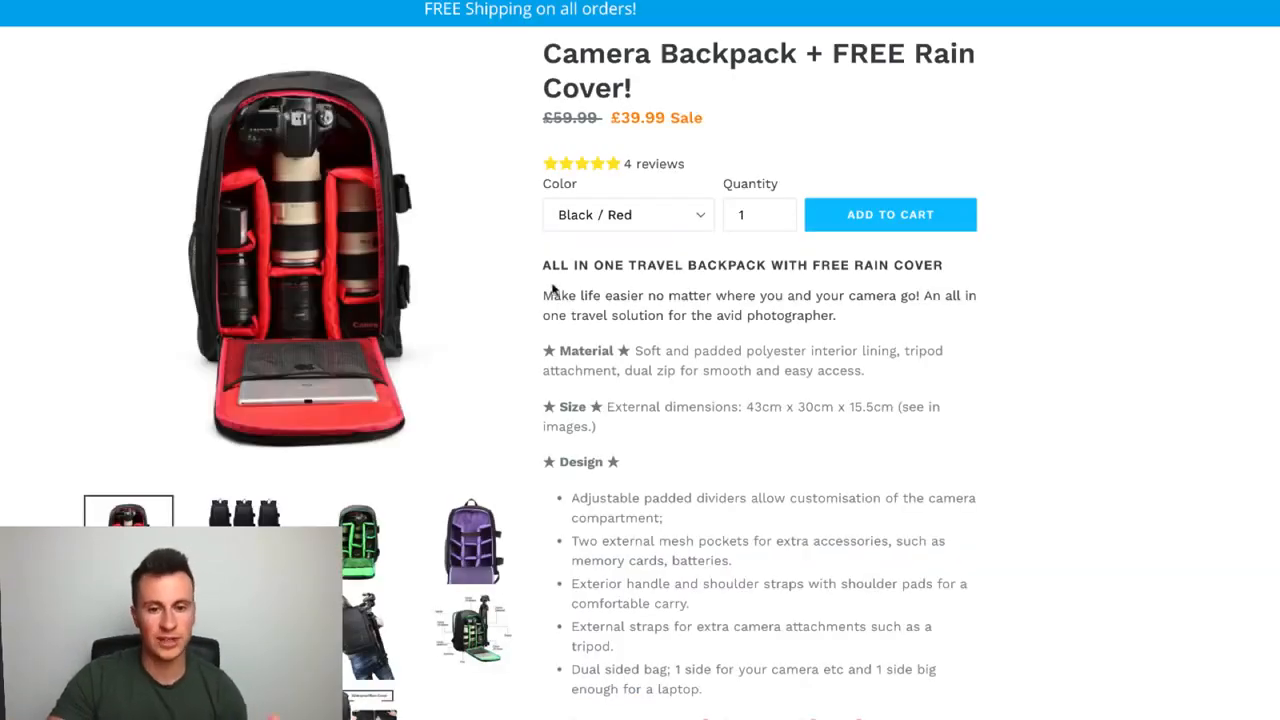
scroll(553, 290, down, 2)
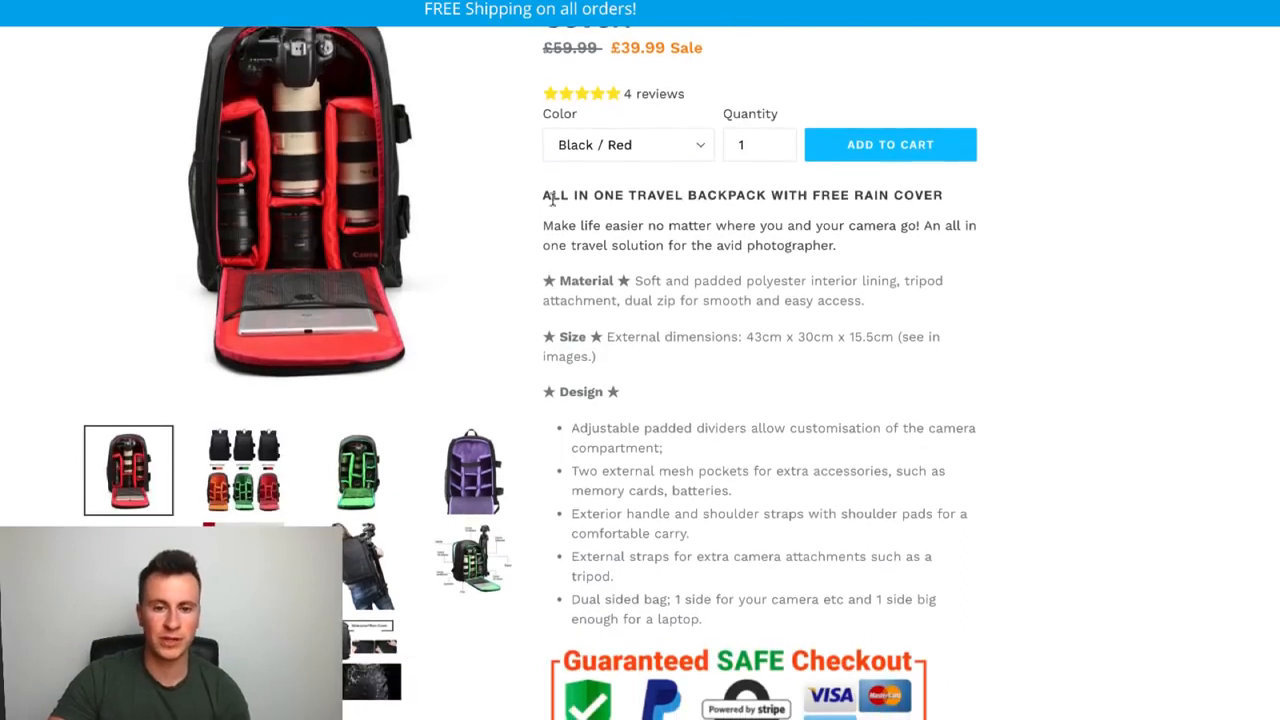
drag(543, 195, 733, 627)
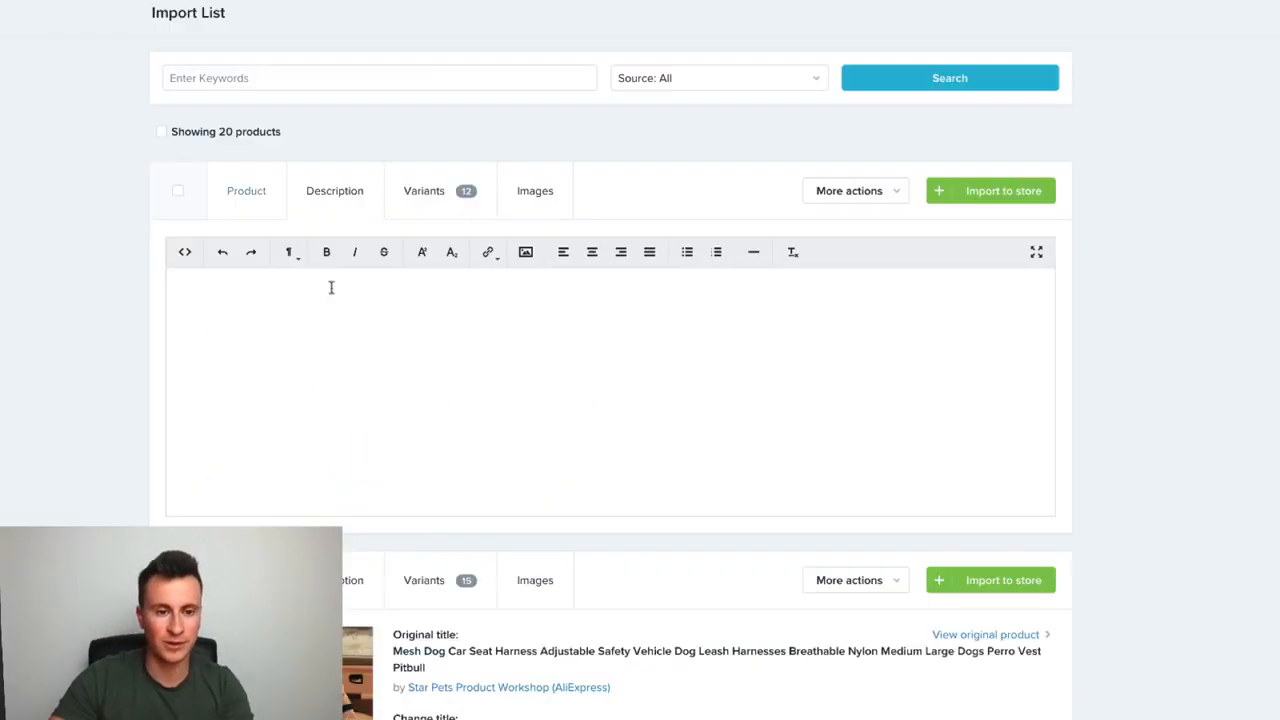
key(ctrl+v)
scroll(363, 326, up, 1)
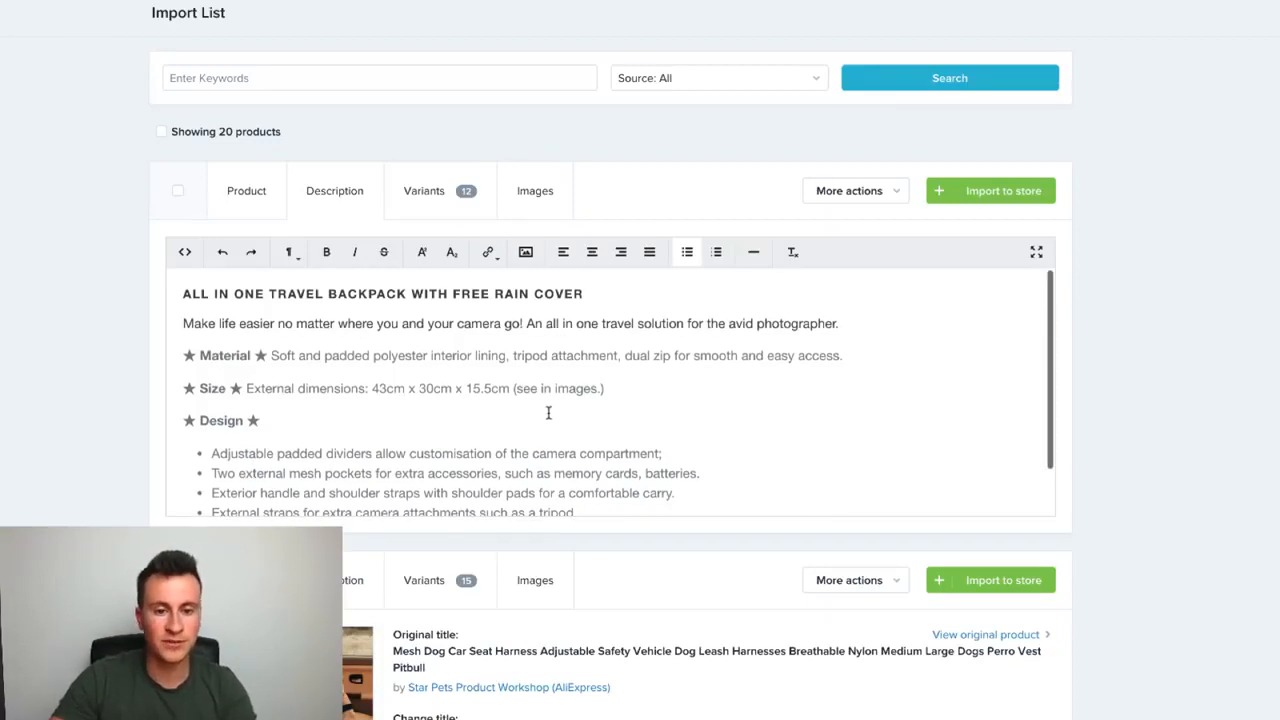
Replace the backpack headline in the description with "HAVE YOU EVER BEEN ON THE GO AND RAN OUT OF PHONE CHARGE?".
drag(588, 294, 184, 285)
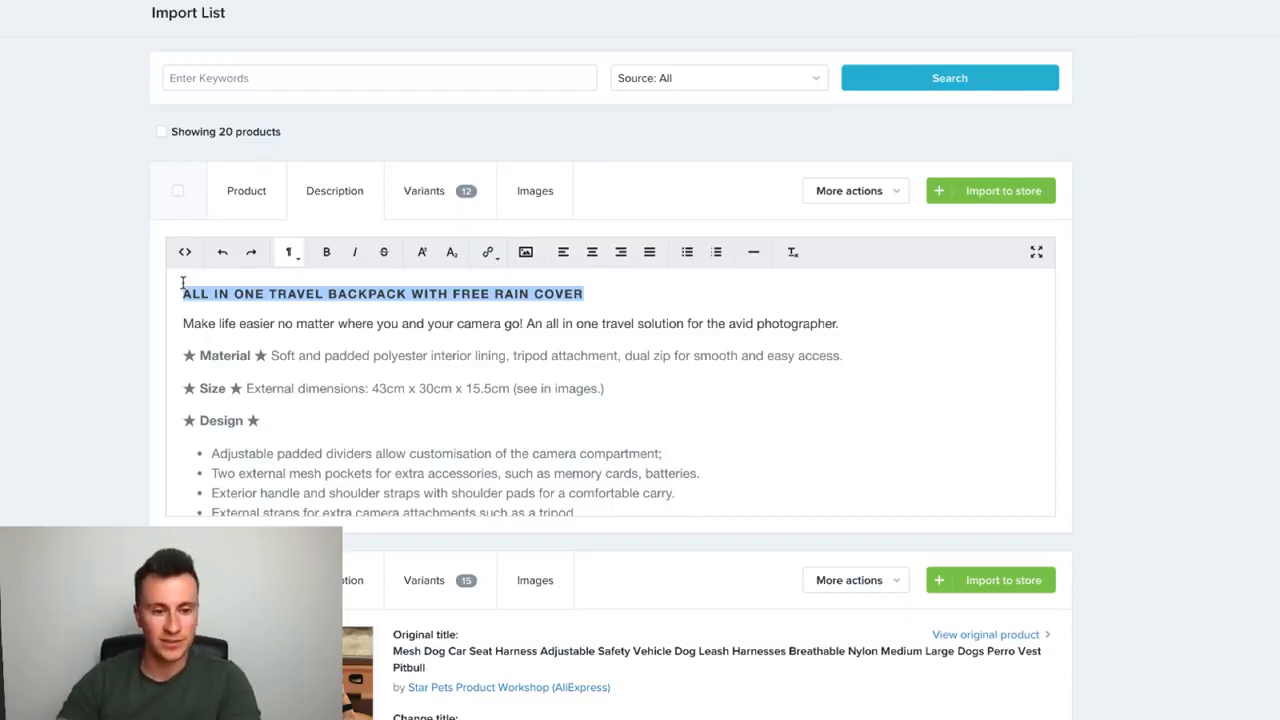
text(HAVE YOU A)
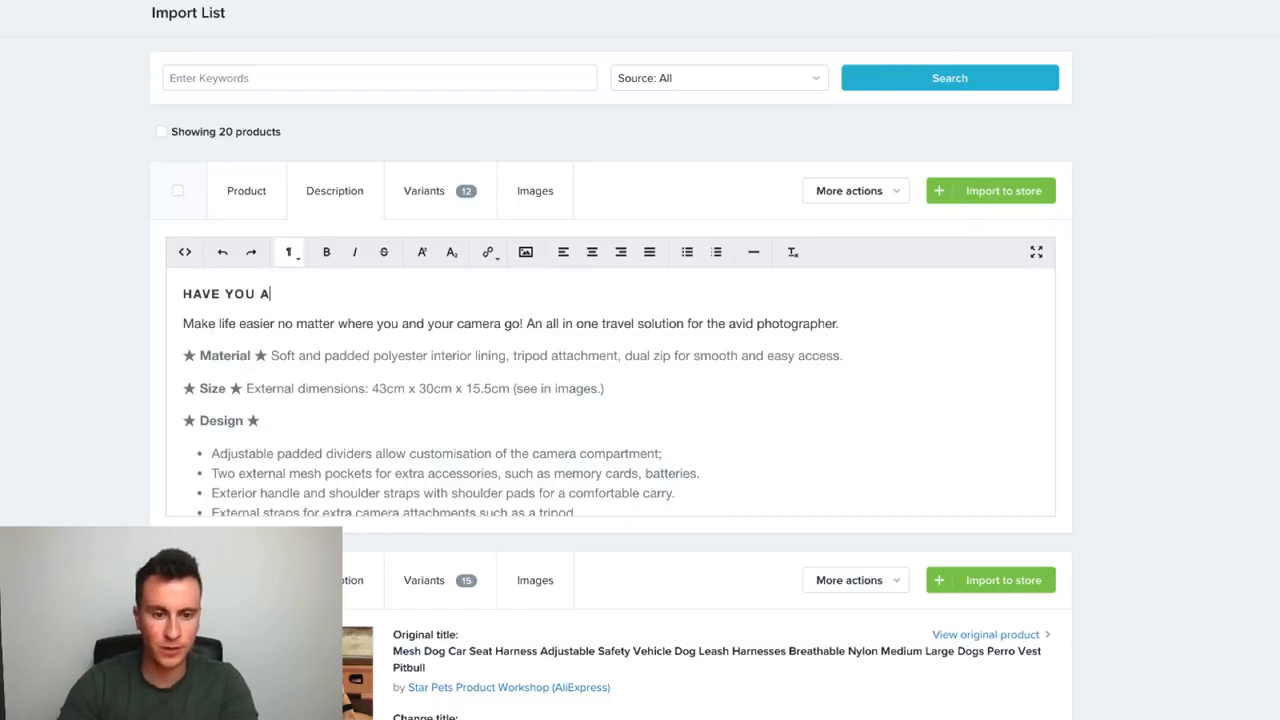
key(BackSpace)
text(EVER BEEN )
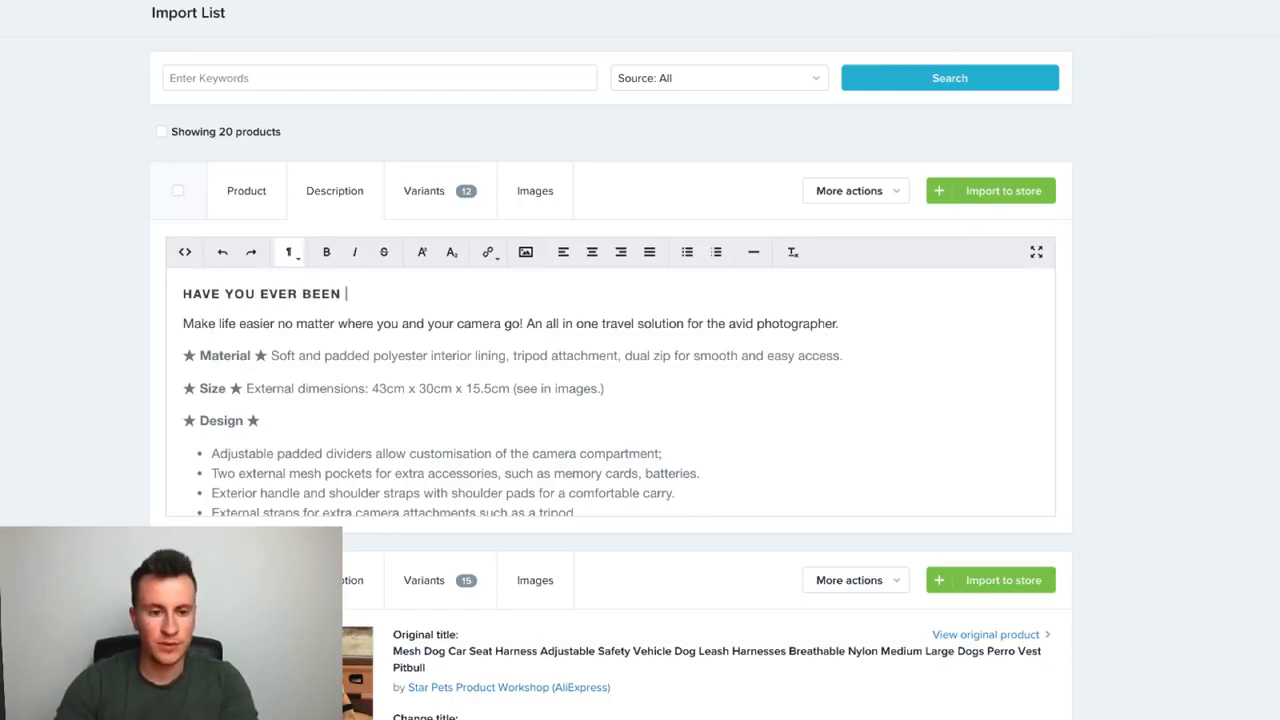
text(ON THE )
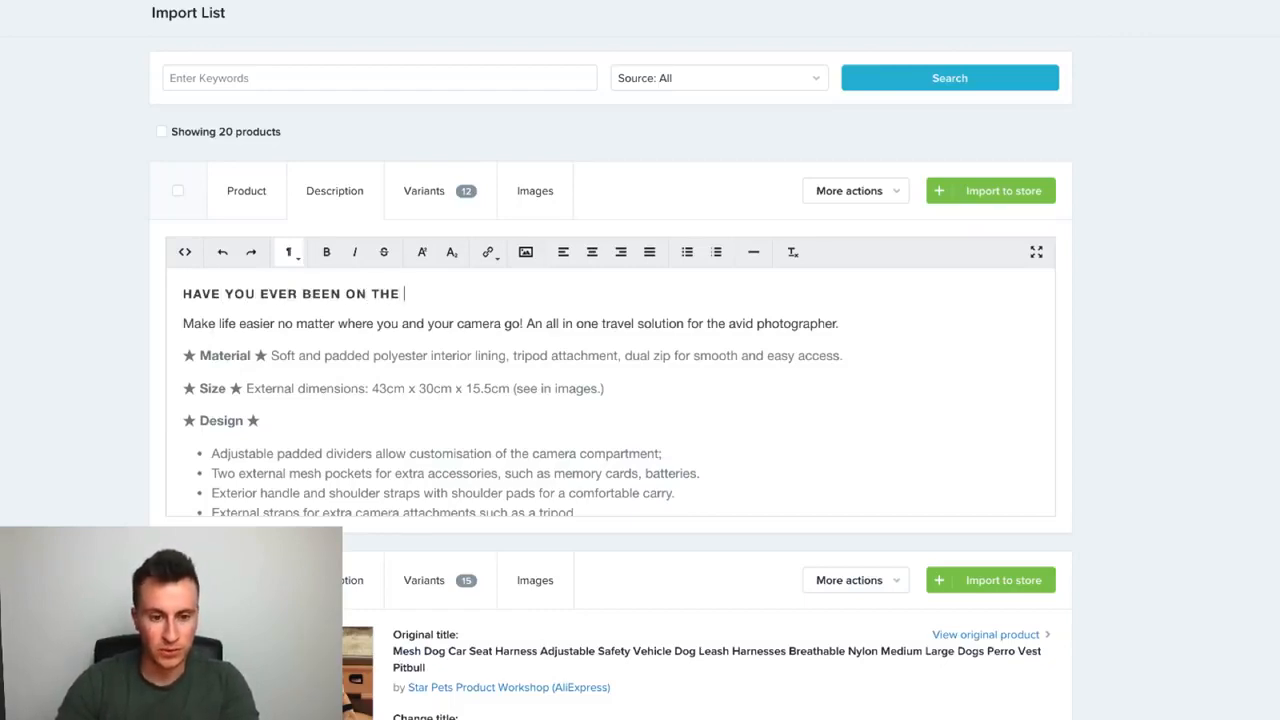
text(GO AND )
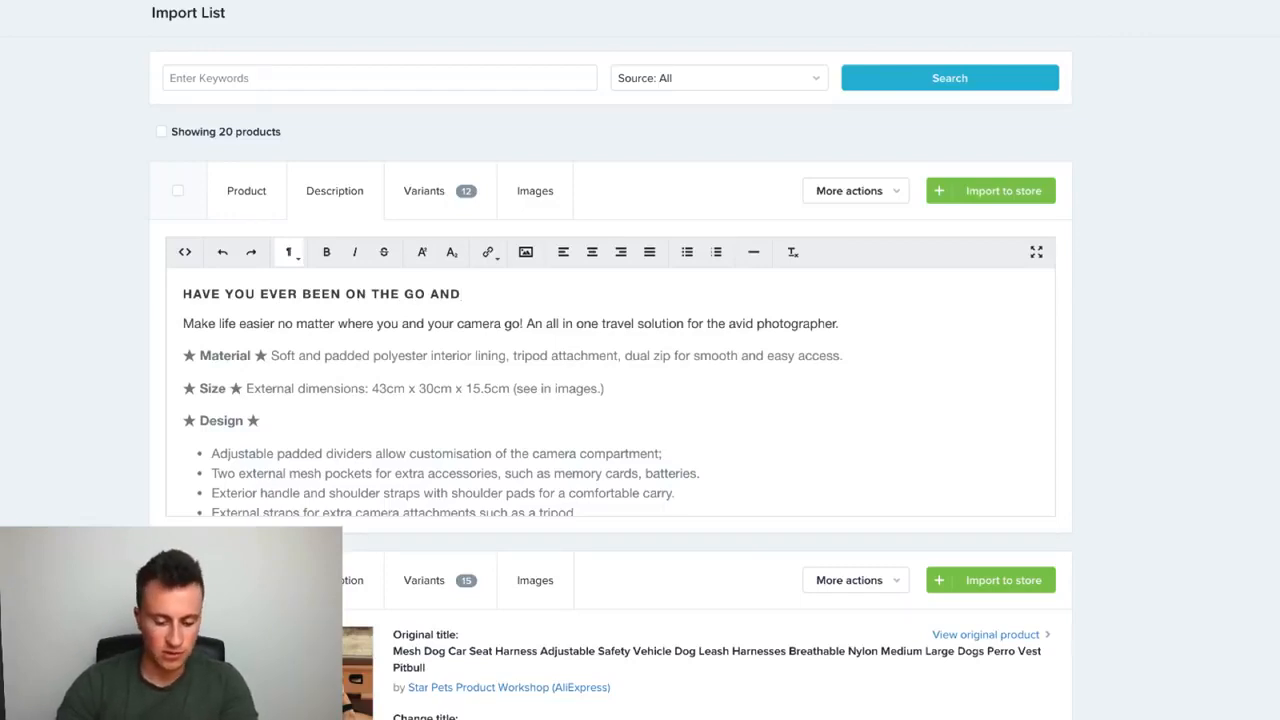
text(RAN O)
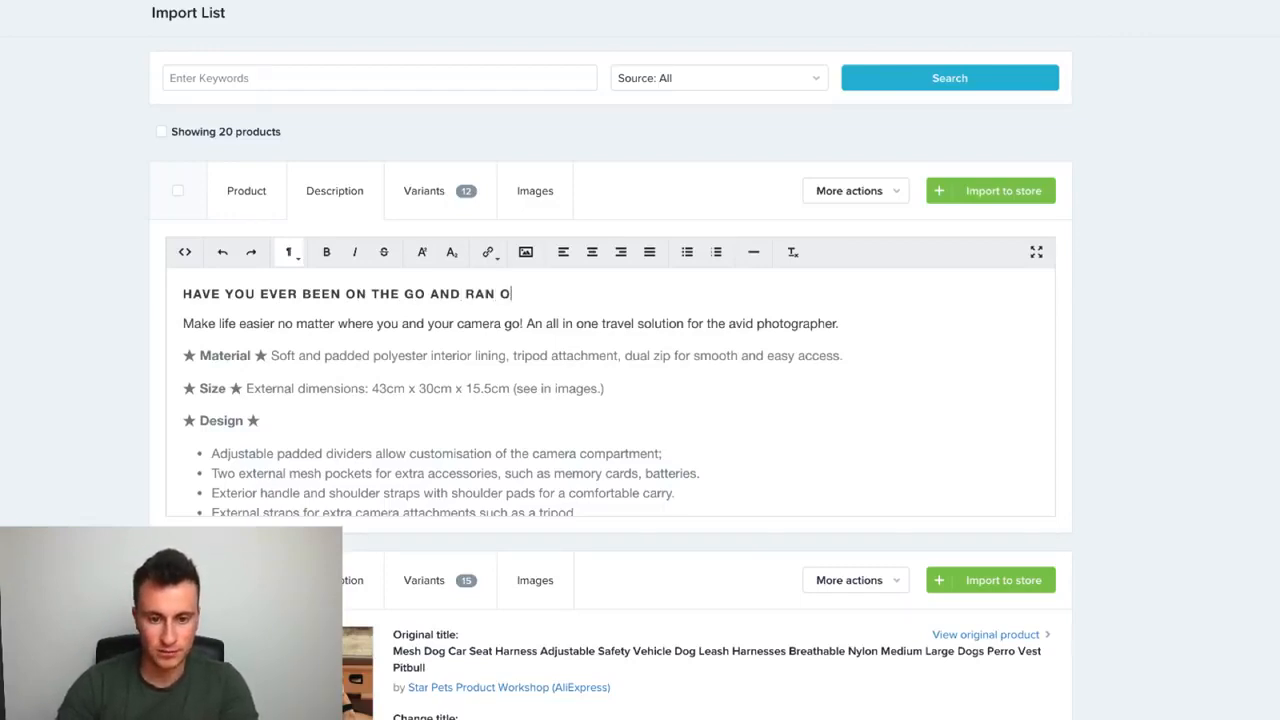
text(UT OF PHON)
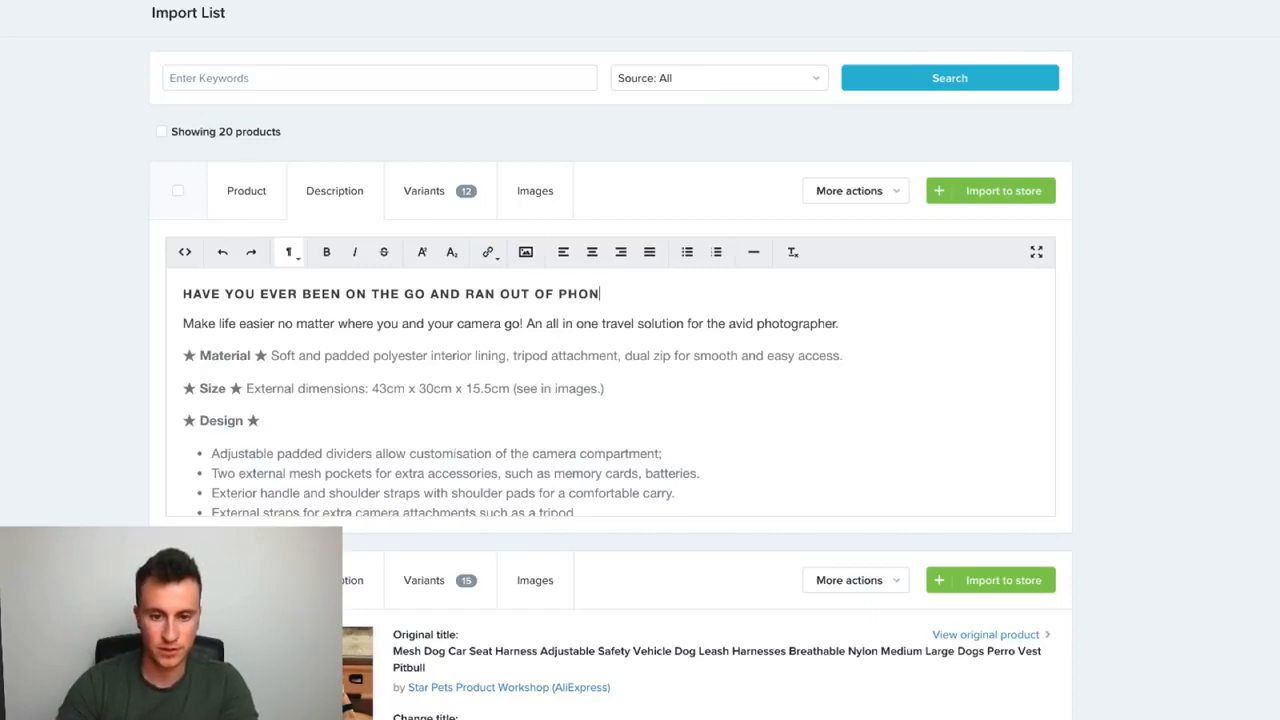
text(E CHARGE)
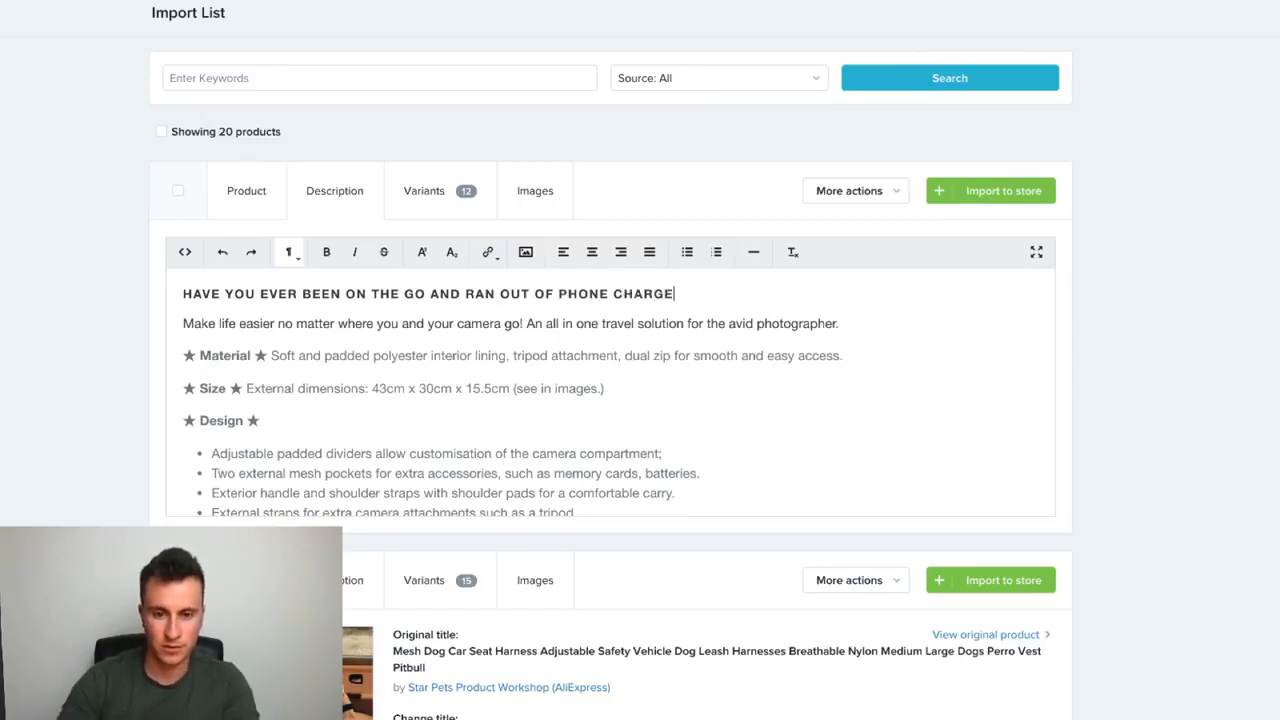
text(?)
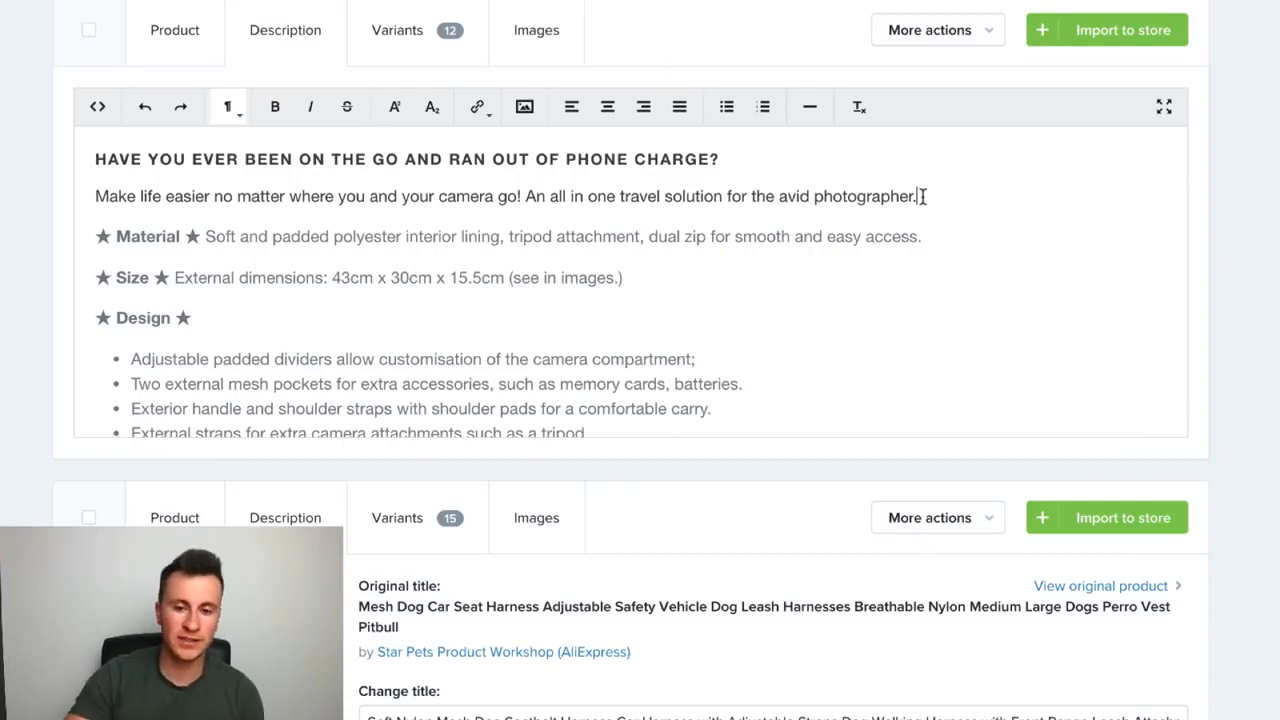
Replace the camera sentence below the headline with "Meet the Travel Wise Sticky Portable Phone Charger ideal".
shift+click(93, 197)
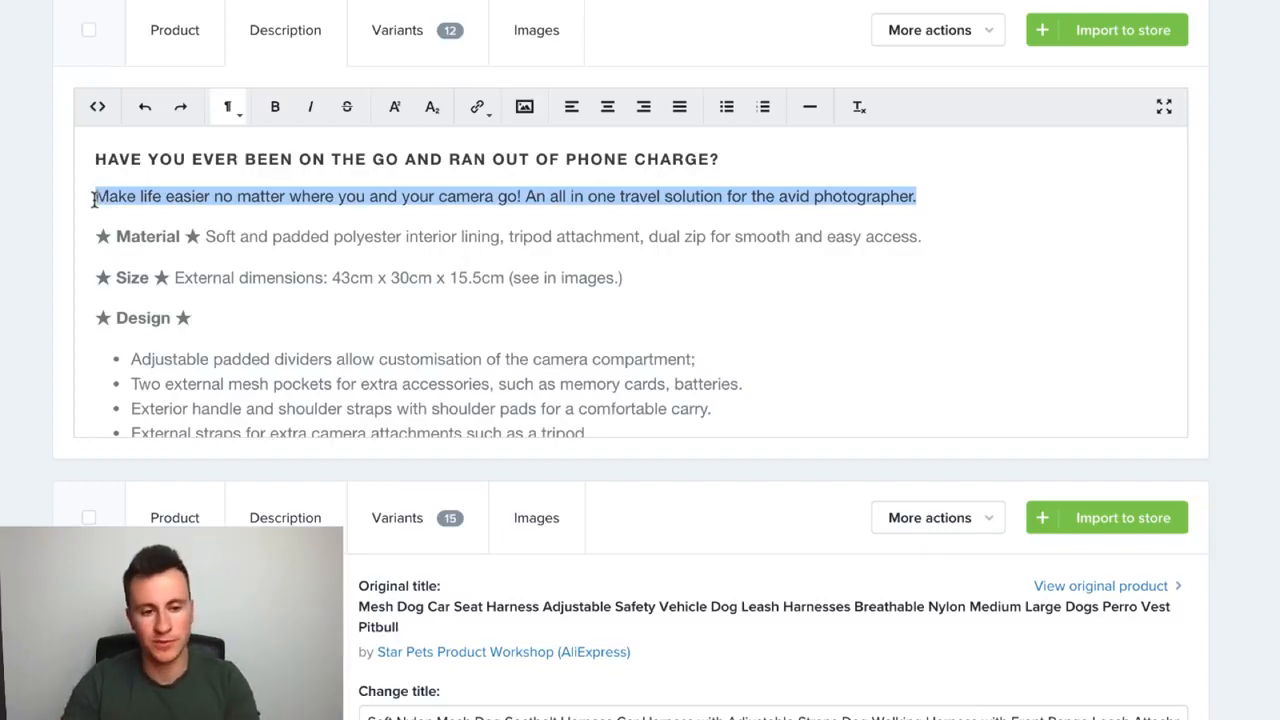
text(MEET)
key(BackSpace)
key(BackSpace)
key(BackSpace)
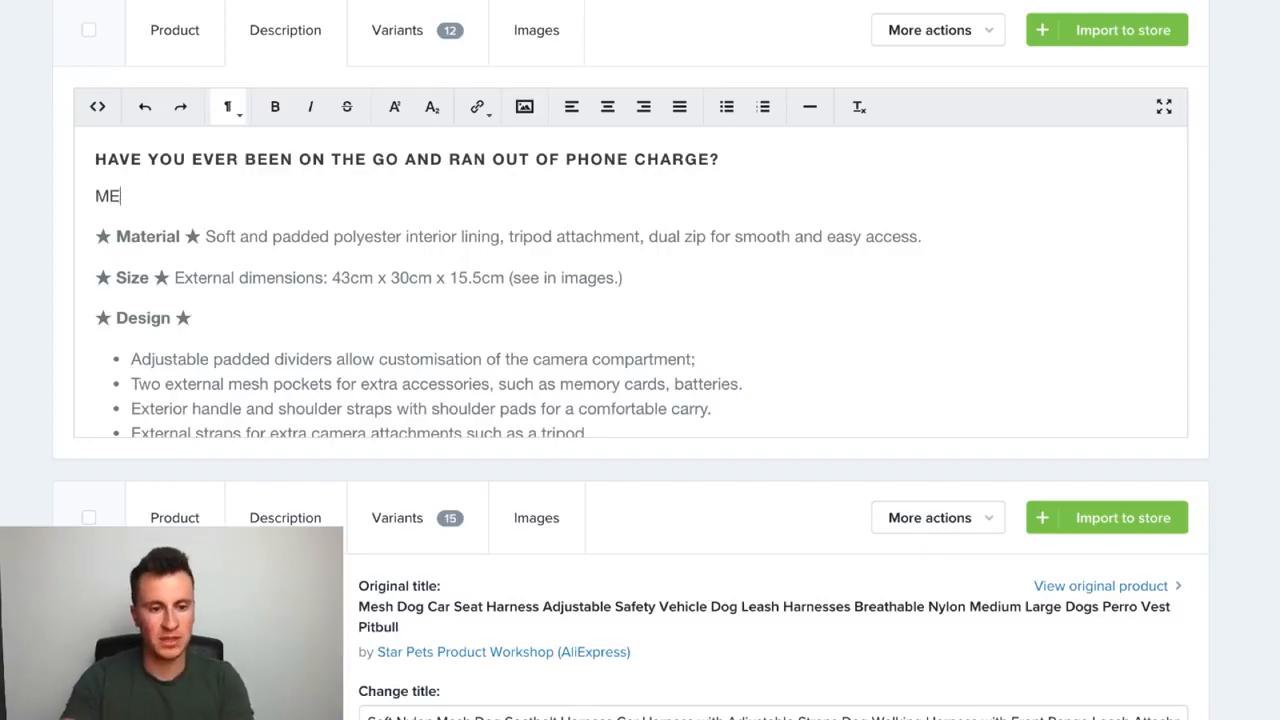
text(eet the)
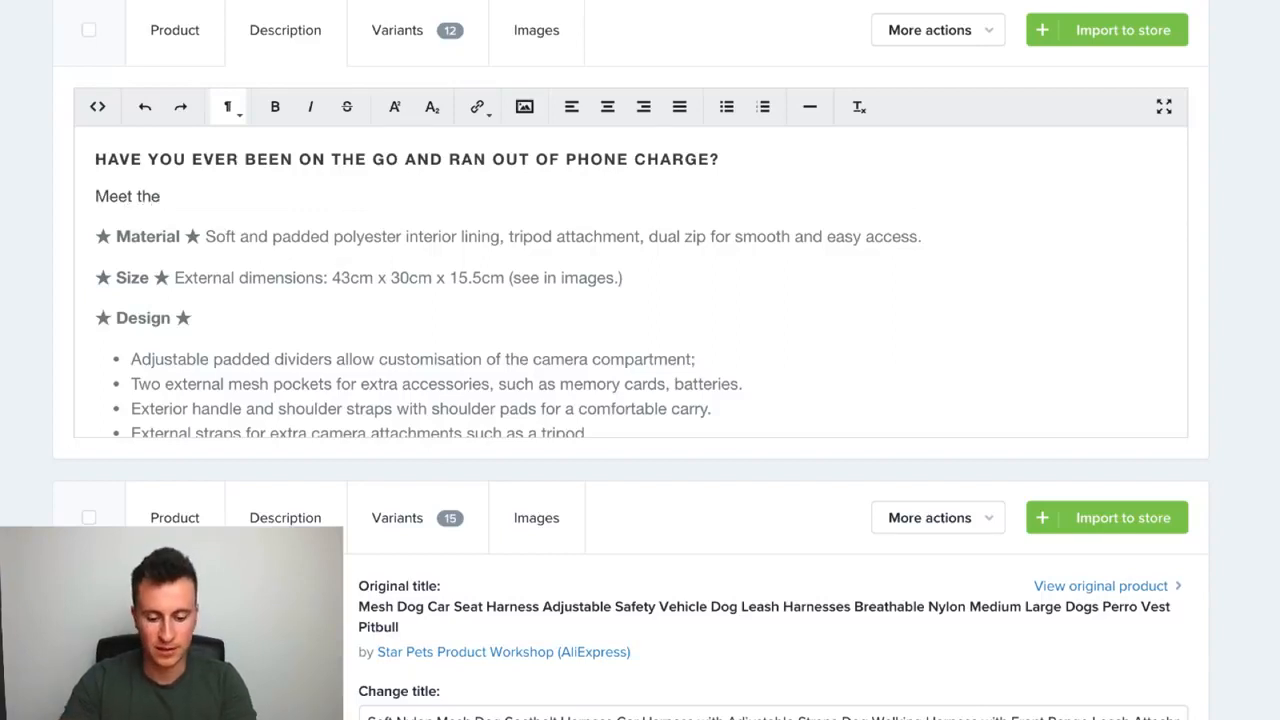
text( Travel Wise )
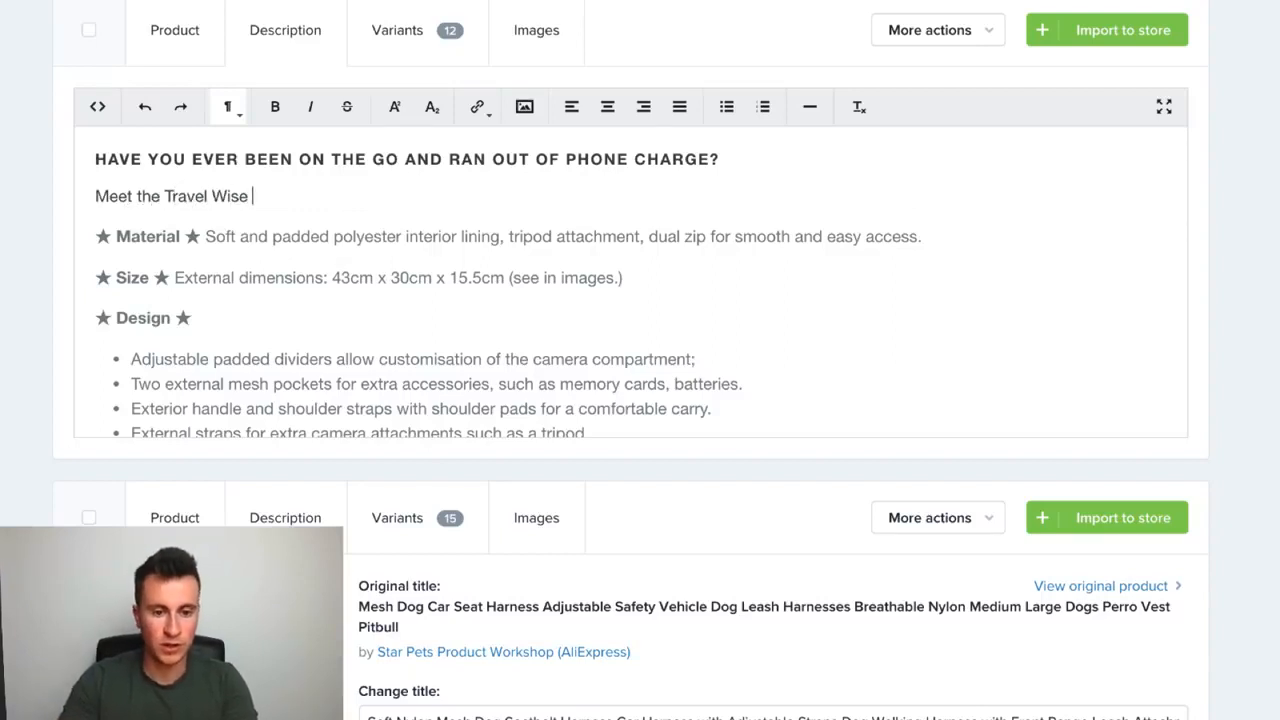
text(Stic)
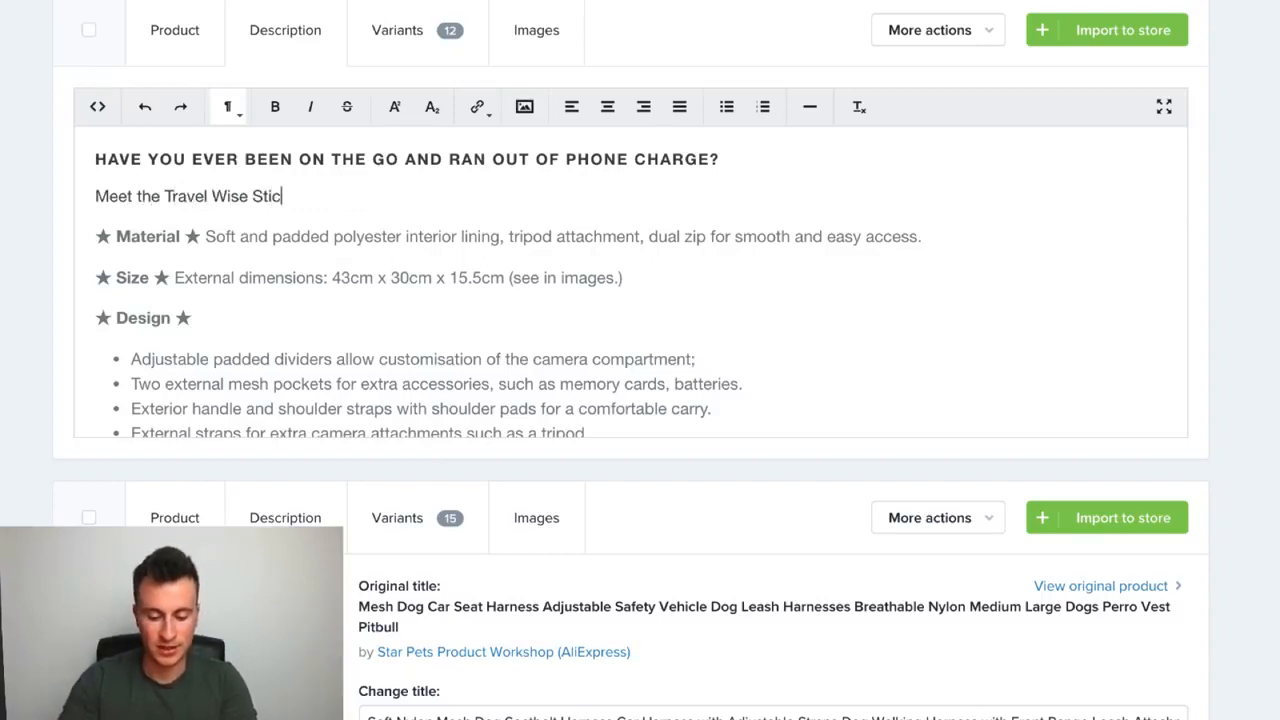
text(ky Portable )
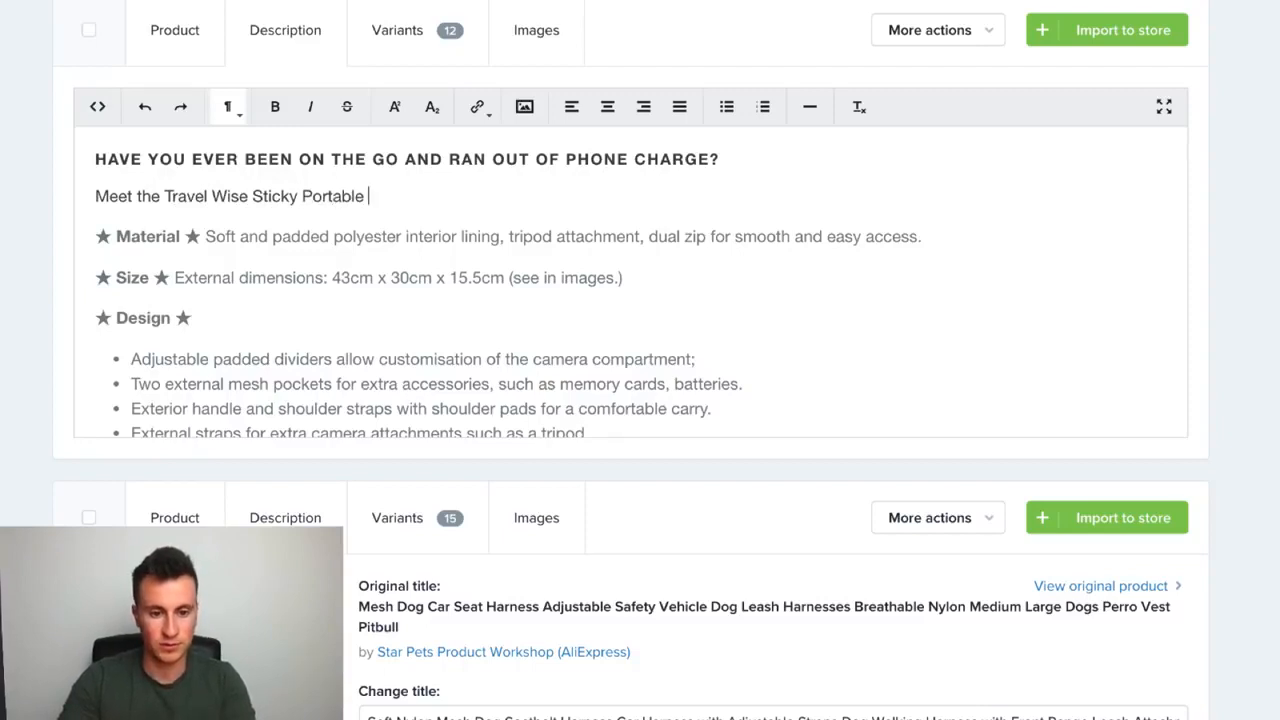
text(Phone Cah)
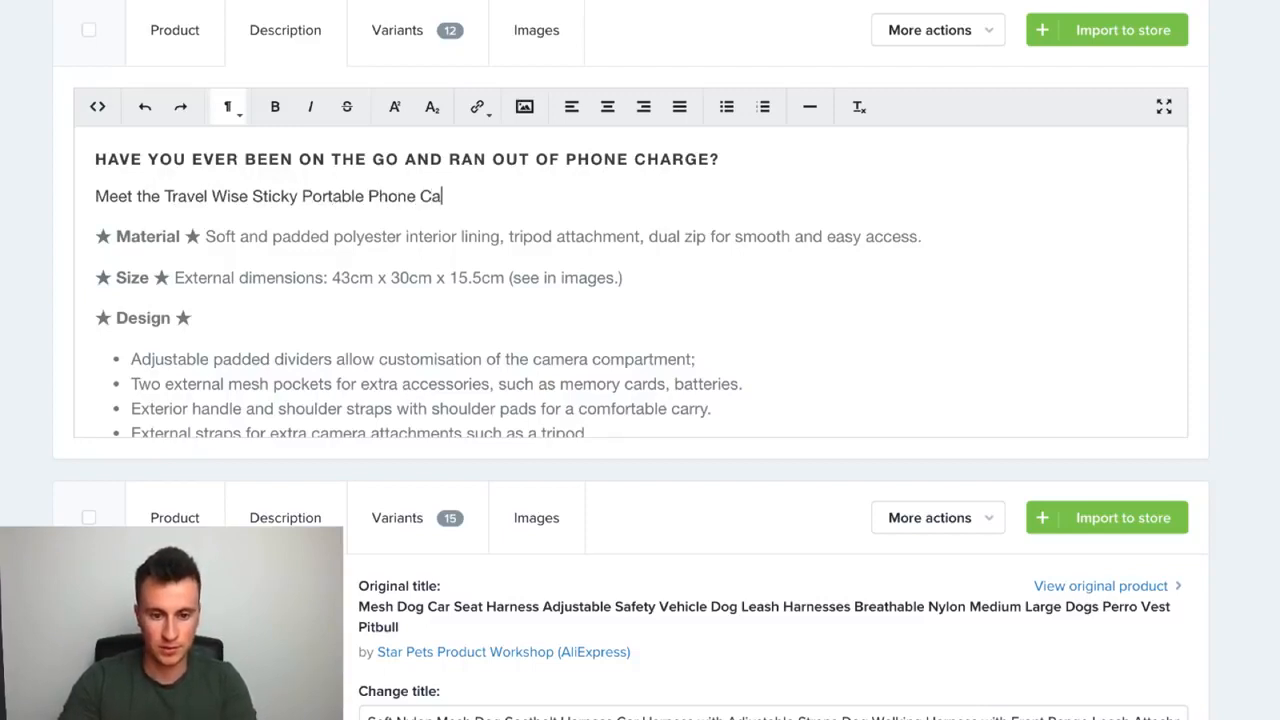
key(BackSpace)
key(BackSpace)
text(harger ideal)
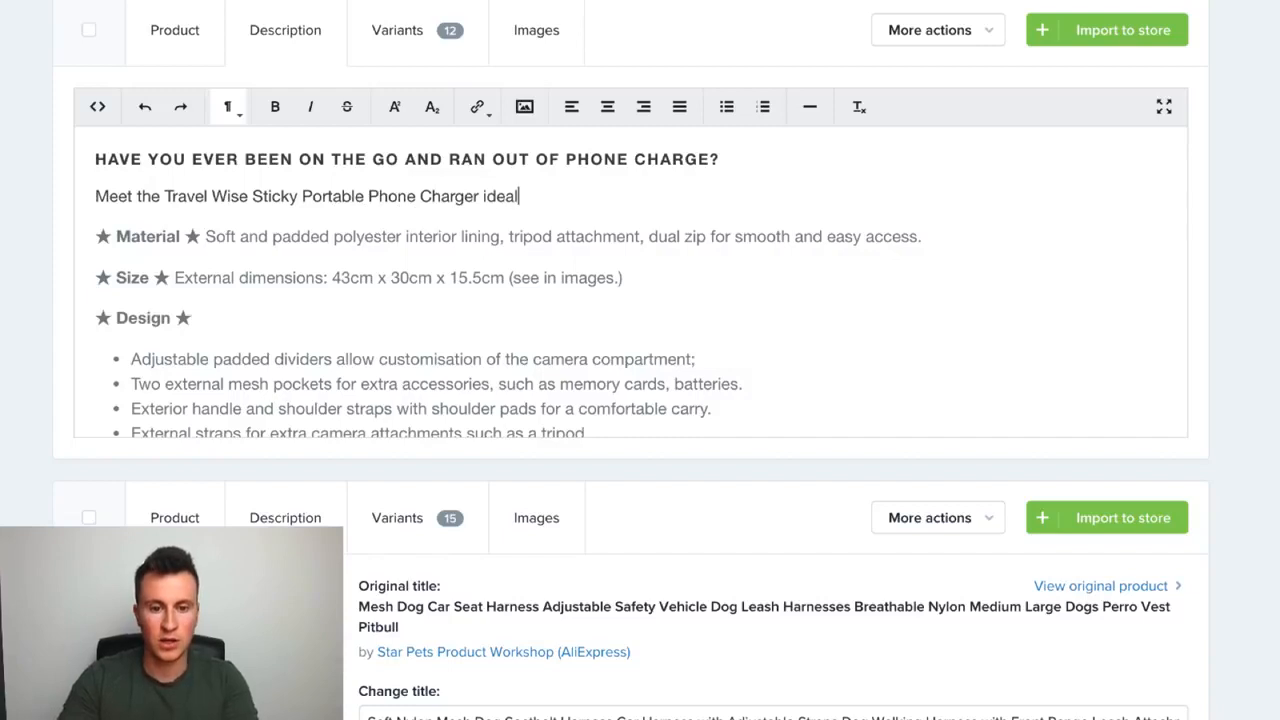
Complete the charger's introductory sentence with "for the avid traveller, commuter and camper.".
text( for the vid)
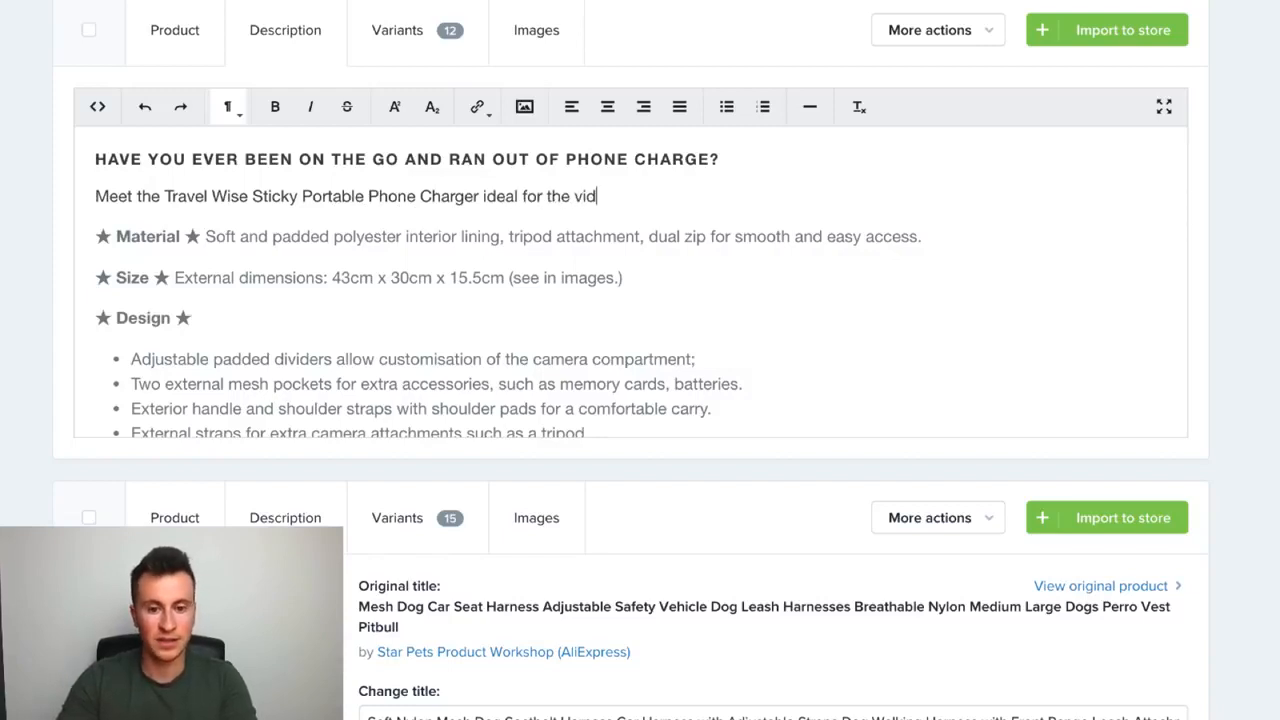
key(BackSpace)
key(BackSpace)
key(BackSpace)
text(avid)
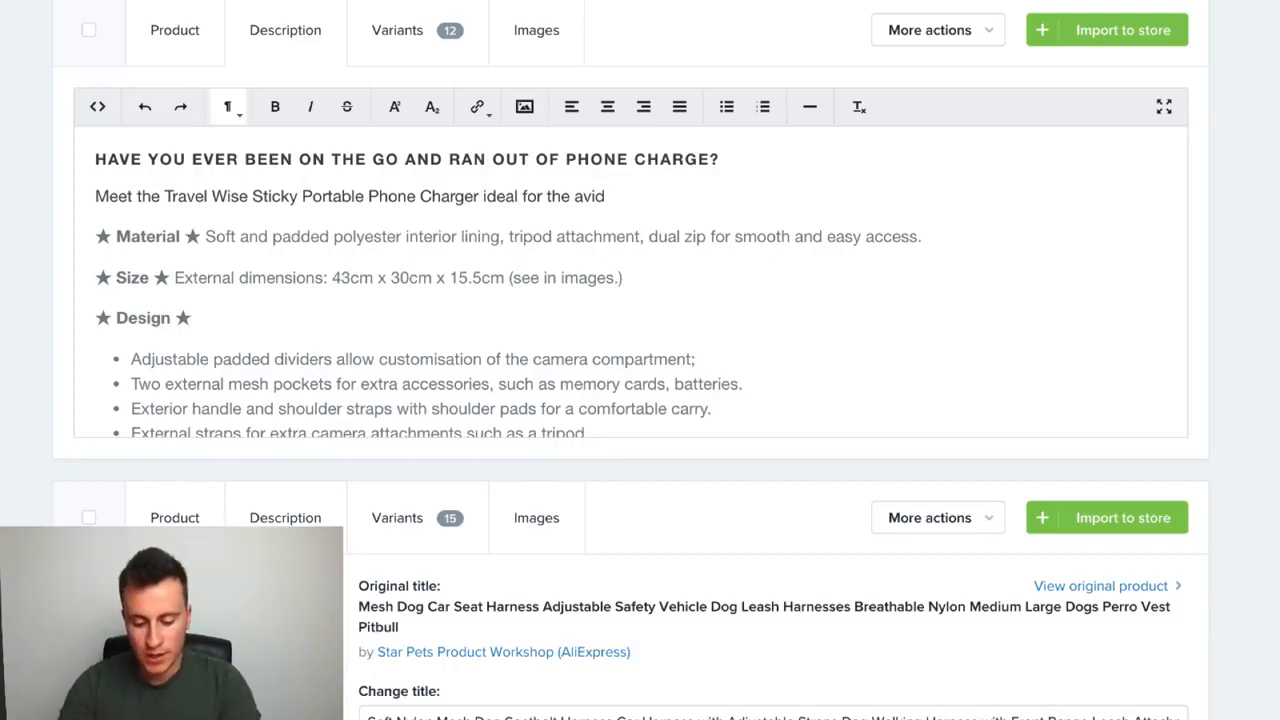
text(t)
text(rave)
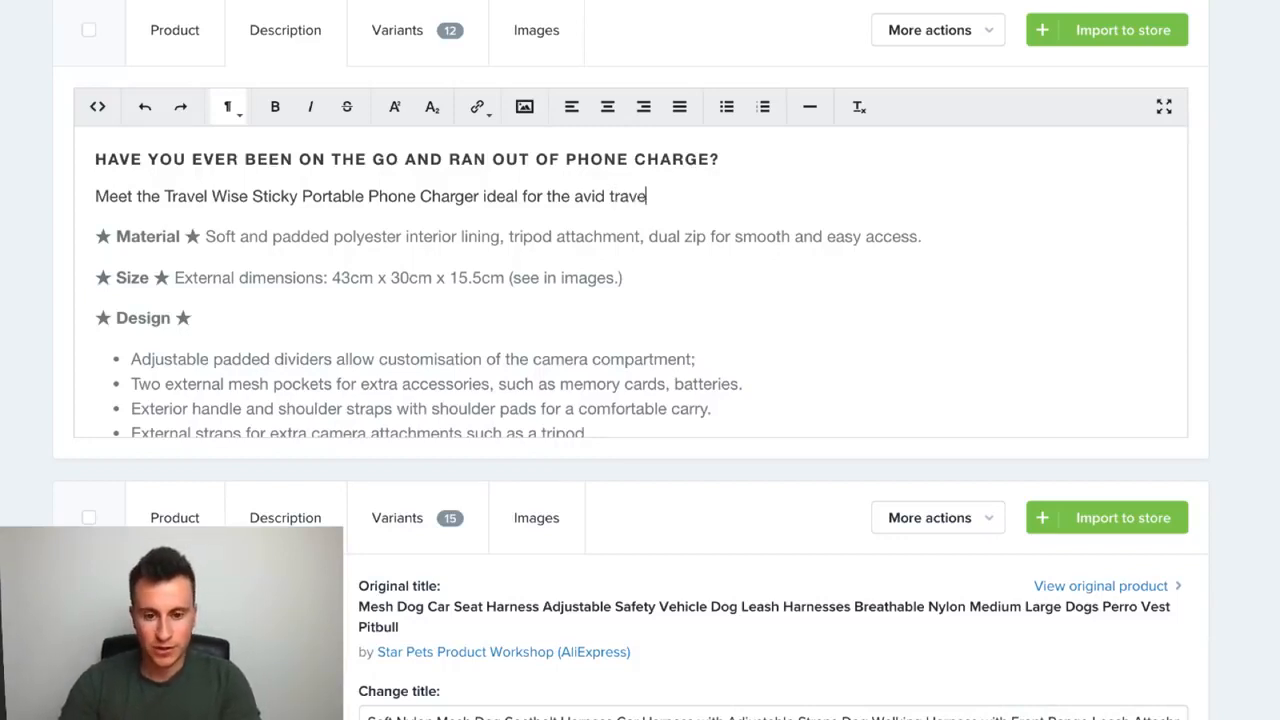
text(ller, co)
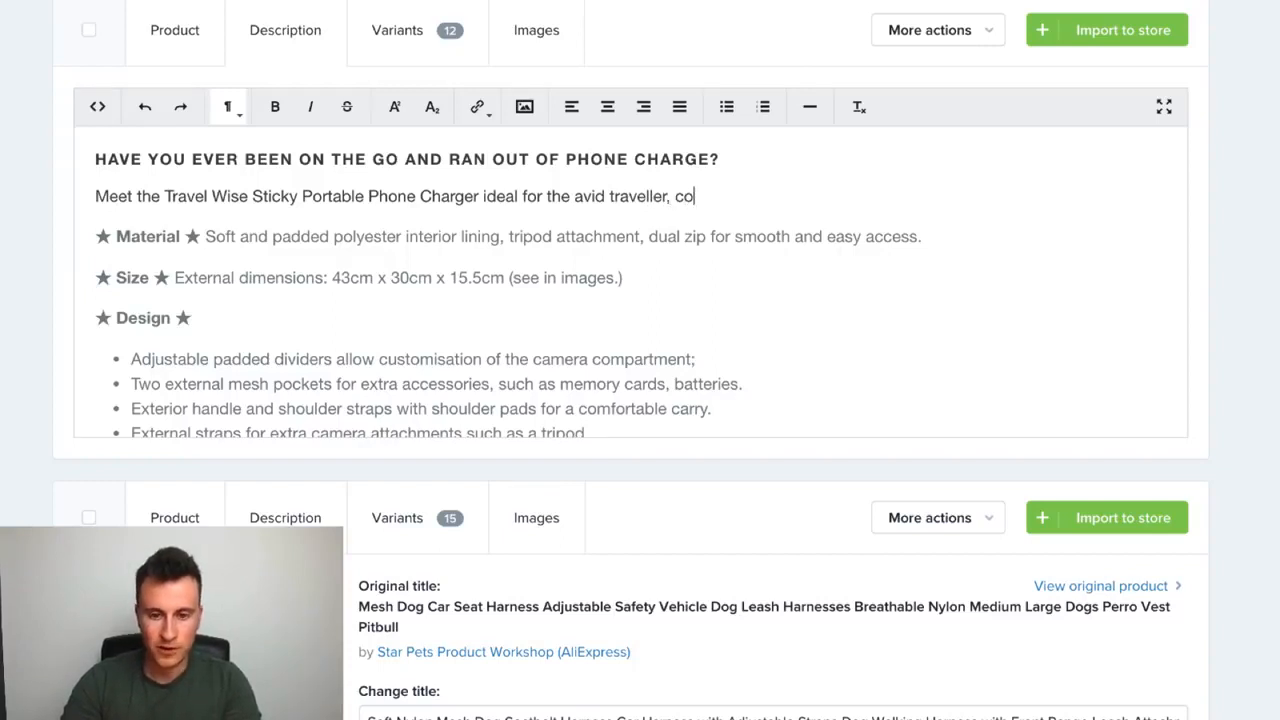
text(mmuter and camper)
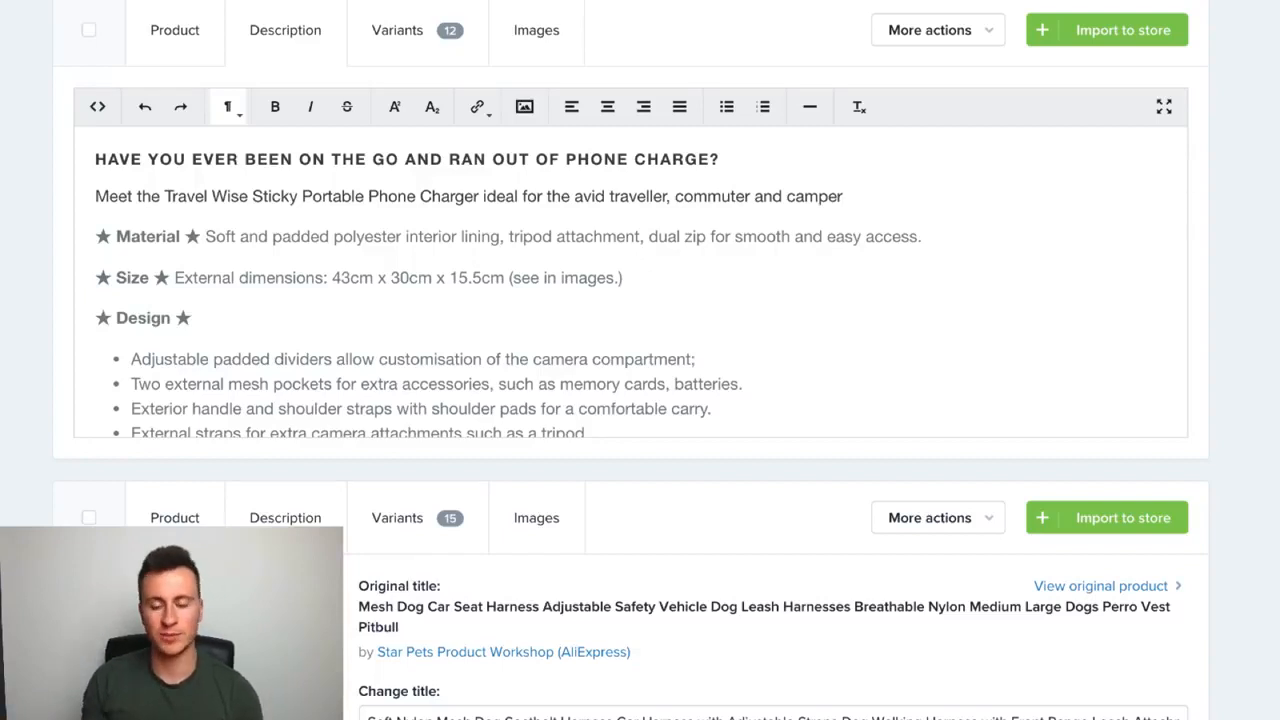
text(.)
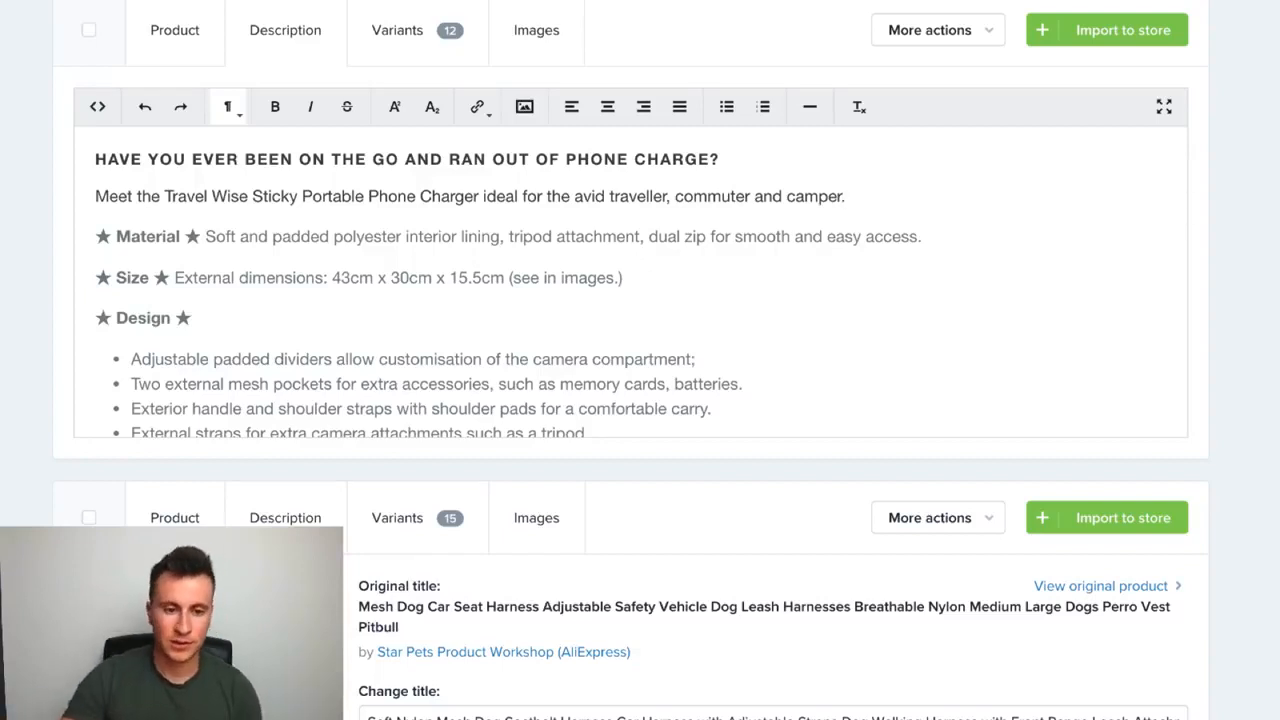
Add a new paragraph between the introductory sentence and the Material line reading "Would this make your life easier?".
key(Return)
key(Return)
key(BackSpace)
text(Woul)
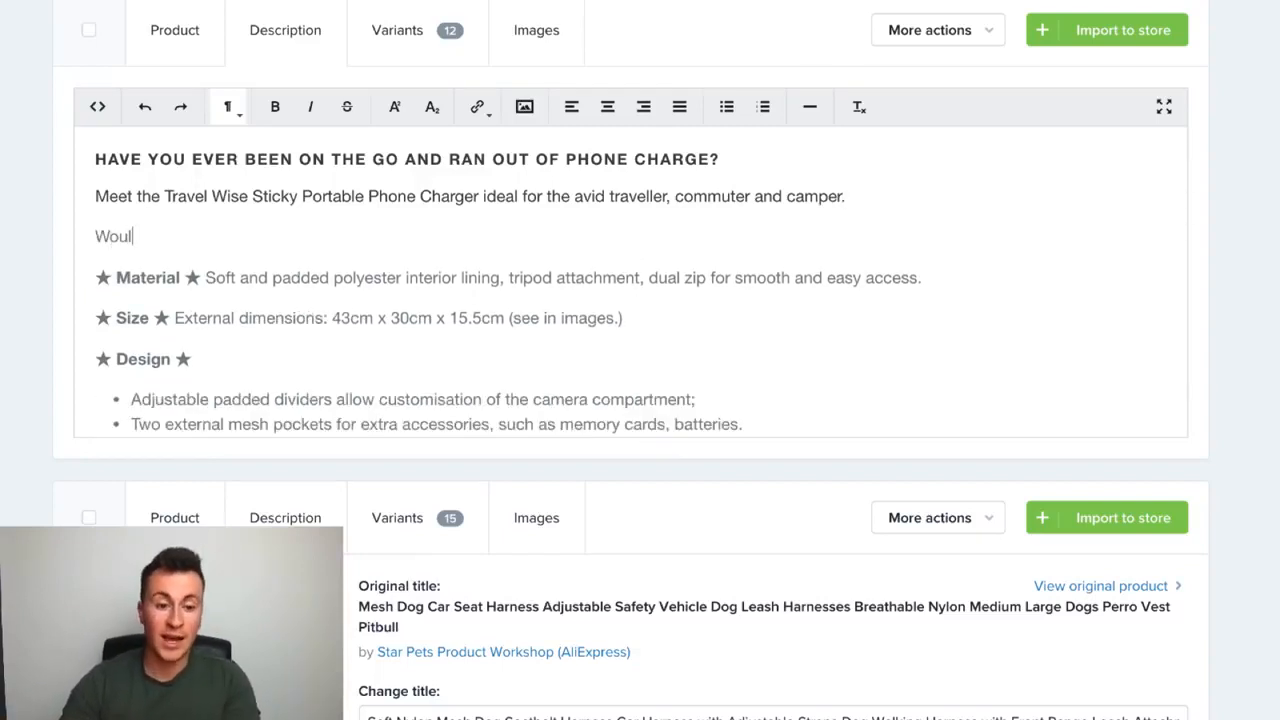
text(d )
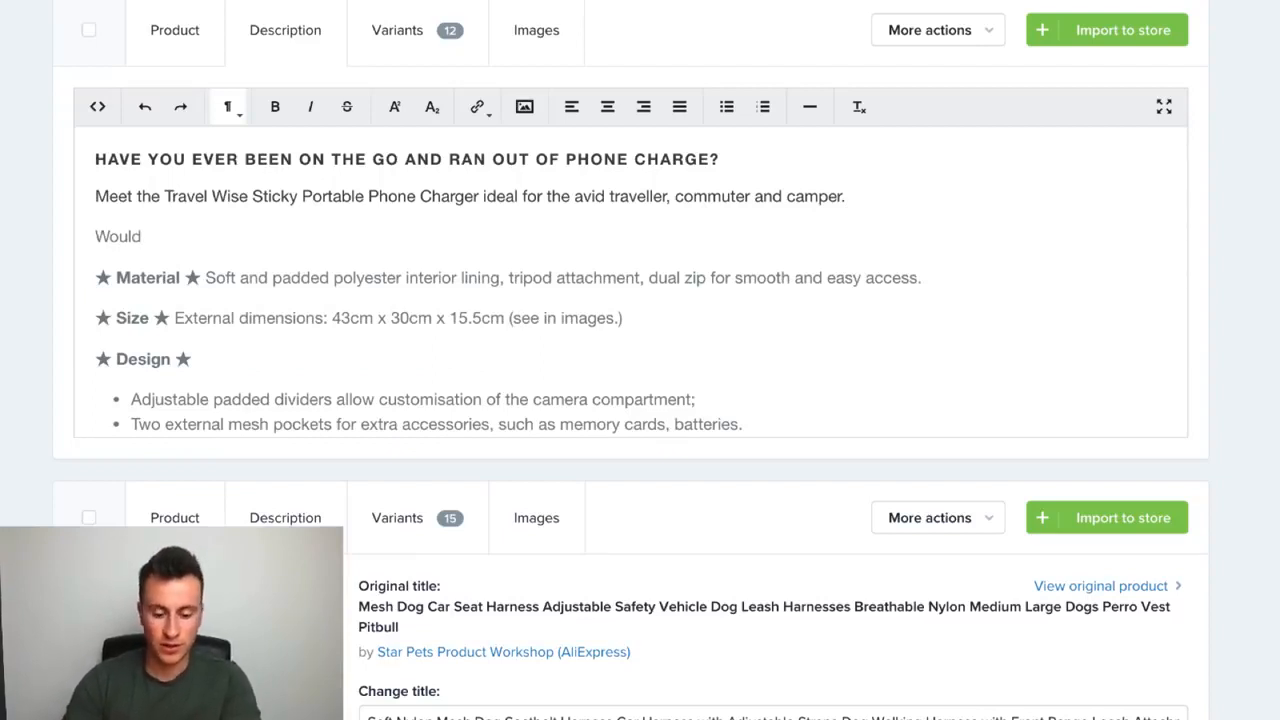
text(this k)
key(BackSpace)
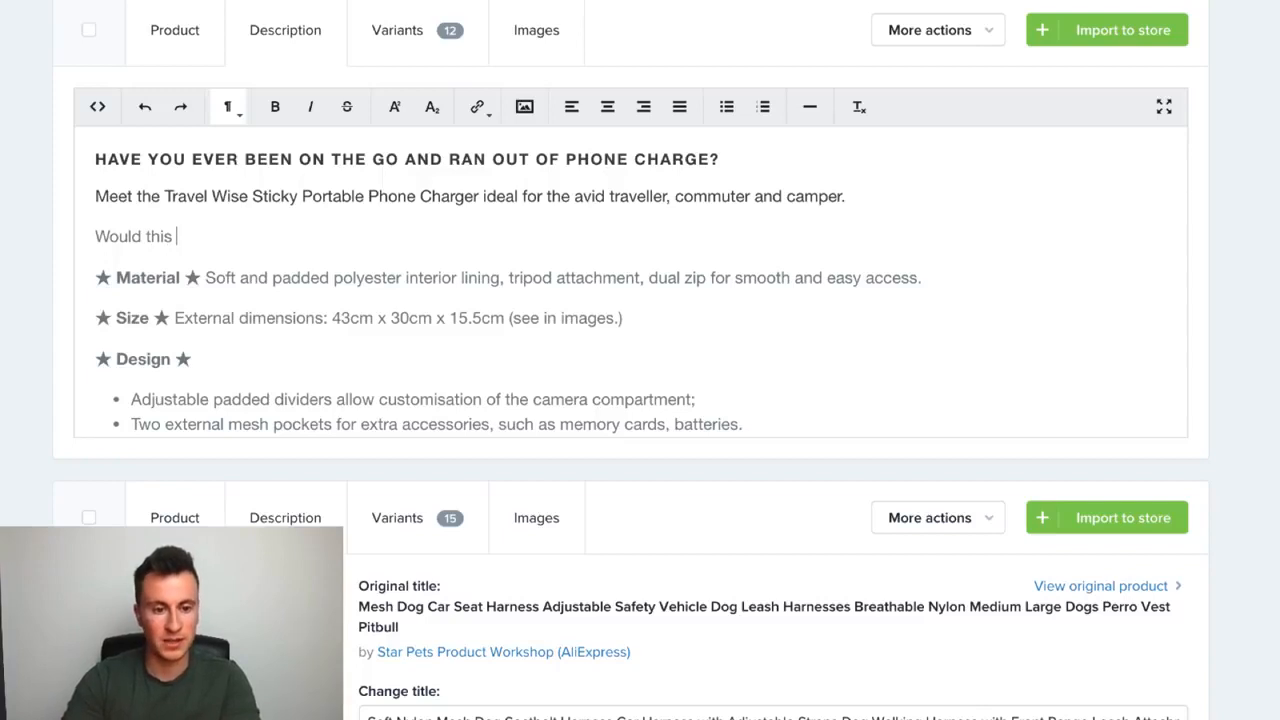
text(make your life easier>)
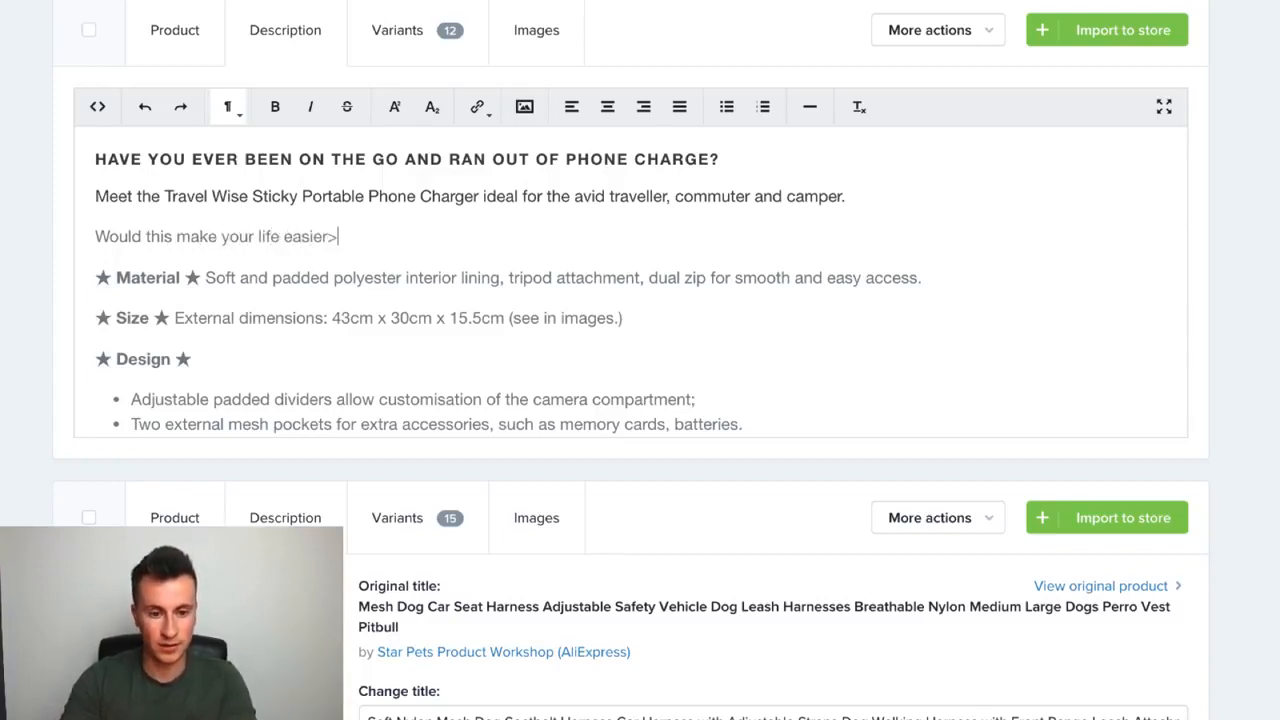
key(BackSpace)
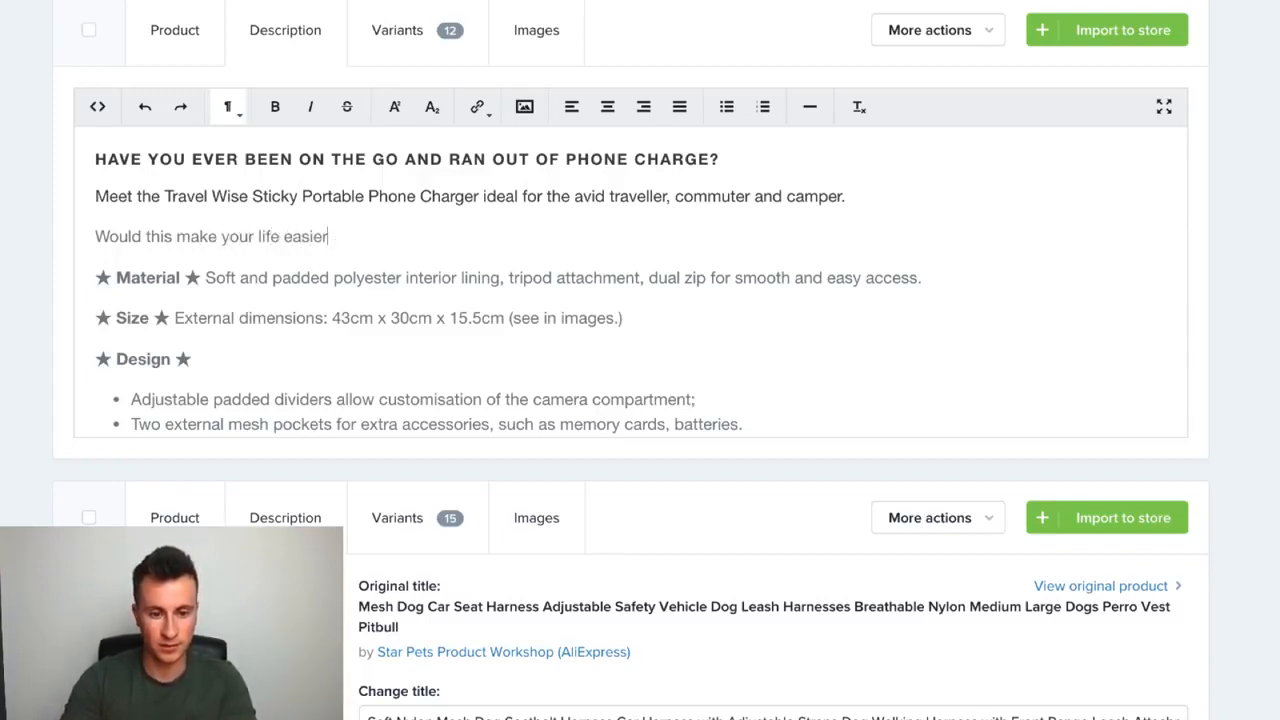
text(?)
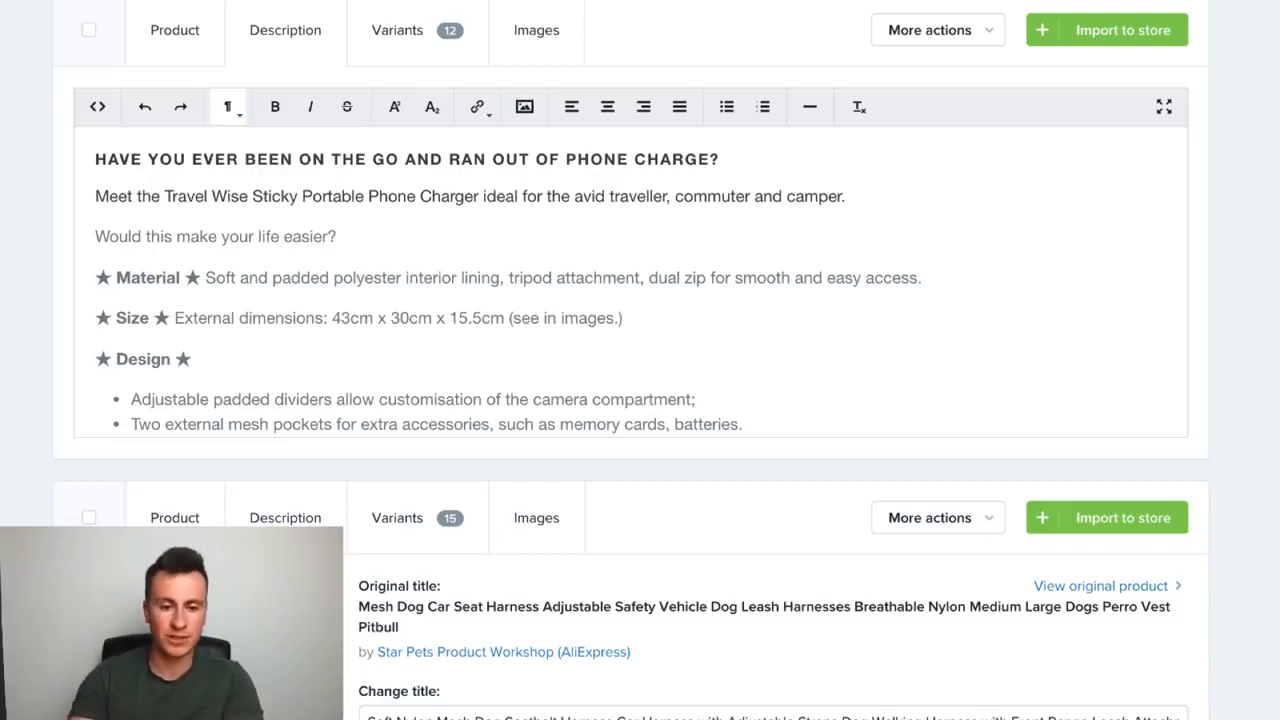
Extend the "Would this make your life easier?" paragraph with "If so, check out the awesome features and benefits below!".
text(I)
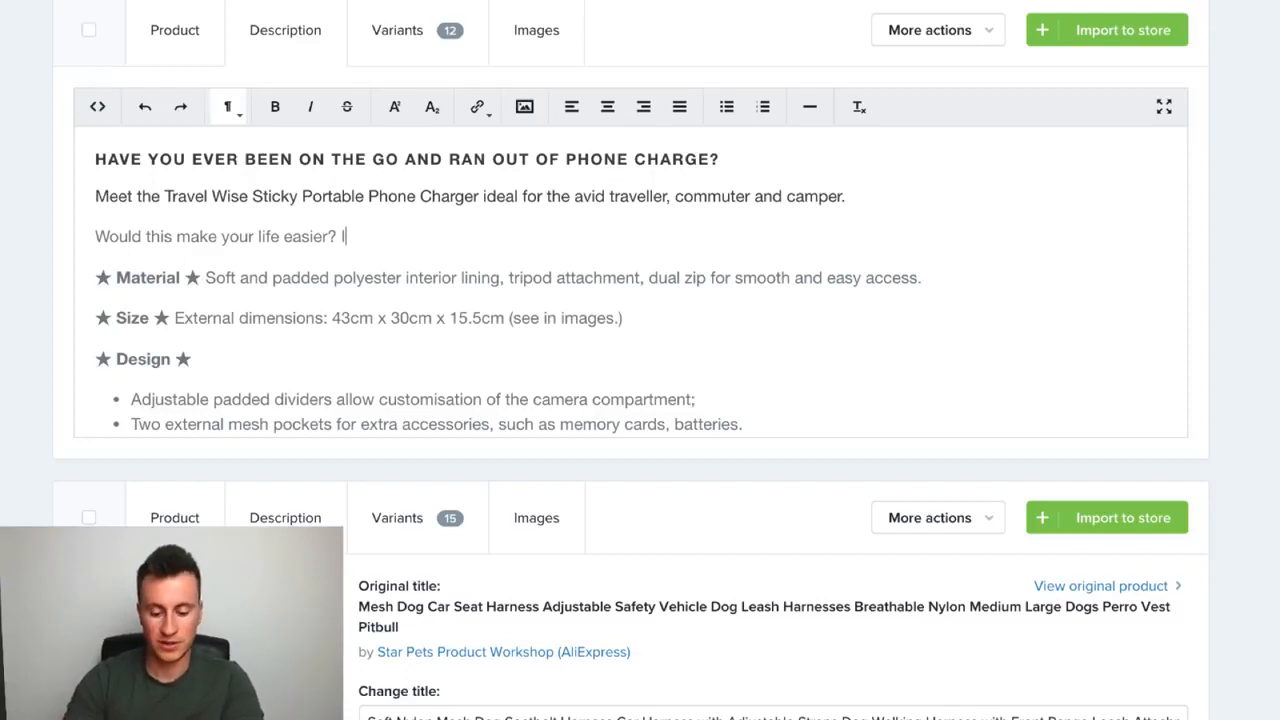
text(f so, ch)
key(BackSpace)
key(BackSpace)
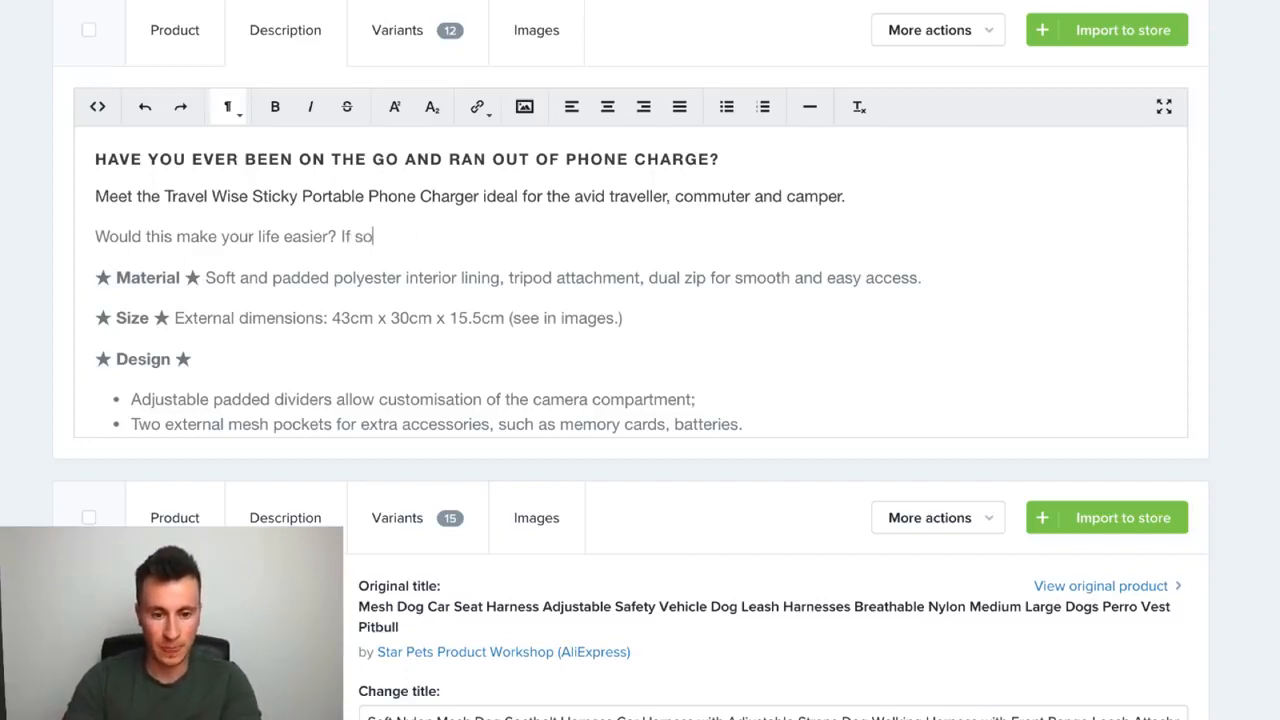
text(check out the)
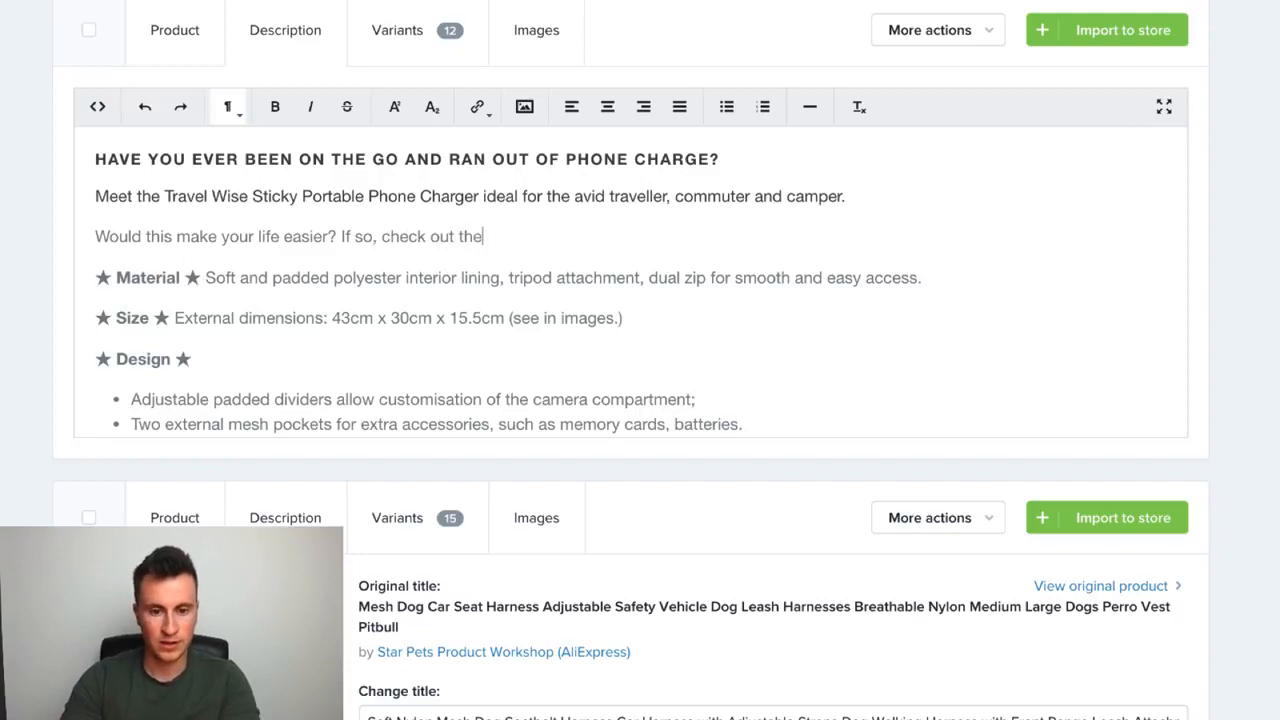
key(BackSpace)
key(BackSpace)
text(he awesome )
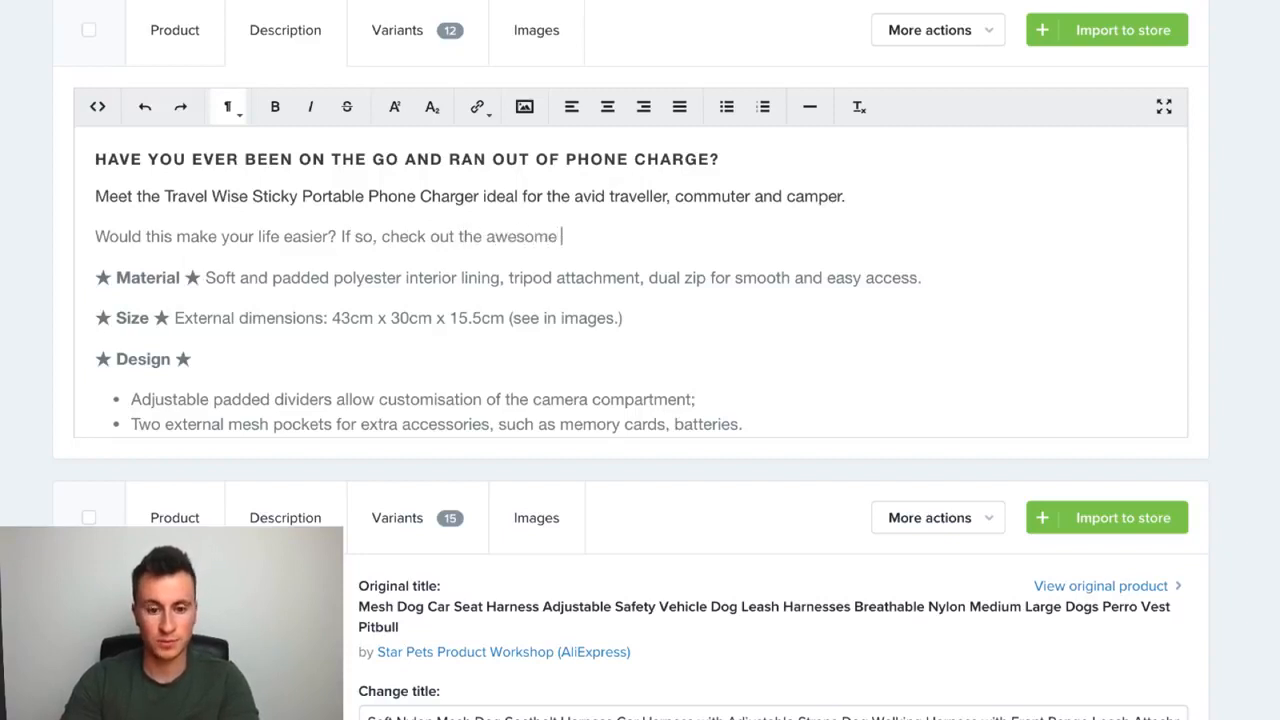
text(feature)
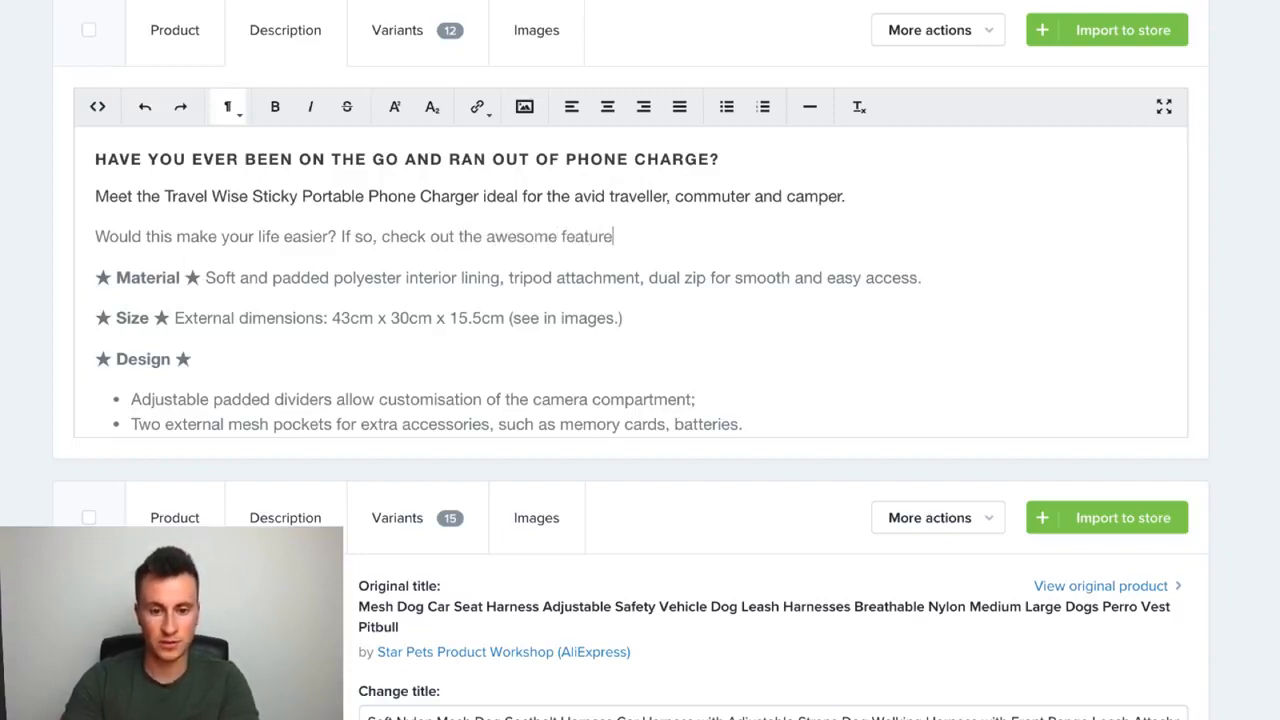
text(s and be)
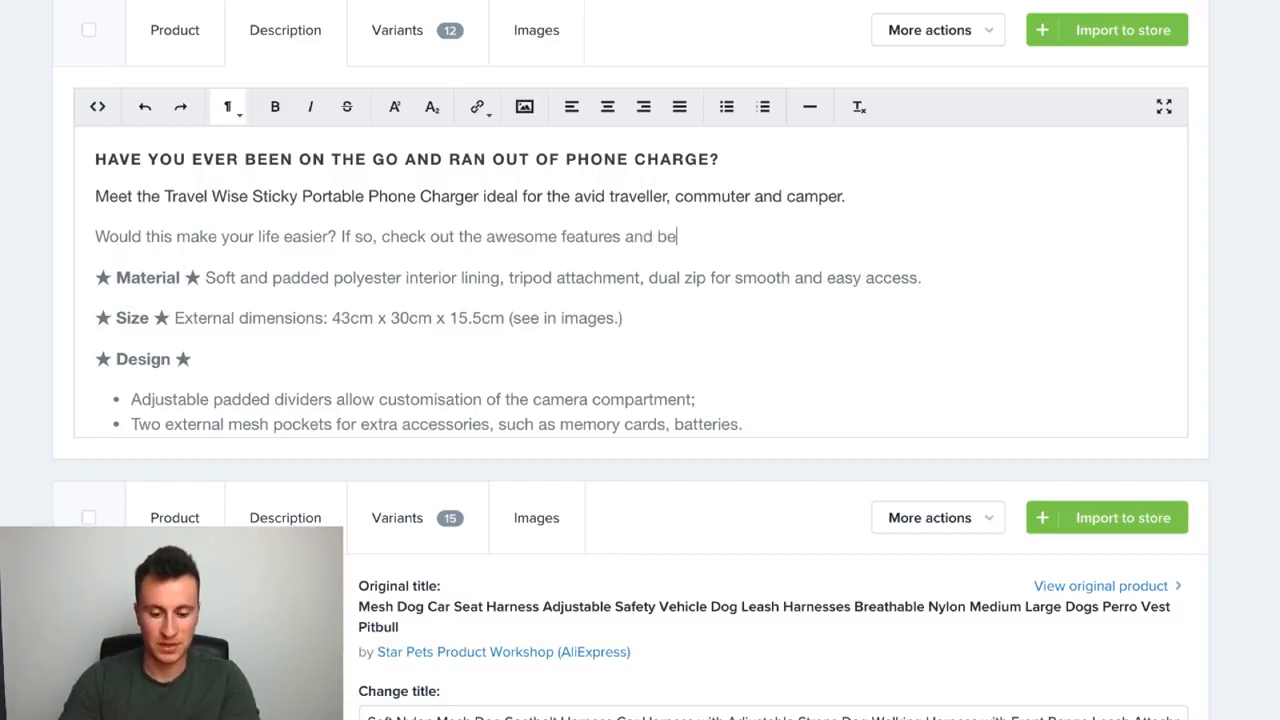
text(nefit)
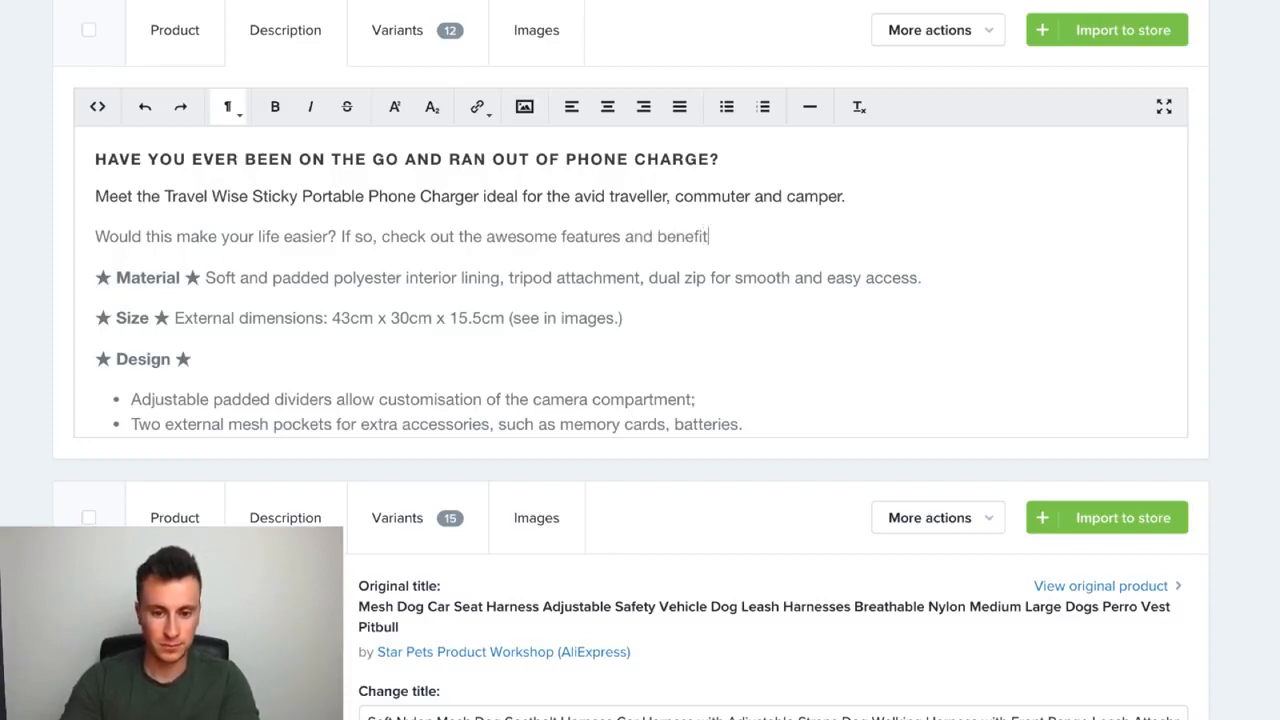
text(s be)
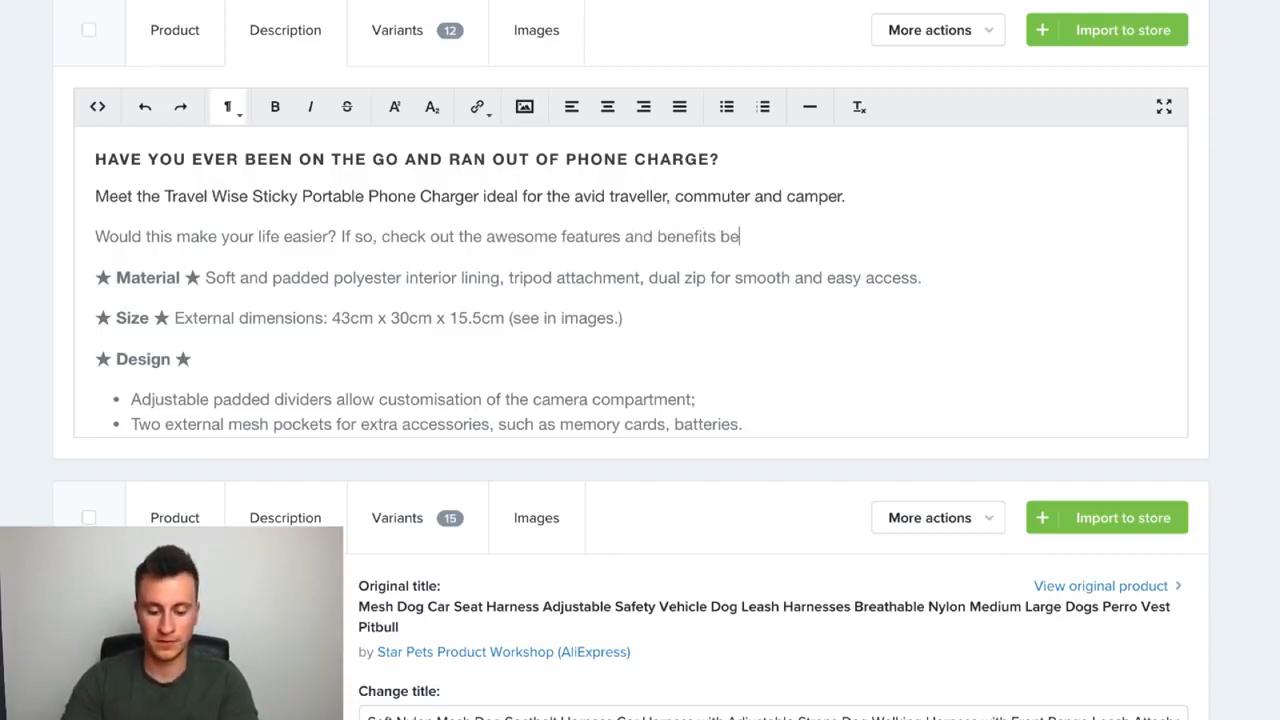
text(low!)
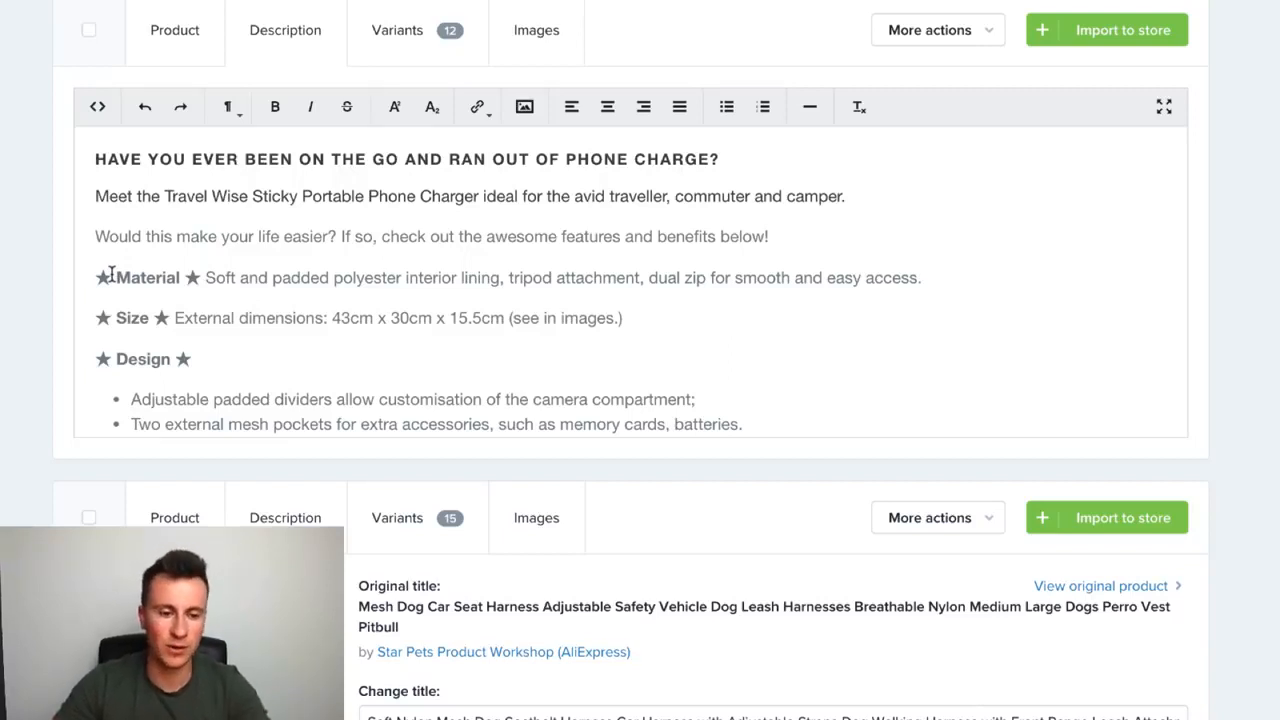
Delete the whole Material line from the description.
drag(923, 277, 100, 283)
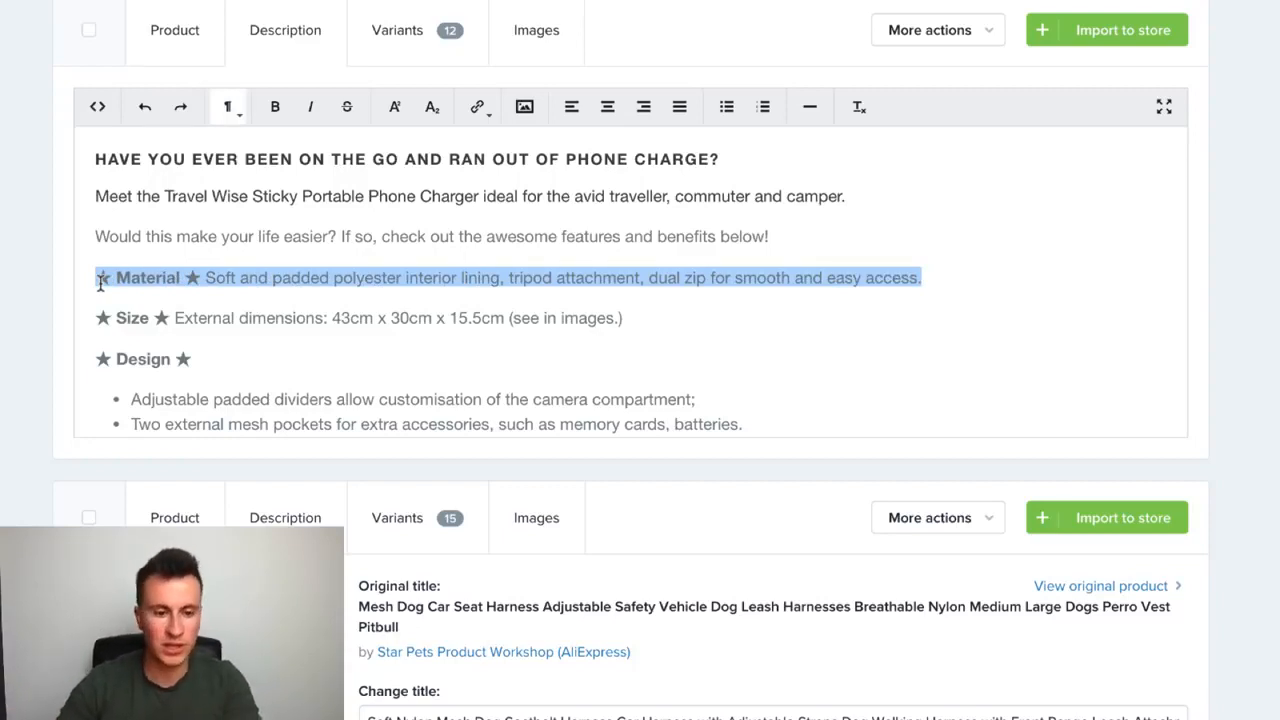
key(BackSpace)
key(BackSpace)
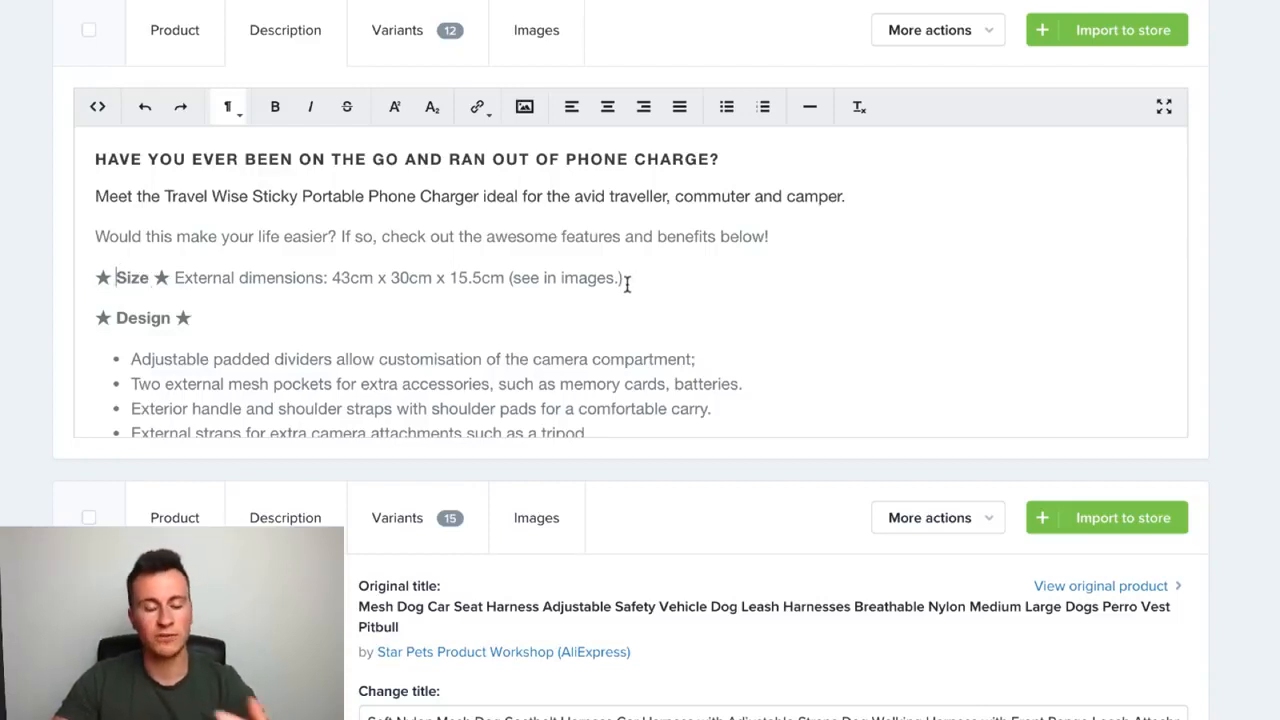
Move the starred Size line from above the Design heading to a new paragraph below the bullet list.
scroll(263, 337, down, 1)
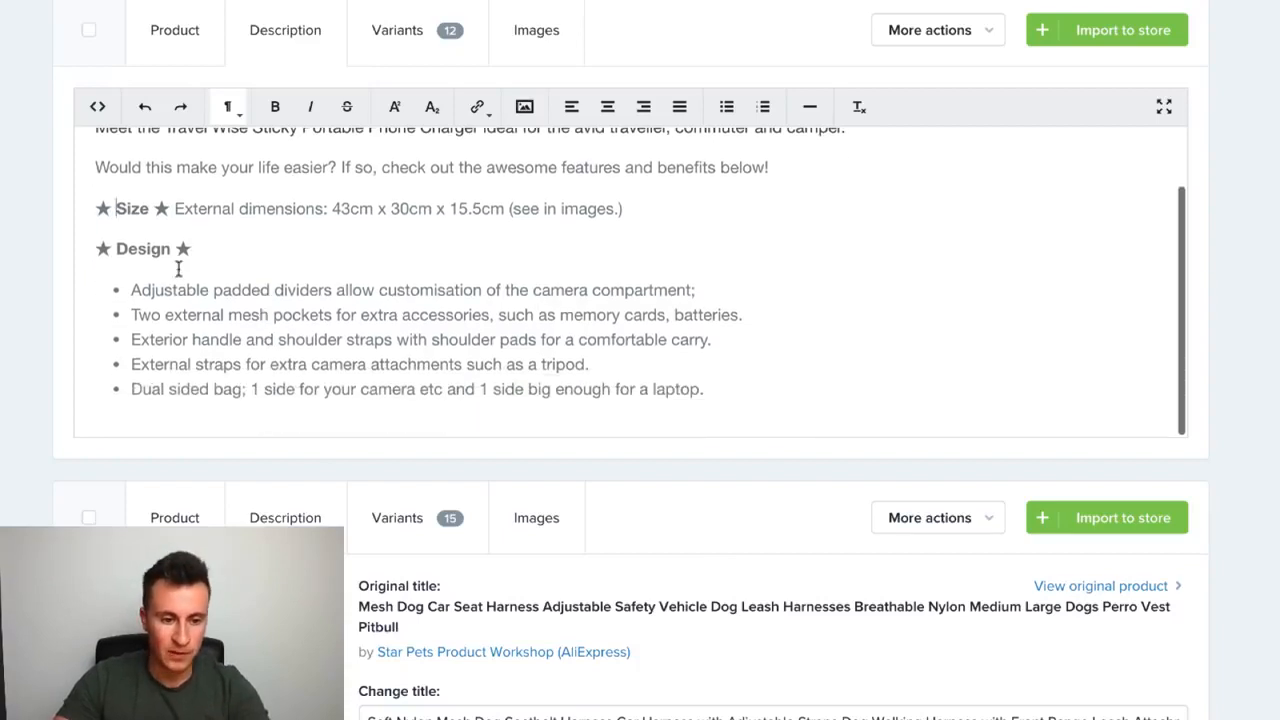
drag(198, 250, 168, 250)
drag(97, 208, 628, 221)
key(ctrl+c)
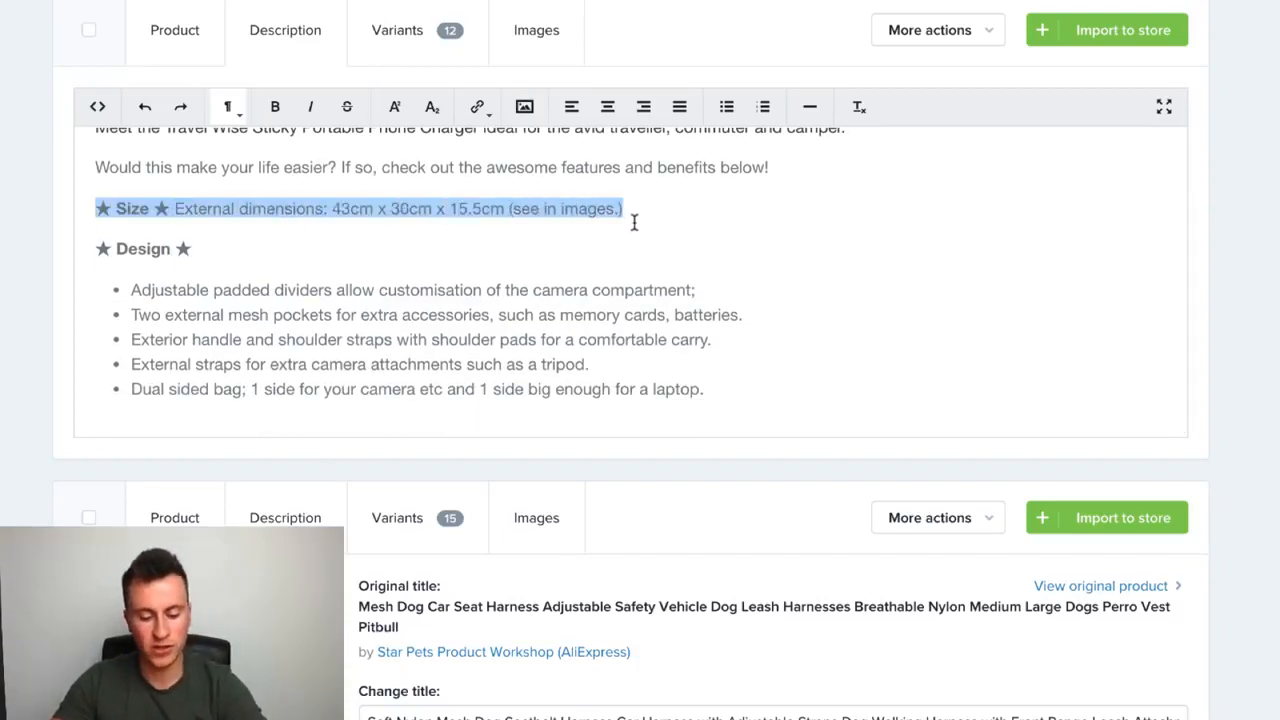
key(BackSpace)
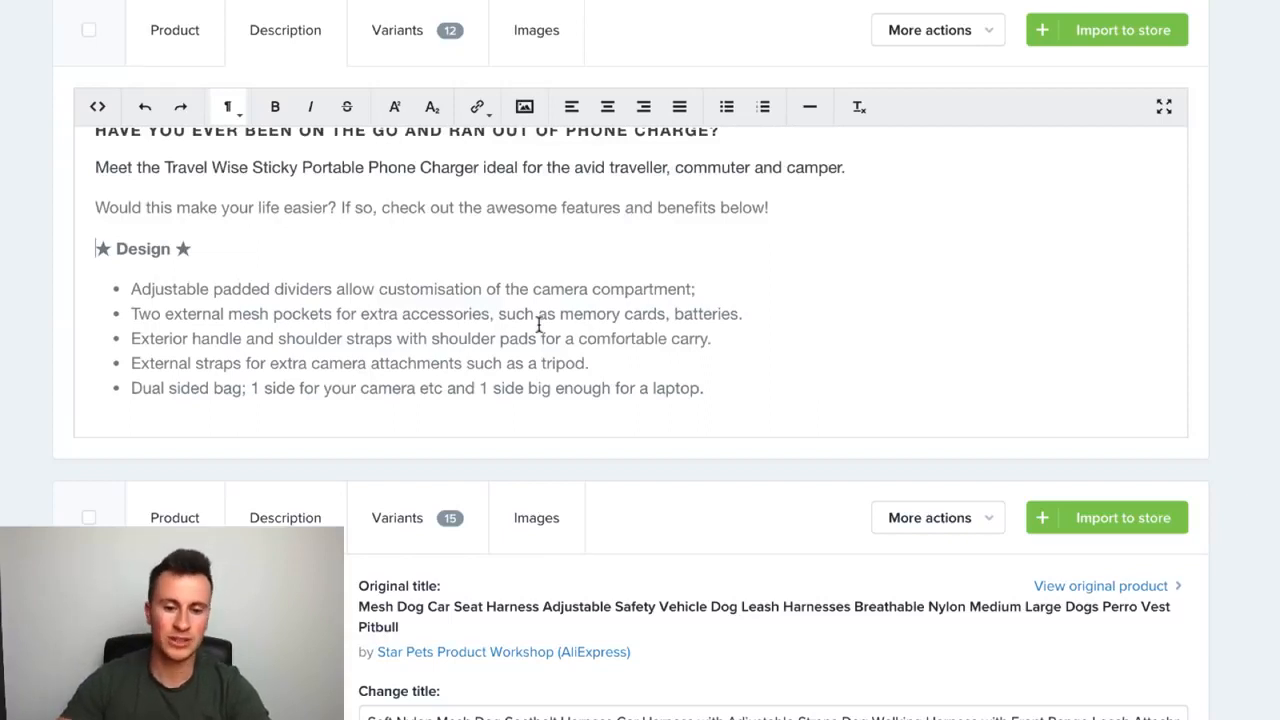
click(767, 398)
key(Return)
key(Return)
key(ctrl+v)
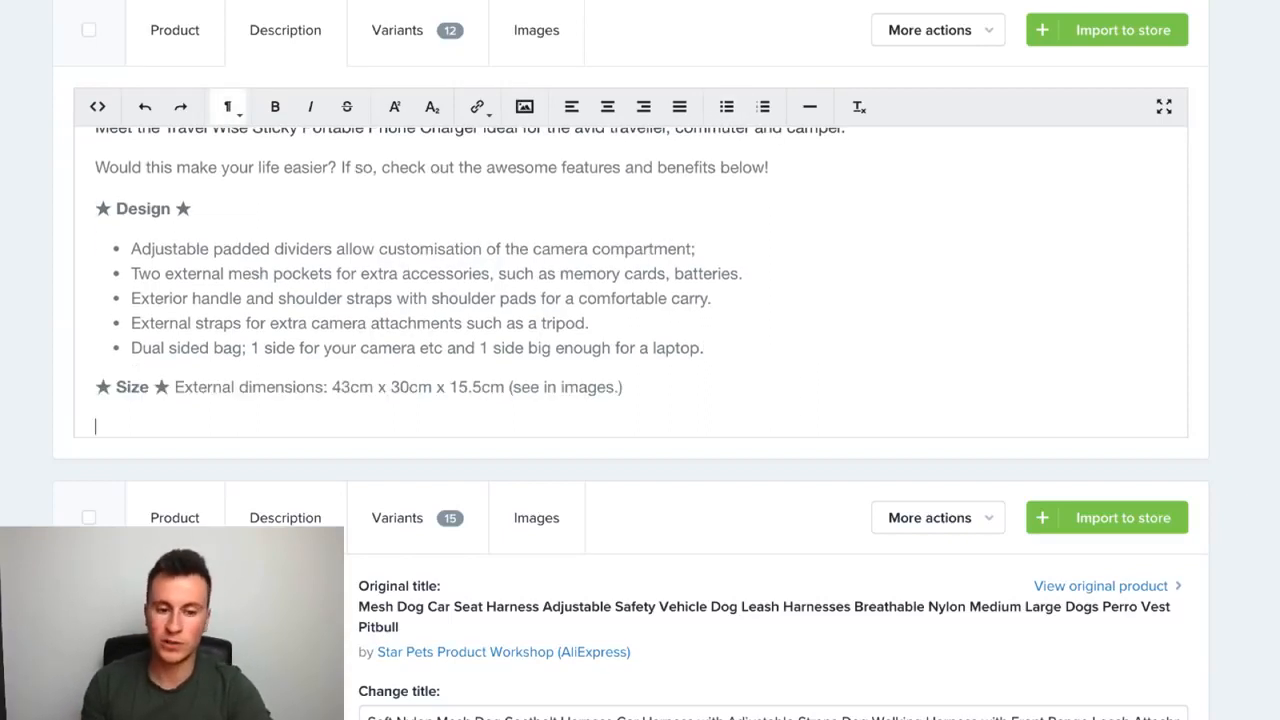
Delete the five backpack bullet points under the Design heading, along with the leftover empty lines.
scroll(533, 262, up, 1)
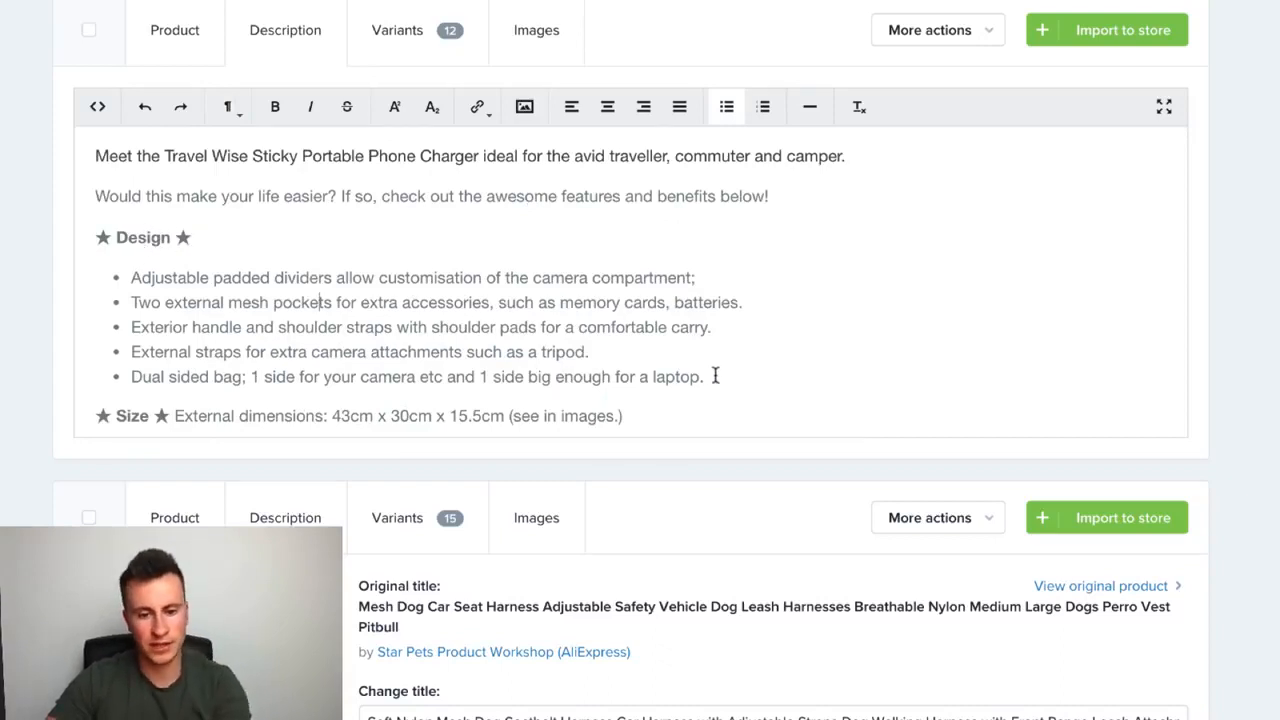
drag(714, 376, 106, 280)
key(BackSpace)
key(BackSpace)
key(BackSpace)
key(BackSpace)
key(BackSpace)
key(BackSpace)
key(BackSpace)
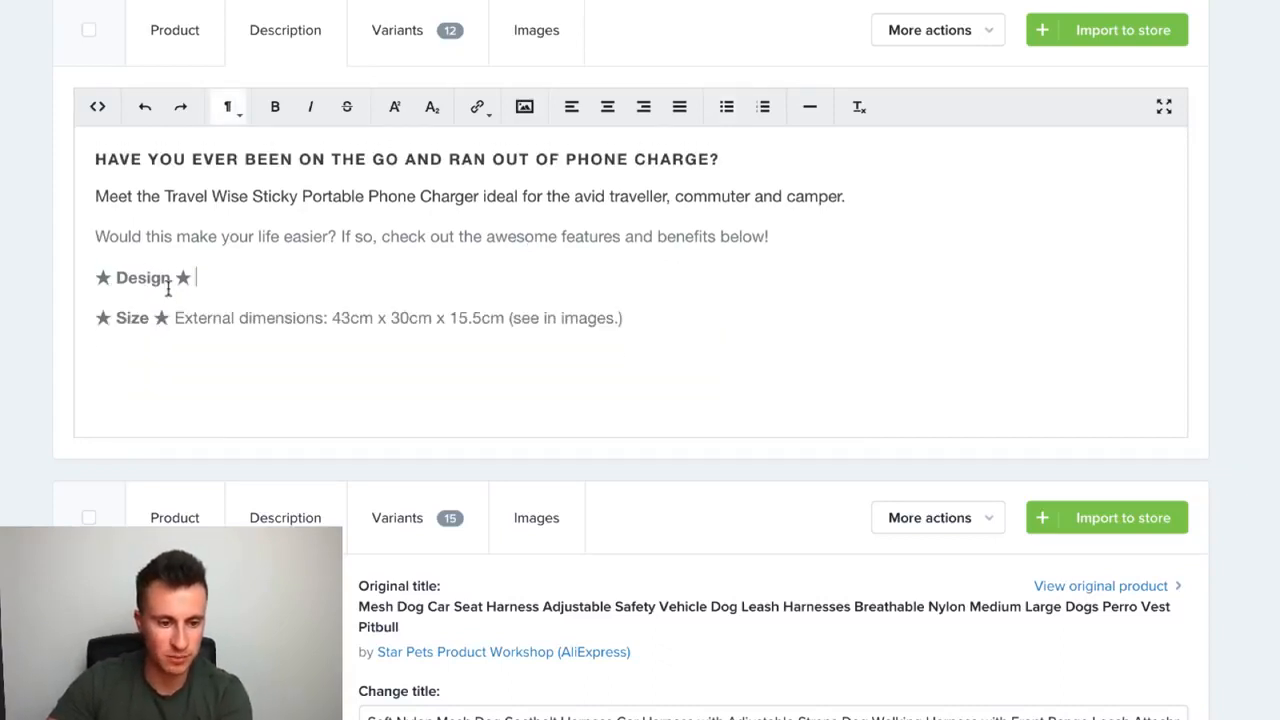
Replace the Design heading text after its first star with "USB Output (Suitable for all phone charger cables that use USB)".
key(BackSpace)
key(BackSpace)
key(BackSpace)
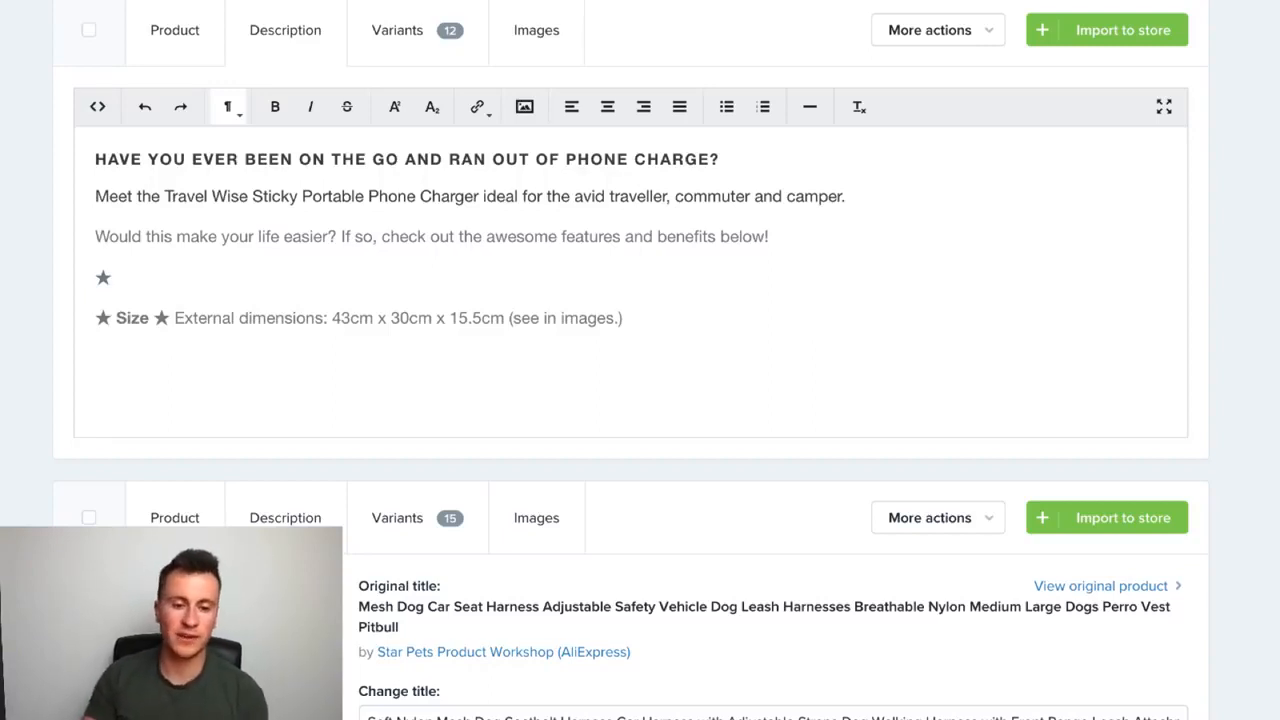
text(USB )
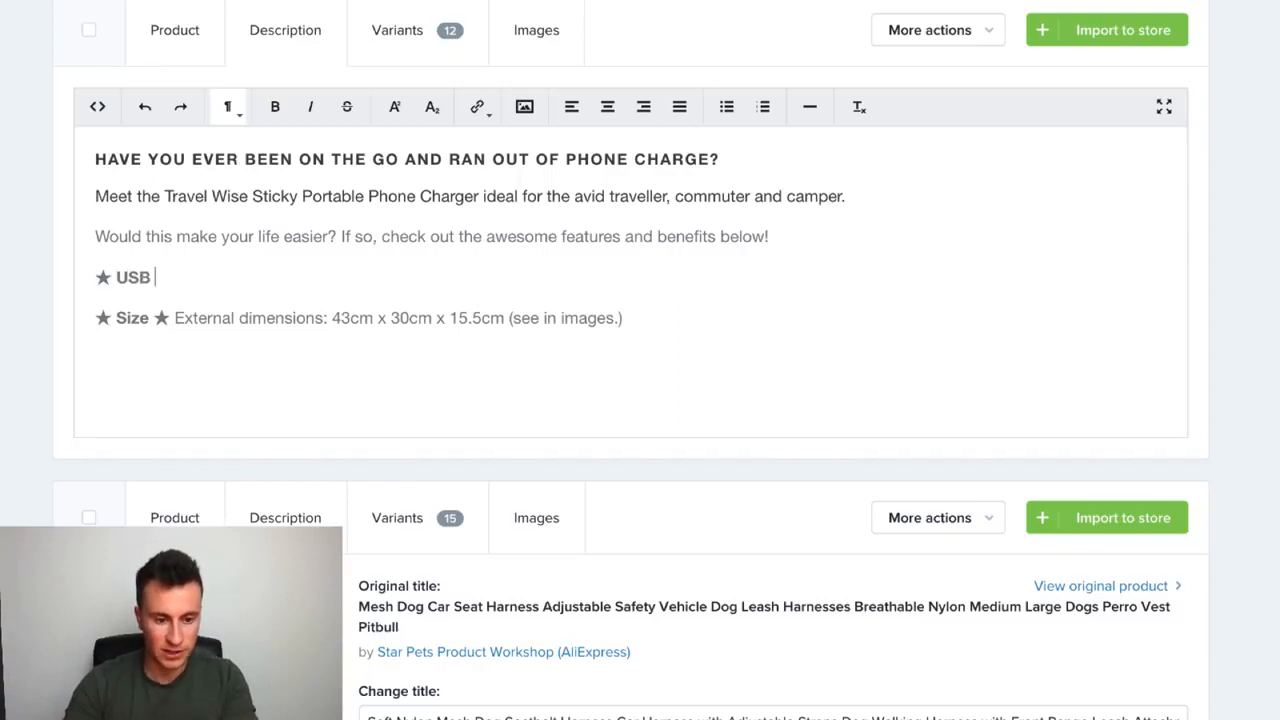
text(Output ()
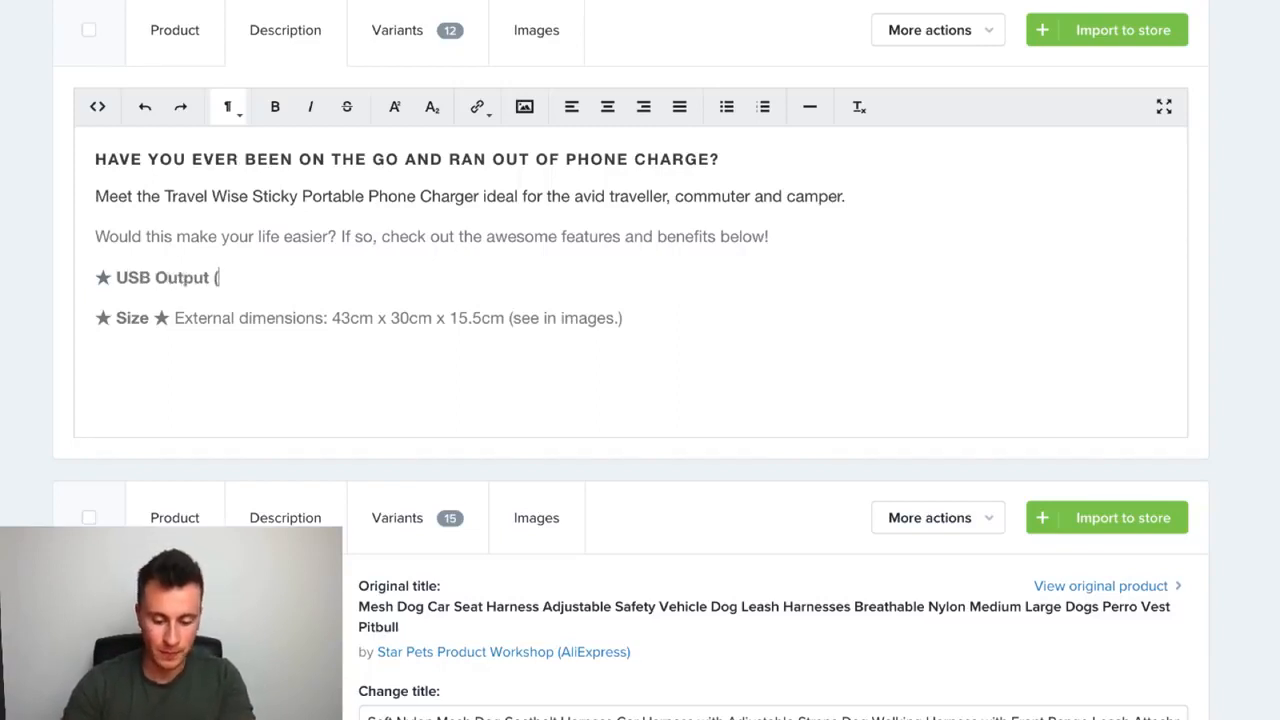
text(Suitabl)
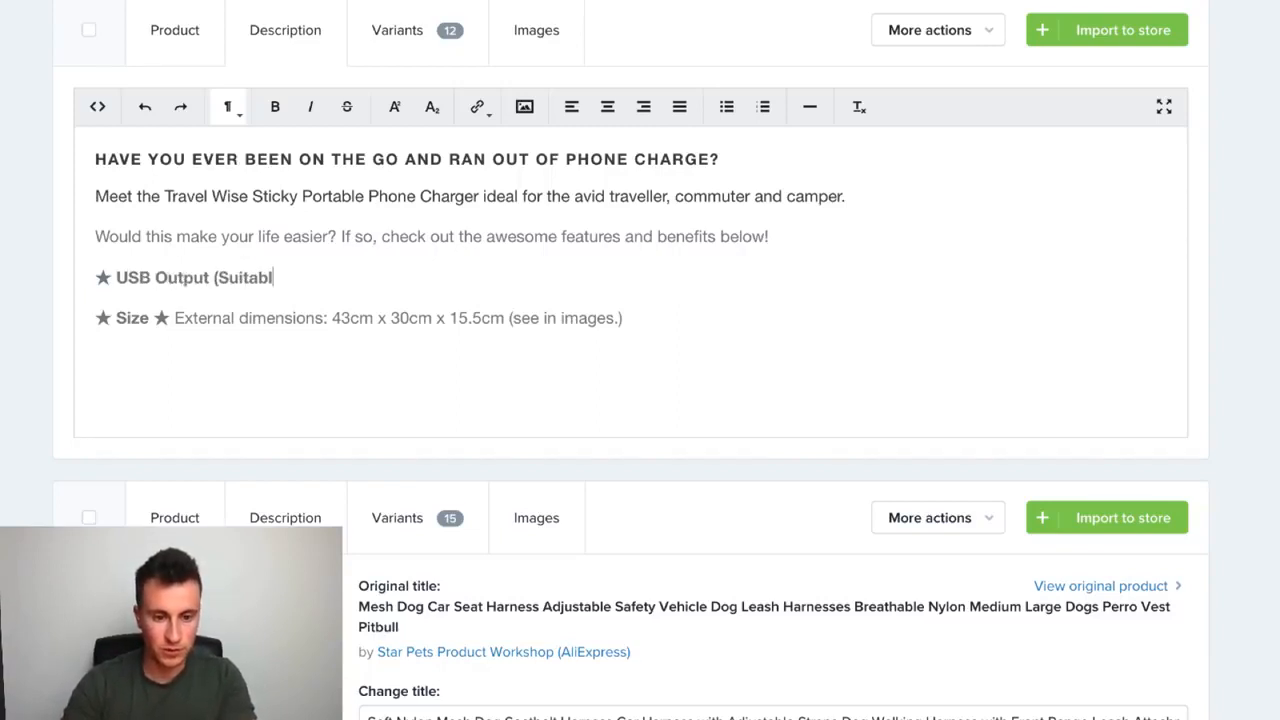
text(e for all)
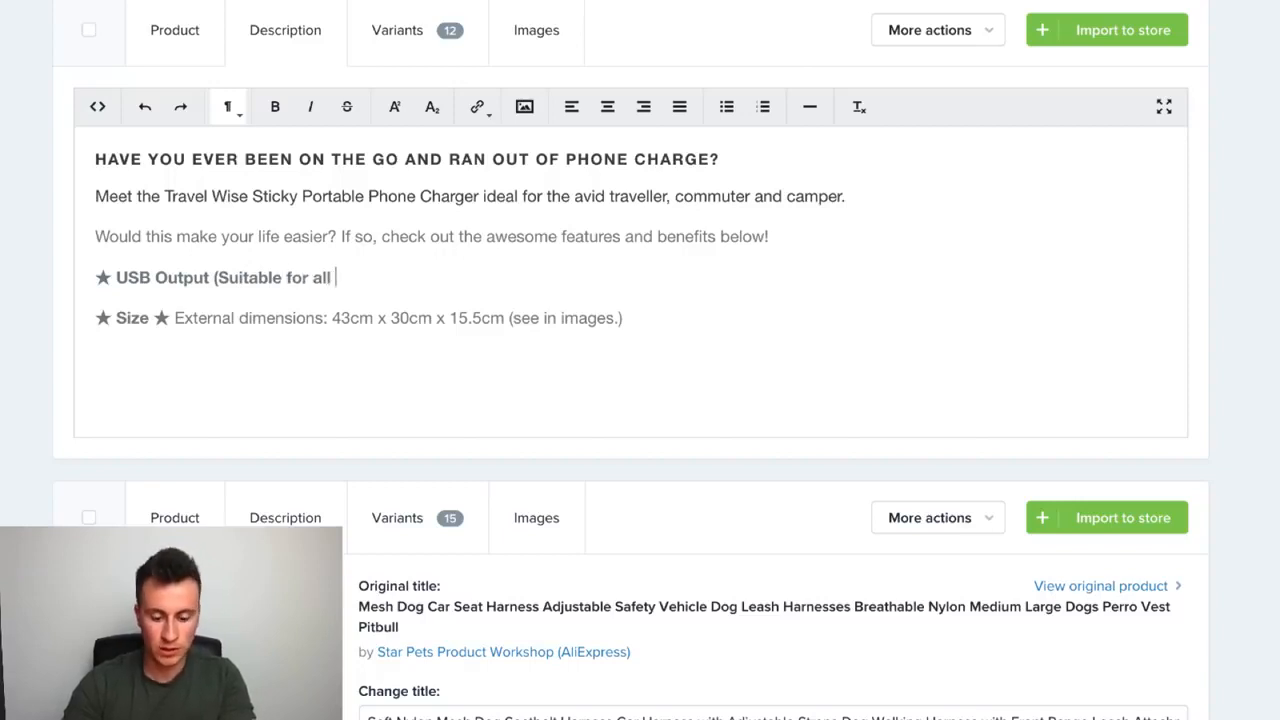
text( phone chat)
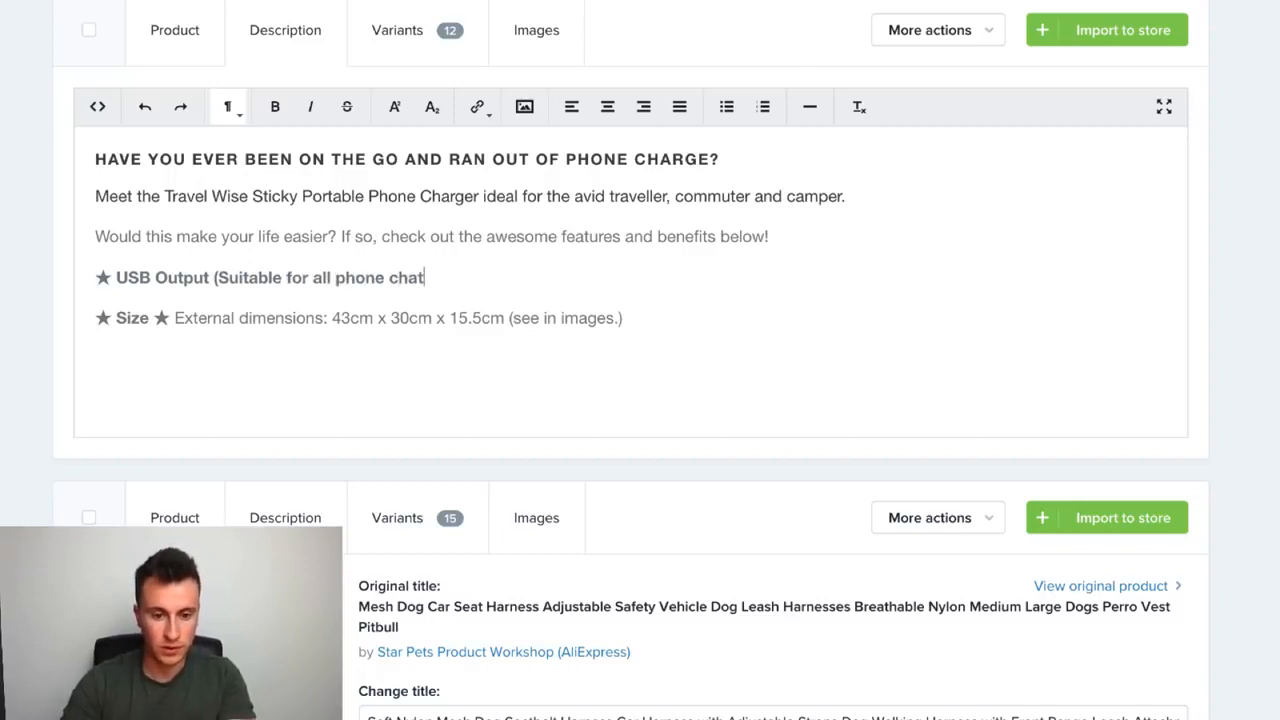
key(BackSpace)
text(rger cable)
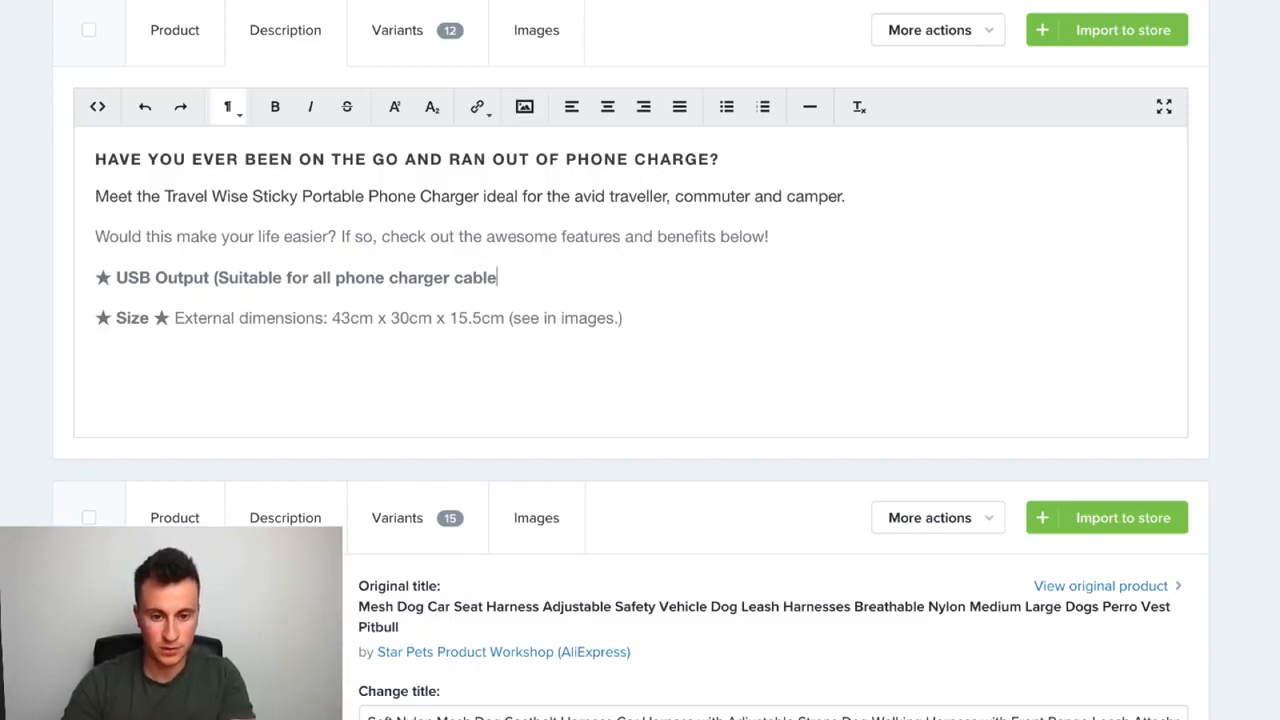
text(s that use)
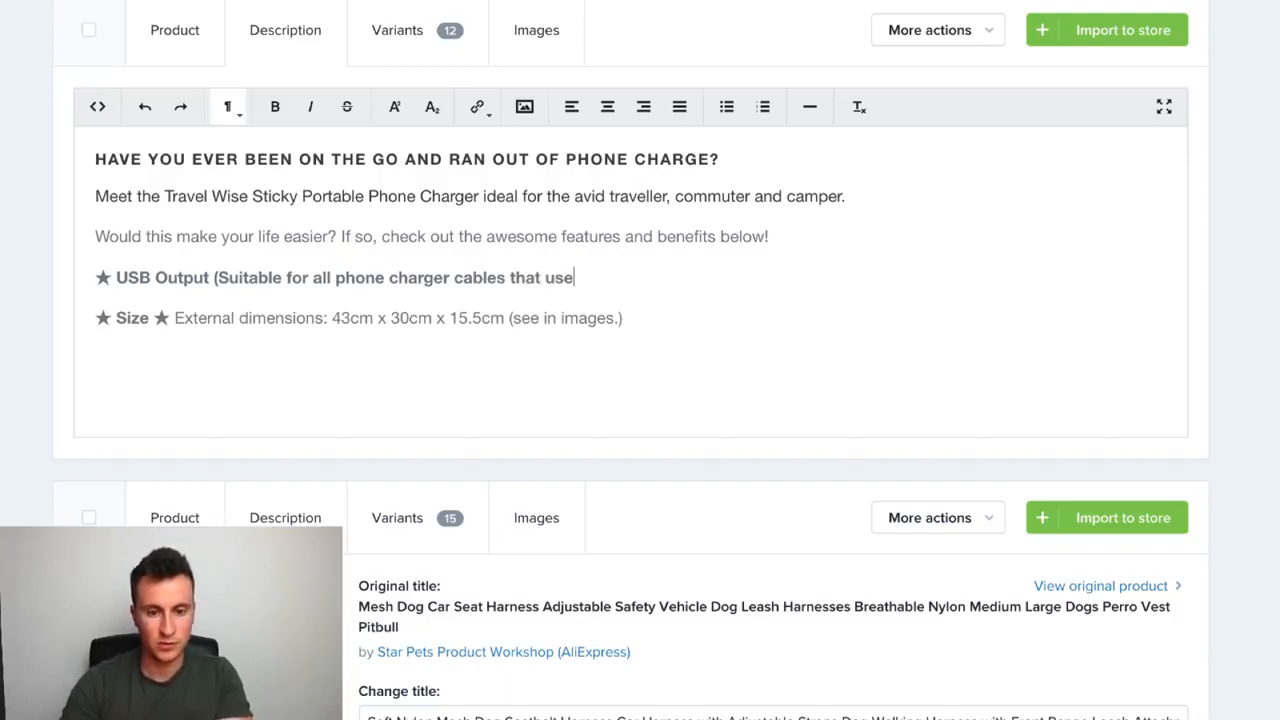
text( USB))
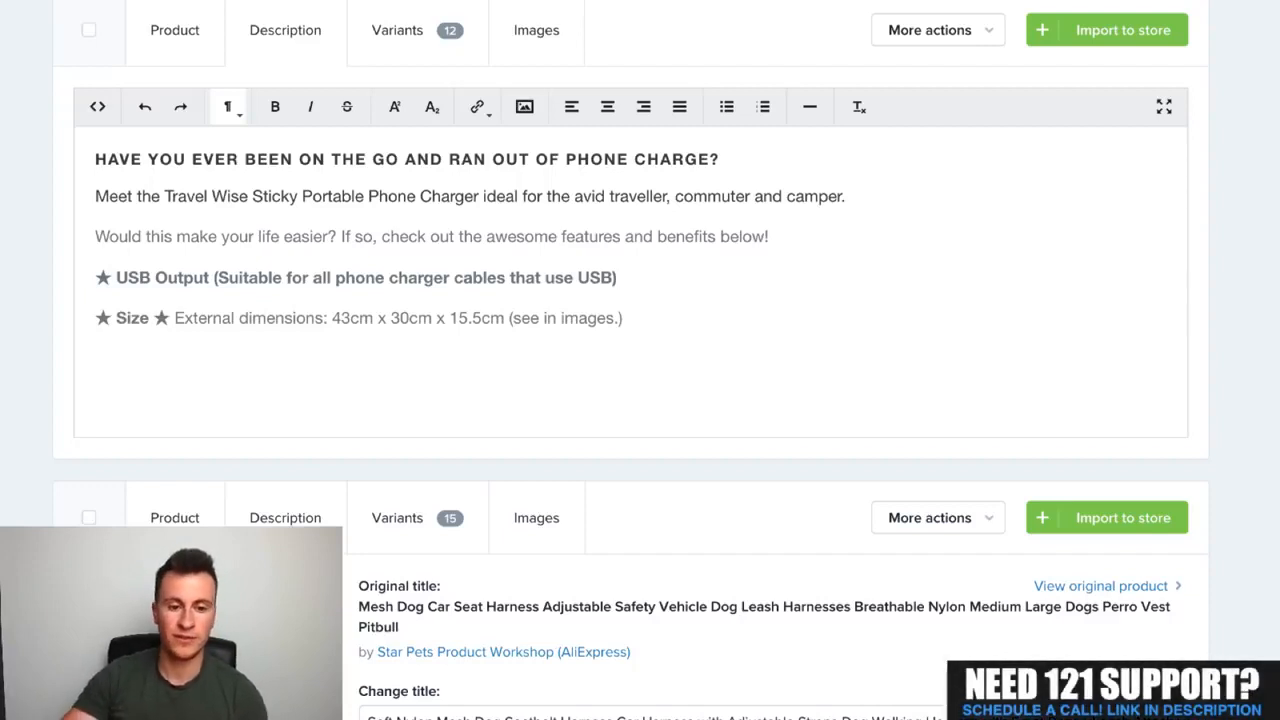
Delete the Size wording and external dimensions, keeping the star that starts the line.
drag(647, 325, 117, 318)
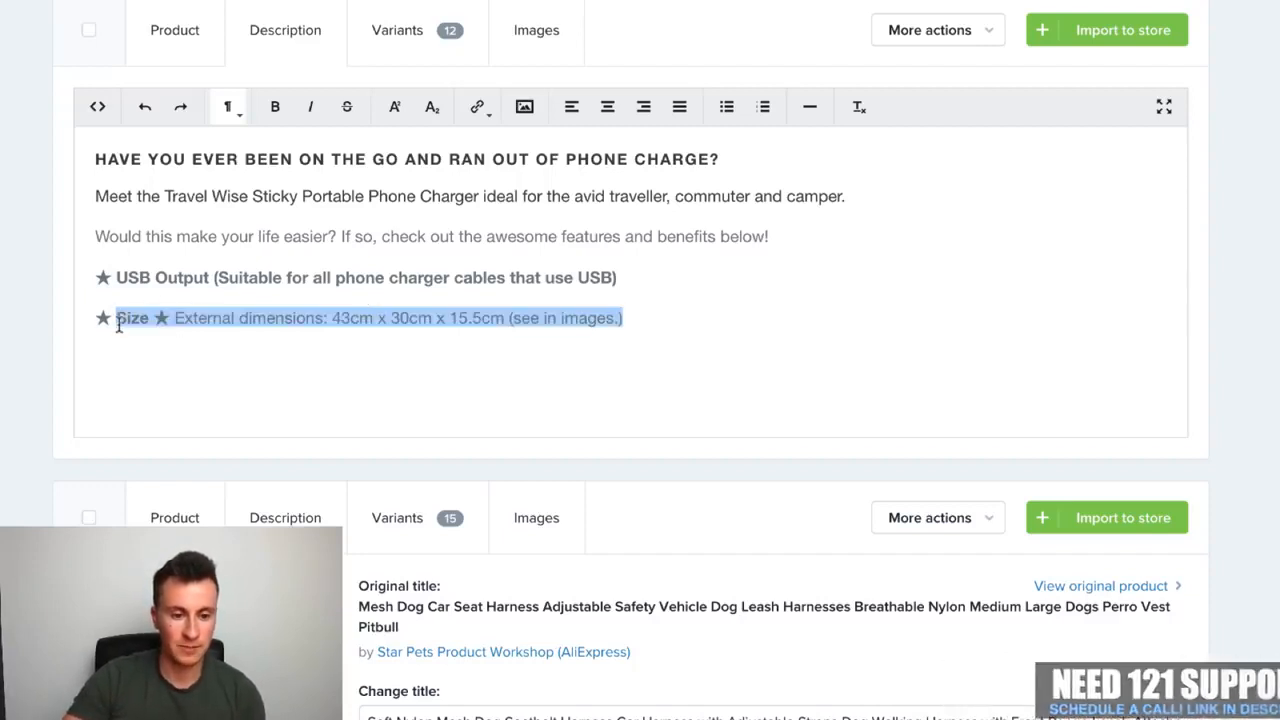
key(BackSpace)
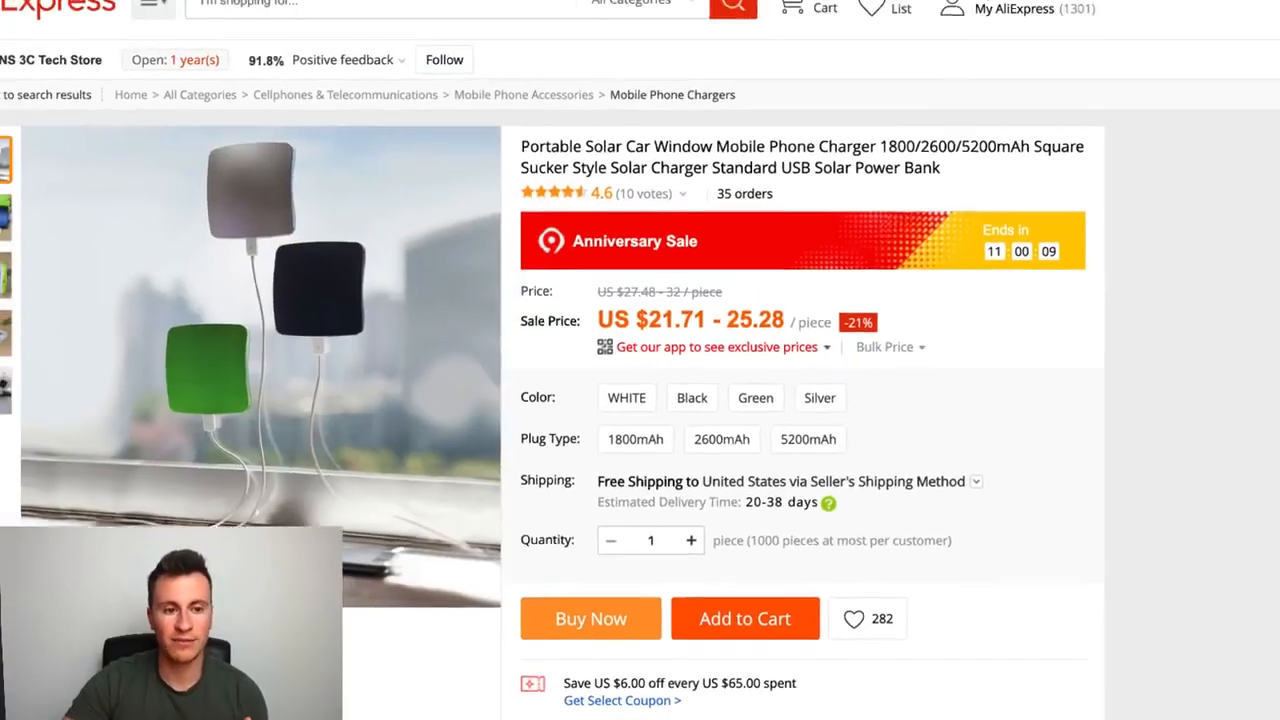
Examine the AliExpress charger listing's item specifics and description images for features worth using in the product copy.
scroll(530, 360, down, 10)
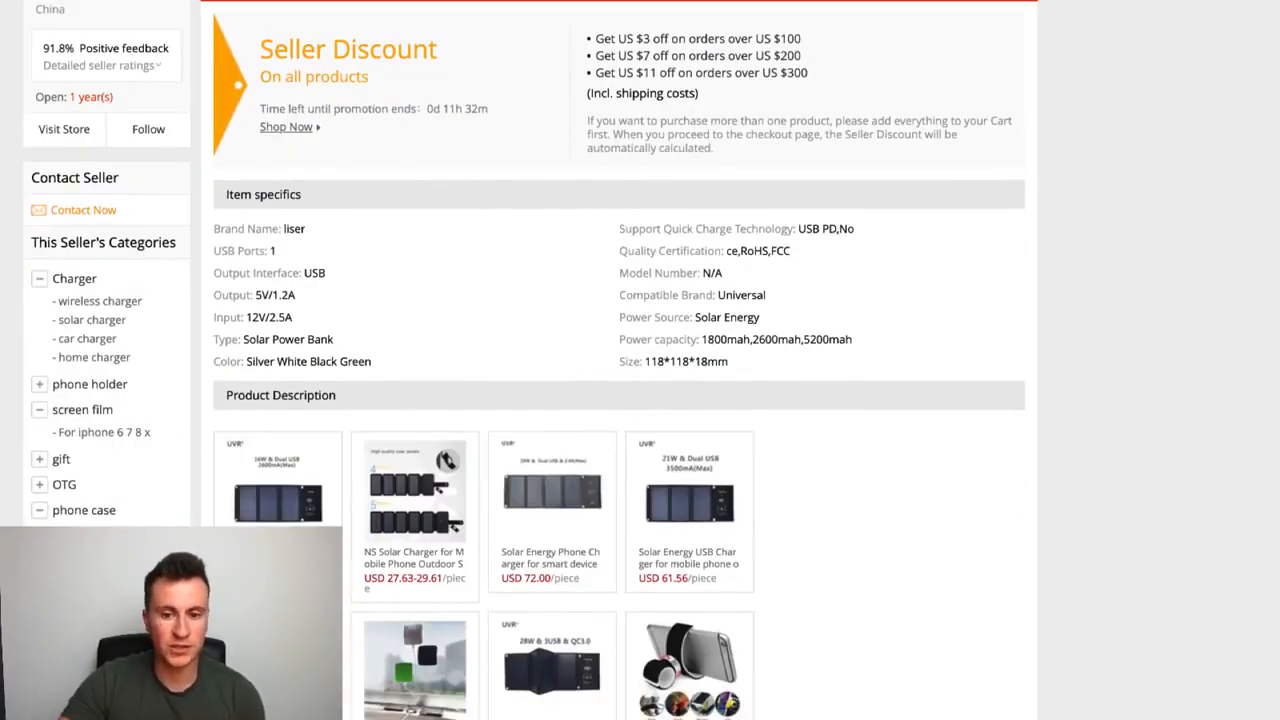
scroll(620, 360, down, 1)
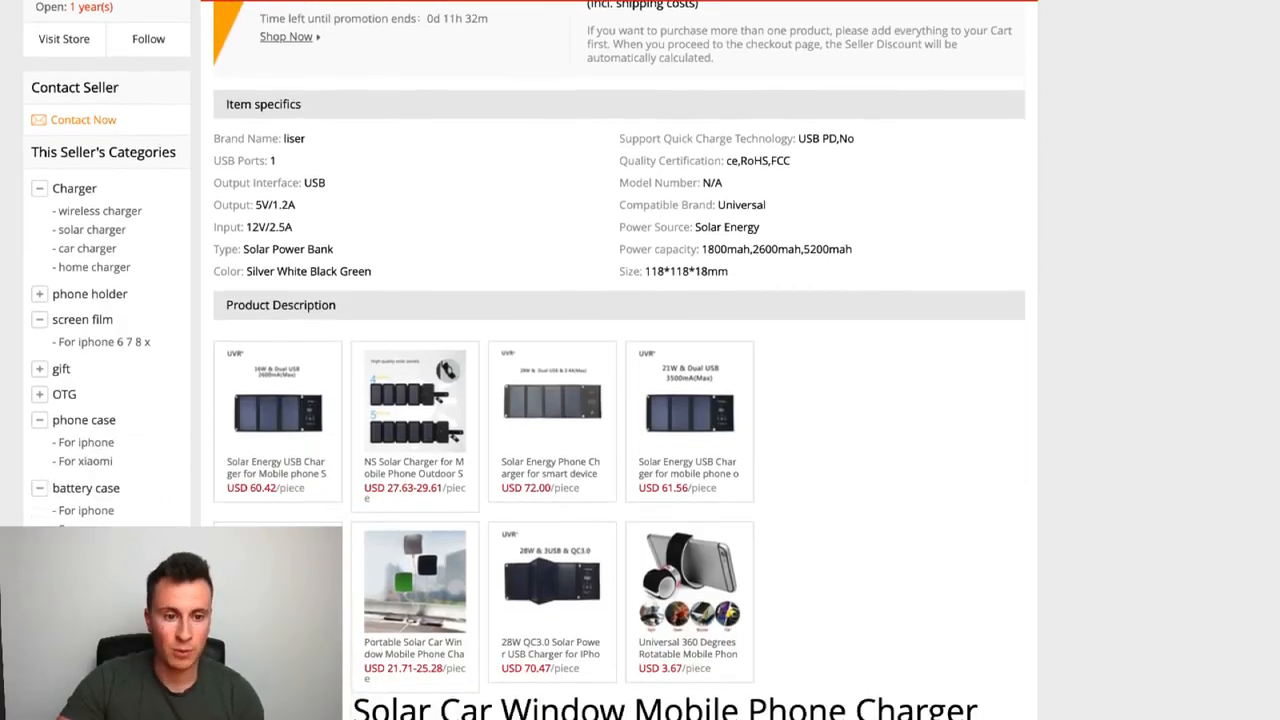
scroll(530, 360, down, 15)
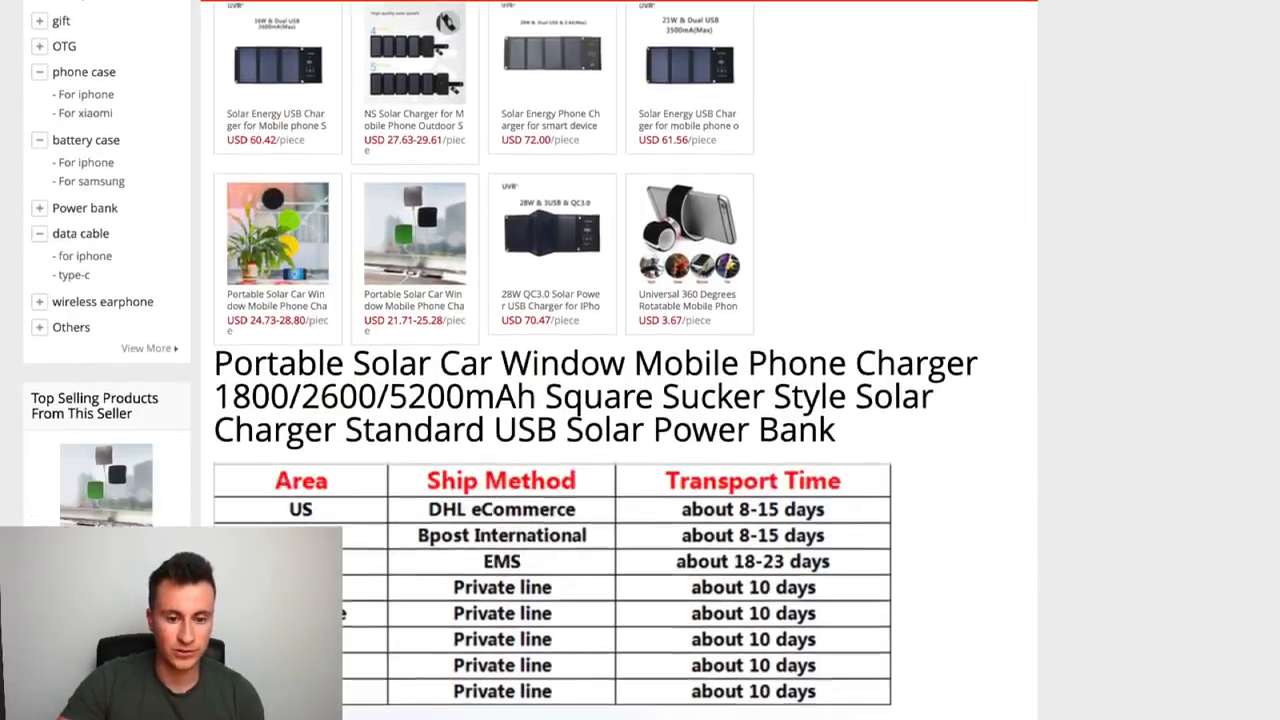
scroll(530, 360, down, 15)
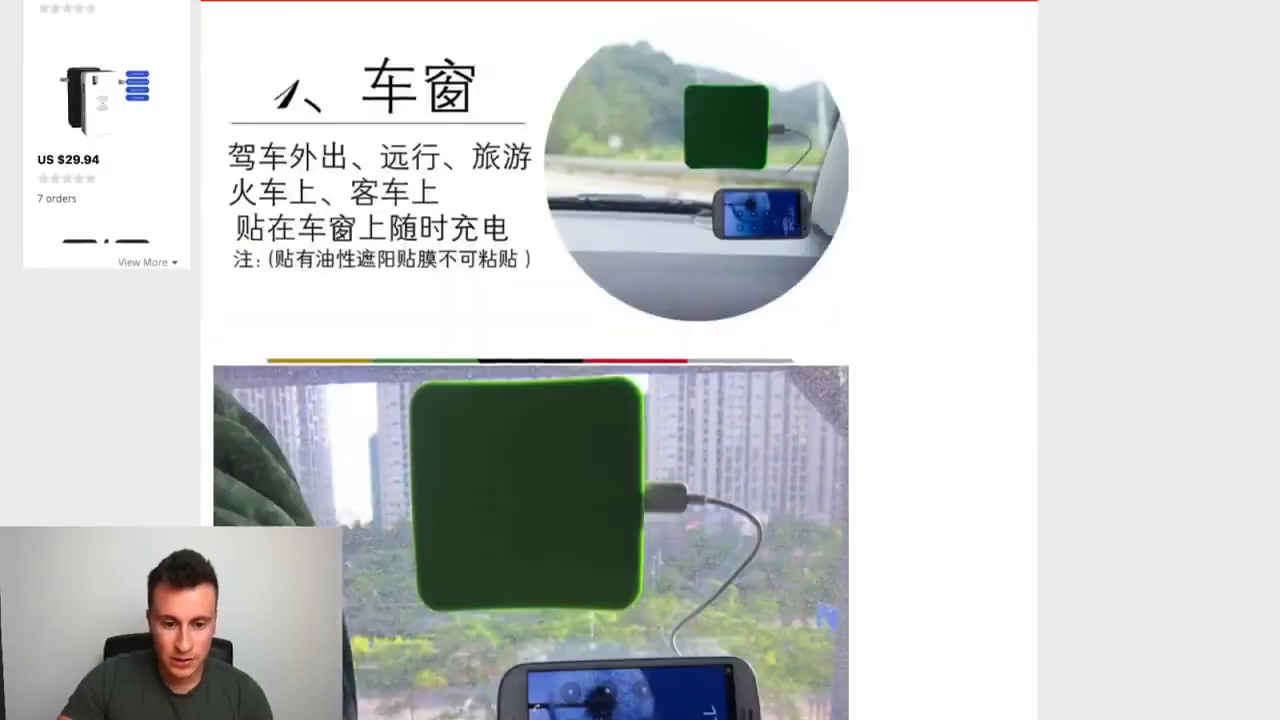
scroll(530, 360, down, 12)
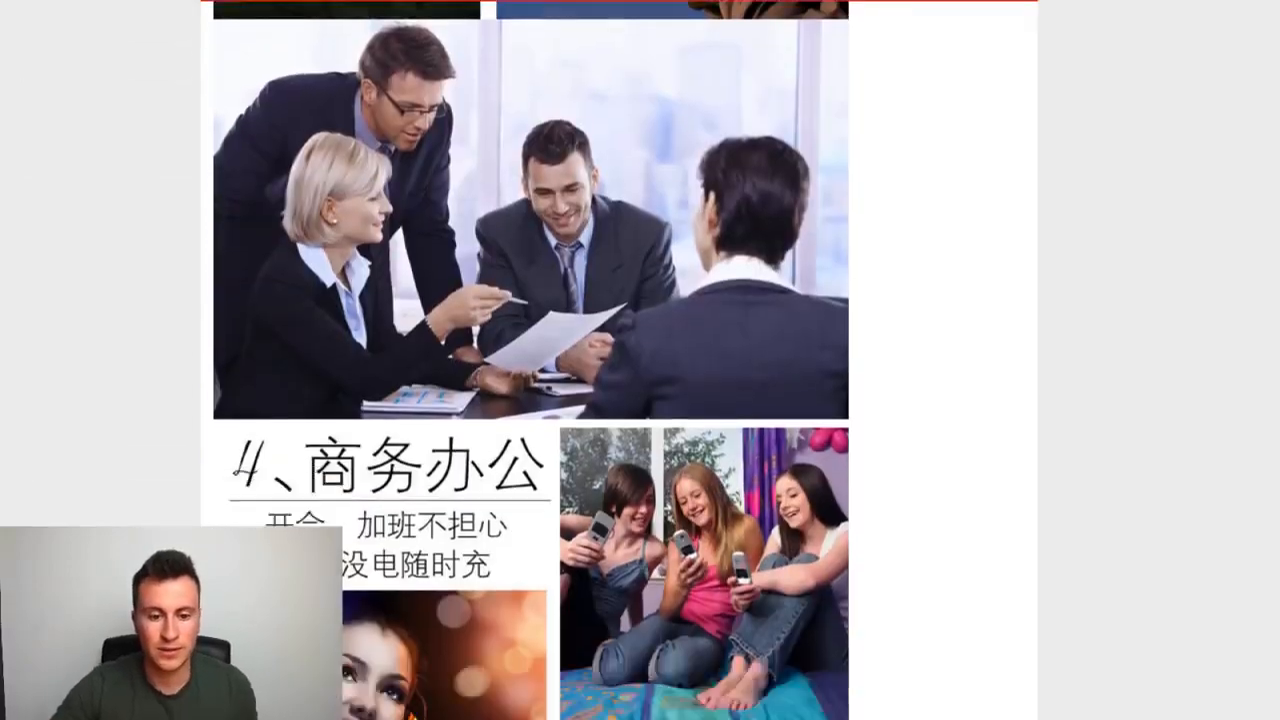
scroll(530, 360, down, 15)
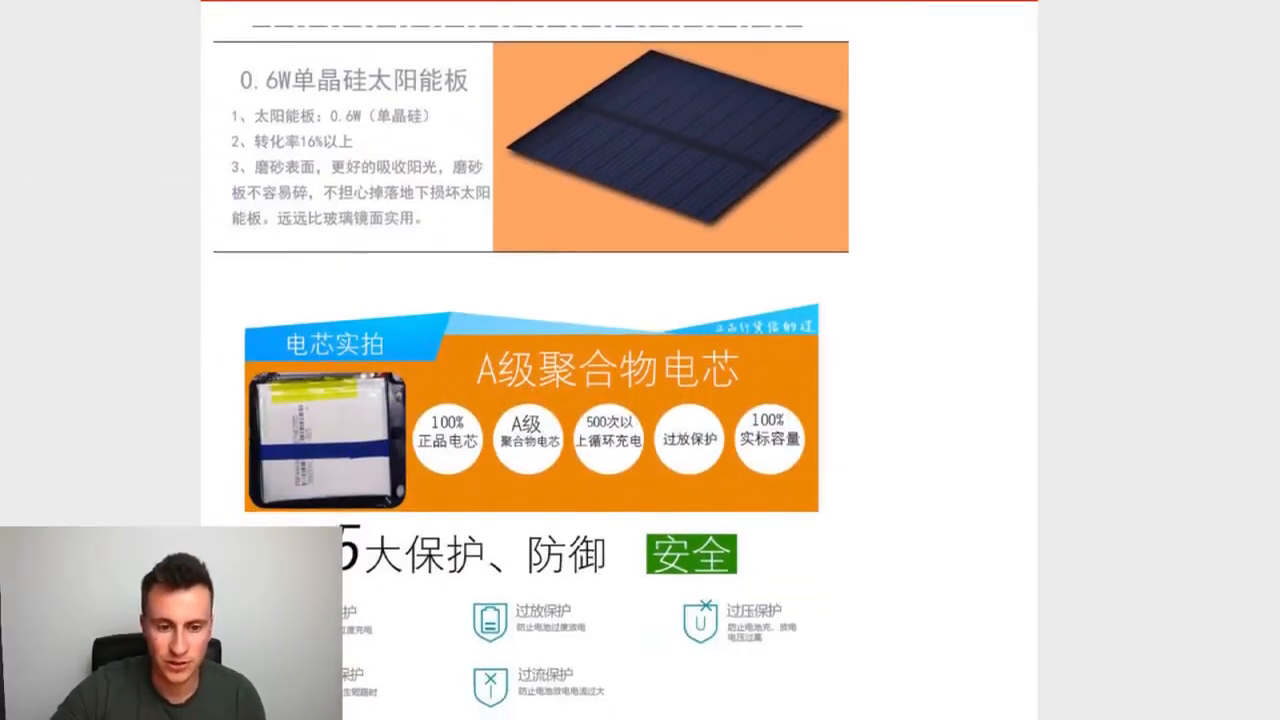
scroll(530, 360, down, 15)
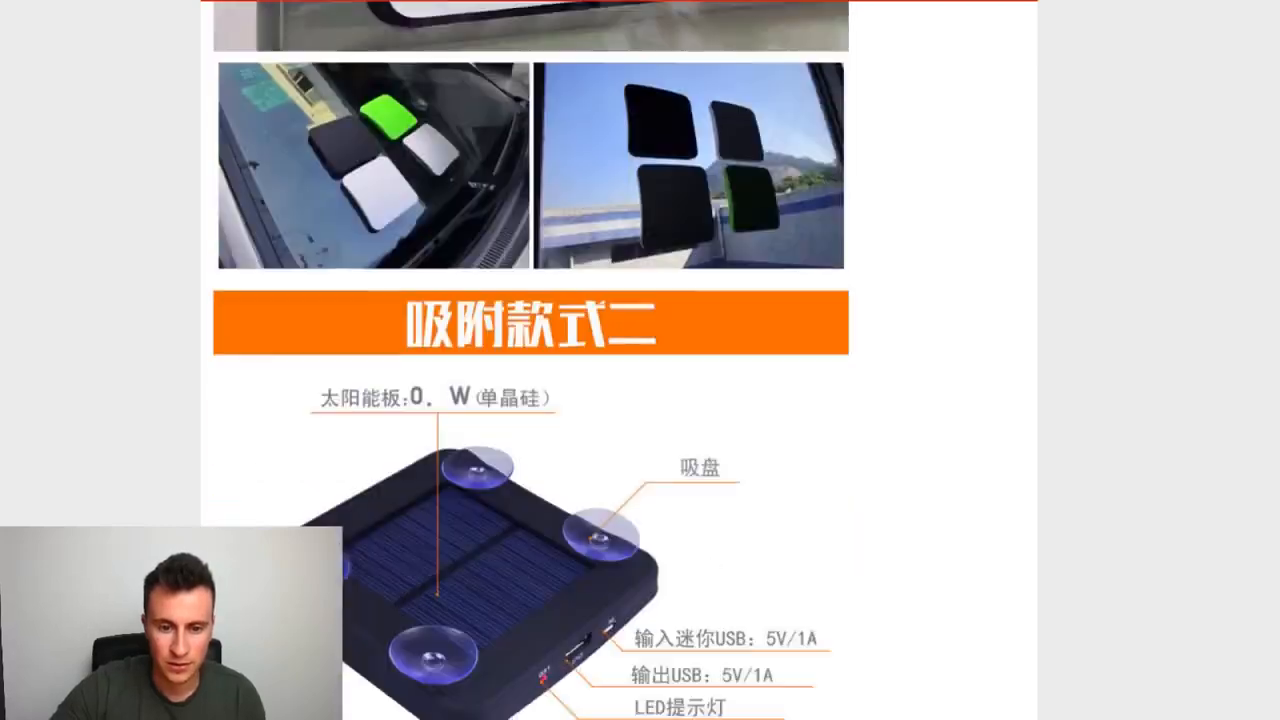
scroll(530, 360, down, 20)
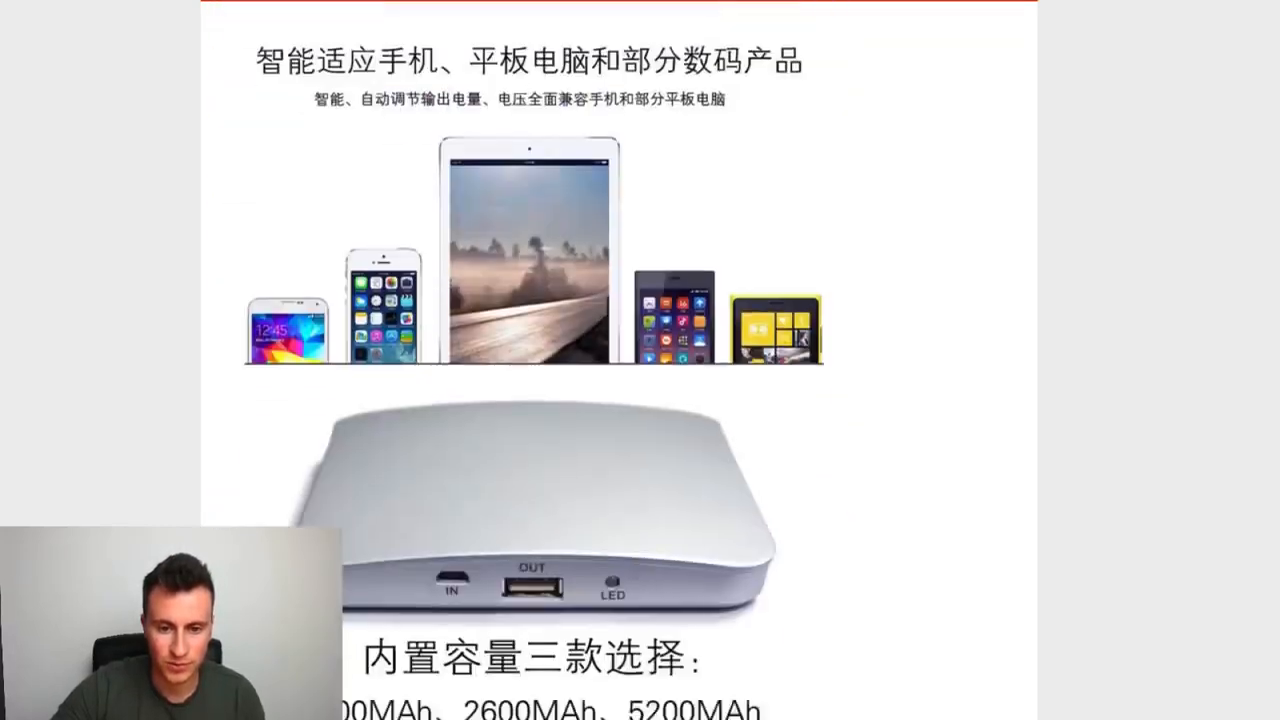
scroll(530, 360, down, 20)
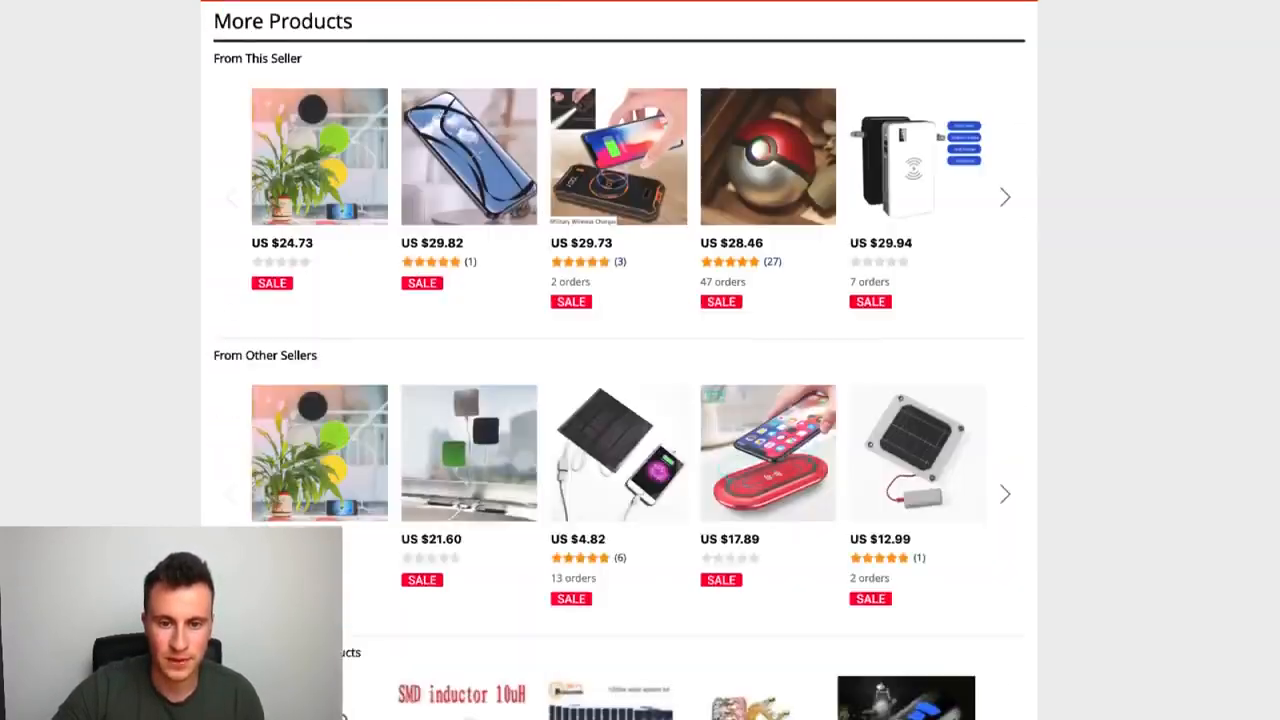
scroll(530, 360, up, 20)
scroll(1073, 177, up, 20)
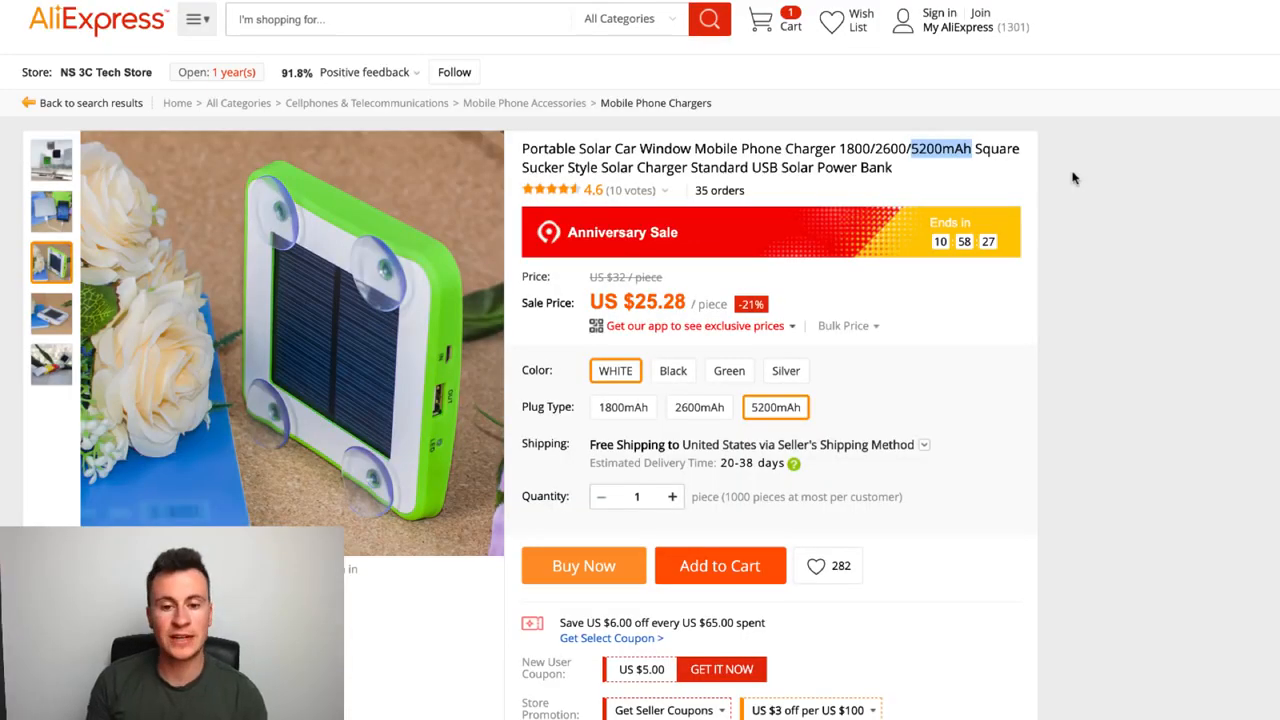
Check the capacity figures in the charger's listing title and the Google results for "5200mah can charge how many times".
click(980, 165)
mouse_move(838, 148)
mouse_down()
mouse_move(969, 152)
mouse_move(838, 146)
mouse_up()
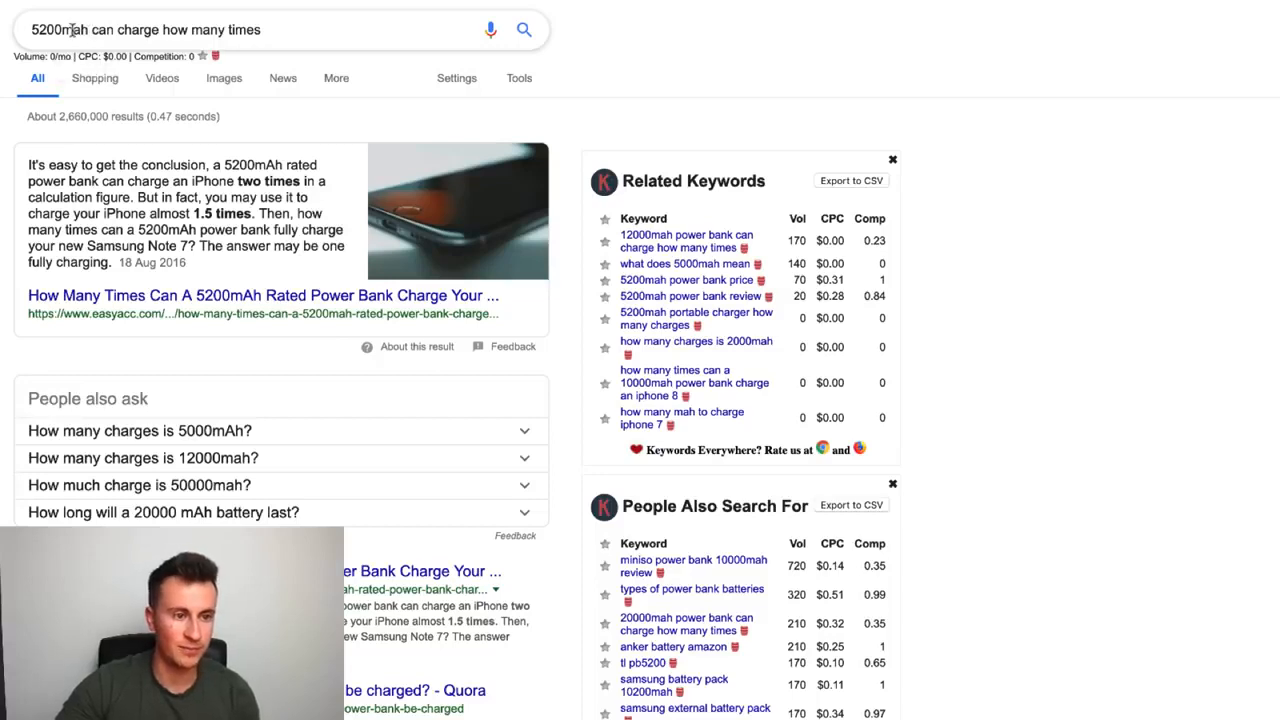
click(72, 30)
click(5, 92)
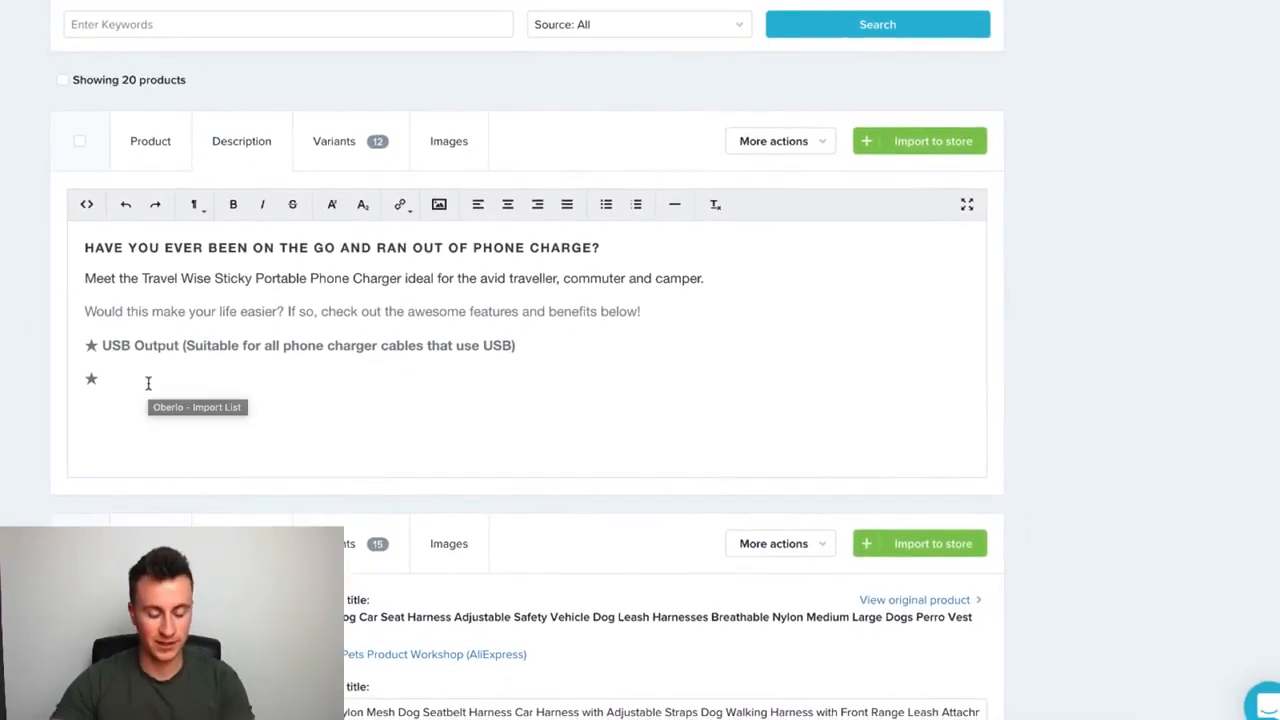
Switch to the Oberlo import list and write "Charge your iphone or" after the second star in the description.
click(148, 383)
text(HC)
key(BackSpace)
key(BackSpace)
text(Ch)
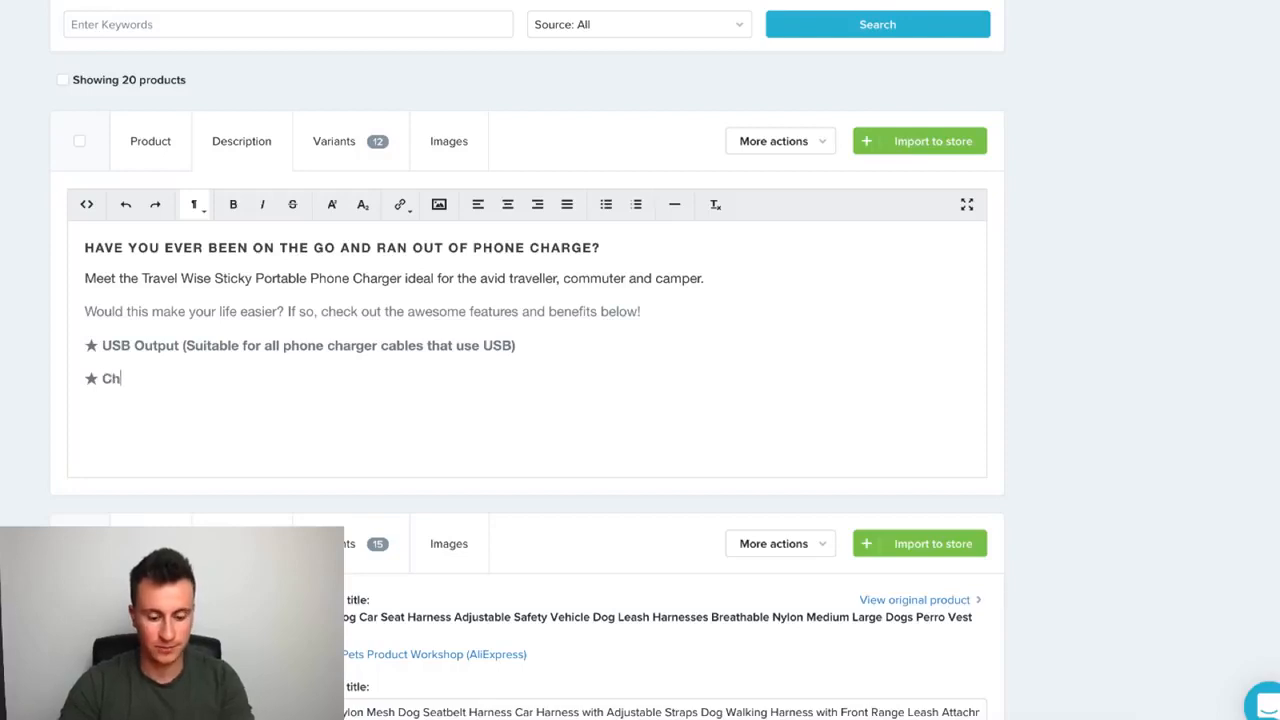
text(arge your )
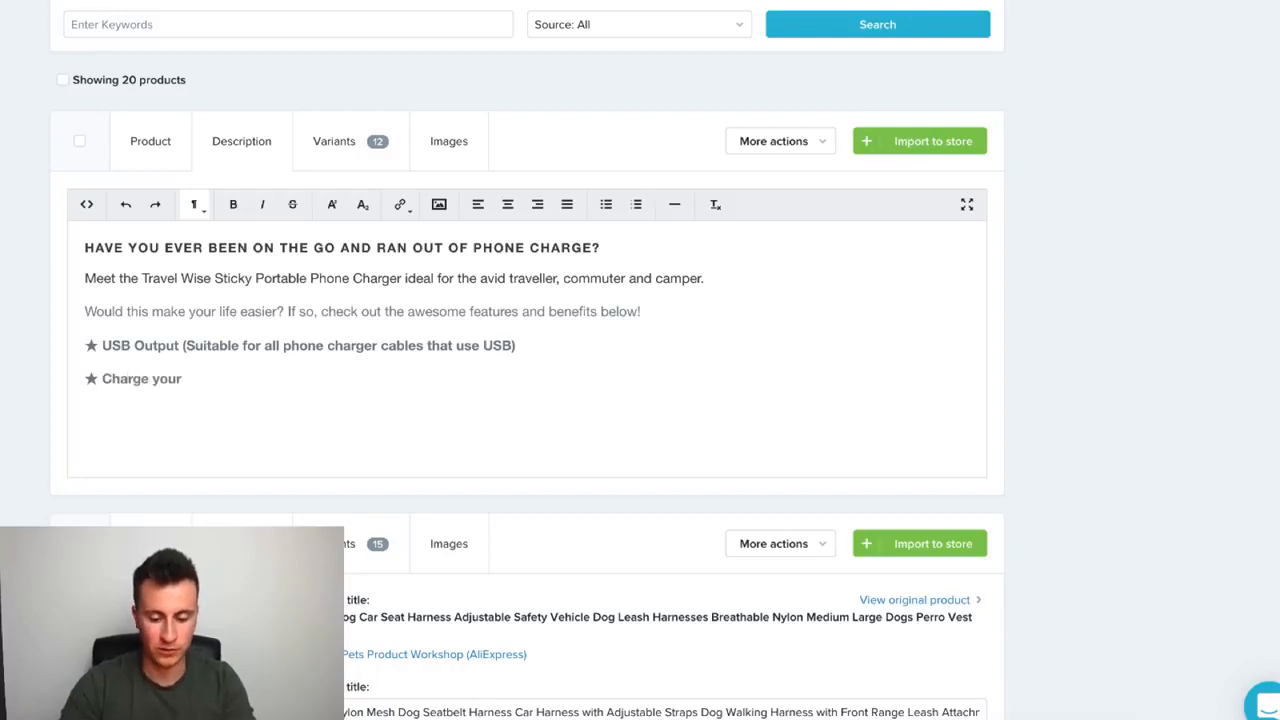
text(iphone or)
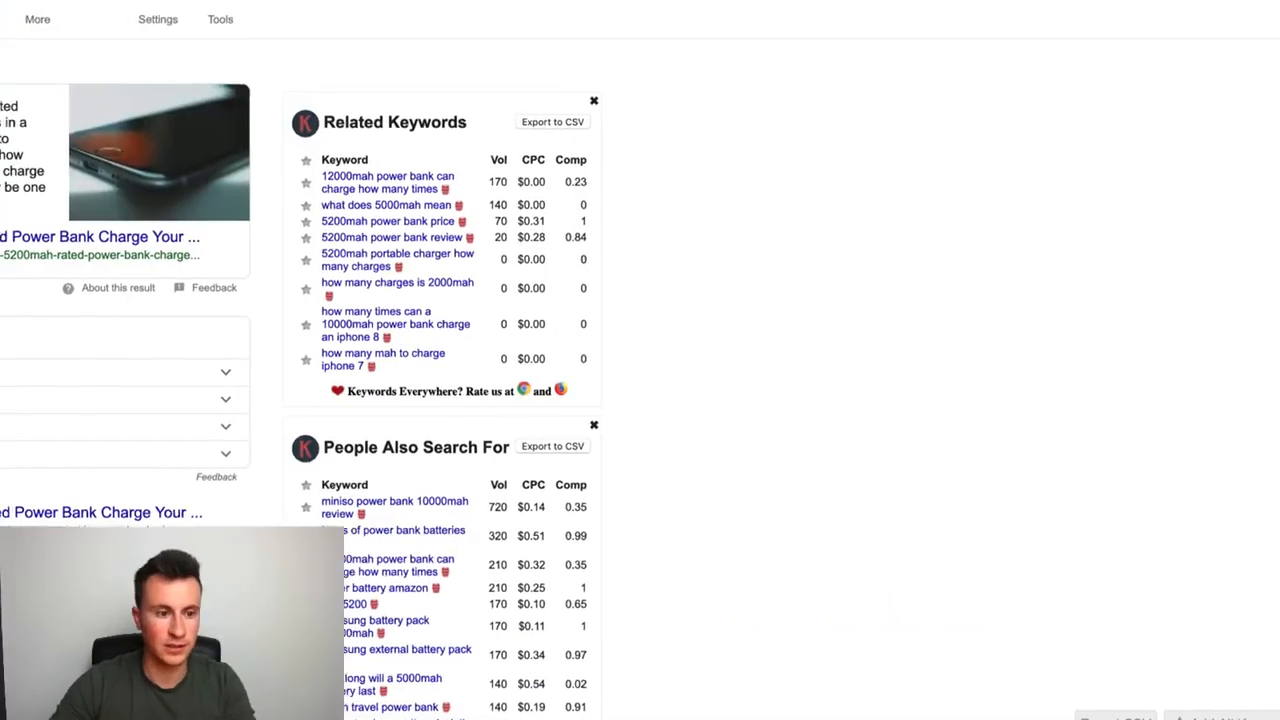
Recheck the Google results on 5200mAh charge counts and correct "iphone" to "iPhone" in the second starred line.
scroll(8, 370, down, 3)
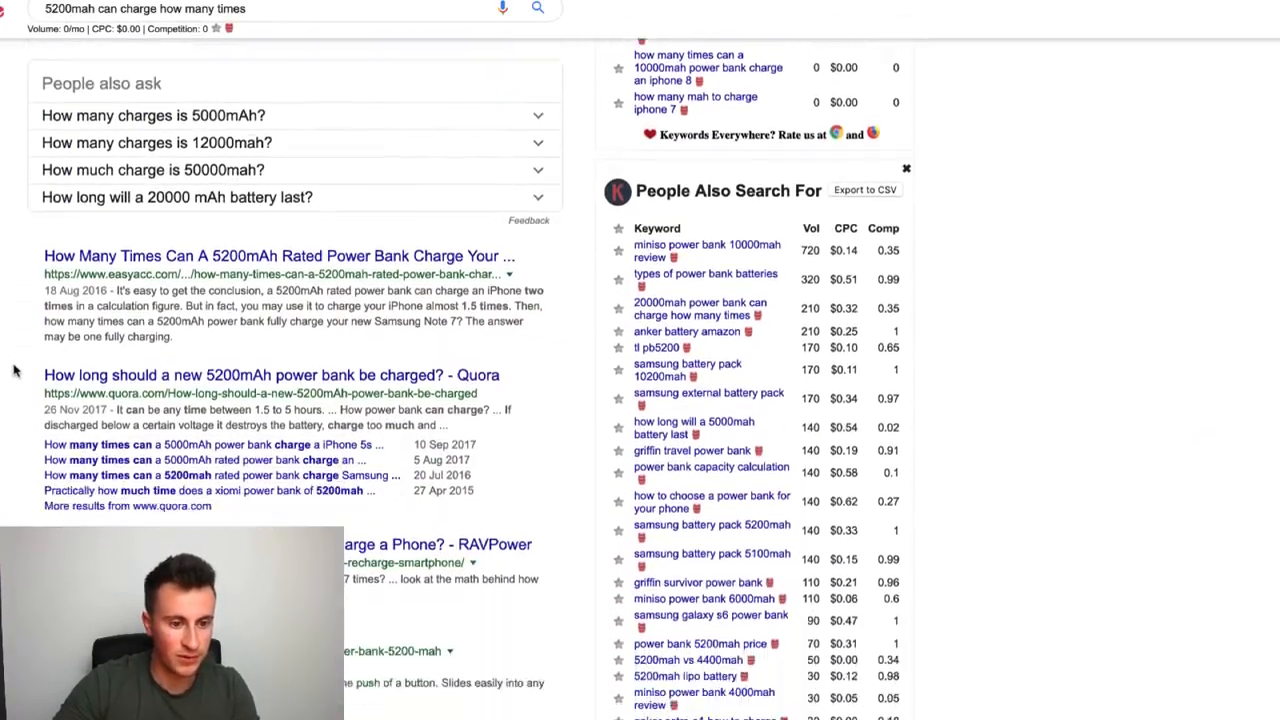
scroll(10, 370, up, 5)
scroll(13, 370, up, 1)
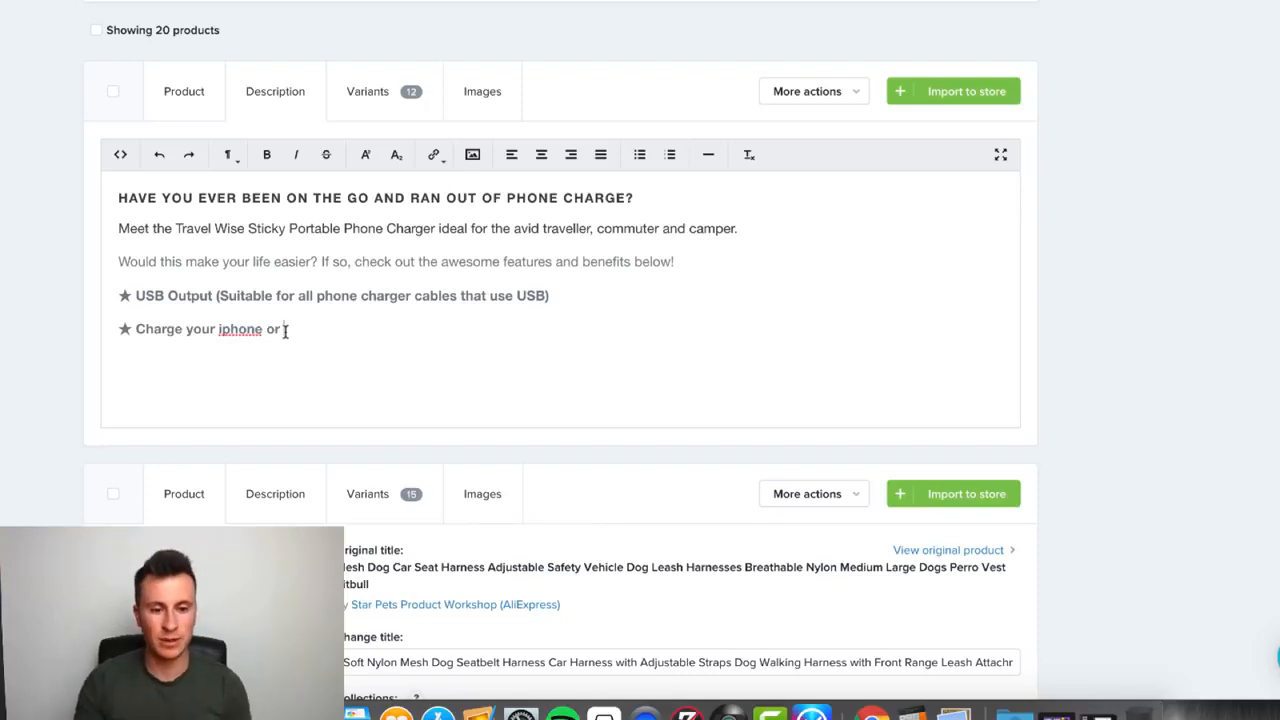
click(230, 329)
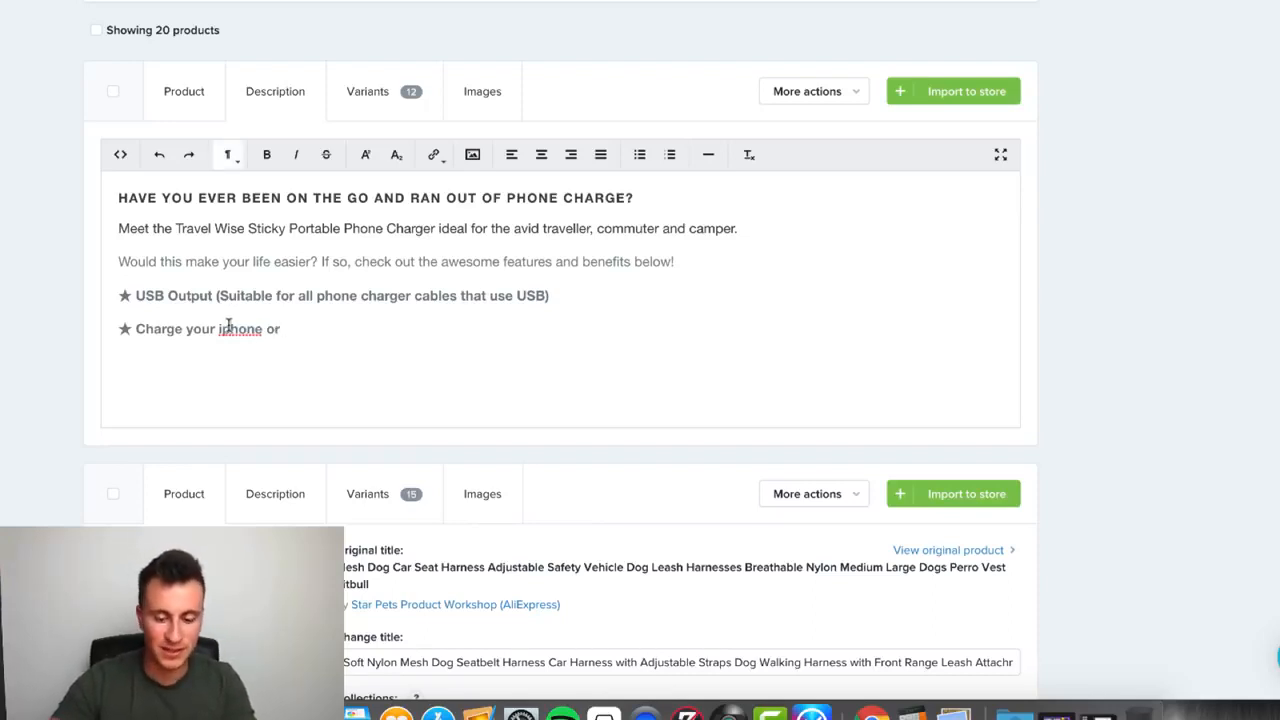
key(BackSpace)
text(P)
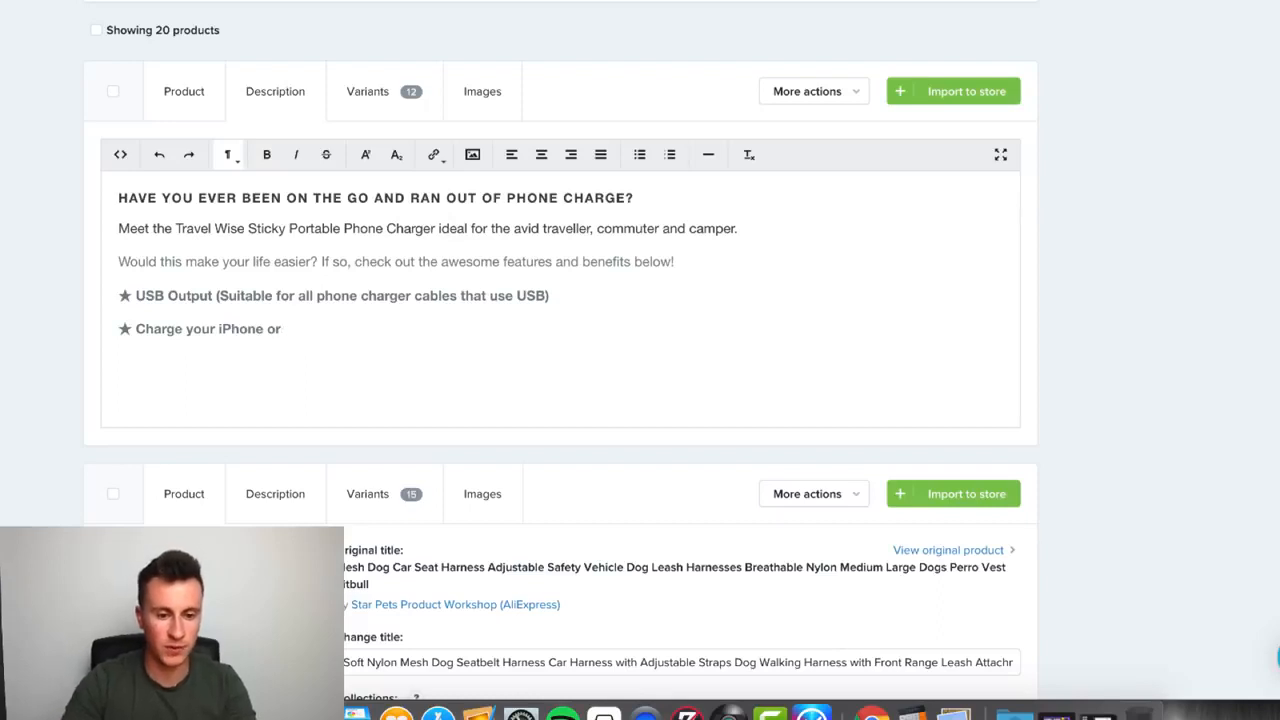
Replace "or" at the end of the second starred line with "to max percentage up to 2 times!".
key(BackSpace)
key(BackSpace)
text(to Max)
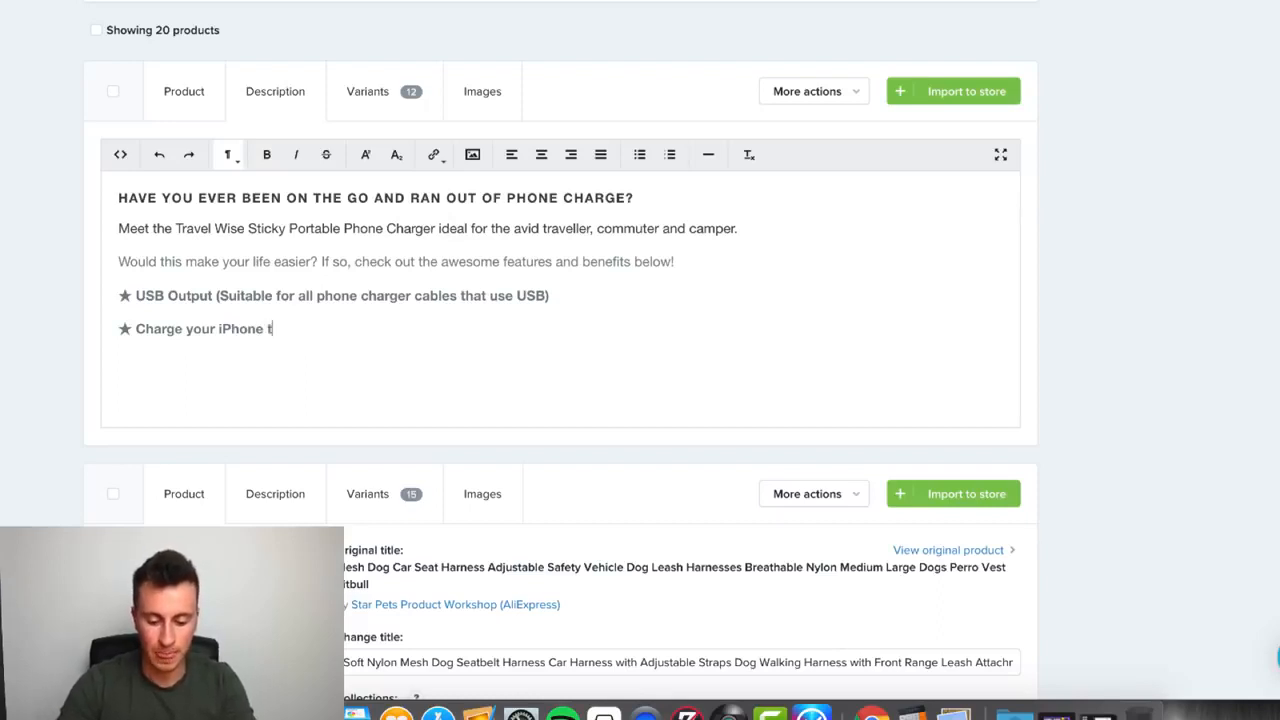
key(BackSpace)
key(BackSpace)
key(BackSpace)
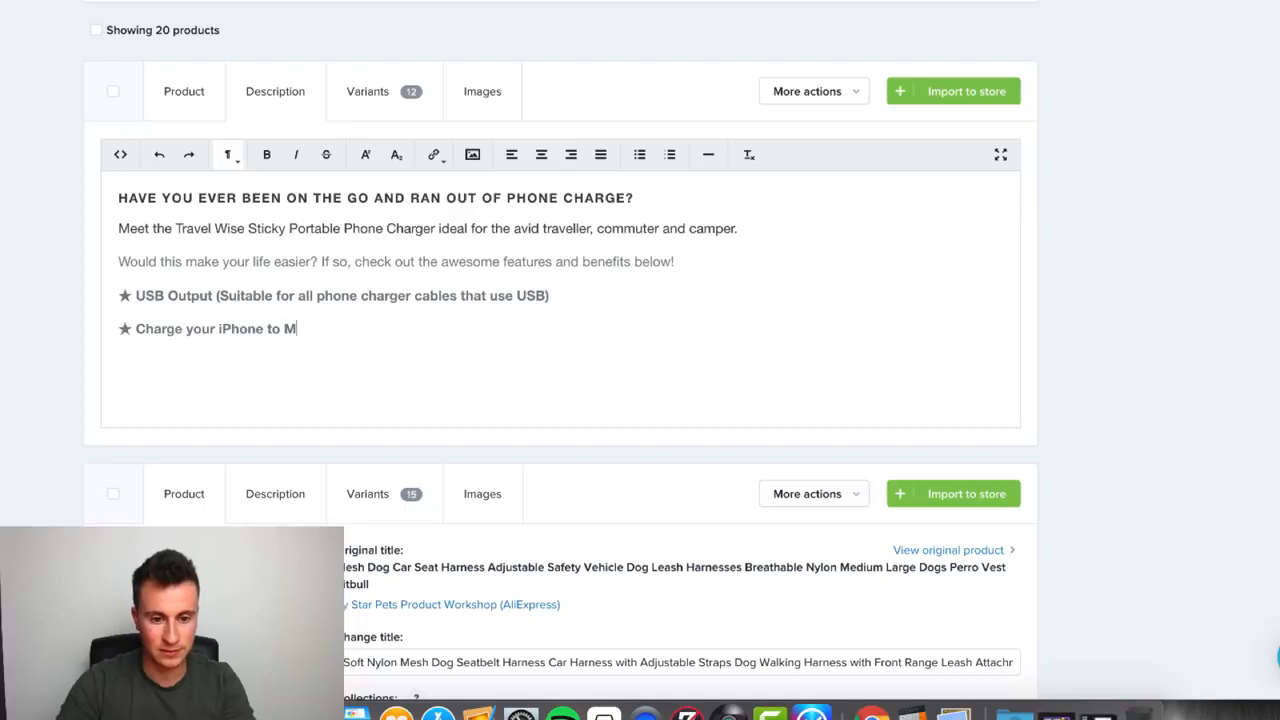
key(BackSpace)
text(mac p)
key(BackSpace)
key(BackSpace)
key(BackSpace)
text(x )
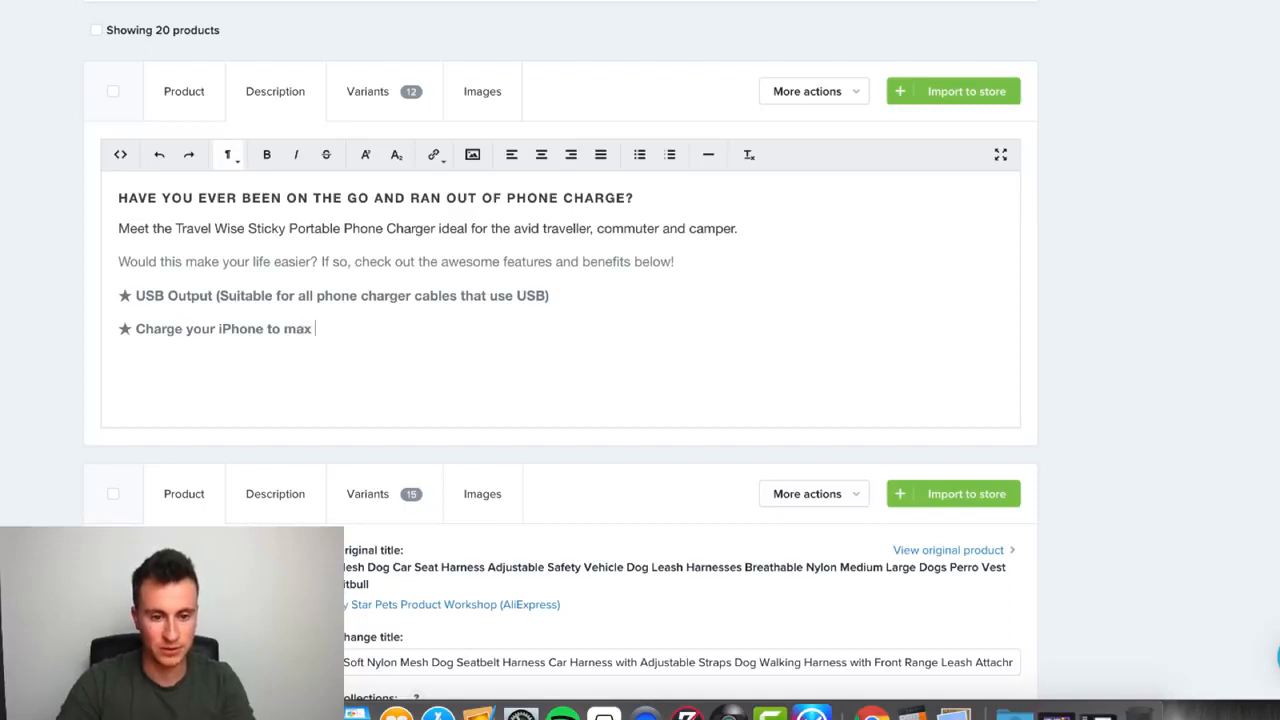
text(percentage up to )
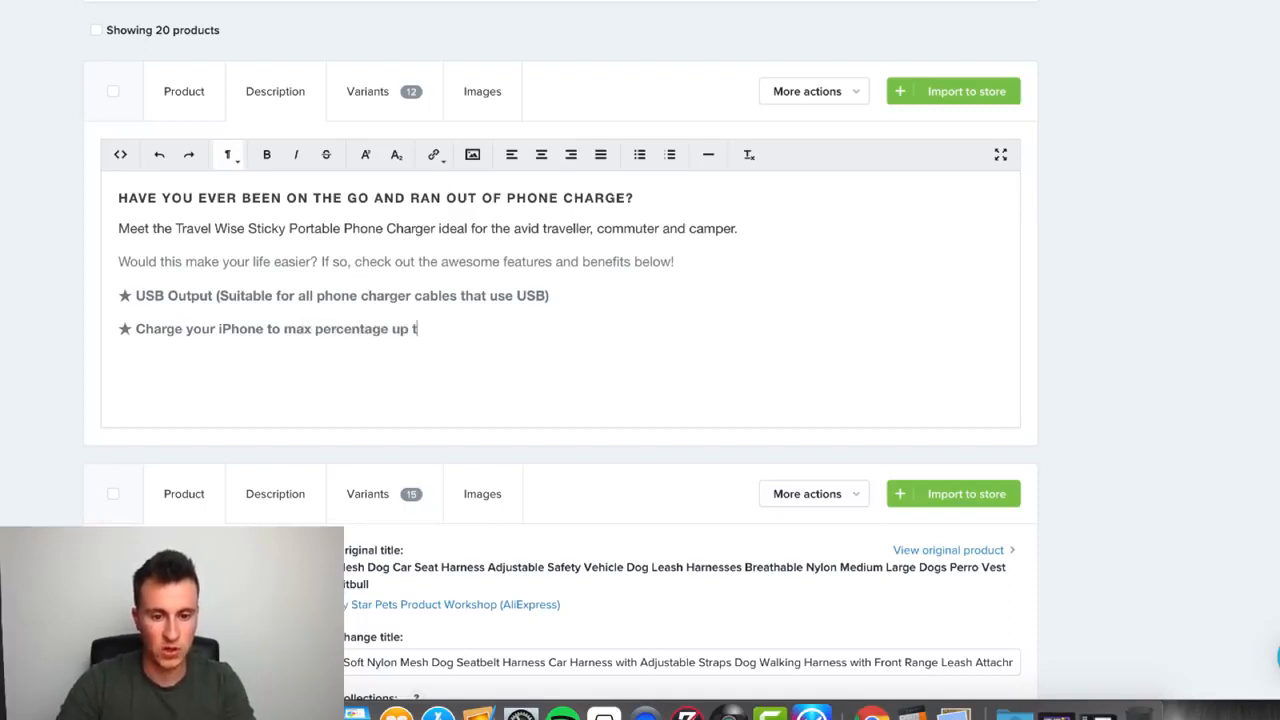
text(2 times)
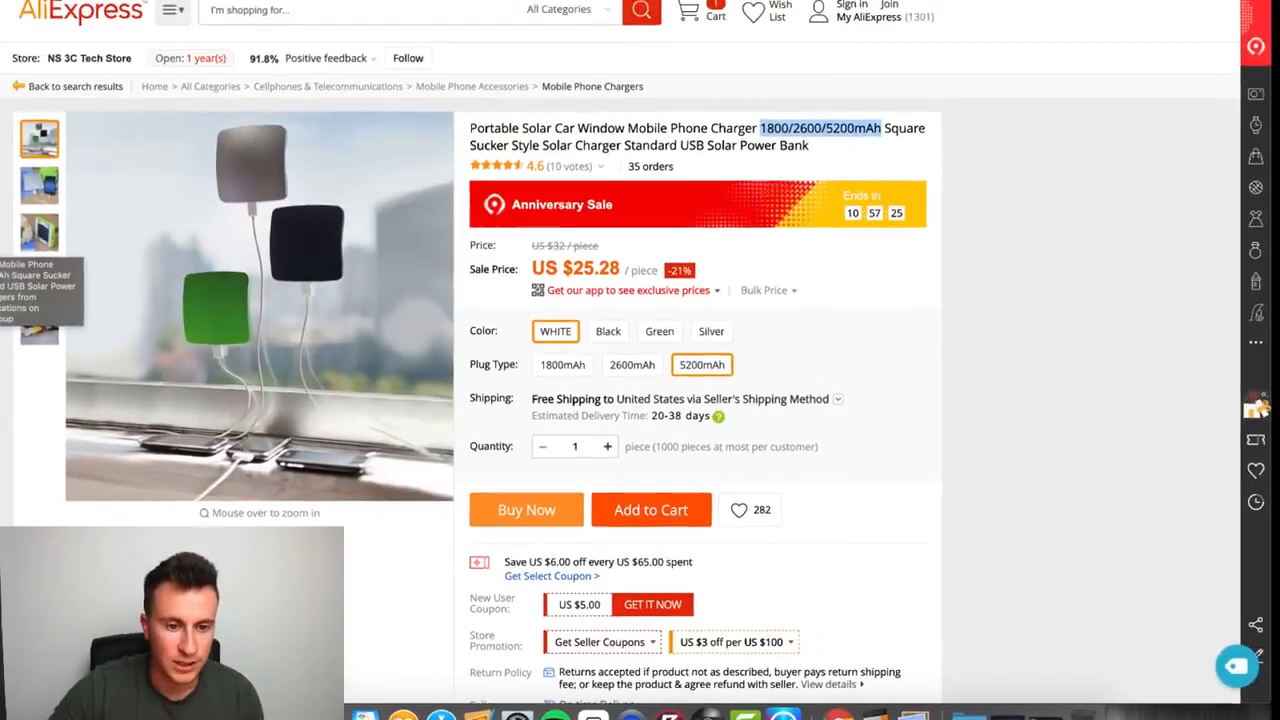
Examine the AliExpress listing's specifics, shipping table and usage images for another charger feature to describe.
scroll(10, 105, down, 15)
scroll(560, 360, down, 10)
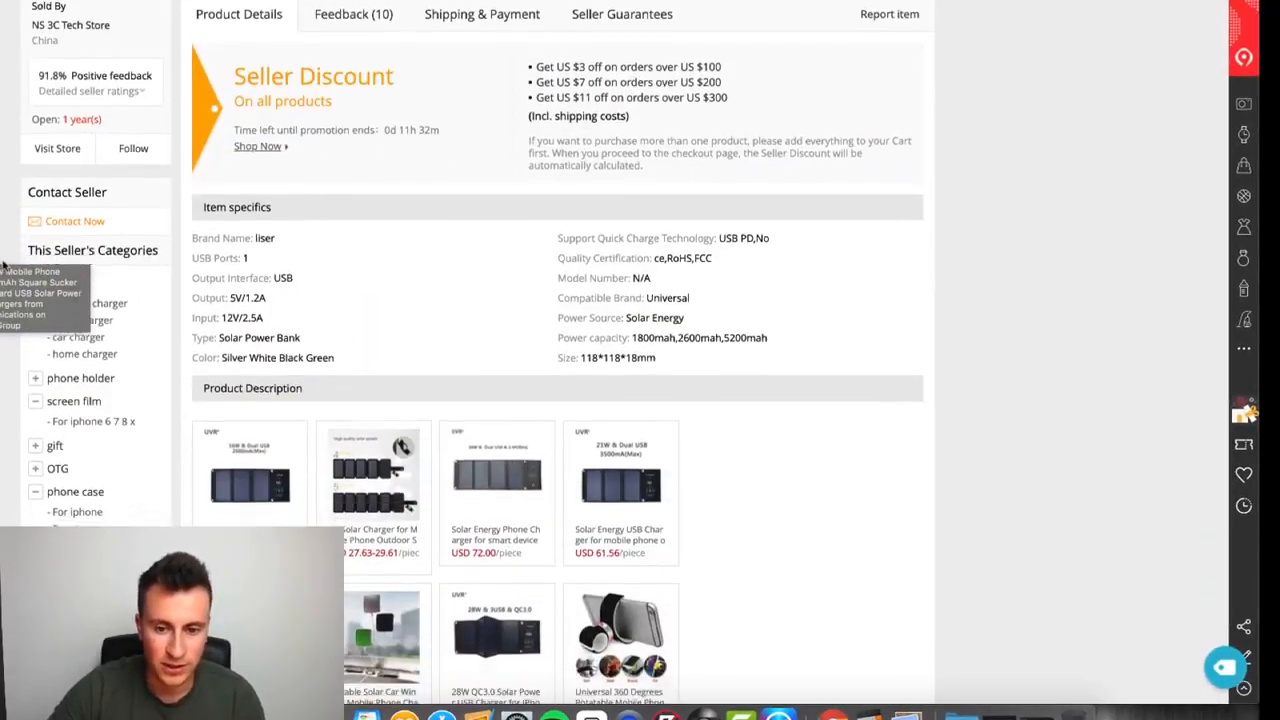
scroll(560, 360, up, 1)
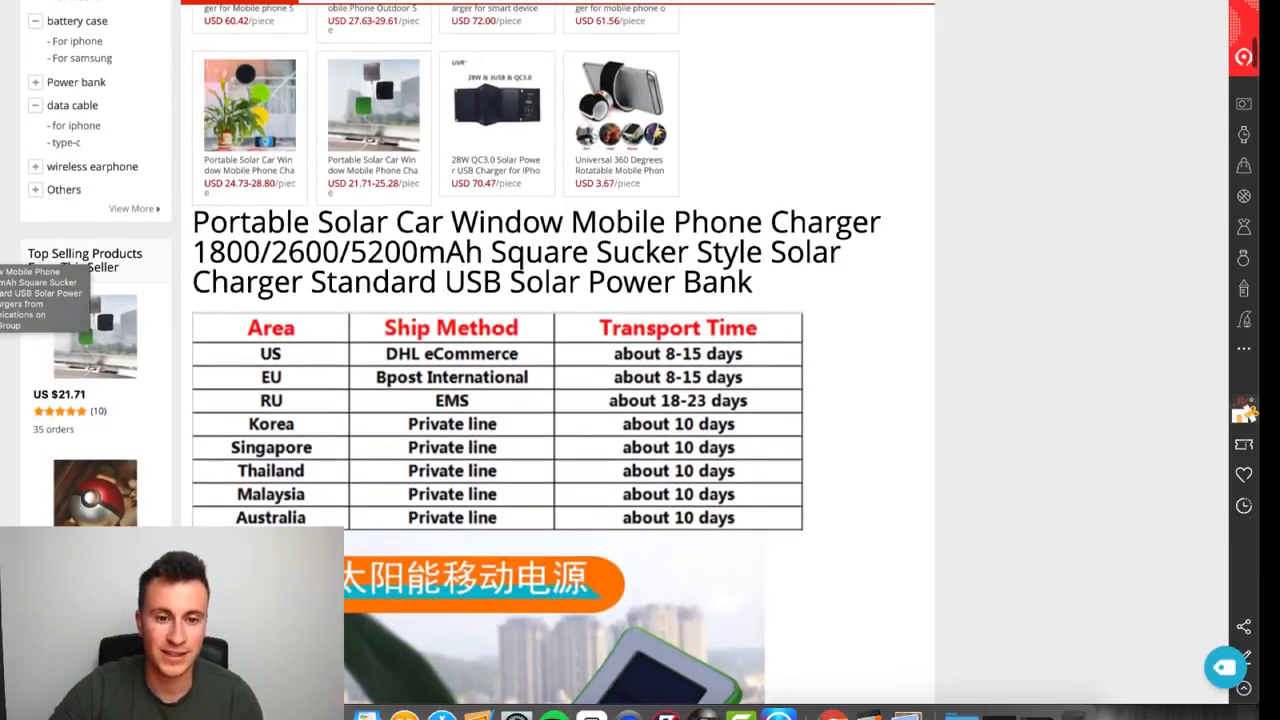
scroll(560, 360, down, 5)
scroll(560, 360, down, 5)
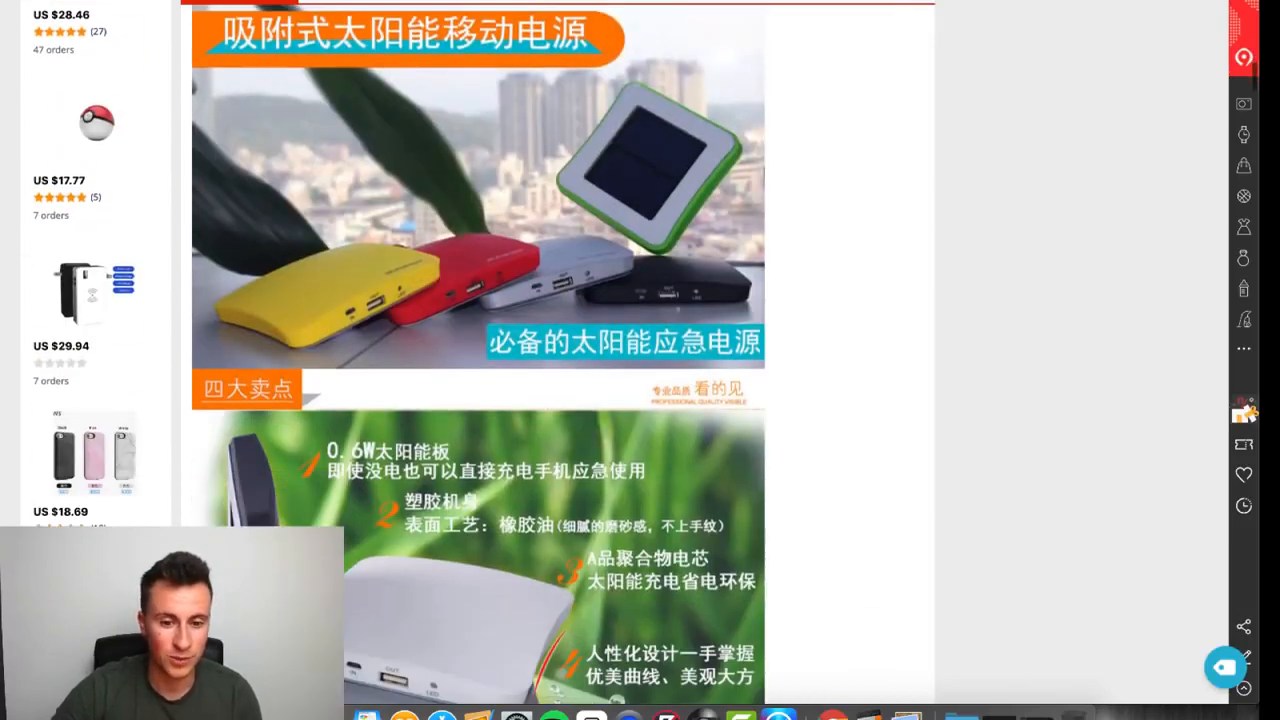
scroll(560, 360, down, 4)
scroll(420, 300, down, 3)
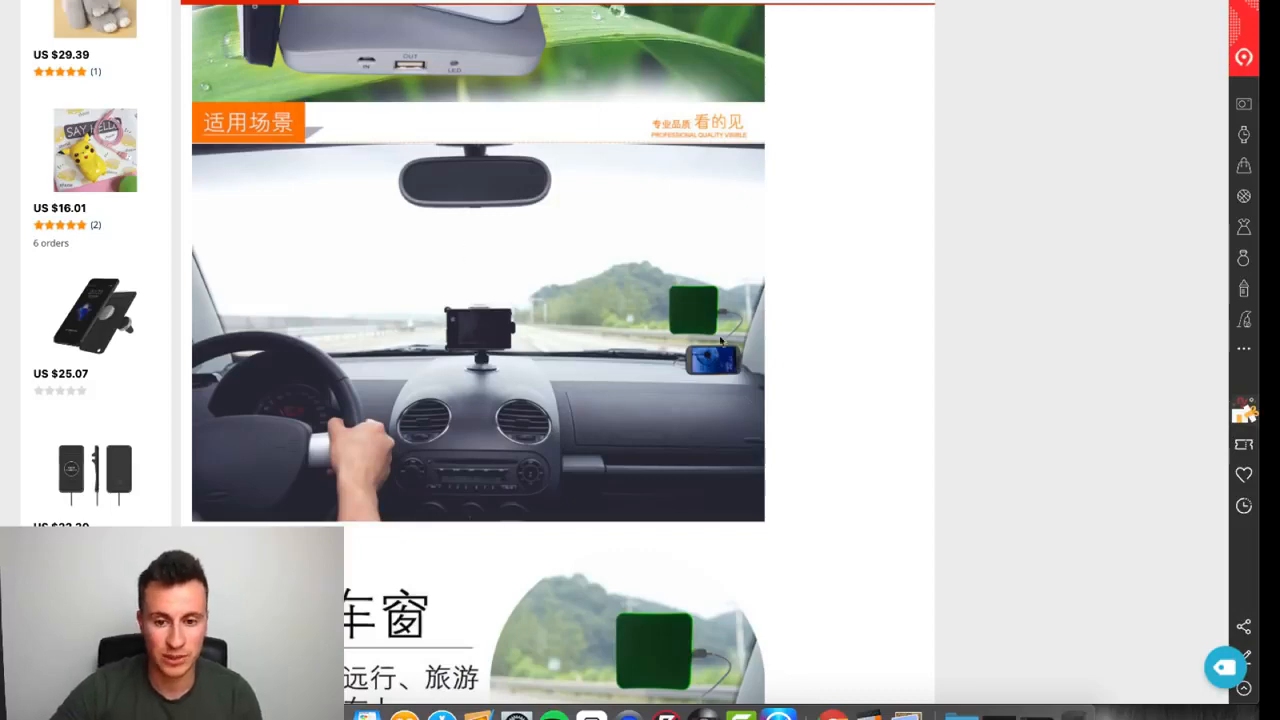
scroll(863, 345, down, 3)
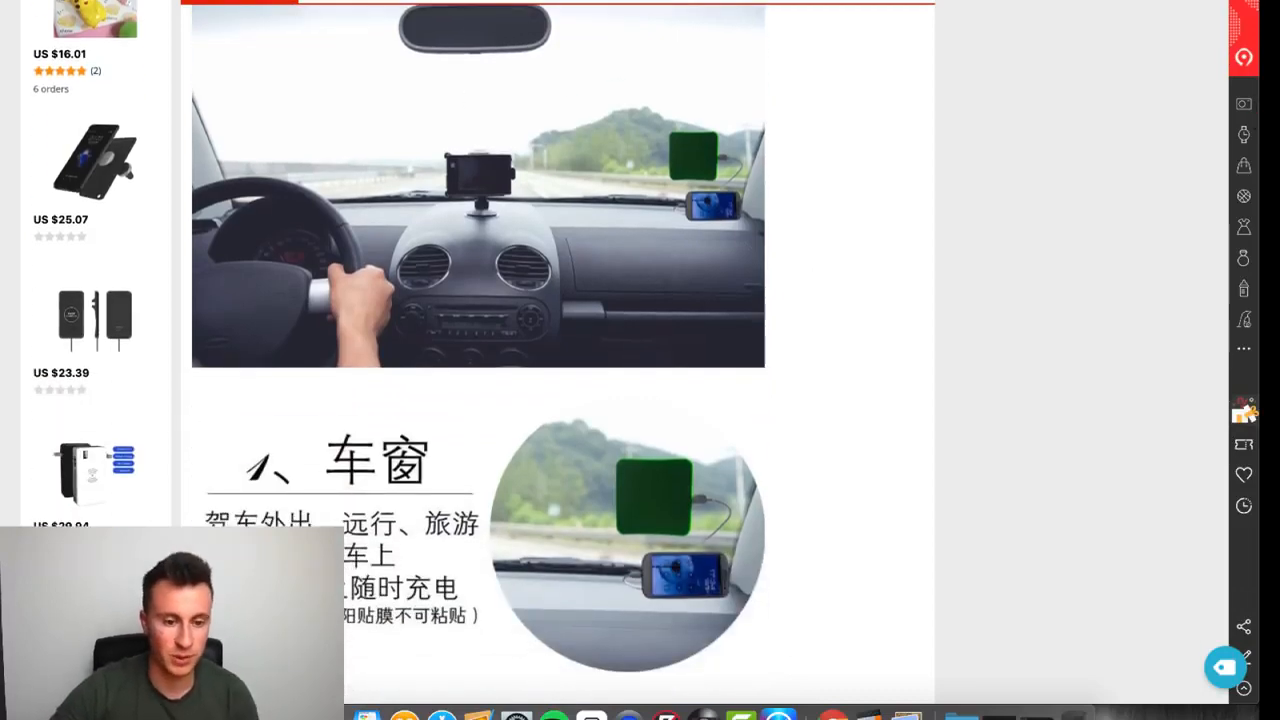
scroll(863, 345, down, 12)
scroll(863, 345, down, 15)
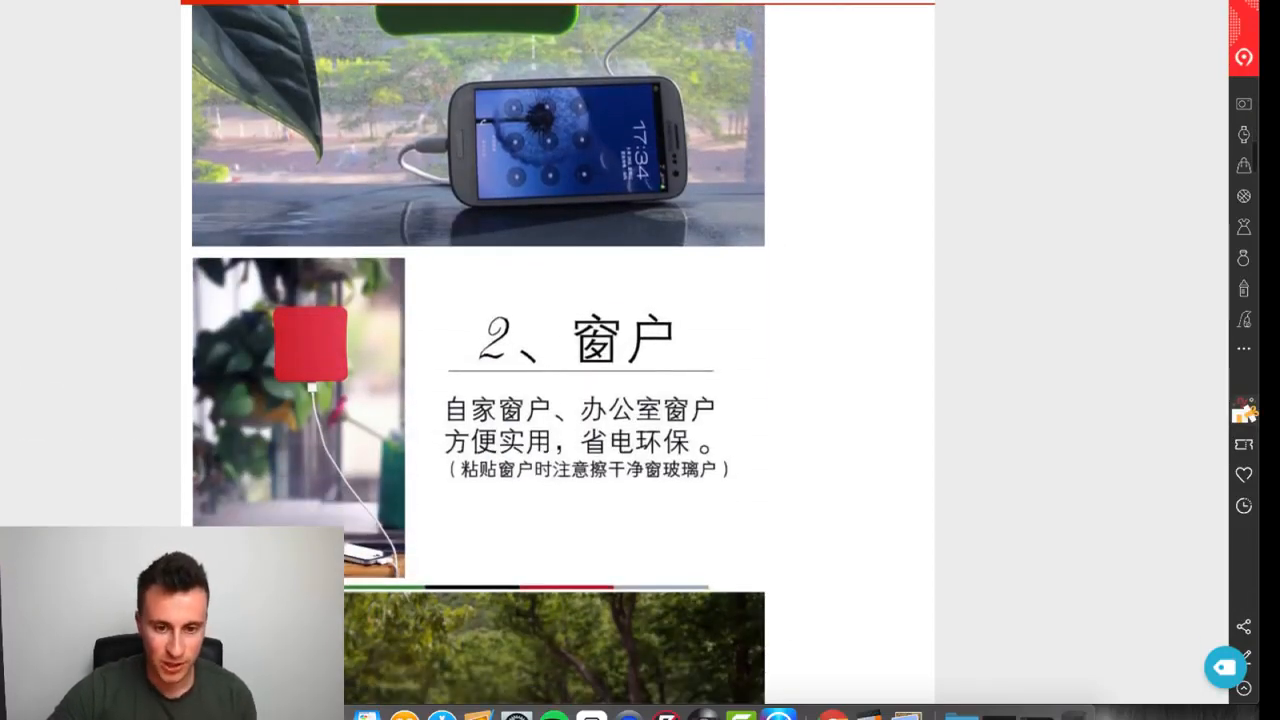
scroll(863, 345, up, 20)
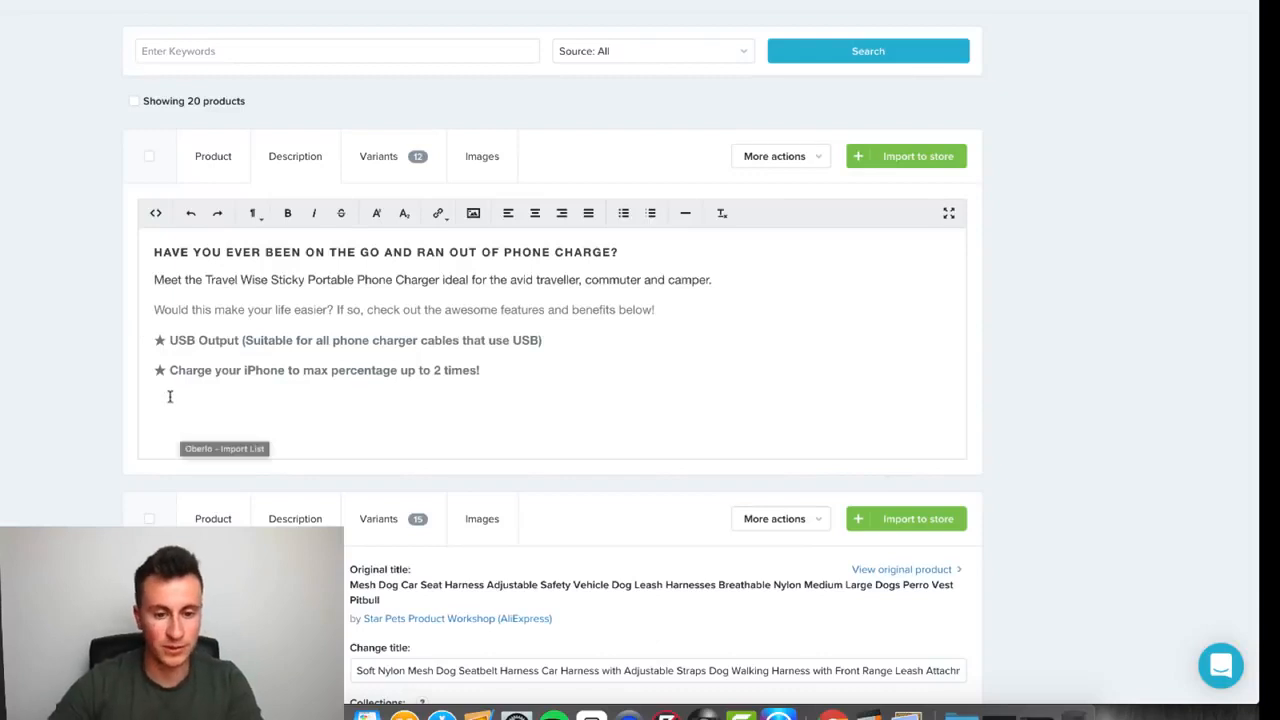
Copy the star from the "Charge your iPhone" line to a new line directly below it in the Oberlo description.
drag(168, 374, 144, 374)
key(super+c)
click(194, 405)
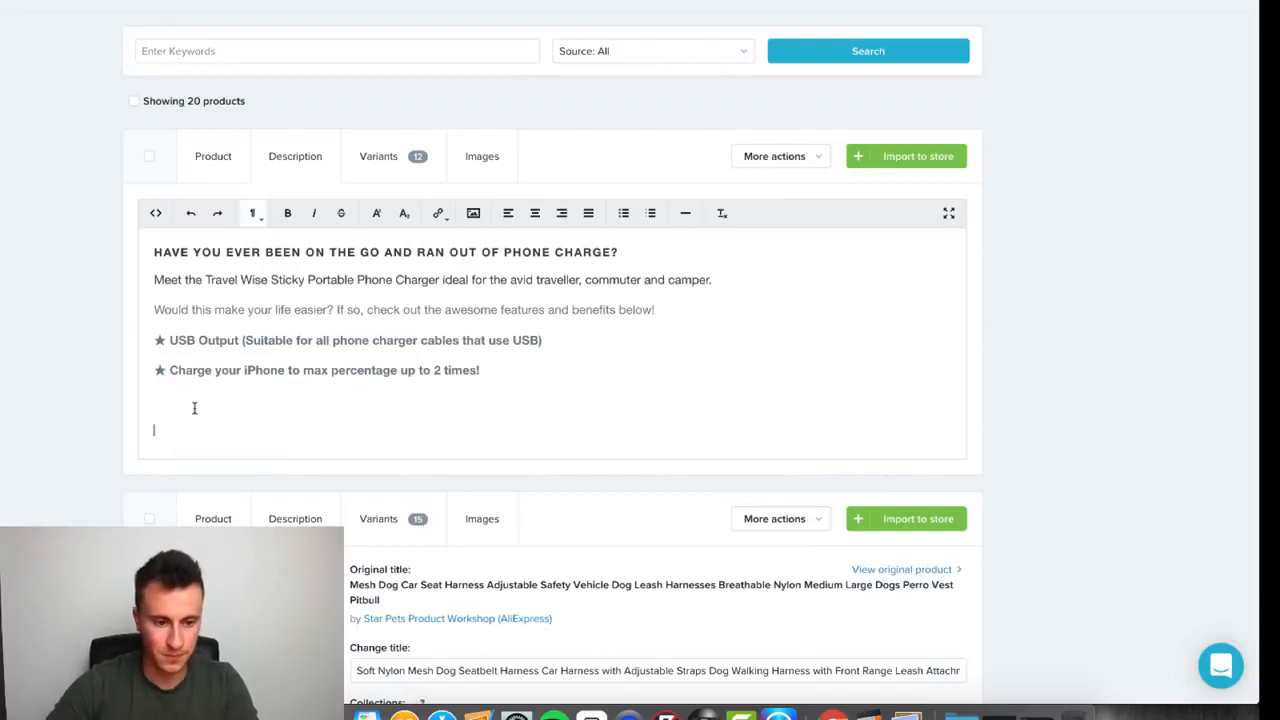
key(super+v)
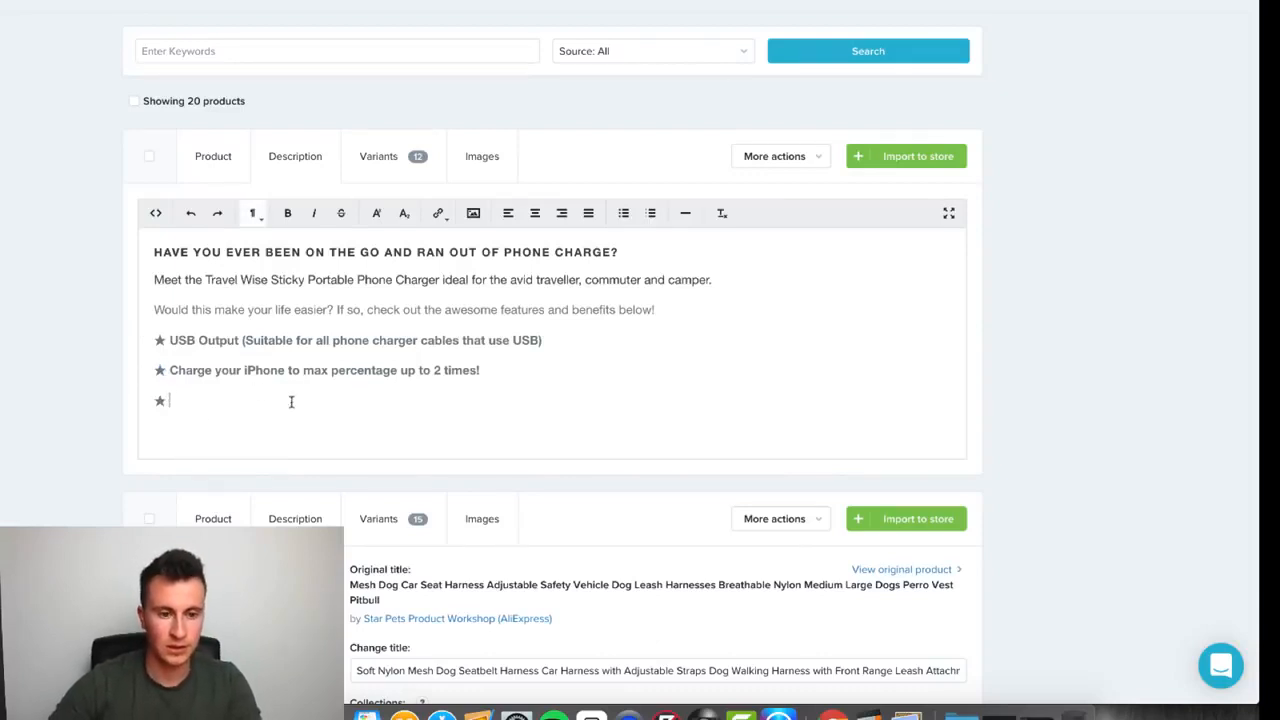
Start the third starred line of the description with "4 sticky pads".
scroll(230, 380, up, 1)
text(4 sticky page)
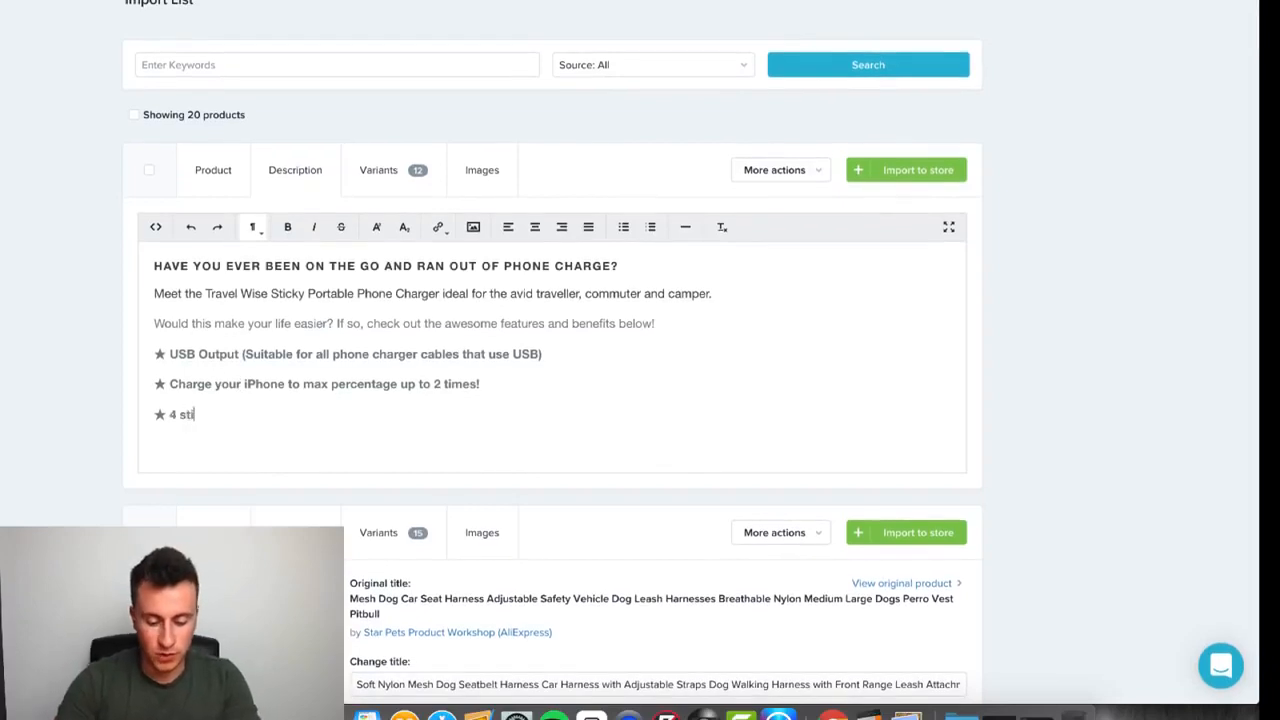
key(BackSpace)
key(BackSpace)
key(BackSpace)
key(BackSpace)
key(BackSpace)
key(BackSpace)
key(BackSpace)
key(BackSpace)
key(BackSpace)
key(BackSpace)
key(BackSpace)
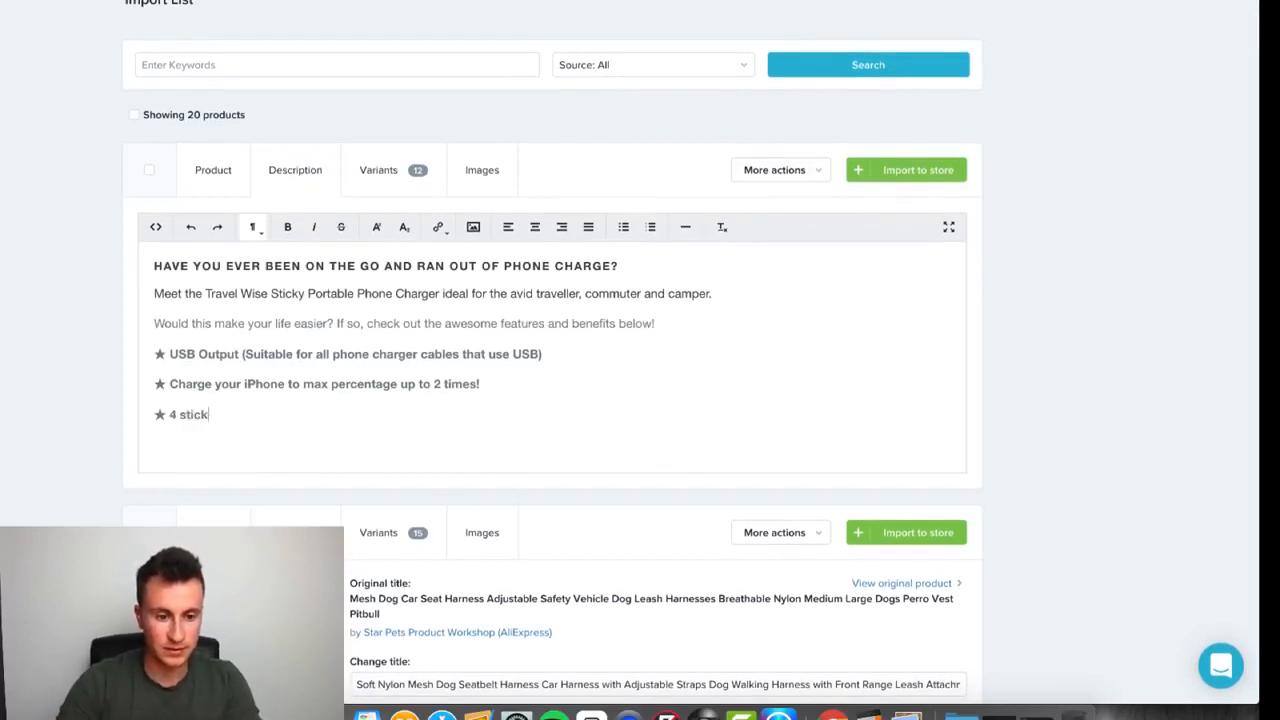
text(sticky page)
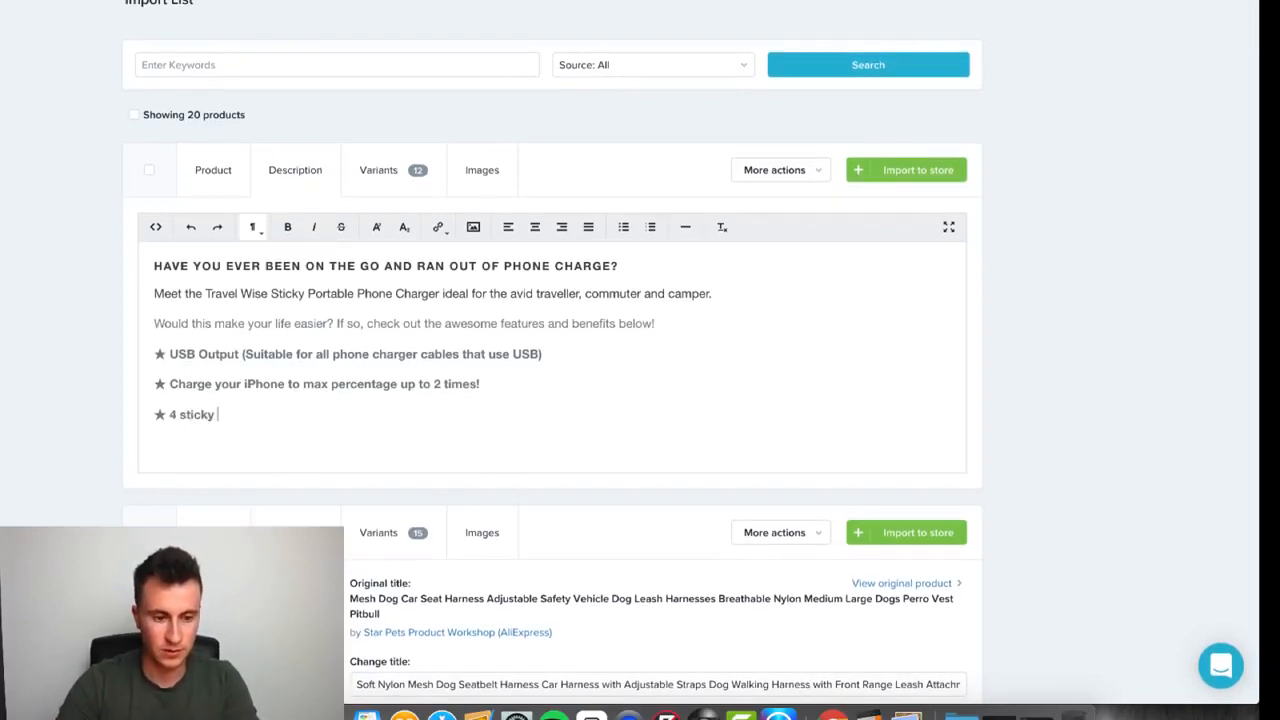
key(BackSpace)
text(ds to)
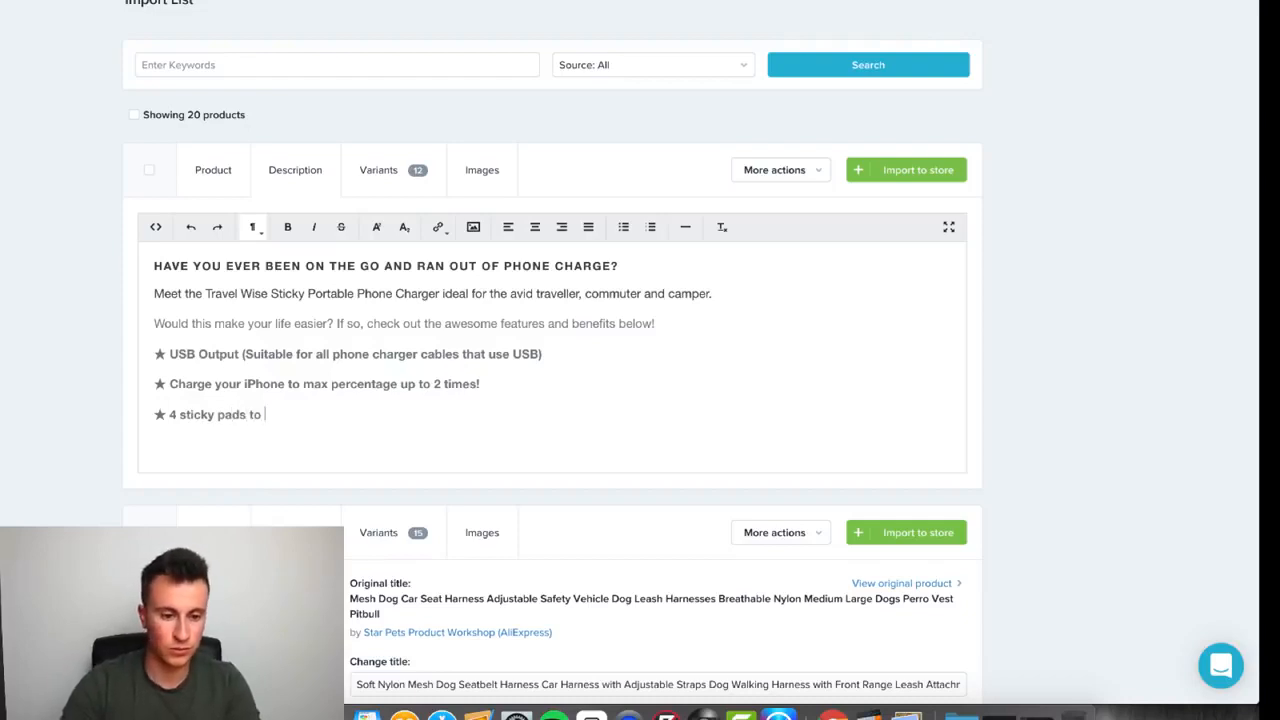
Continue the third starred line after "4 sticky pads" with "to stick to any window".
key(BackSpace)
key(BackSpace)
text(for)
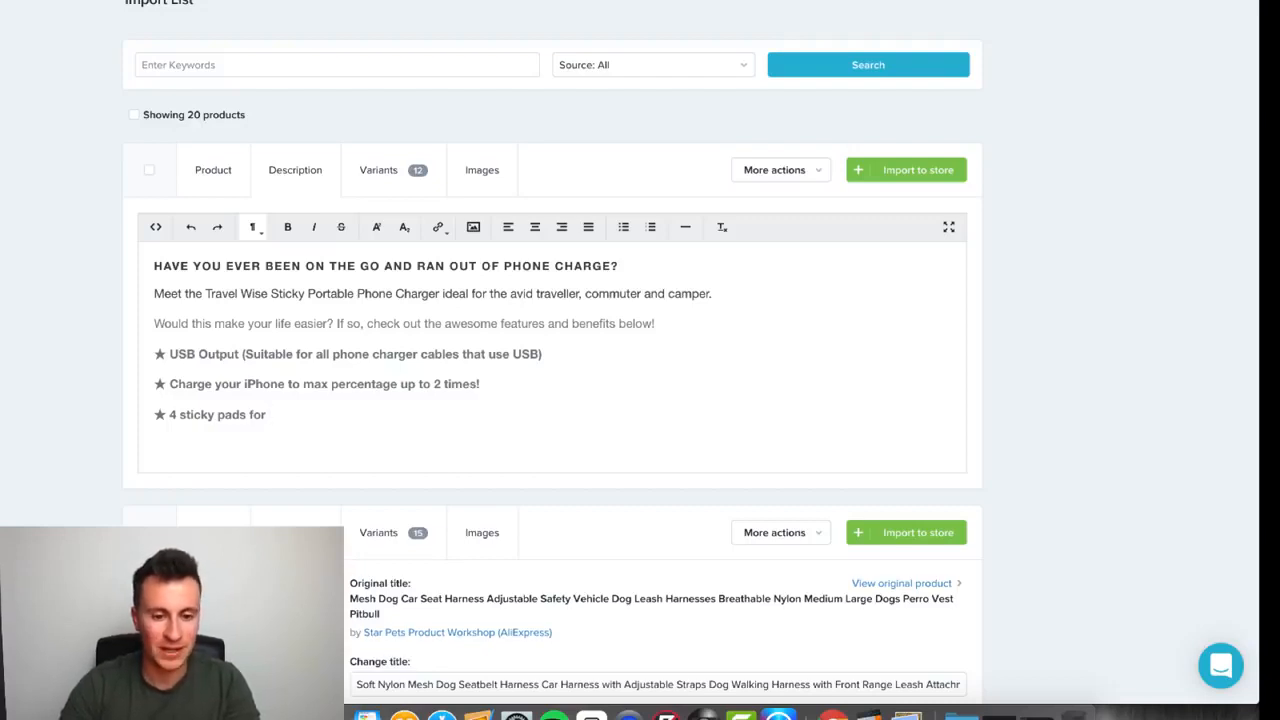
key(BackSpace)
key(BackSpace)
key(BackSpace)
key(BackSpace)
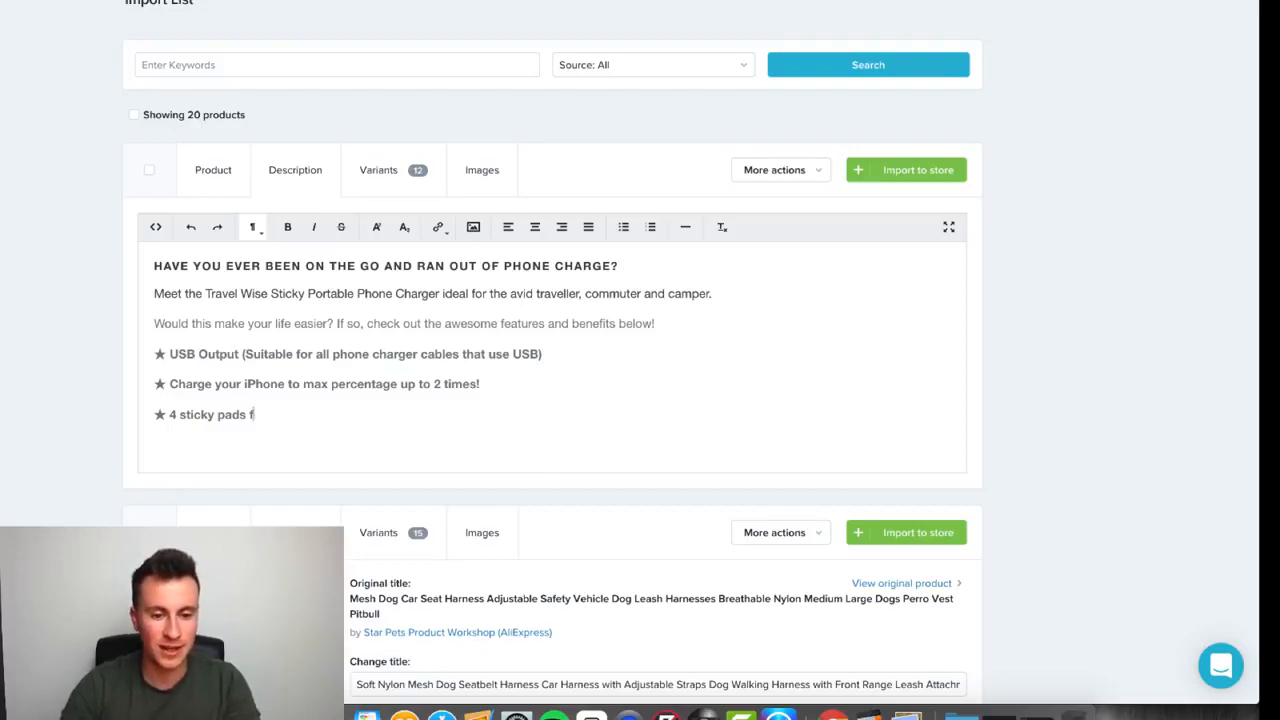
text(to stick)
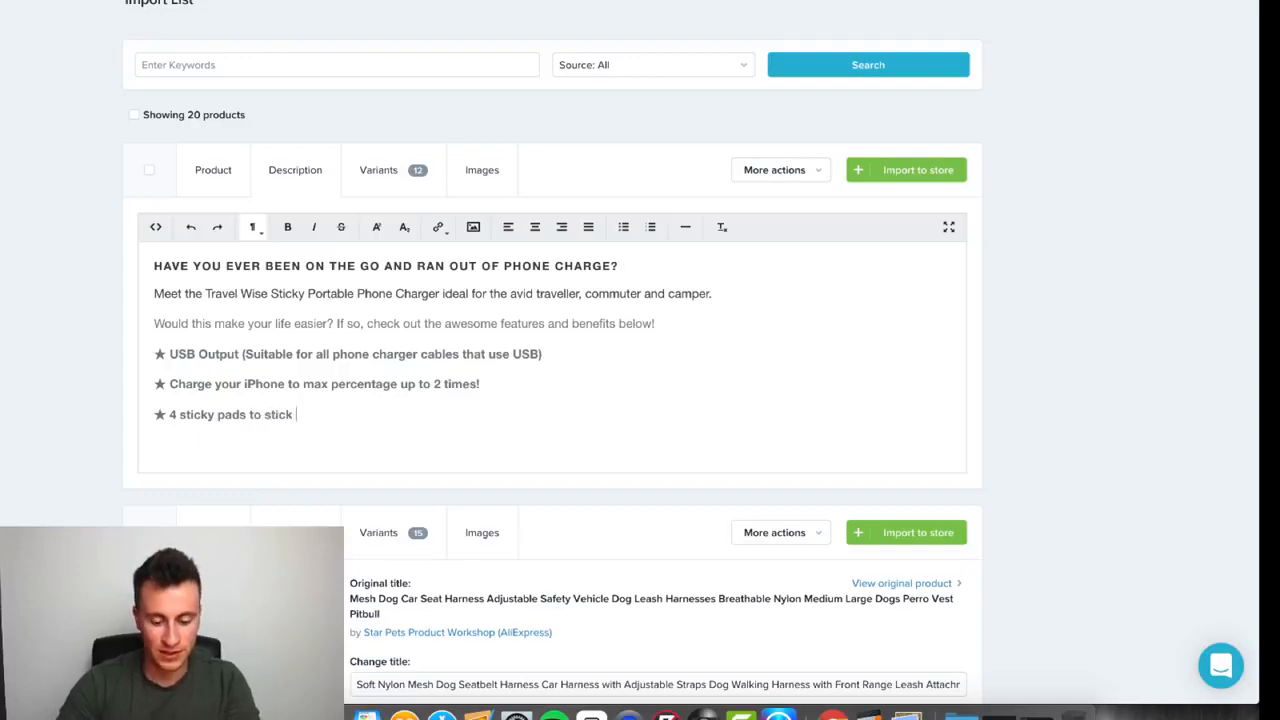
text( to any window)
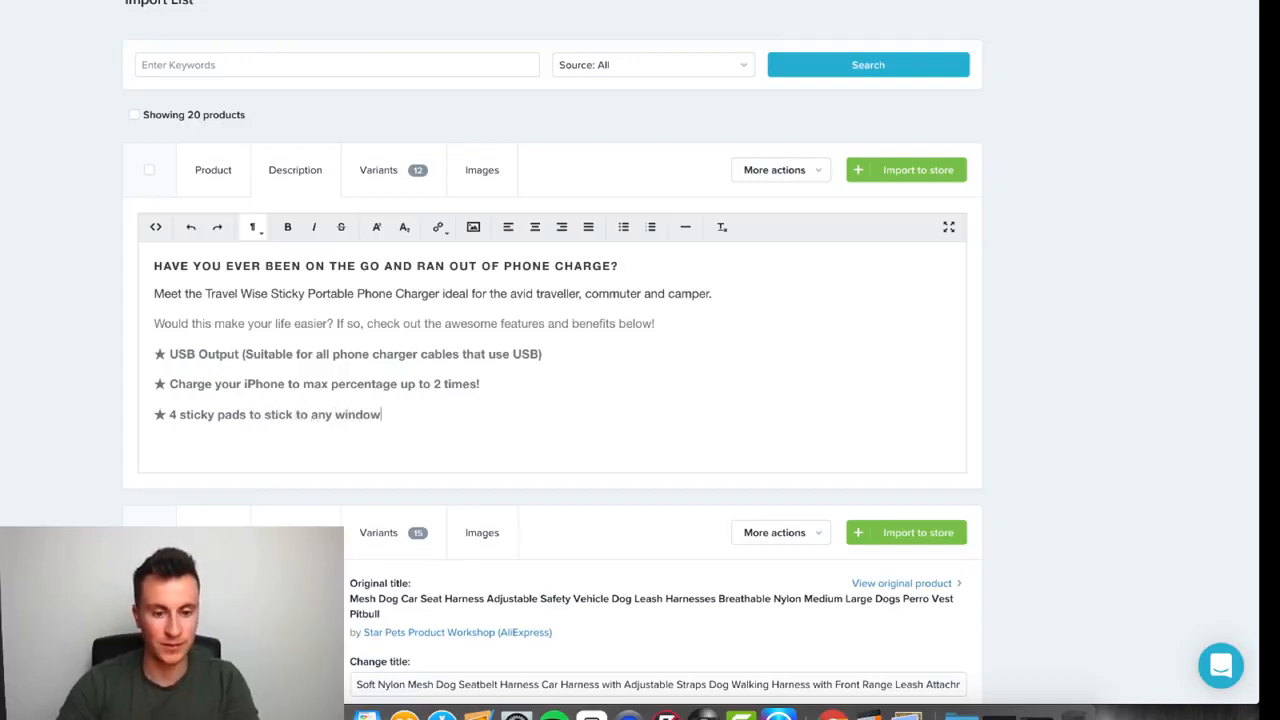
Finish the third starred line with "whether on a train or traveling in a car!" and add a new star line below it.
text( whether )
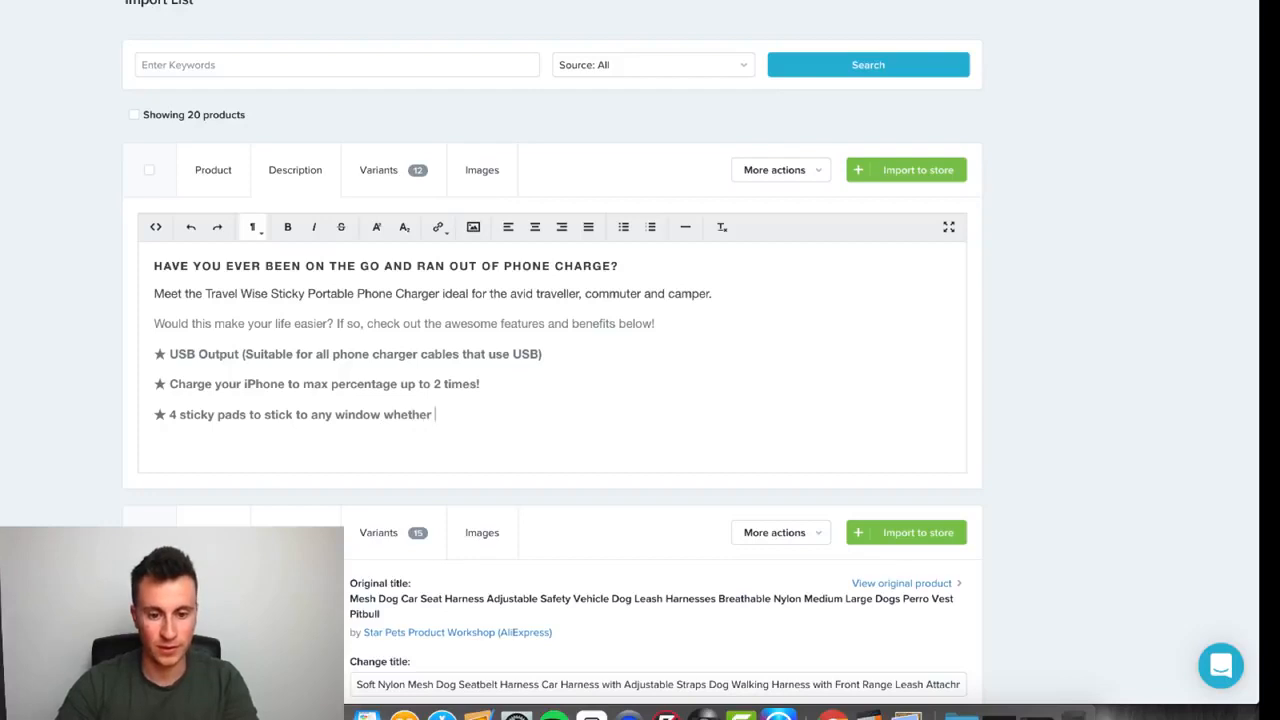
text(on a train)
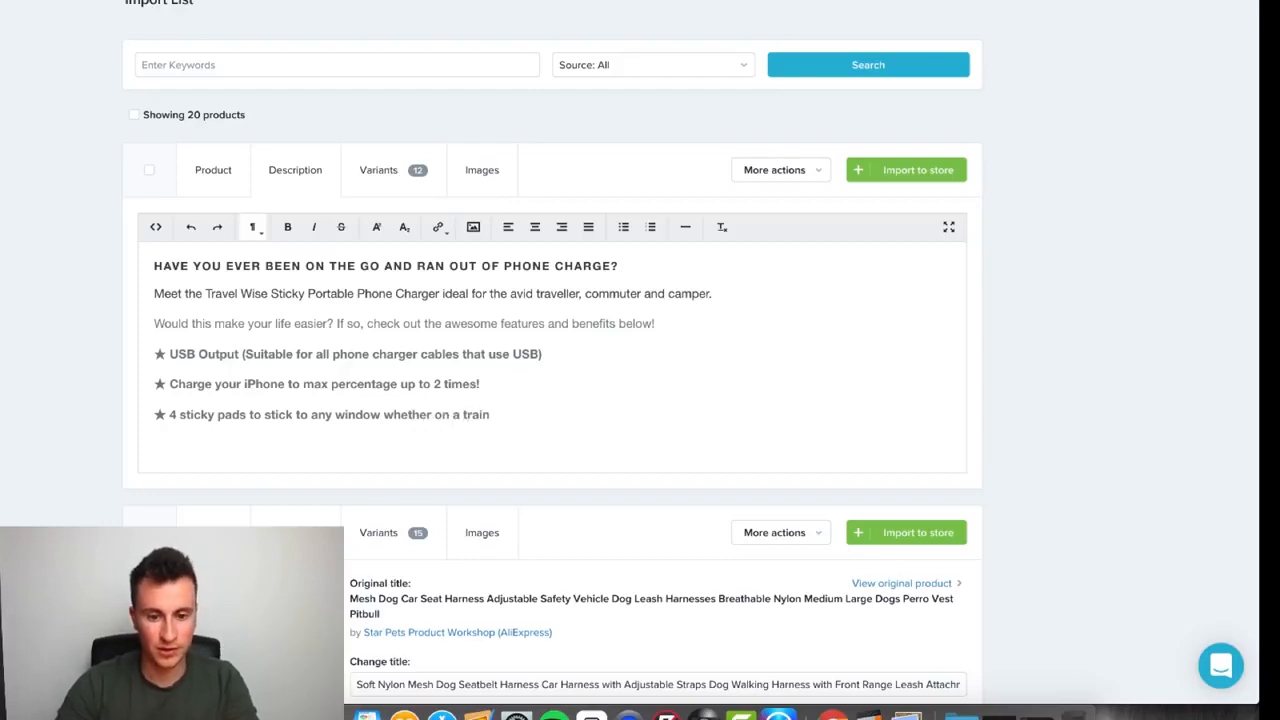
text( or traveliin)
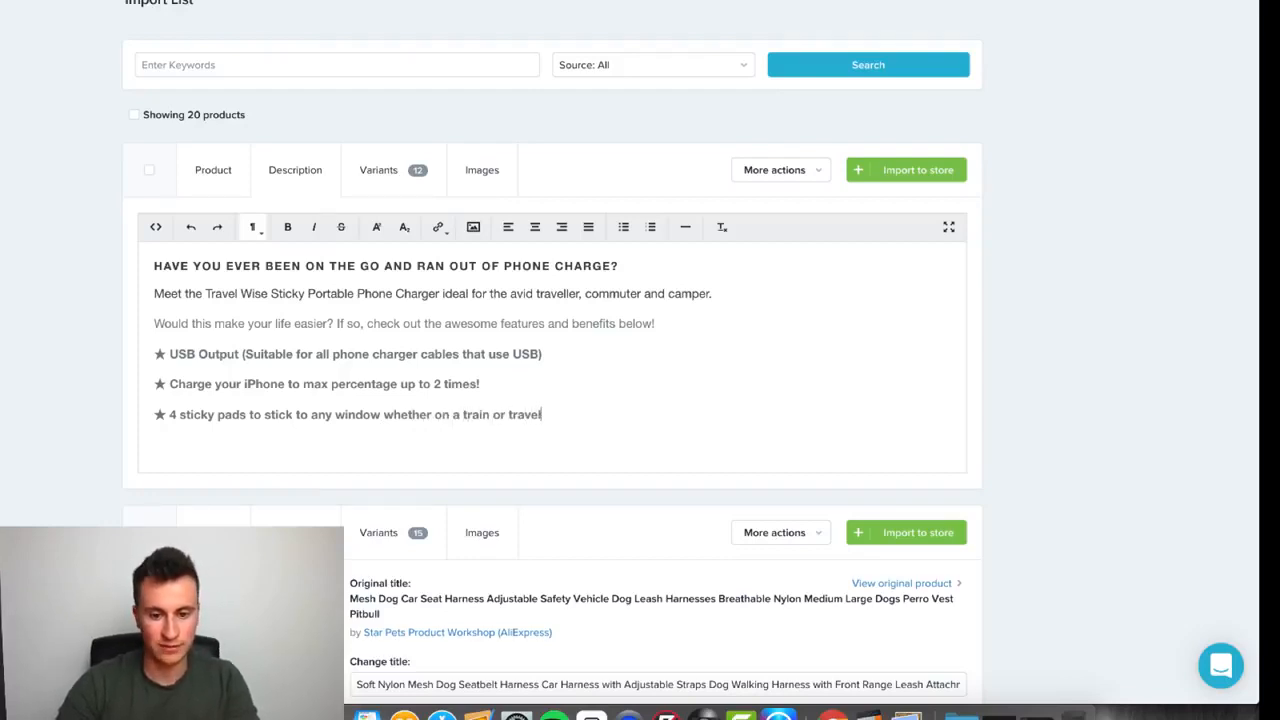
key(BackSpace)
key(BackSpace)
key(BackSpace)
text(ng )
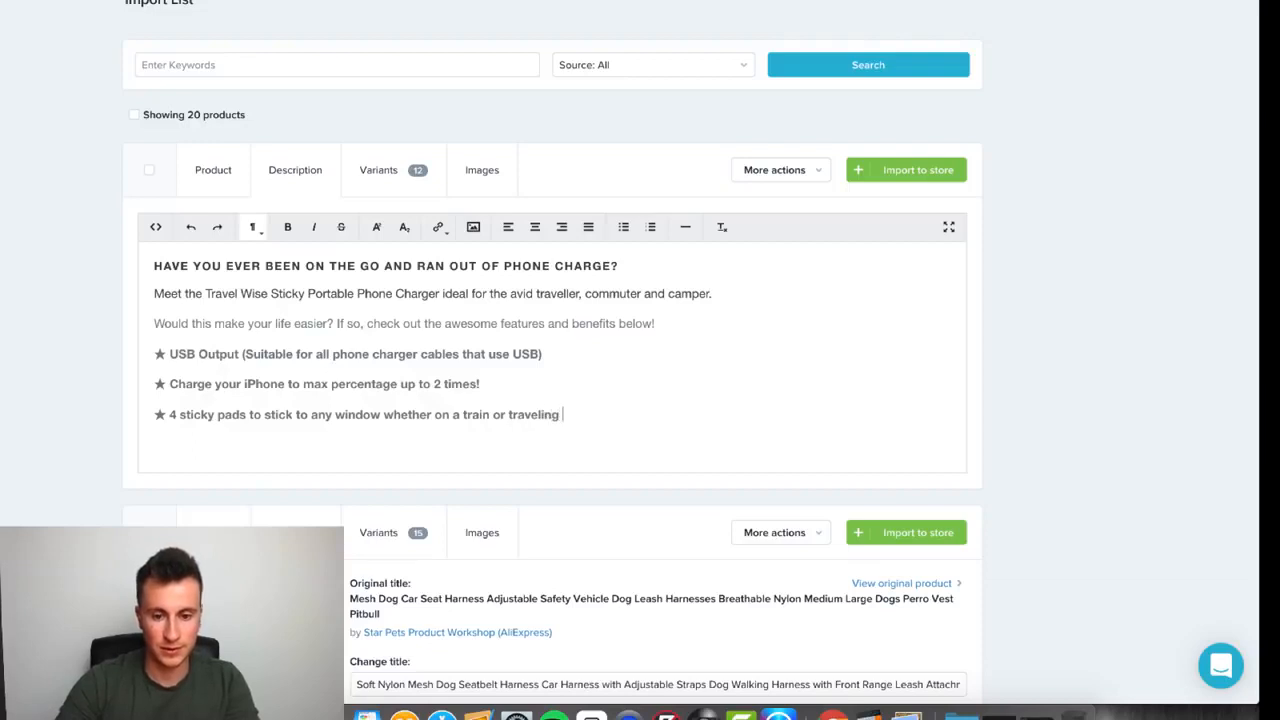
text(in a car!)
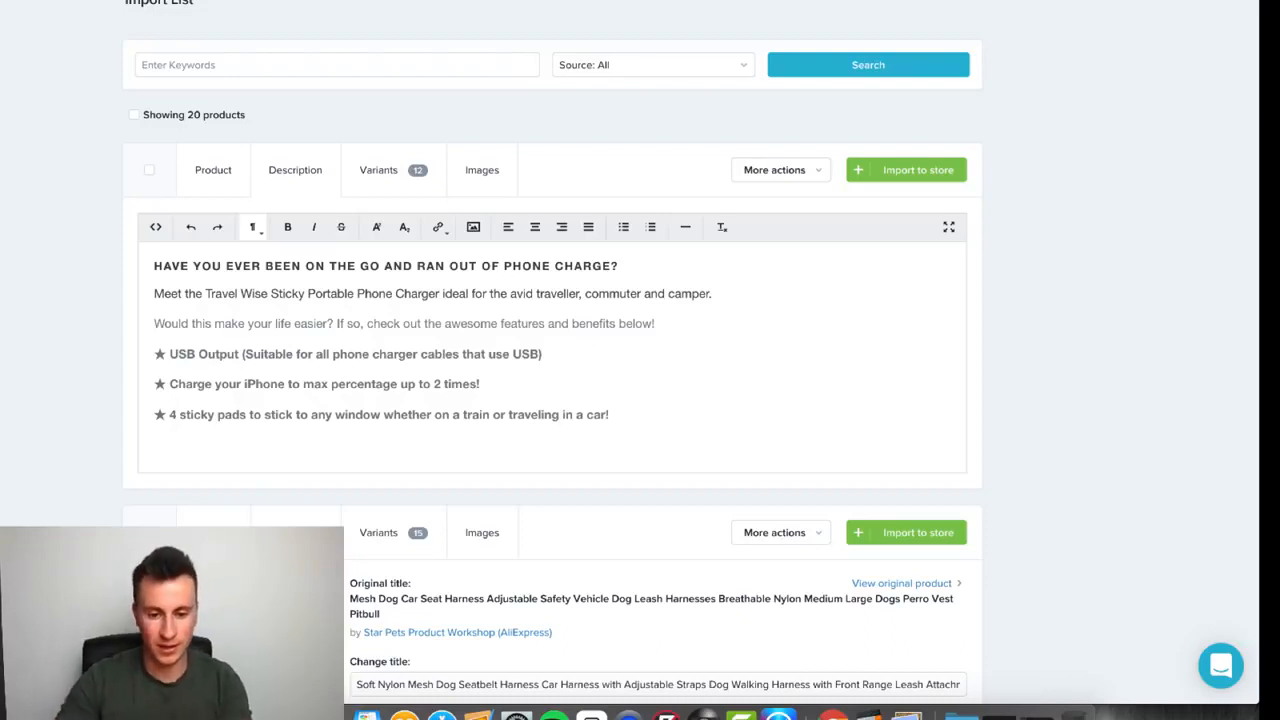
key(super+v)
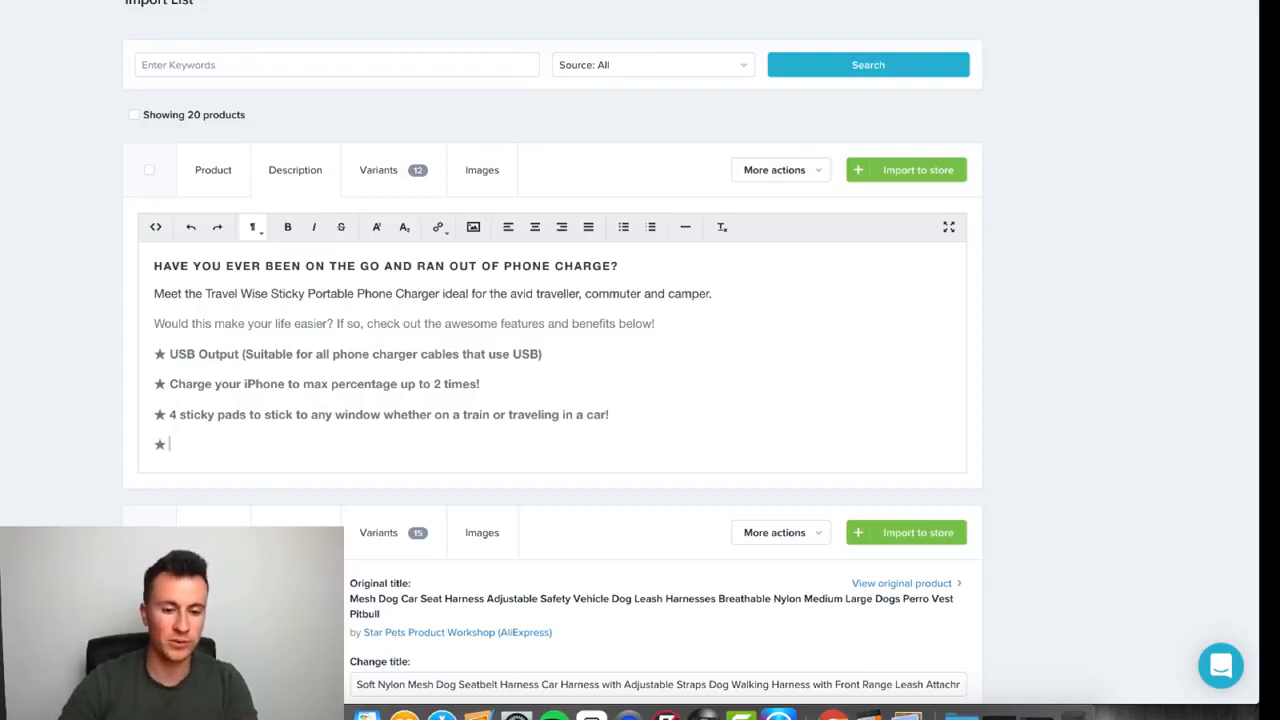
text(Pre charge)
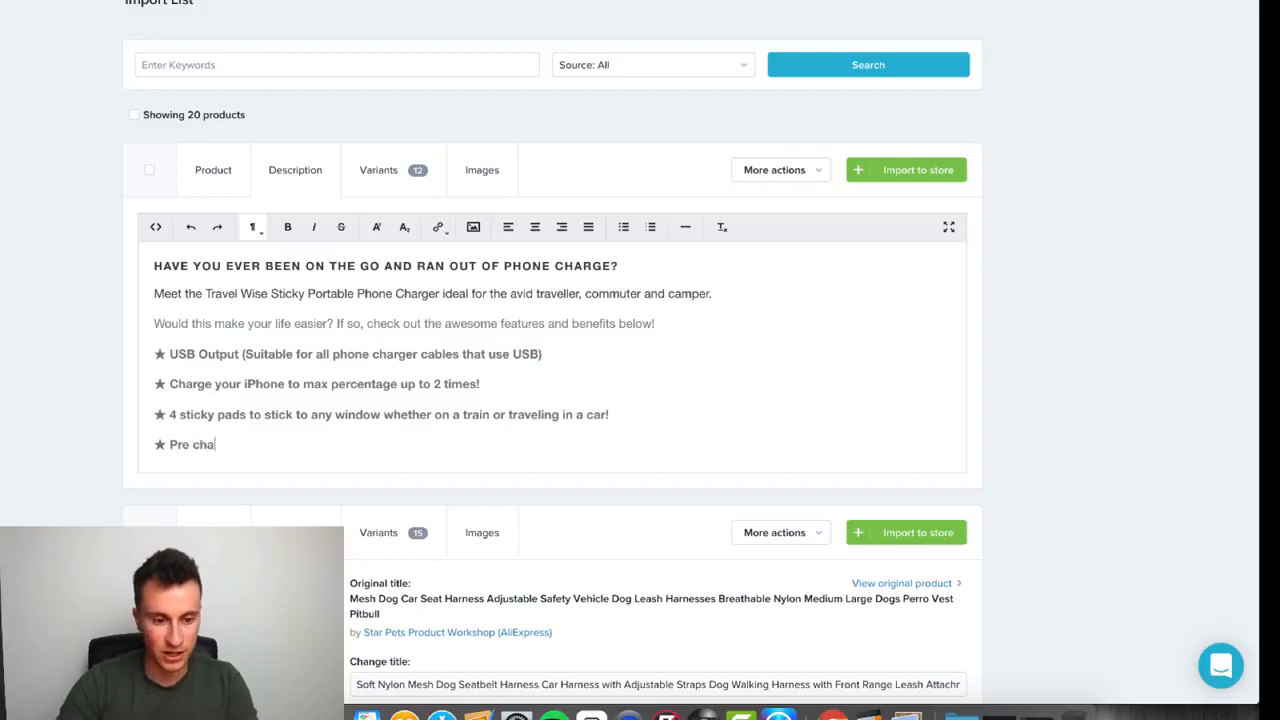
key(BackSpace)
key(BackSpace)
key(BackSpace)
key(BackSpace)
key(BackSpace)
key(BackSpace)
key(BackSpace)
key(BackSpace)
key(BackSpace)
key(BackSpace)
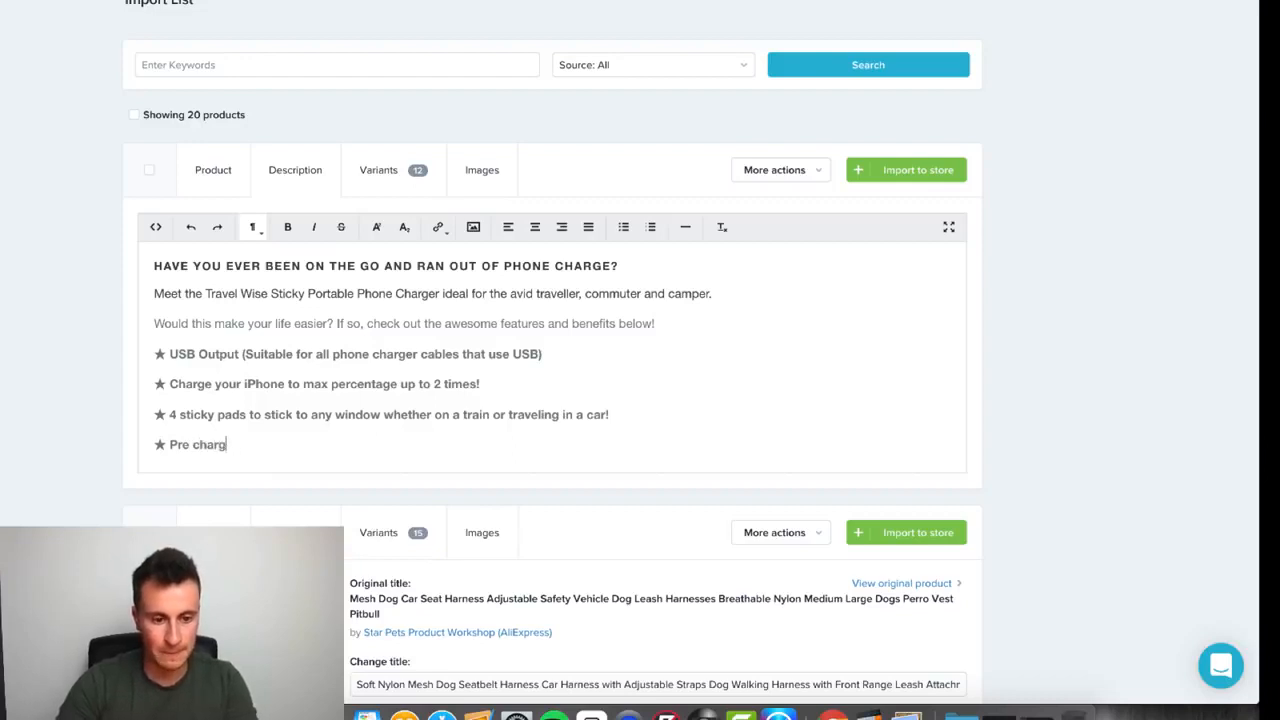
Write "Power bank can also be pre-charged to save" on the fourth starred line.
text(o)
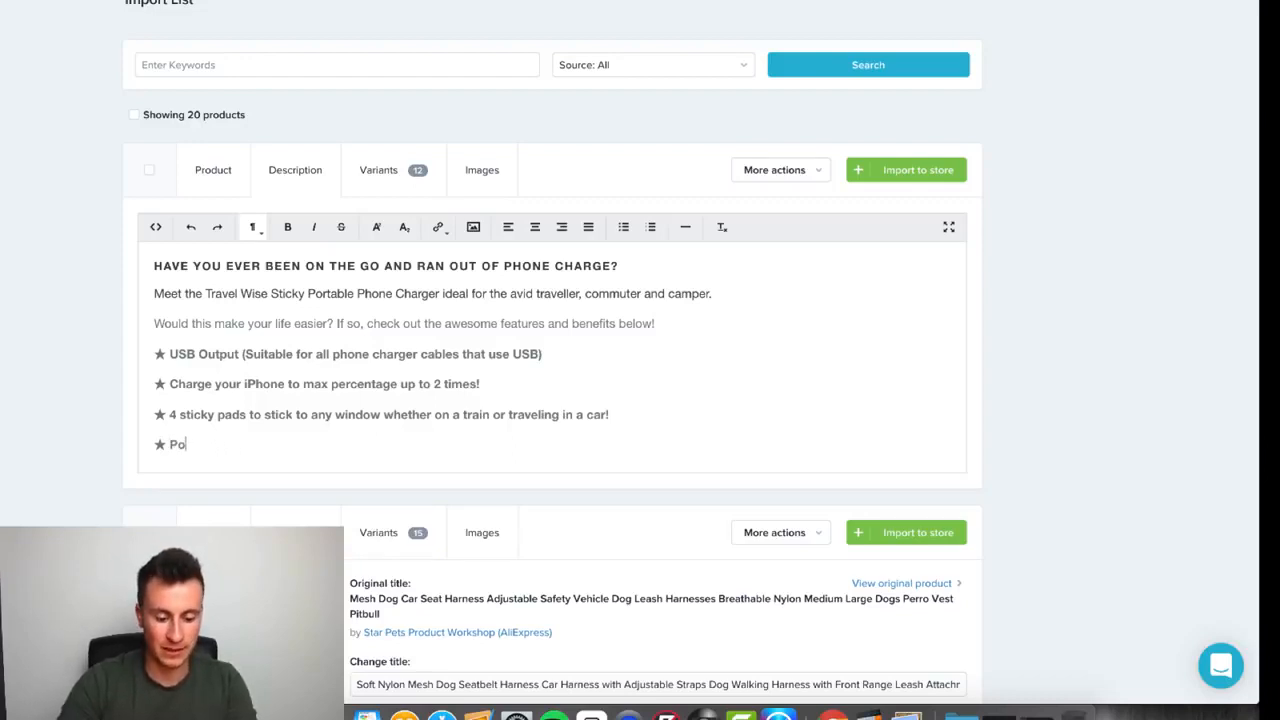
text(wer bank can)
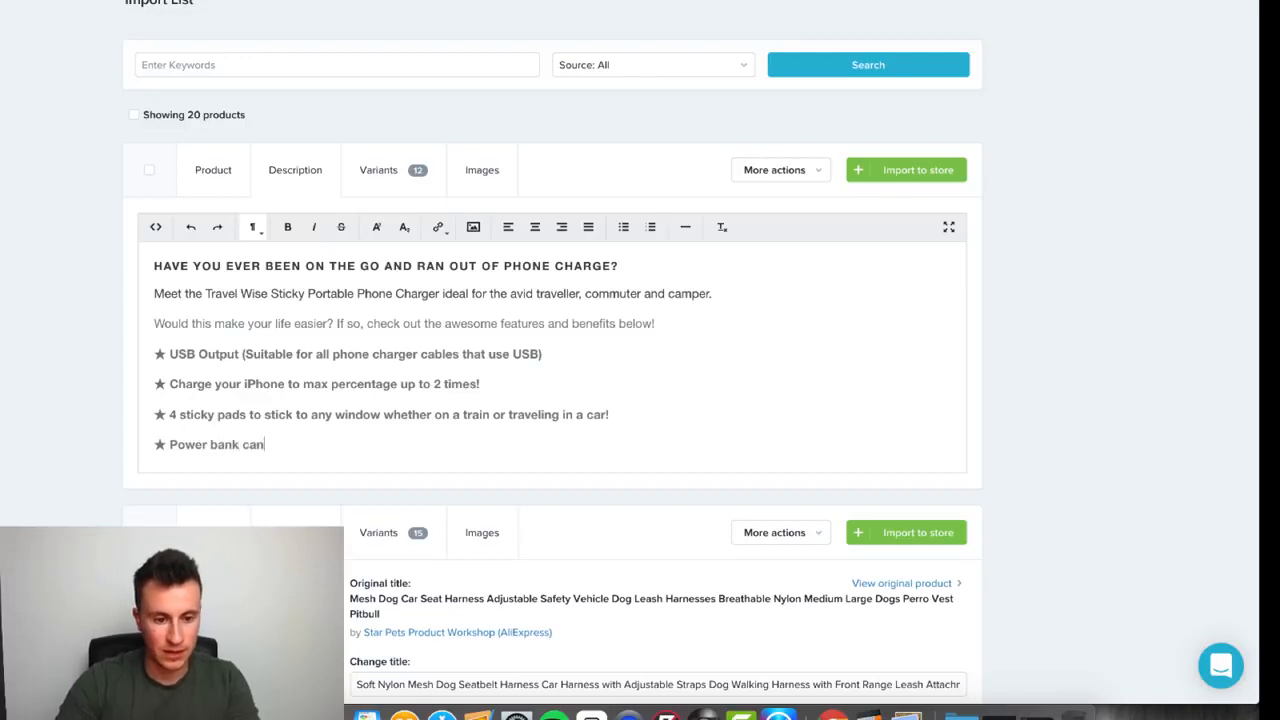
text( also be pre-charged )
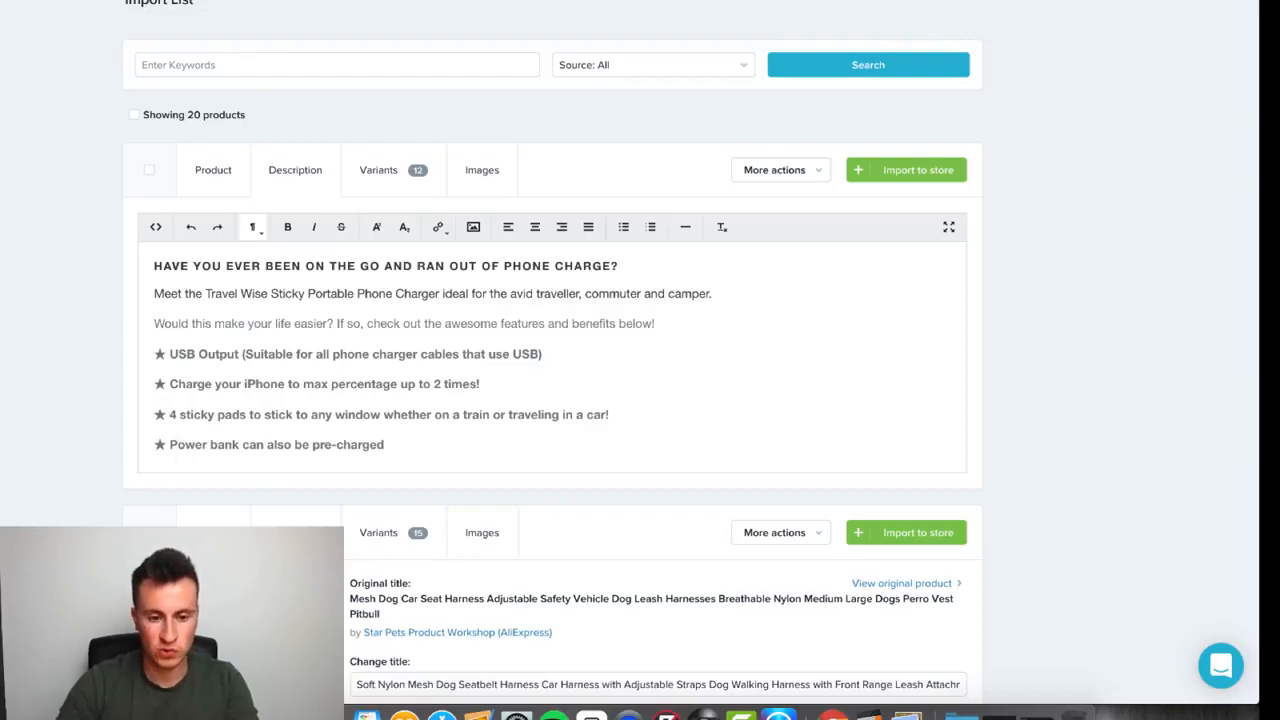
text(to save)
key(BackSpace)
key(BackSpace)
key(BackSpace)
key(BackSpace)
text(s)
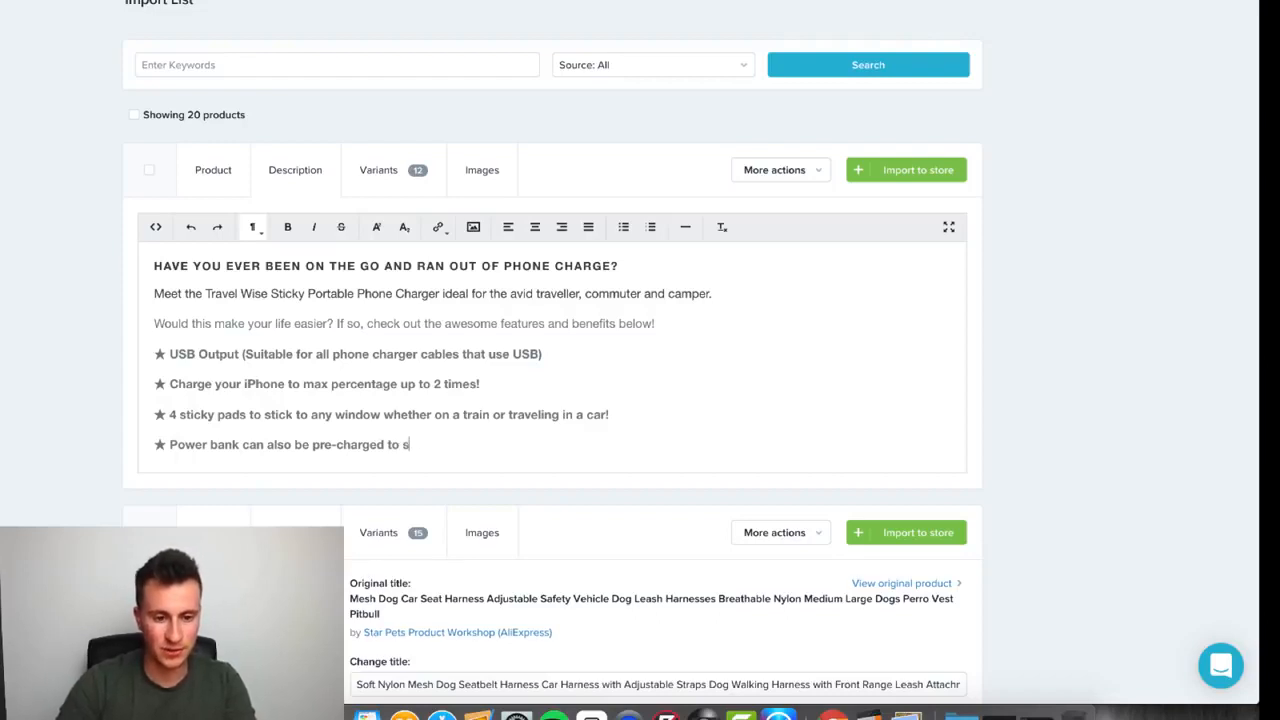
text(ave )
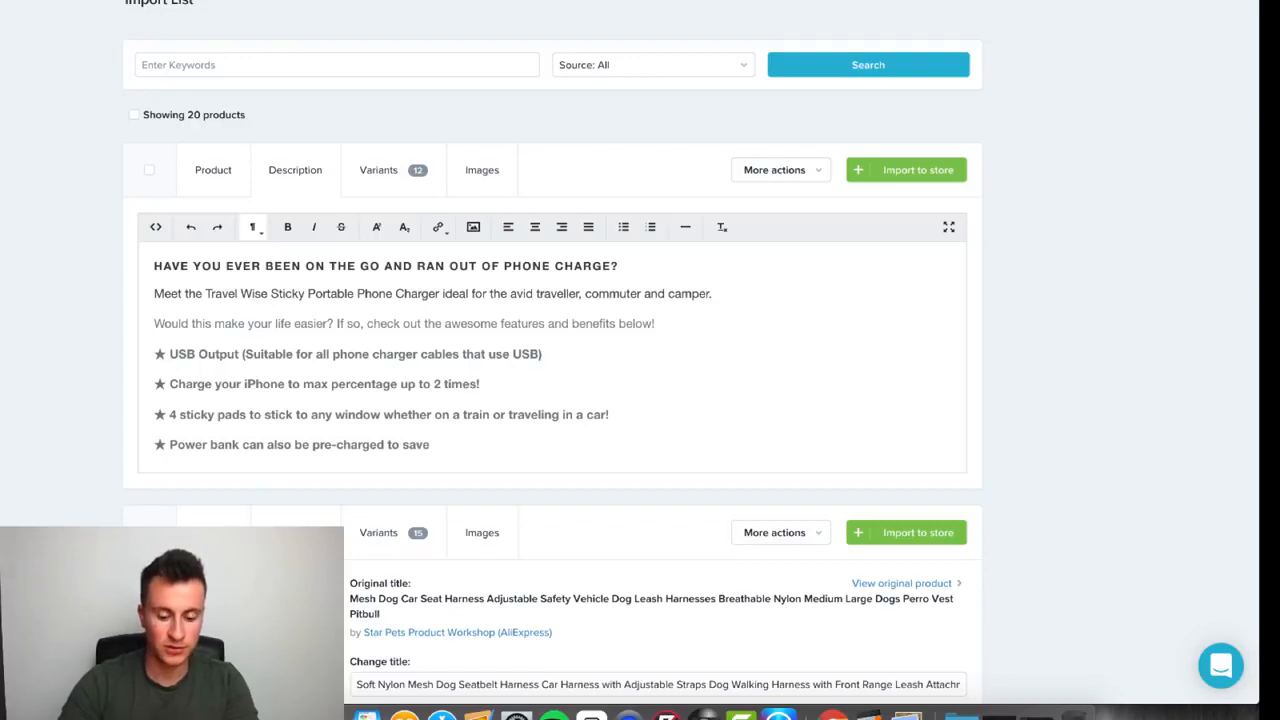
Complete the fourth starred line with "time for immediate charging." after the word "save".
text(time and co)
key(BackSpace)
key(BackSpace)
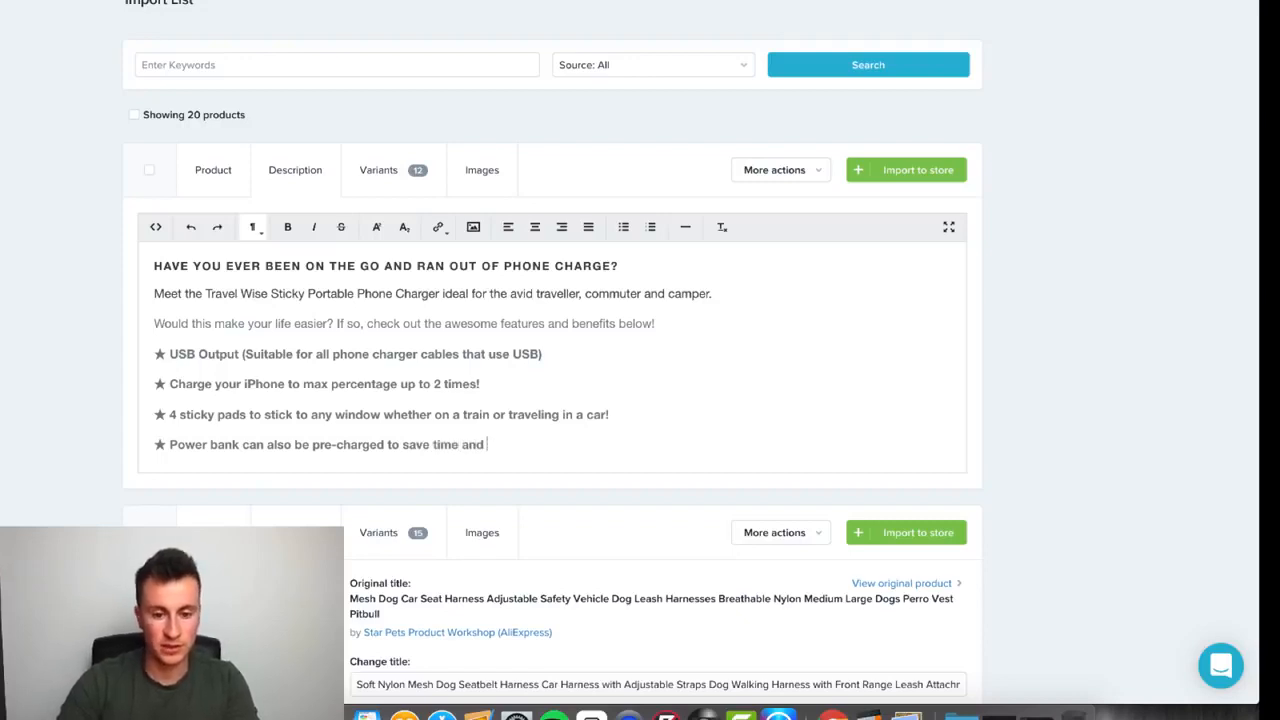
text(d ime)
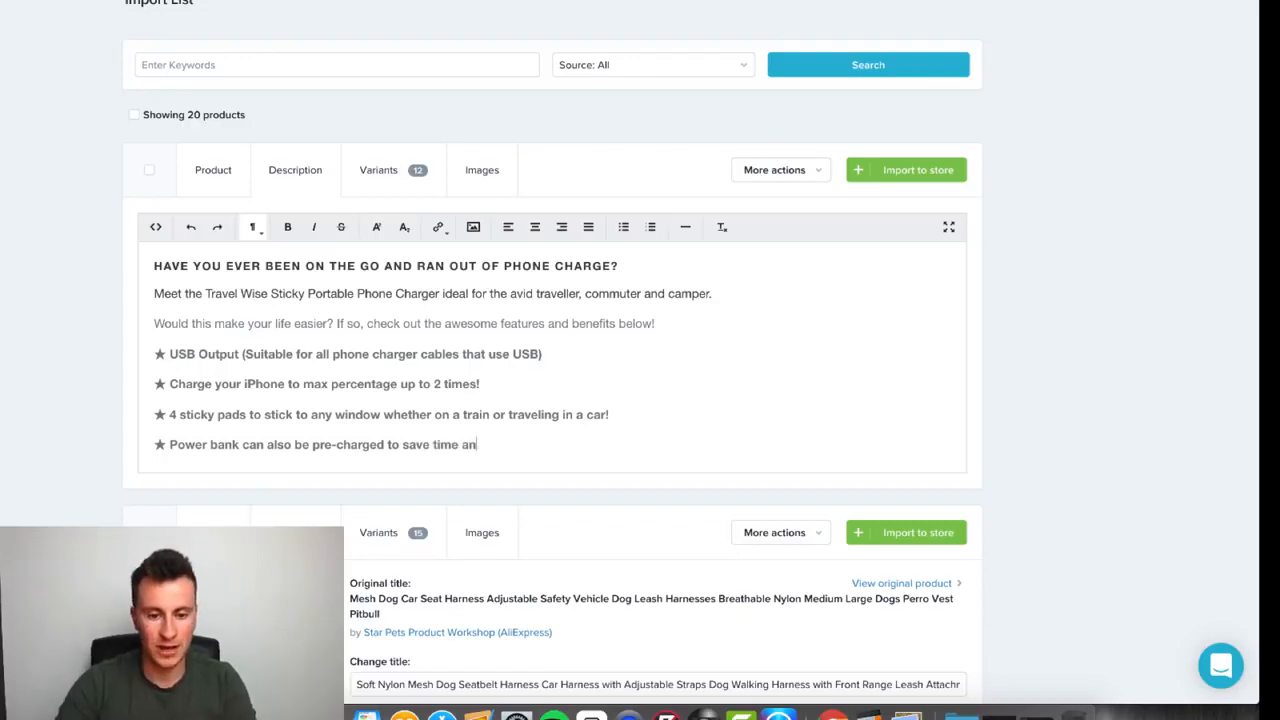
key(BackSpace)
text(mediate )
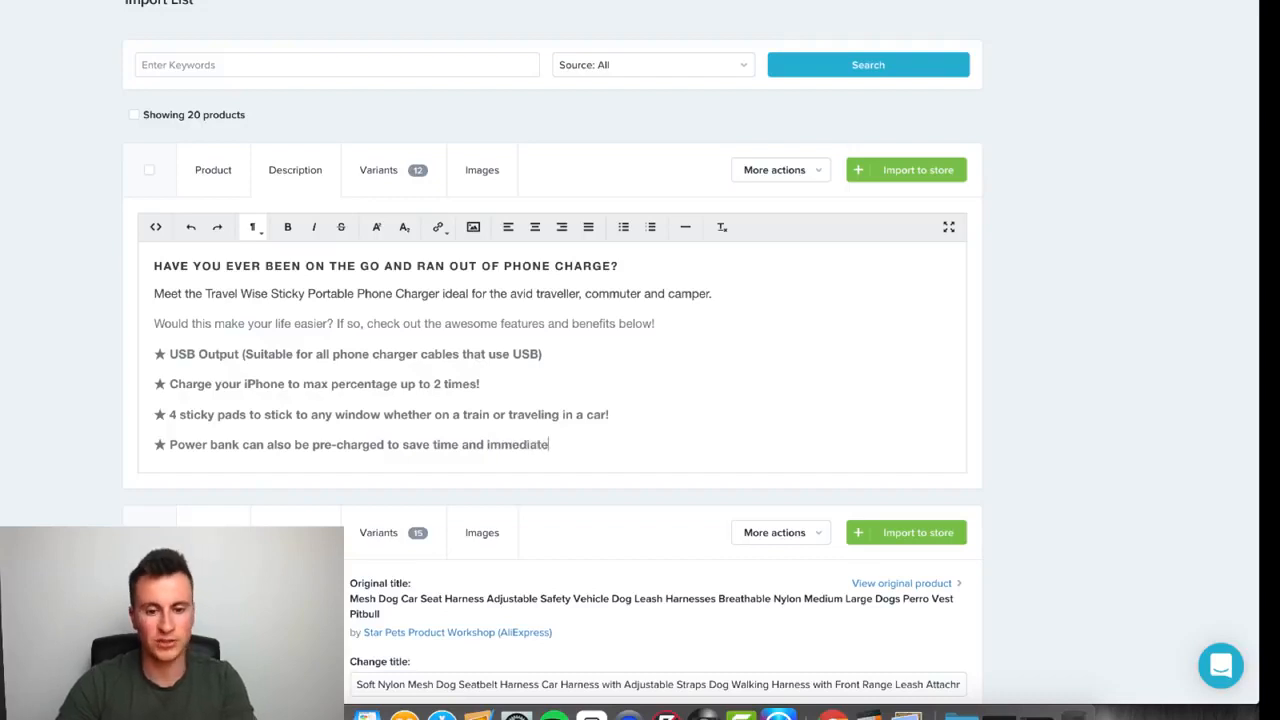
text(charging.)
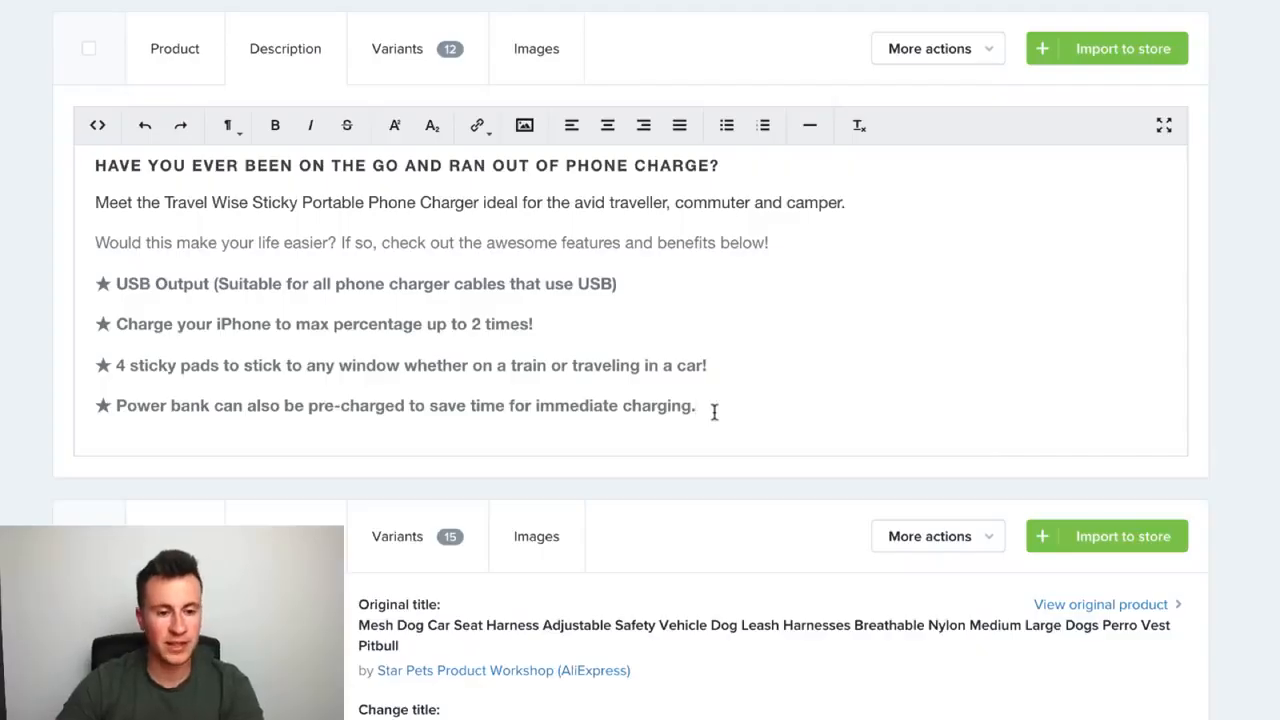
Add a fifth starred line below the power bank line, beginning with "Size:".
key(Return)
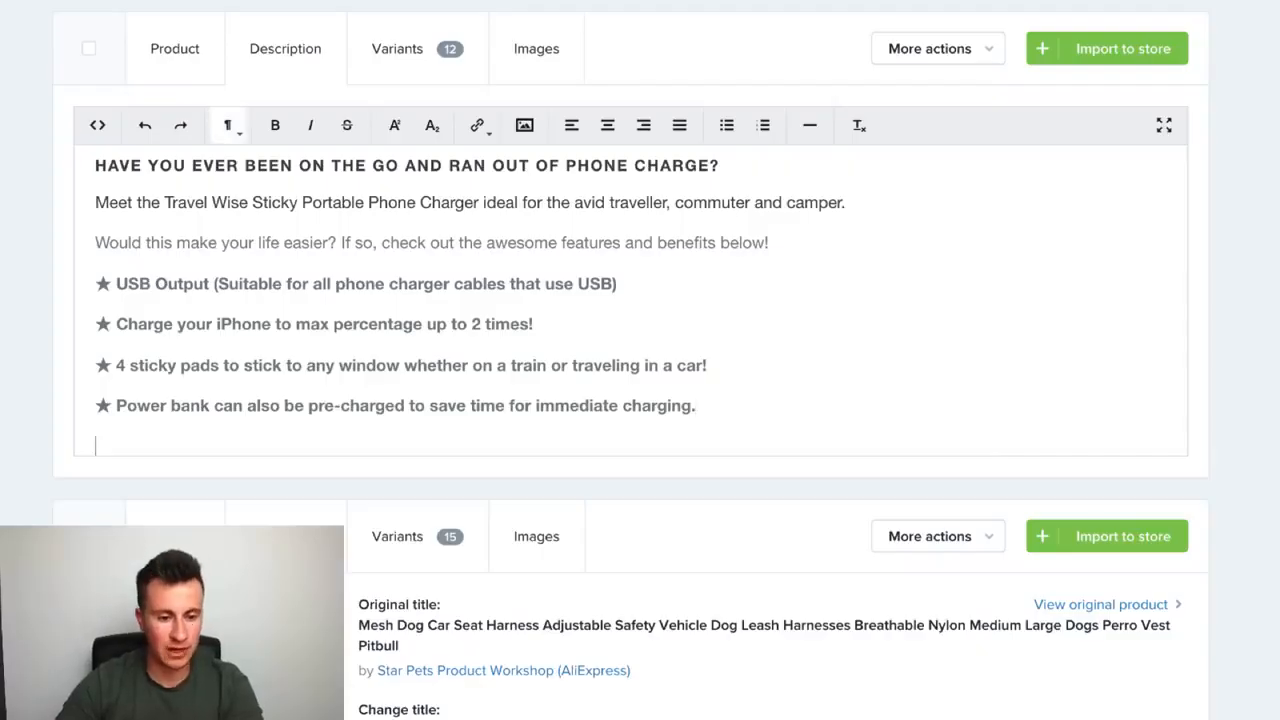
text(★)
text(Size:)
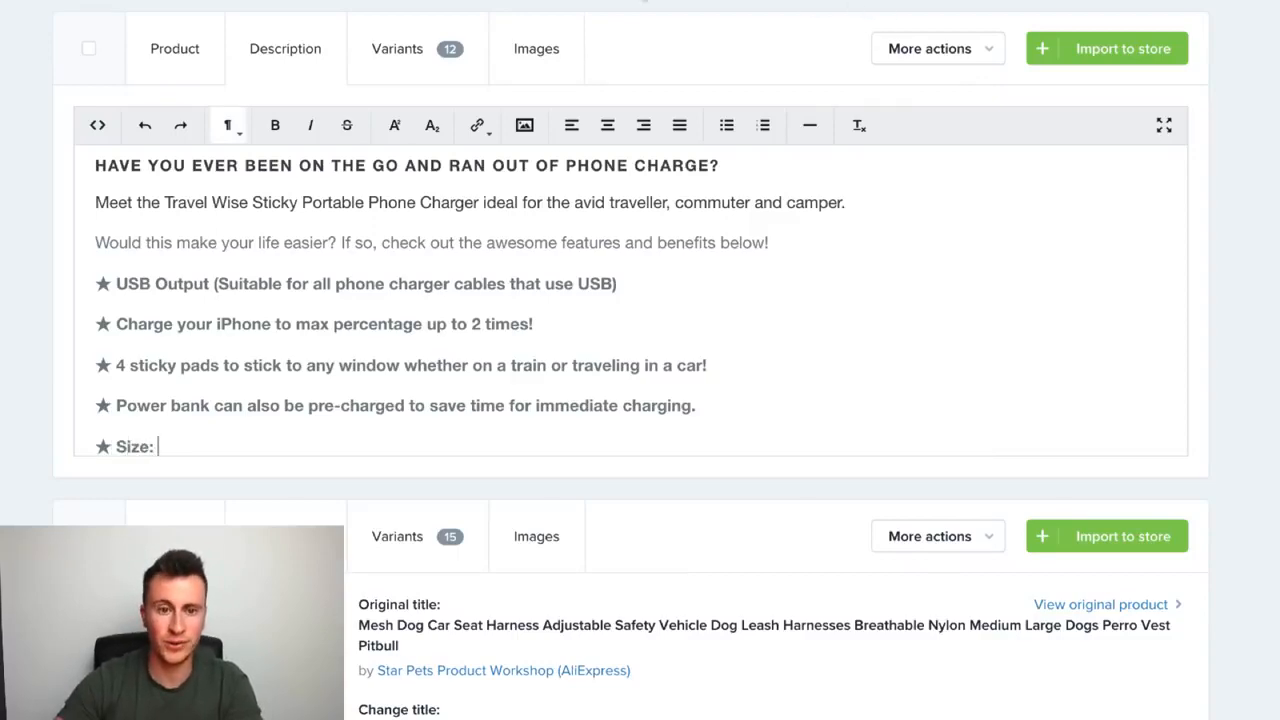
Look up the charger's size in the AliExpress item specifics and complete the "Size:" line in Oberlo with "118mm x 118mm x 18mm".
key(ctrl+Tab)
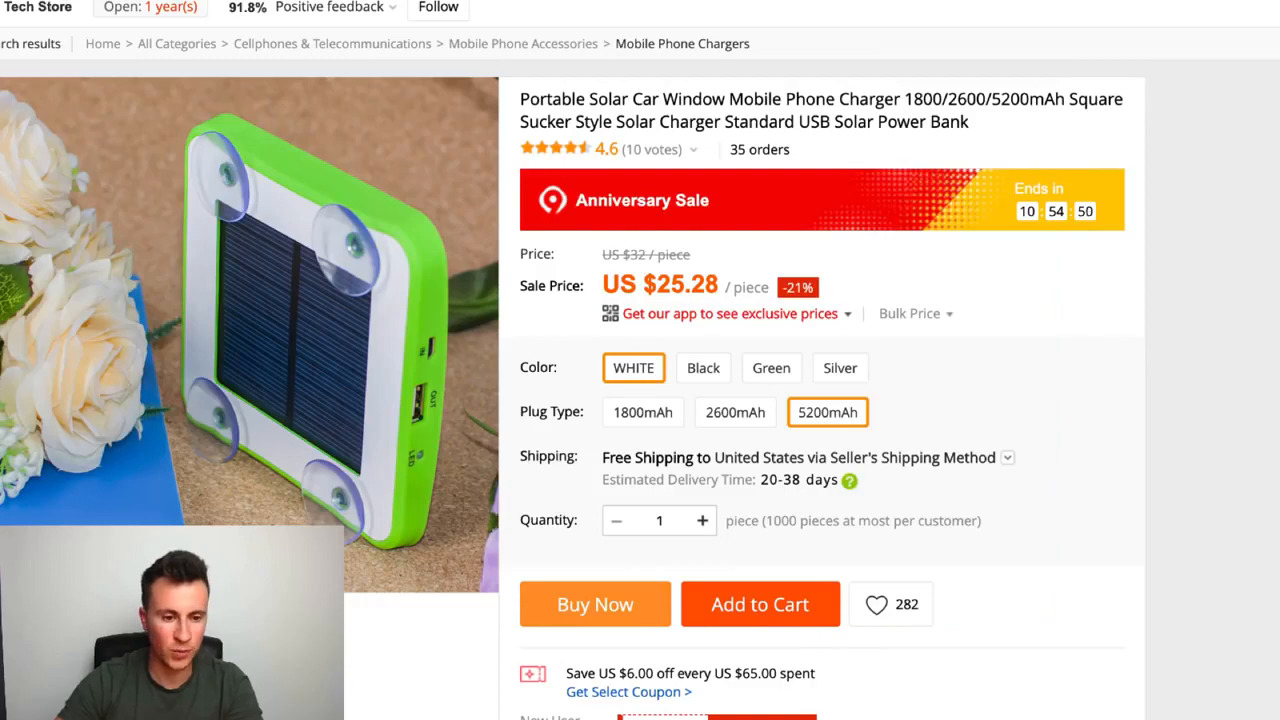
scroll(640, 360, down, 5)
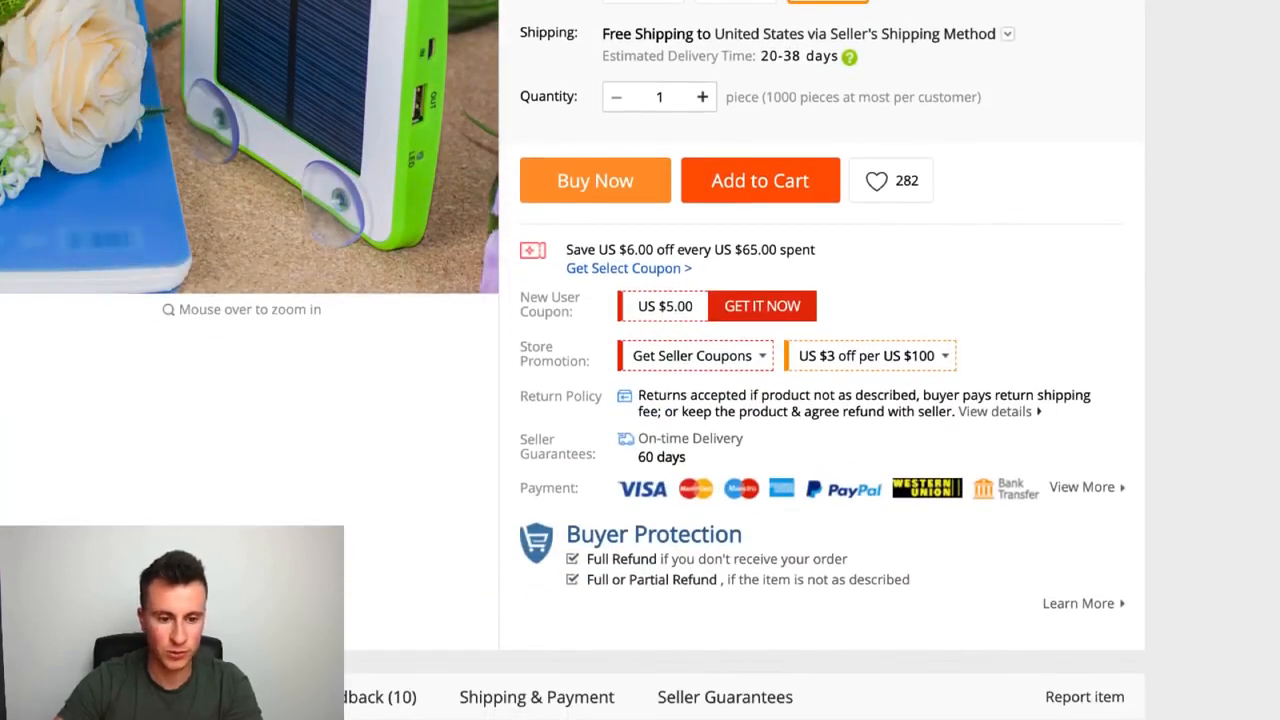
scroll(730, 505, down, 8)
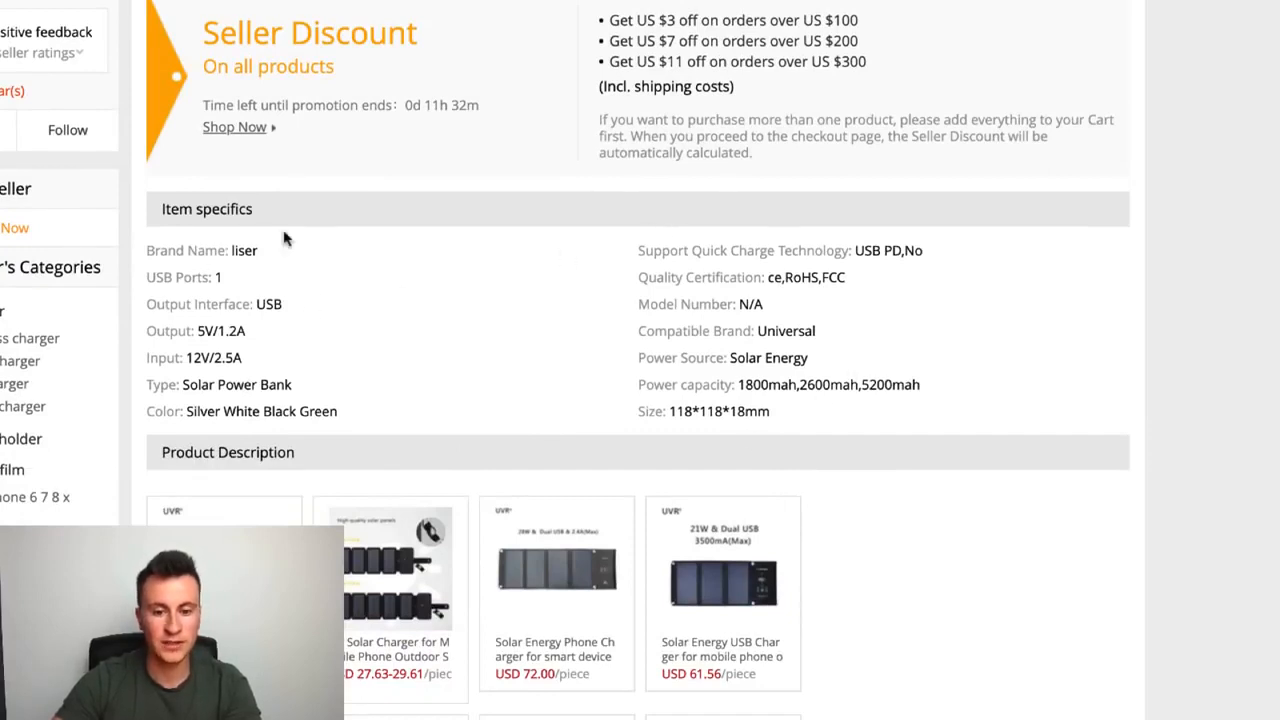
click(277, 11)
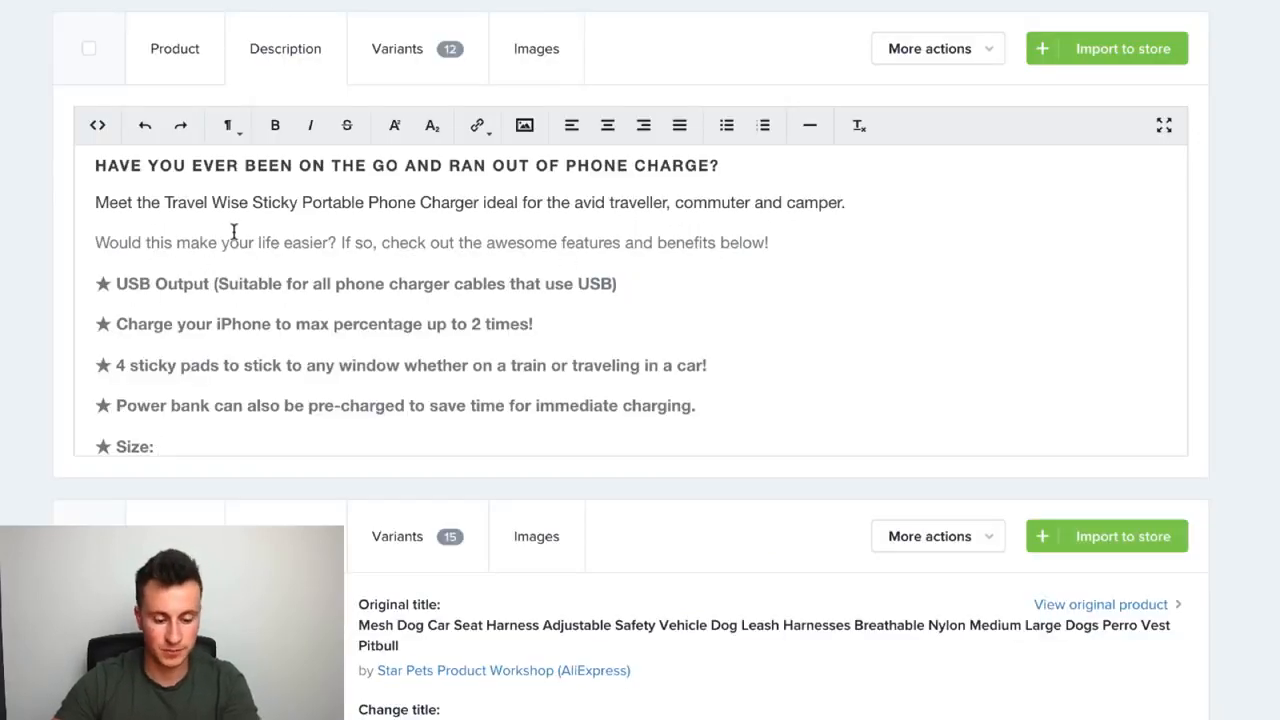
text(118mm x )
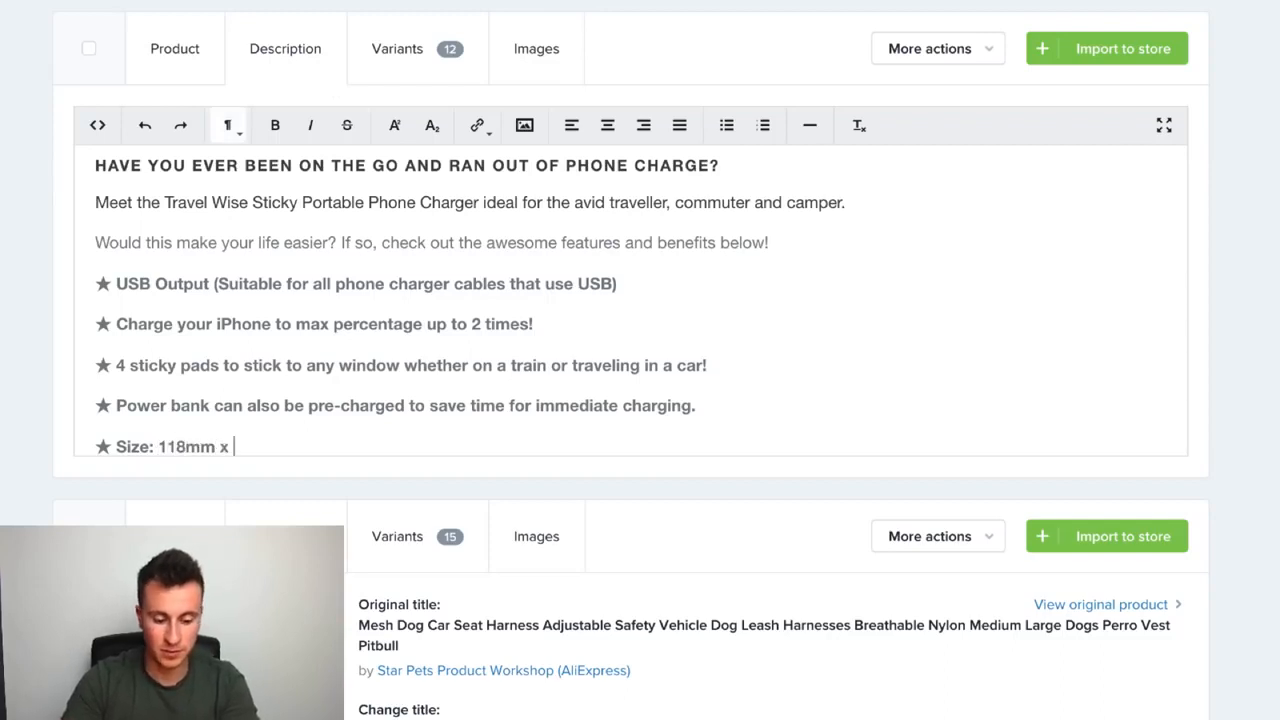
text(118mm x)
key(BackSpace)
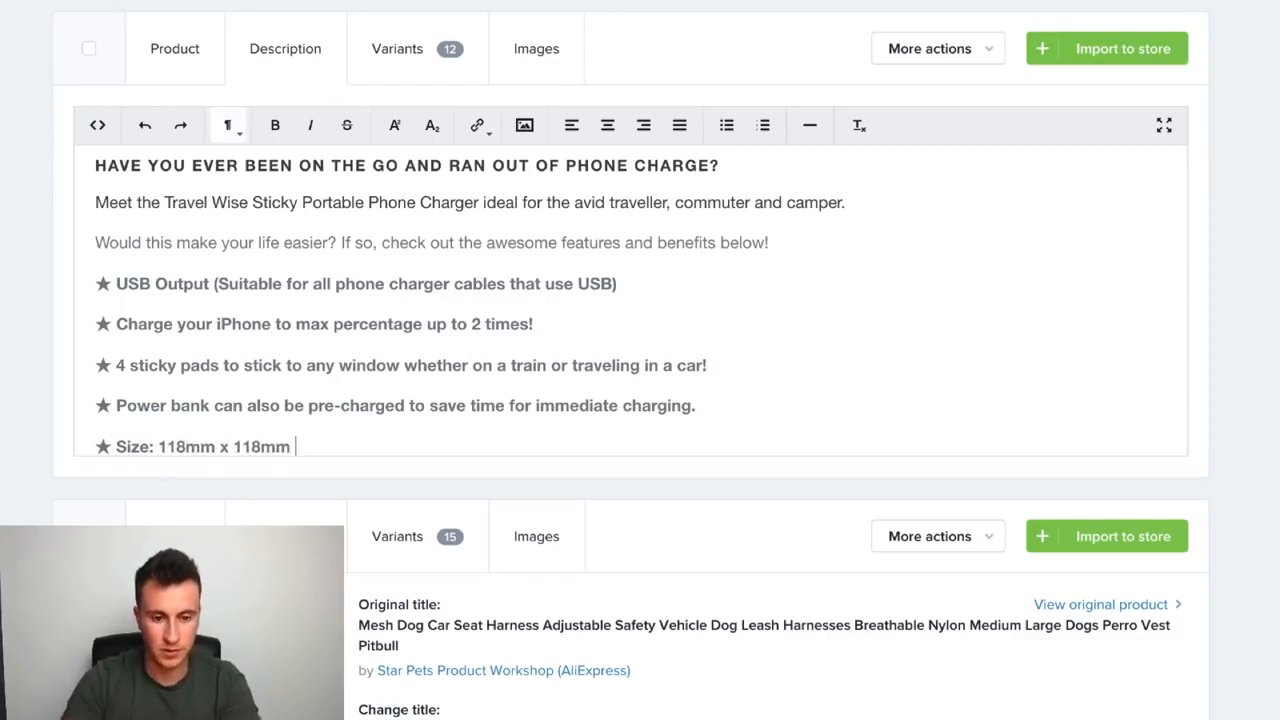
text(x 18mm)
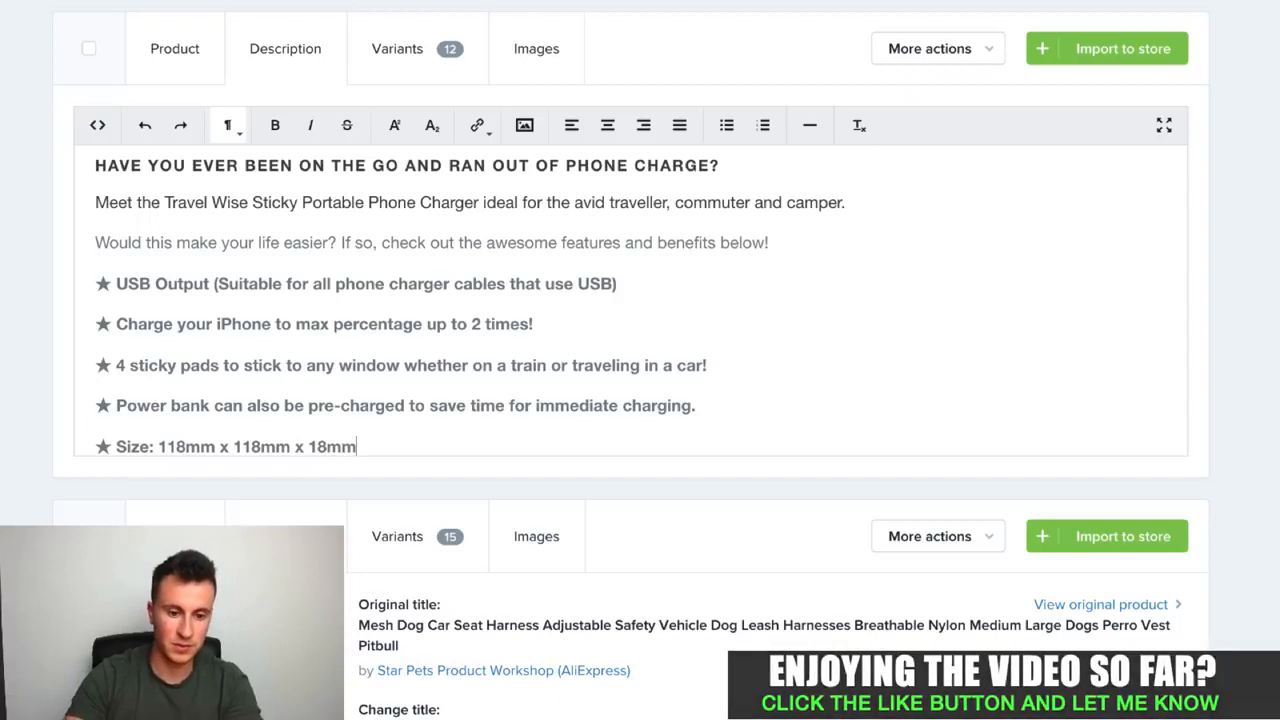
scroll(369, 323, down, 1)
scroll(369, 323, up, 1)
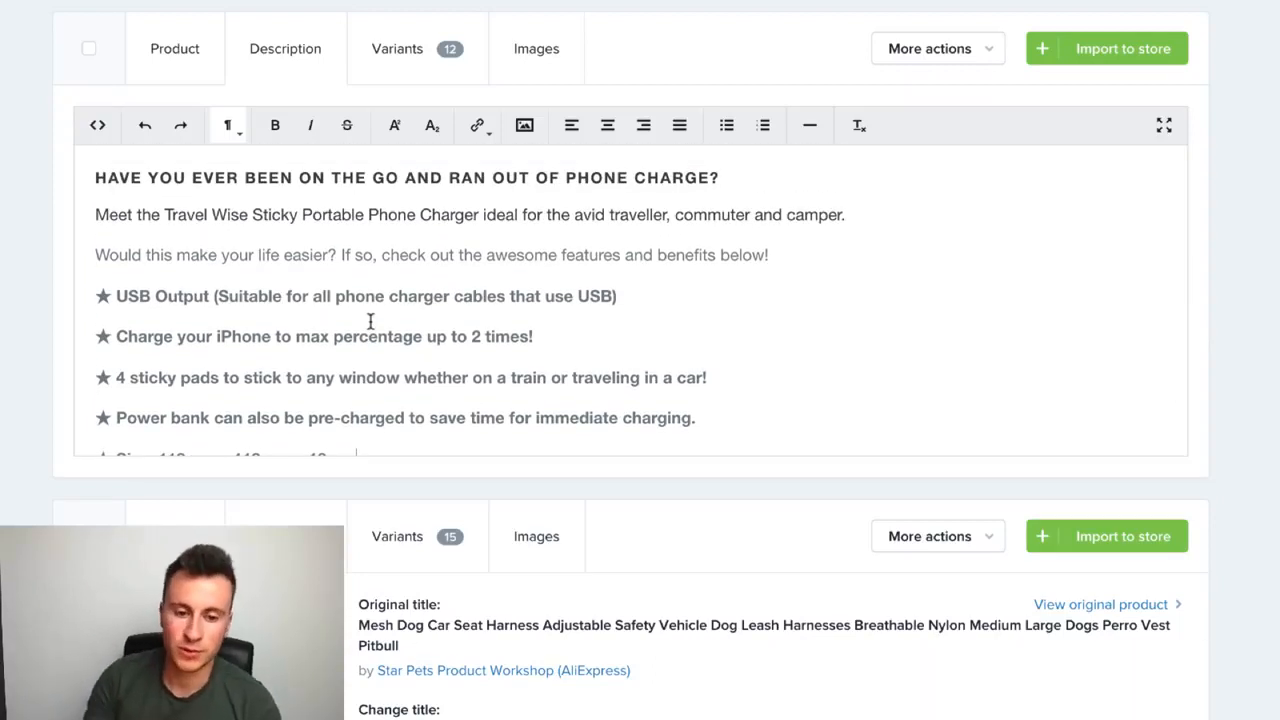
Copy the Guaranteed Safe Checkout and 30 Day Money Back Guarantee images from the Shopify backpack description into Oberlo, below the "Size:" line.
scroll(403, 354, down, 1)
click(398, 383)
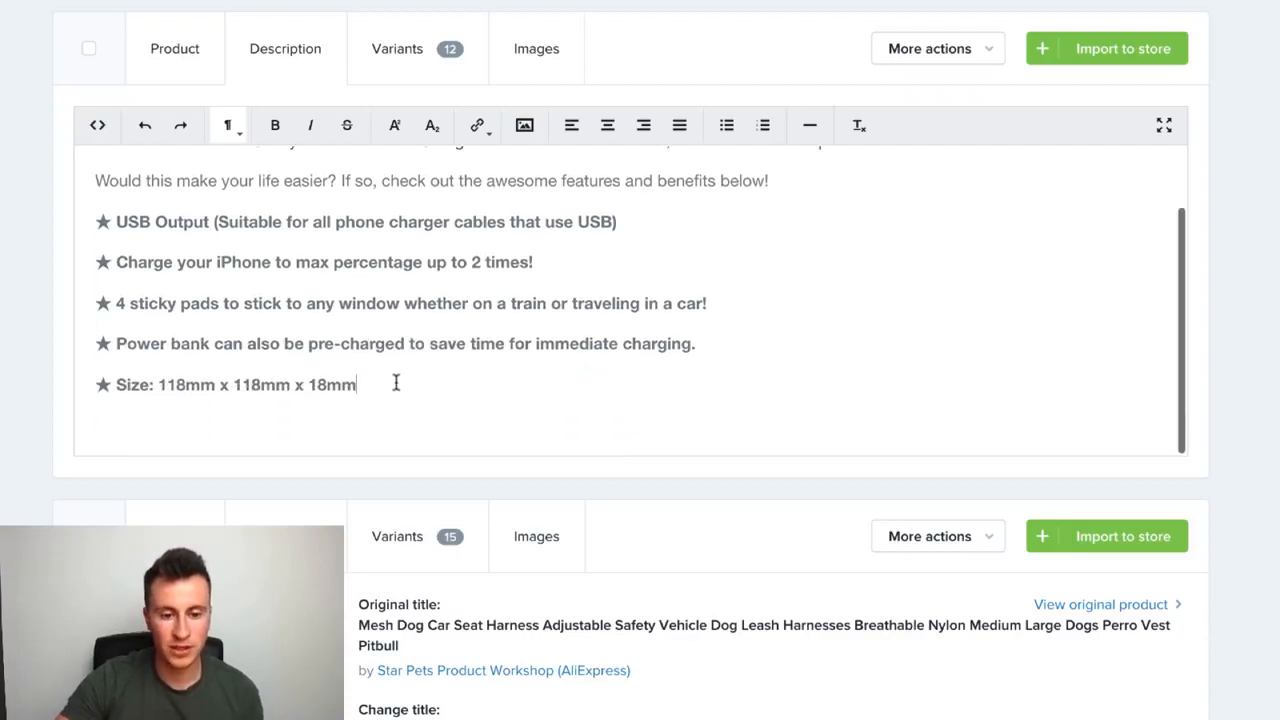
key(Return)
key(Return)
key(BackSpace)
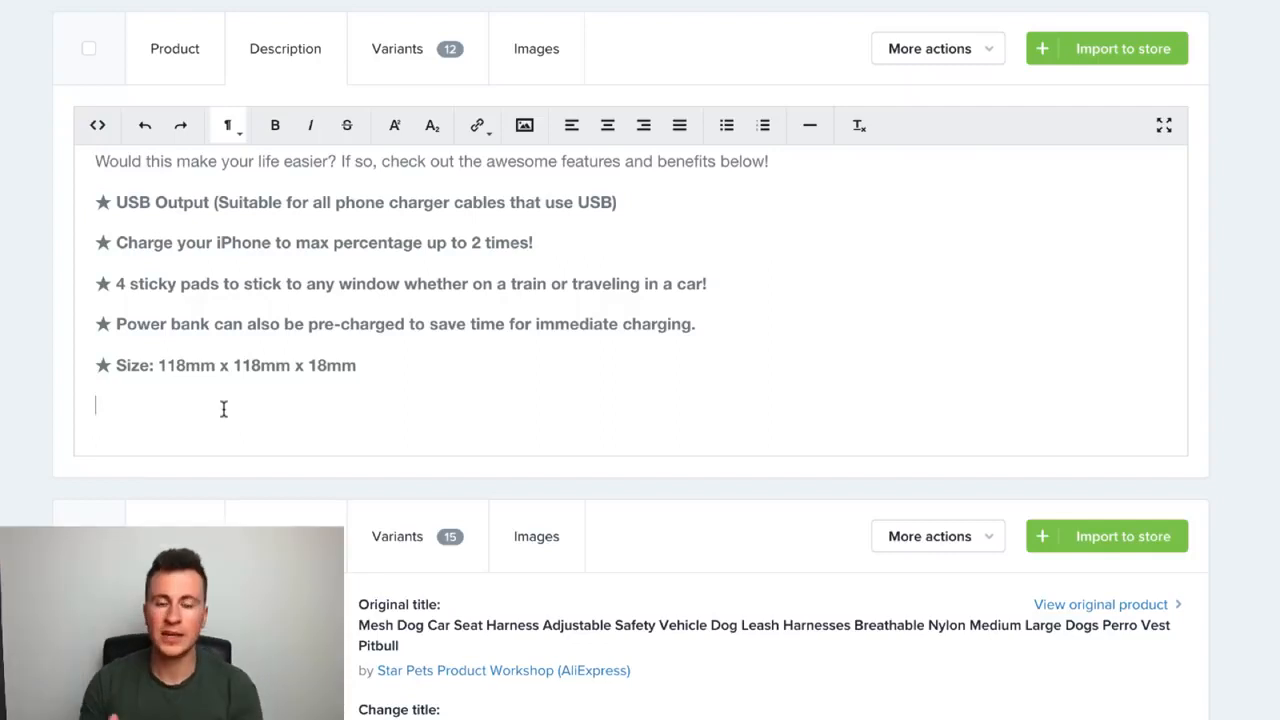
key(Return)
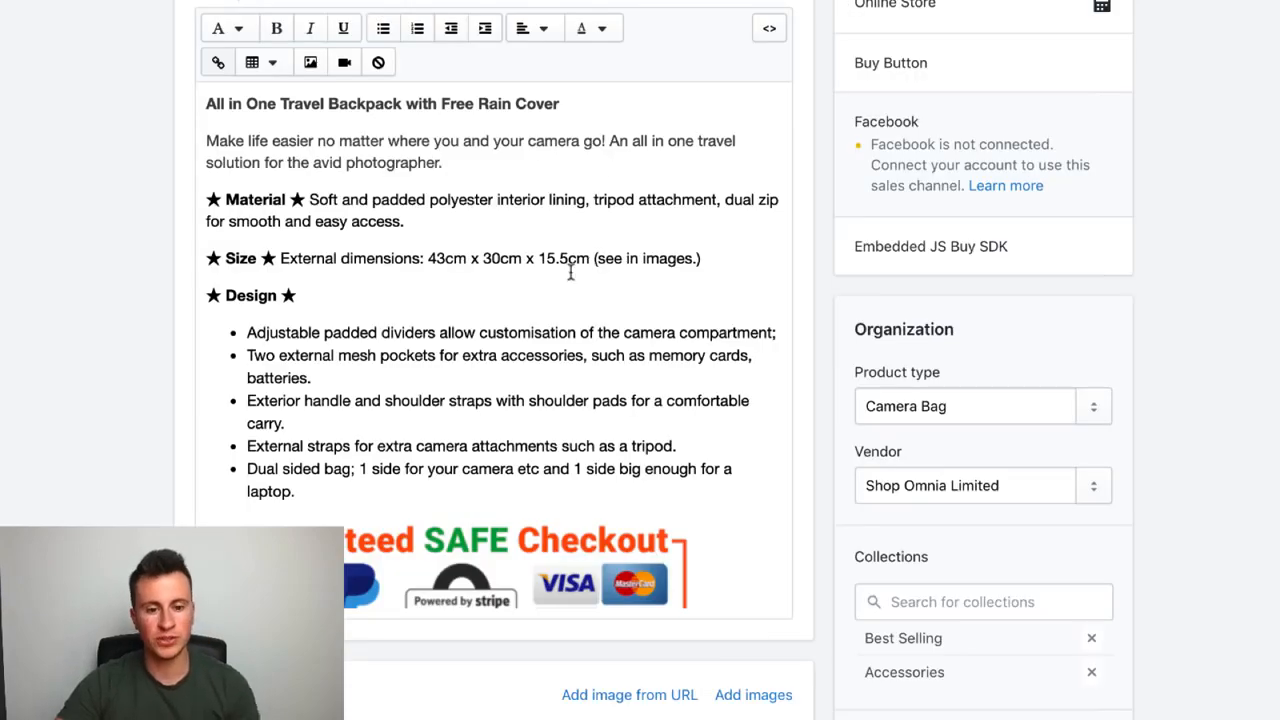
scroll(570, 270, down, 3)
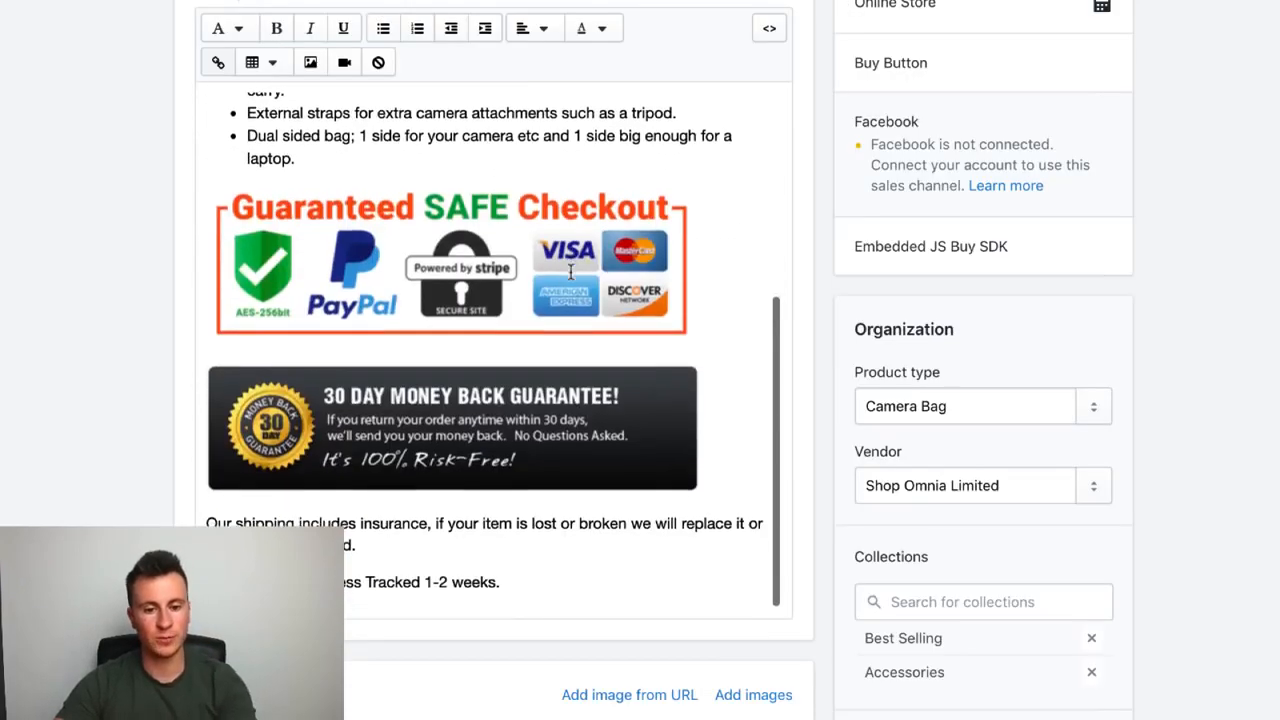
drag(714, 457, 207, 281)
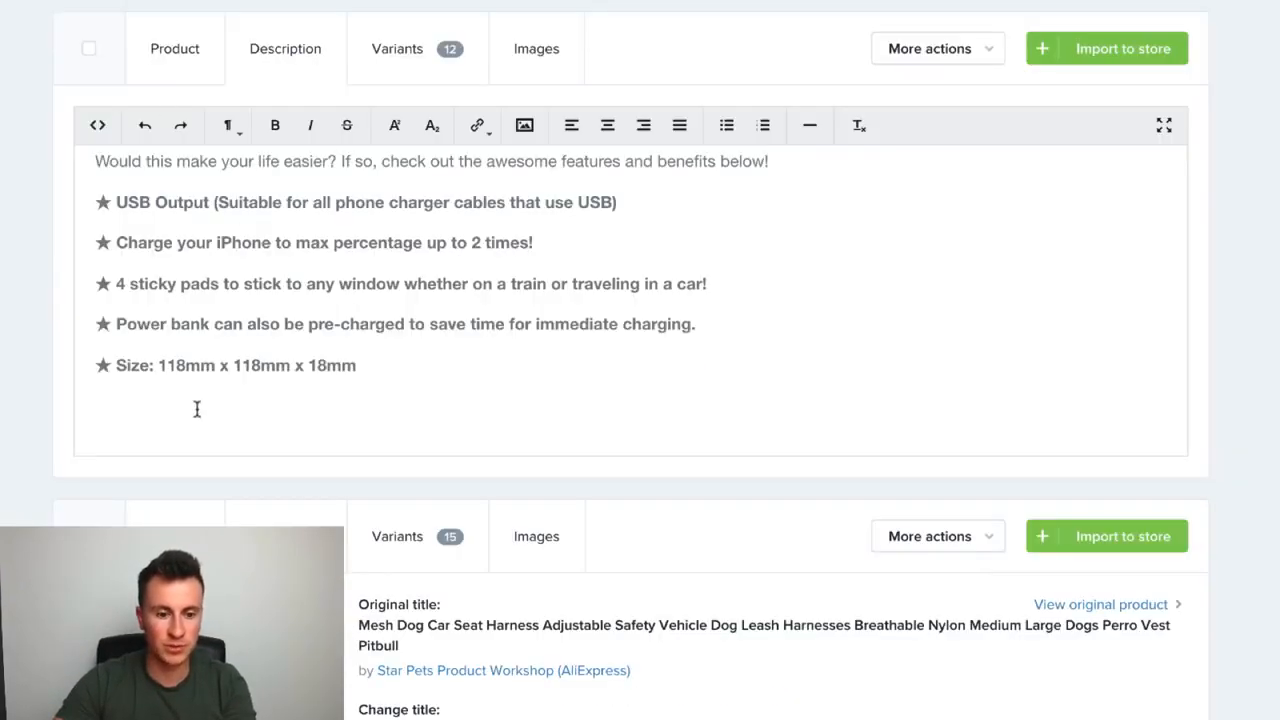
click(197, 408)
key(ctrl+v)
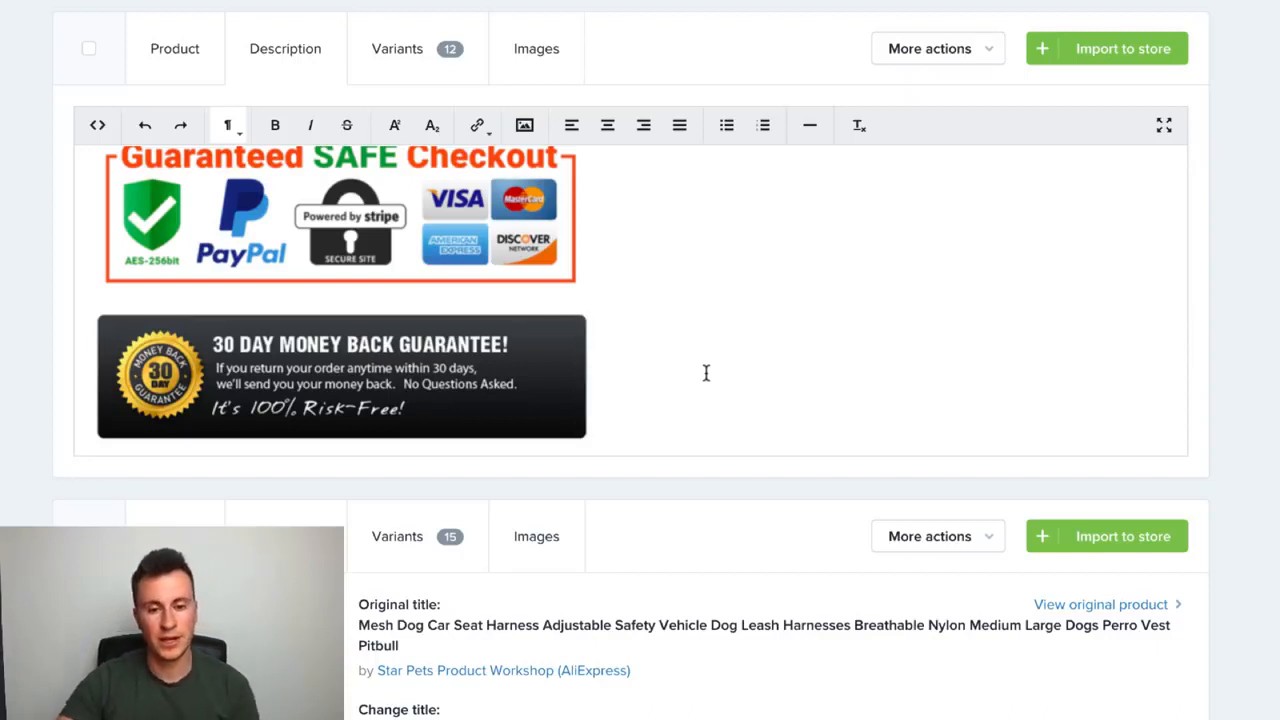
Copy the shipping insurance and "Delivery: EMS Express Tracked 1-2 weeks." paragraphs from the Shopify backpack description to below the guarantee image in Oberlo.
key(Return)
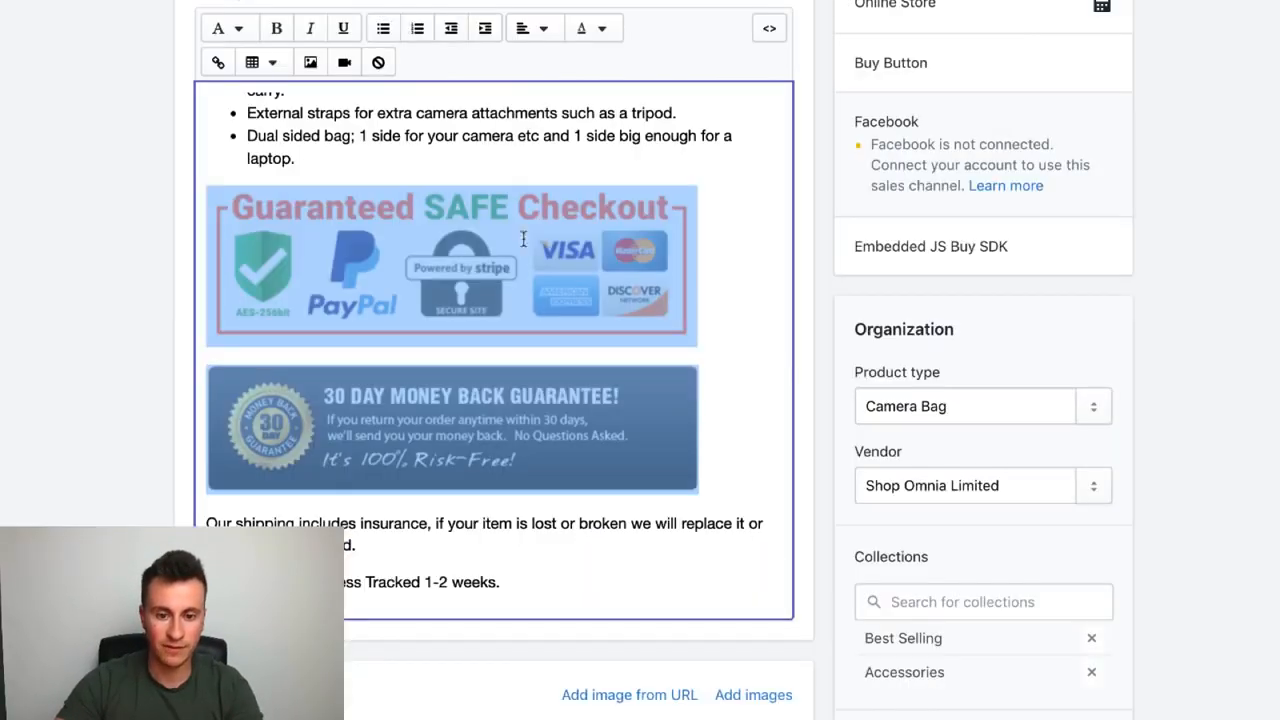
scroll(527, 508, down, 2)
click(503, 397)
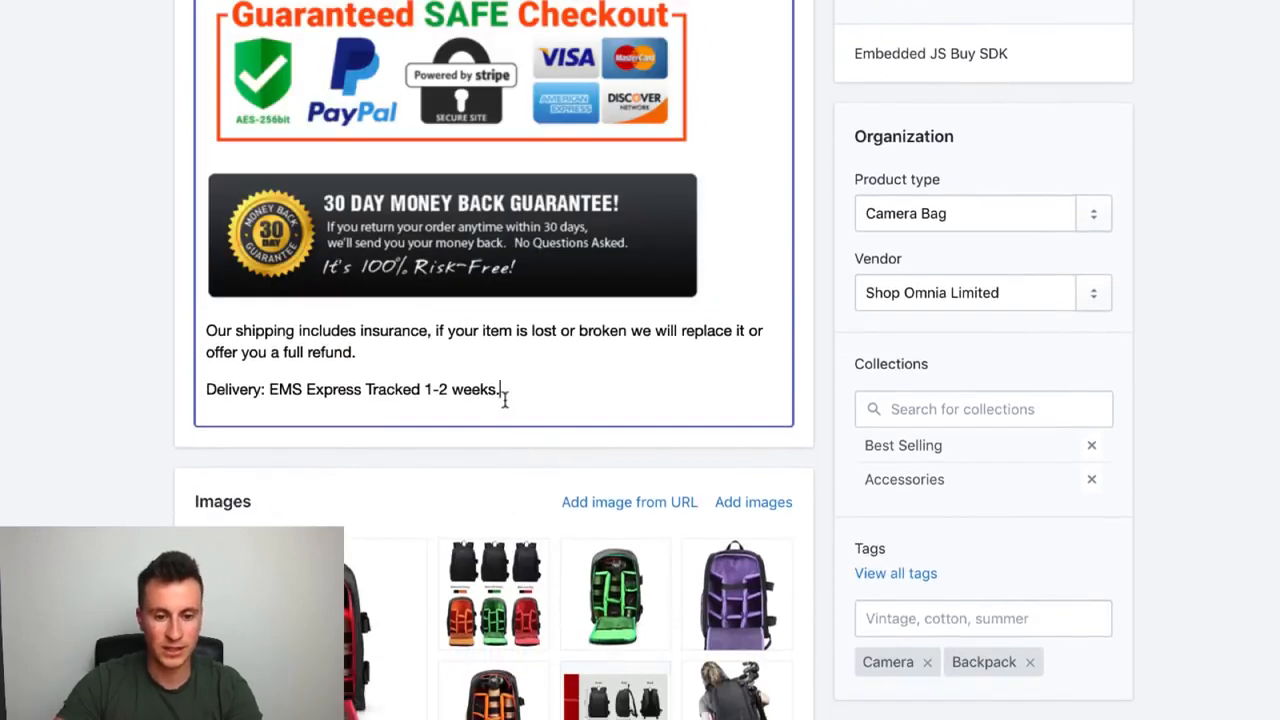
drag(528, 396, 193, 342)
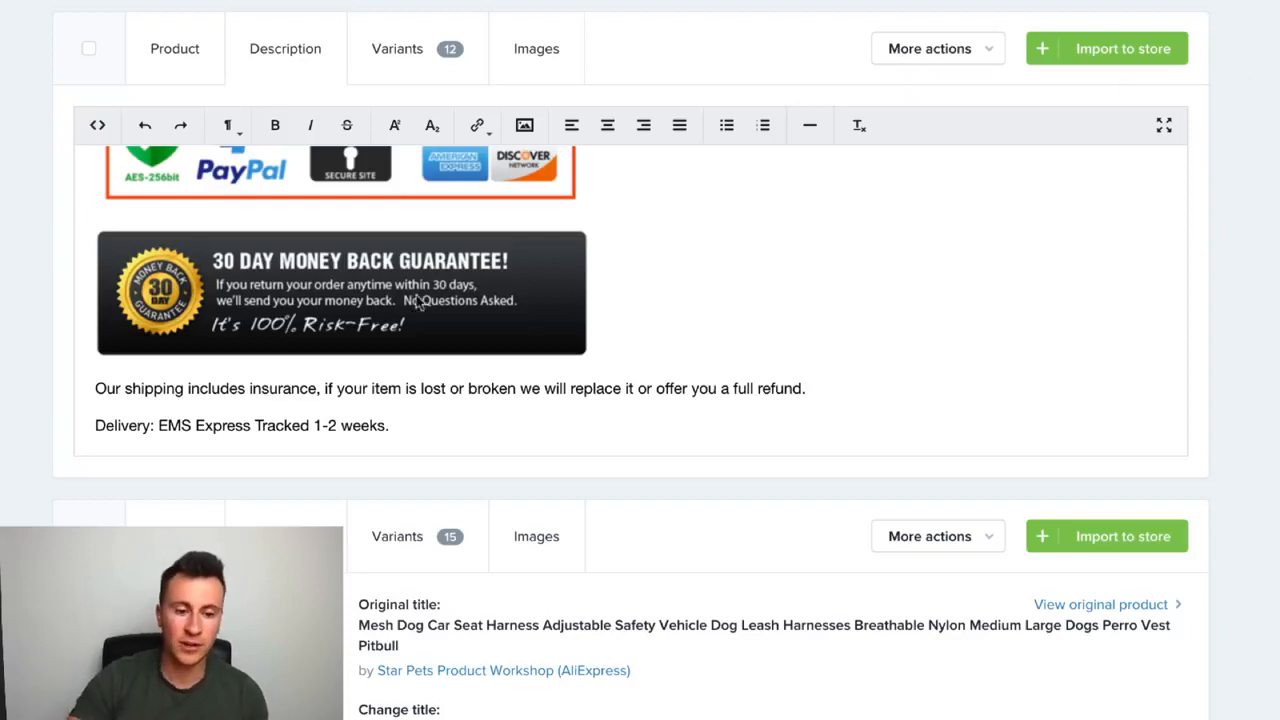
click(273, 449)
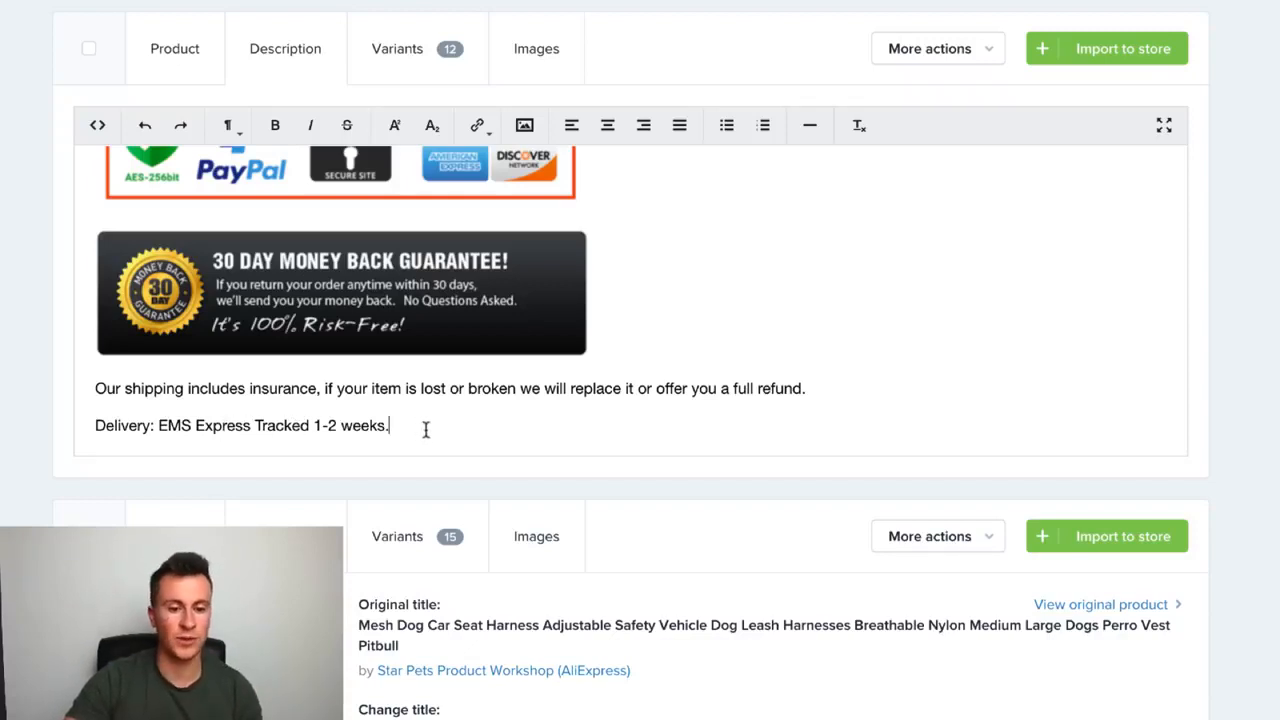
drag(426, 428, 379, 425)
click(394, 424)
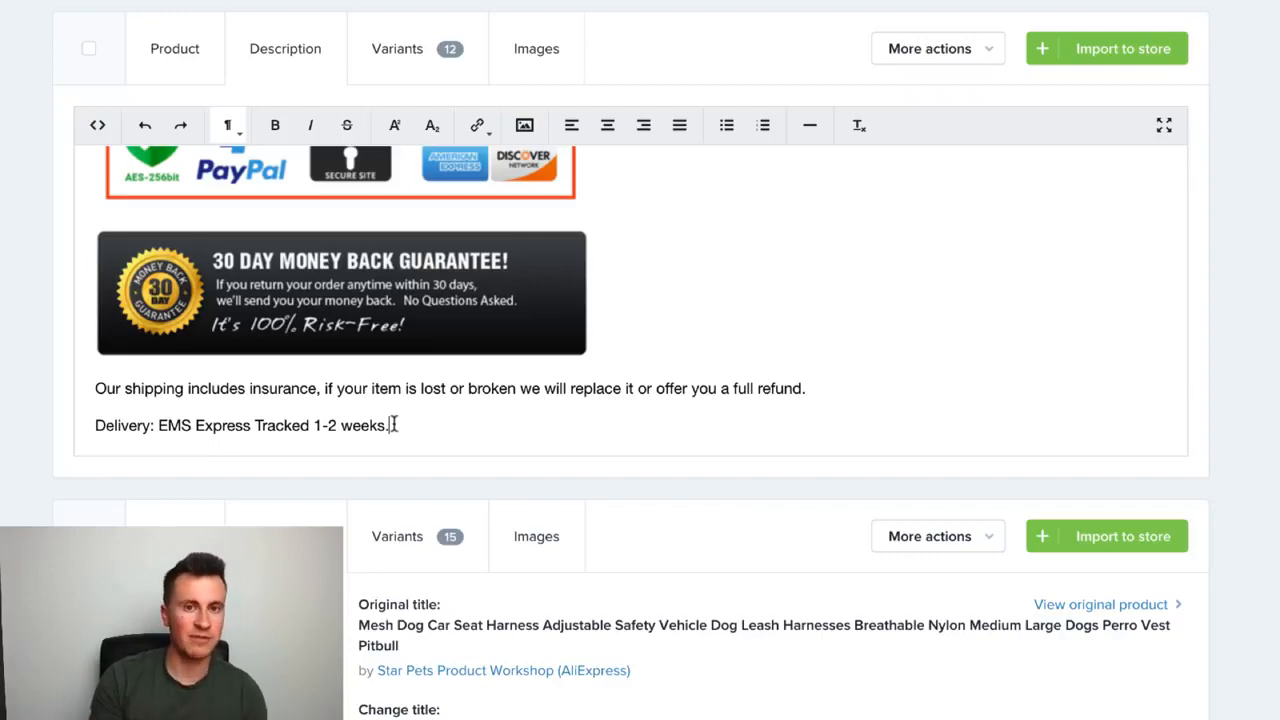
Open the charger's variants and exclude the 1800mAh and 2600mAh options in Green and Black.
scroll(550, 358, up, 15)
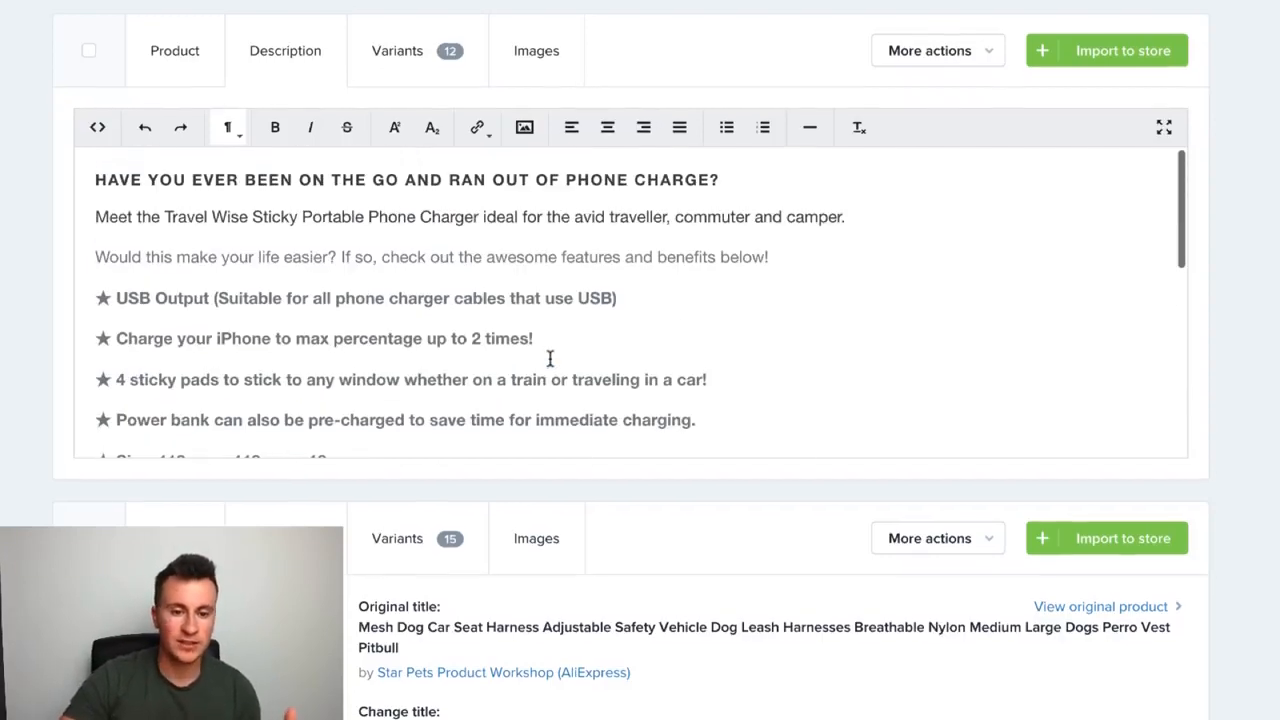
click(400, 60)
scroll(195, 305, down, 5)
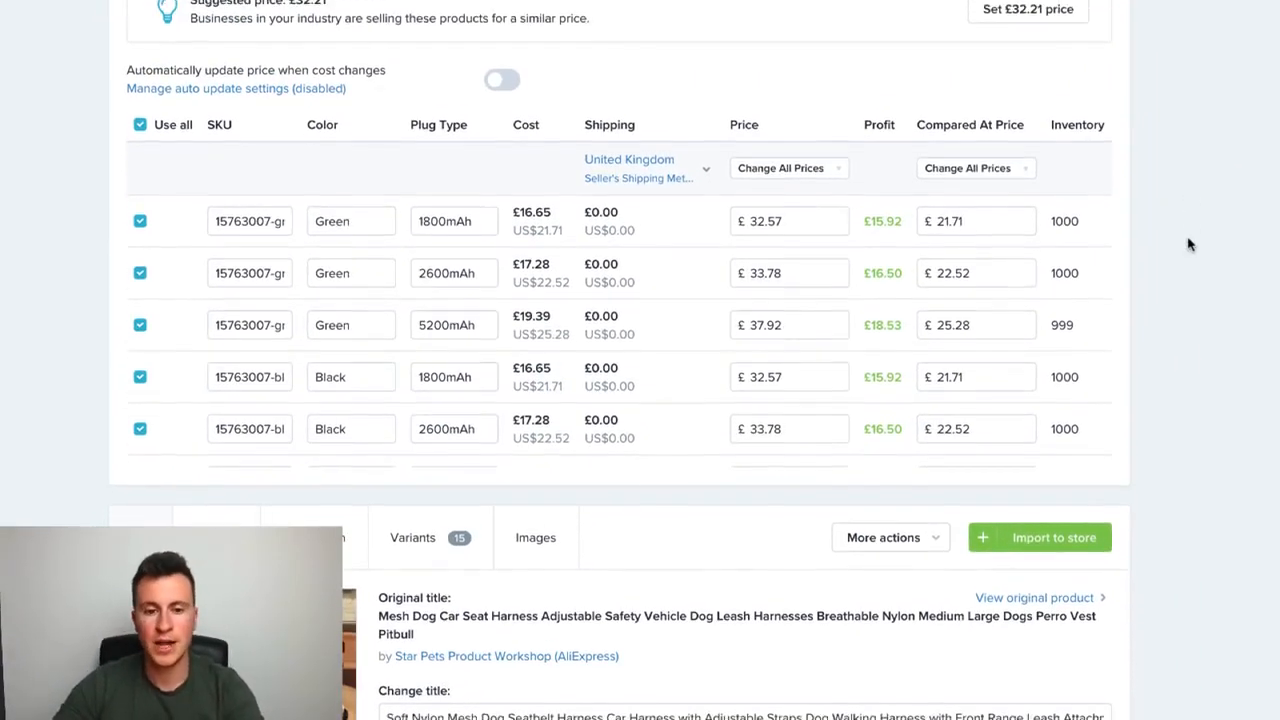
scroll(446, 350, down, 3)
scroll(446, 343, up, 5)
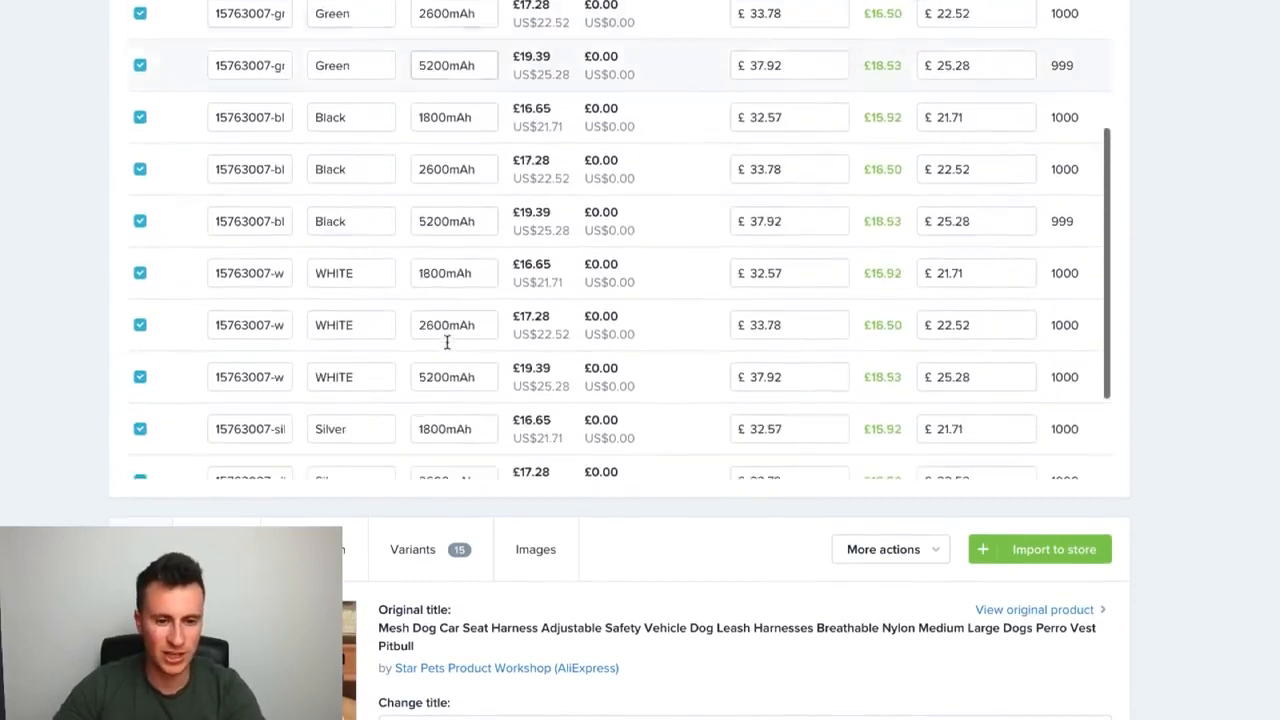
click(140, 116)
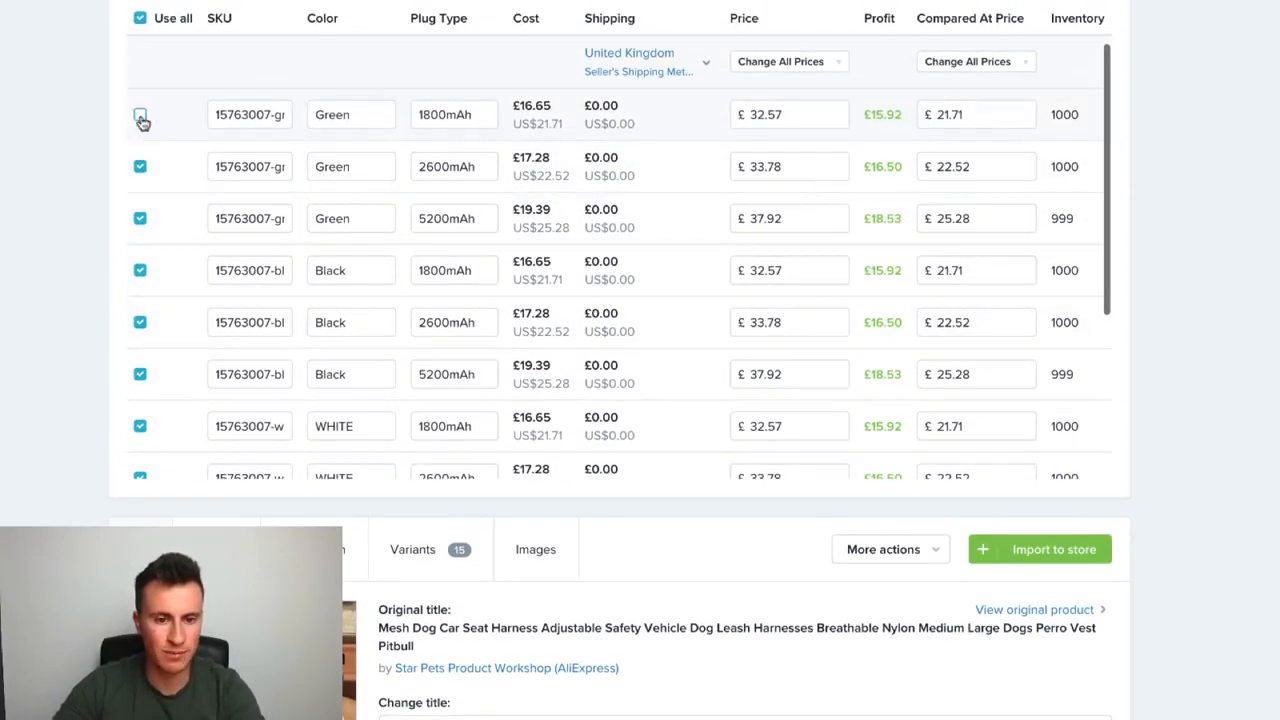
click(140, 166)
scroll(142, 243, down, 1)
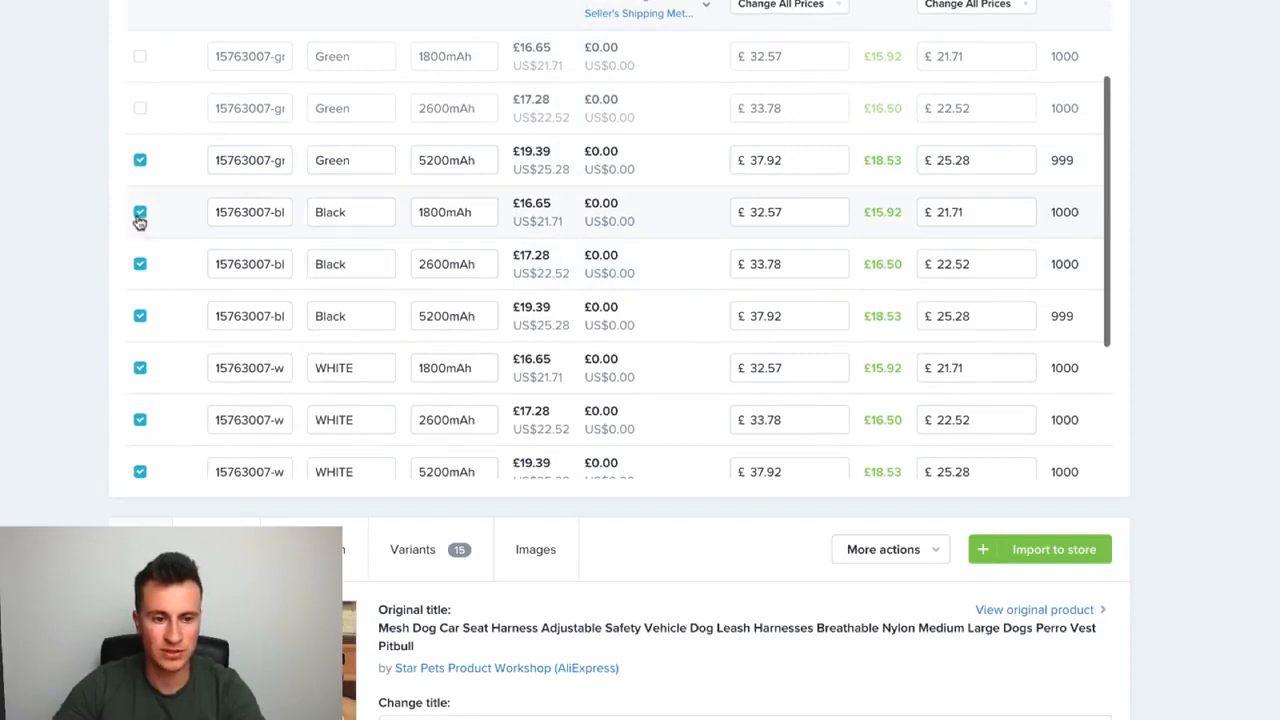
click(140, 212)
click(140, 264)
Exclude the 1800mAh and 2600mAh variants in White and Silver, keeping only 5200mAh for these colours.
scroll(157, 318, down, 2)
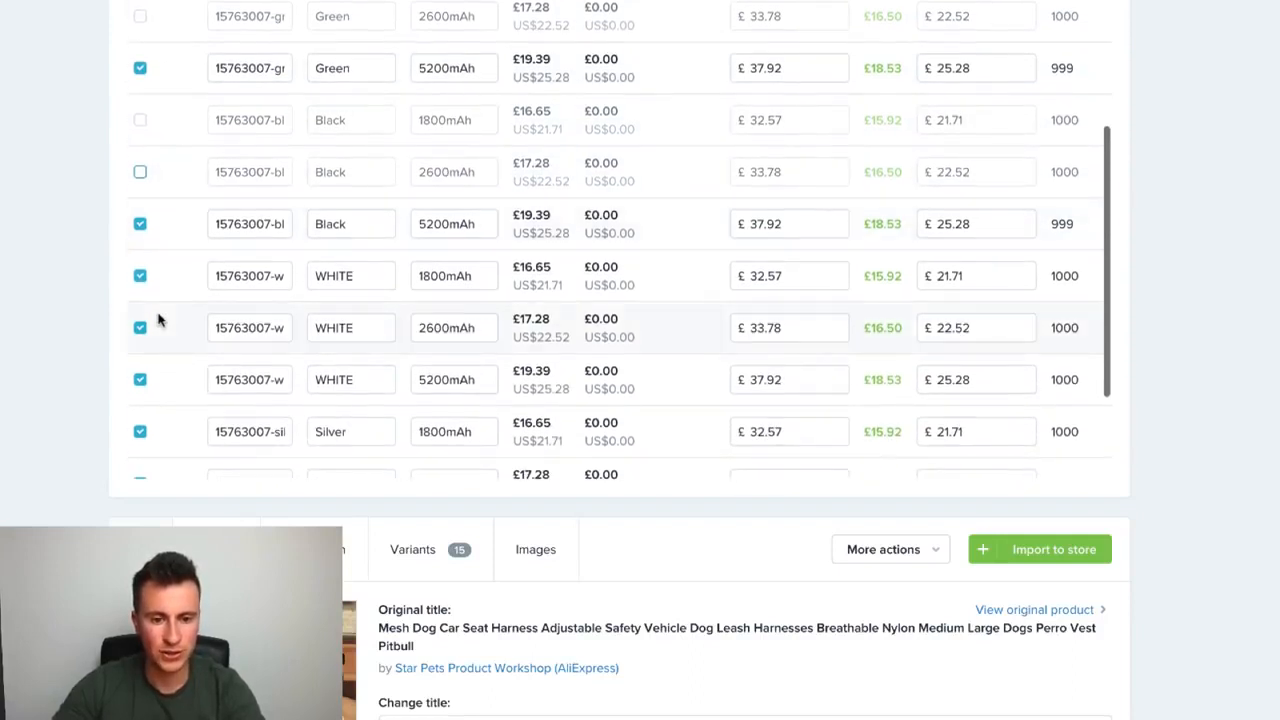
click(140, 329)
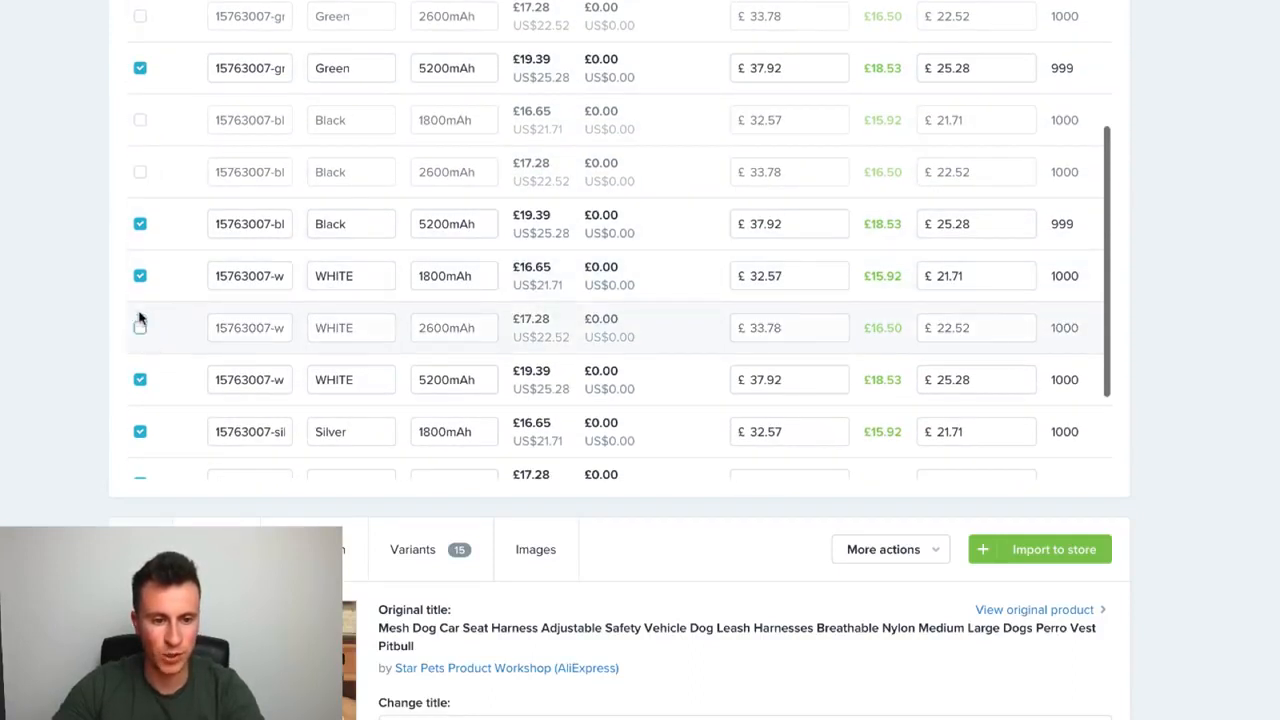
click(140, 277)
scroll(153, 305, down, 2)
click(139, 331)
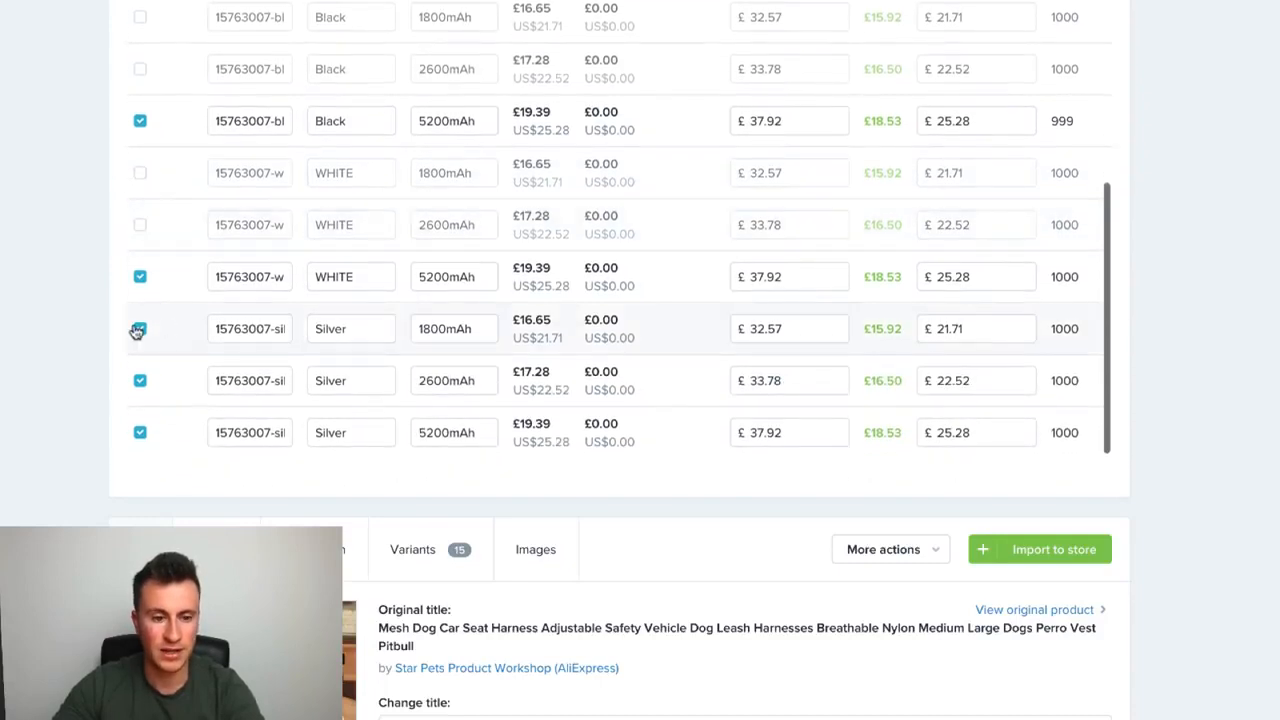
click(141, 383)
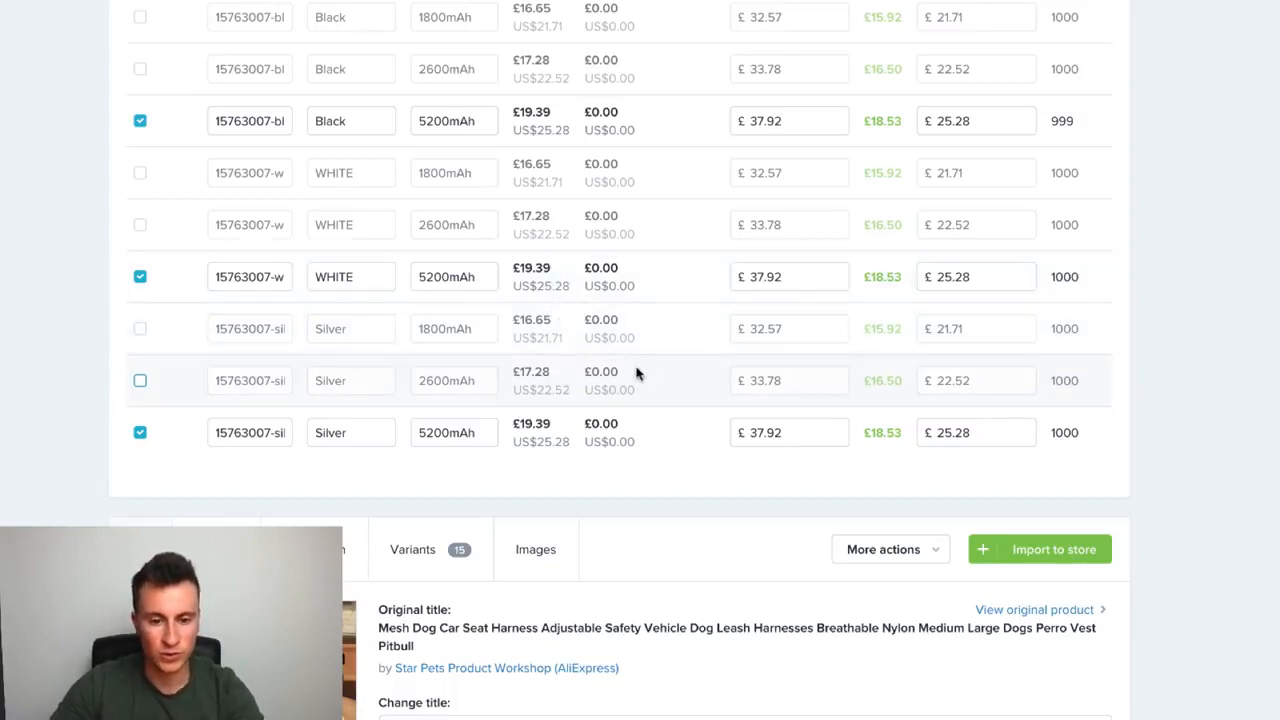
scroll(636, 373, down, 1)
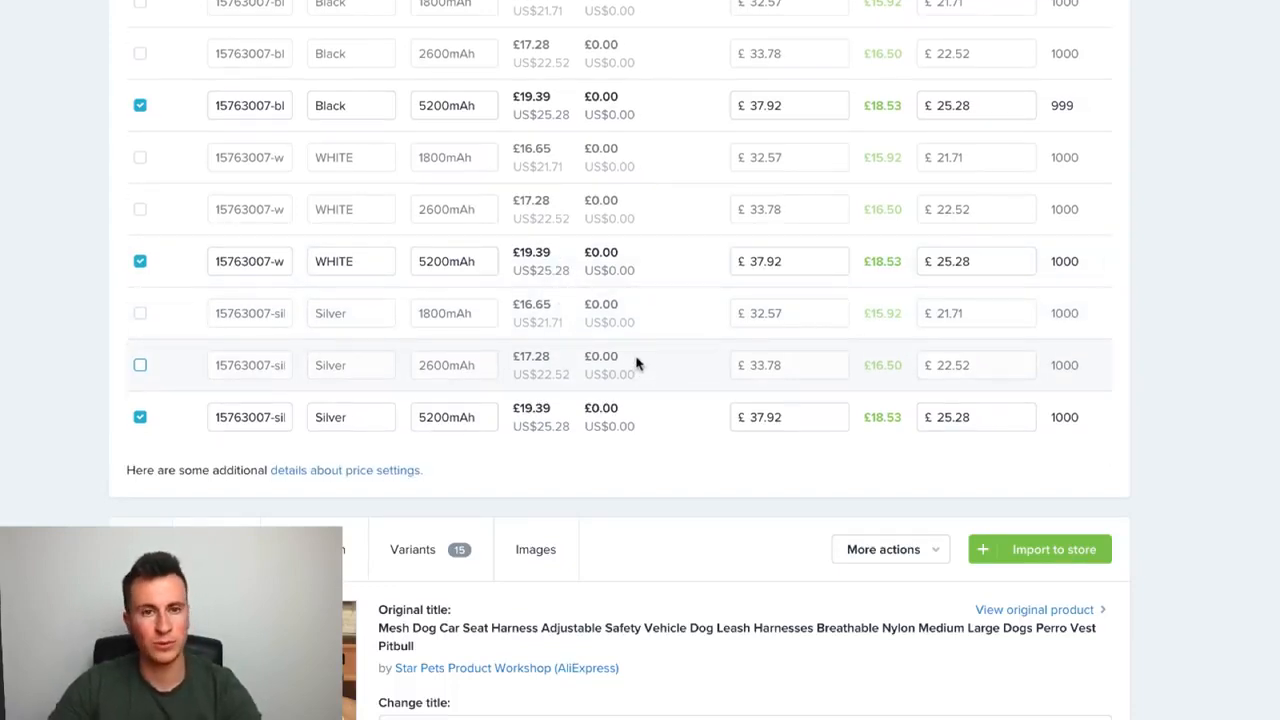
scroll(531, 360, up, 5)
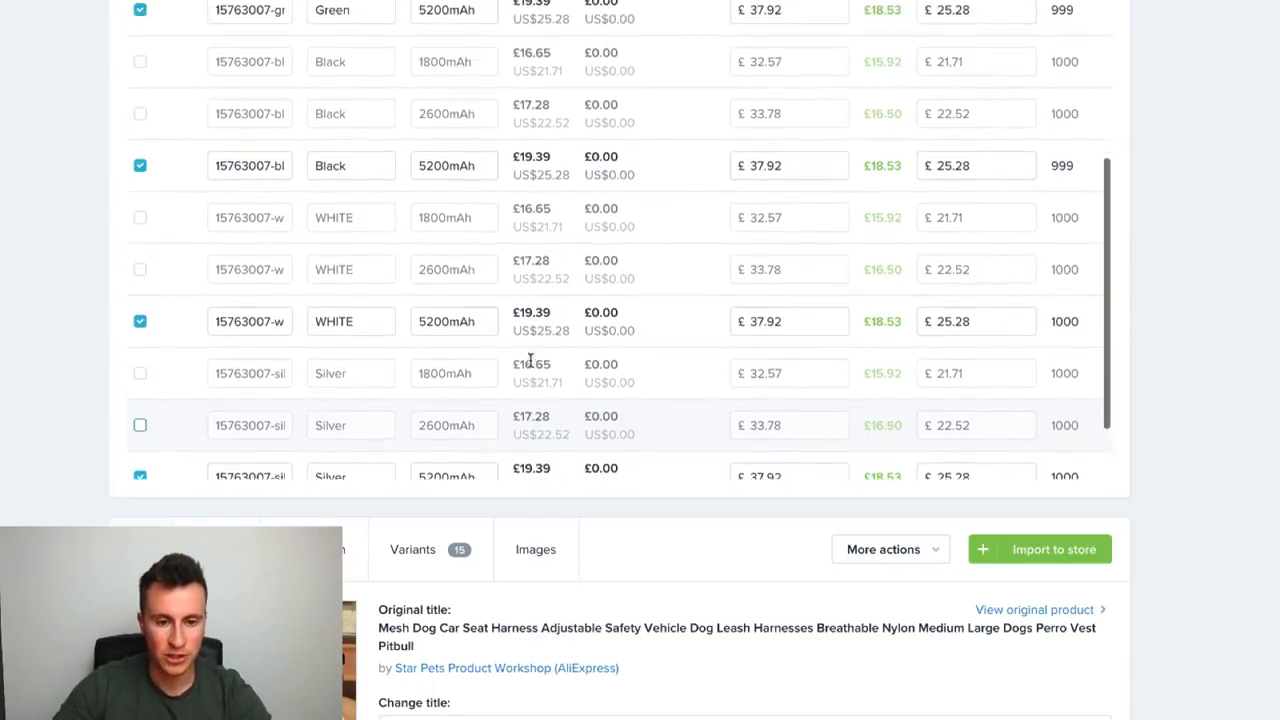
scroll(531, 360, down, 3)
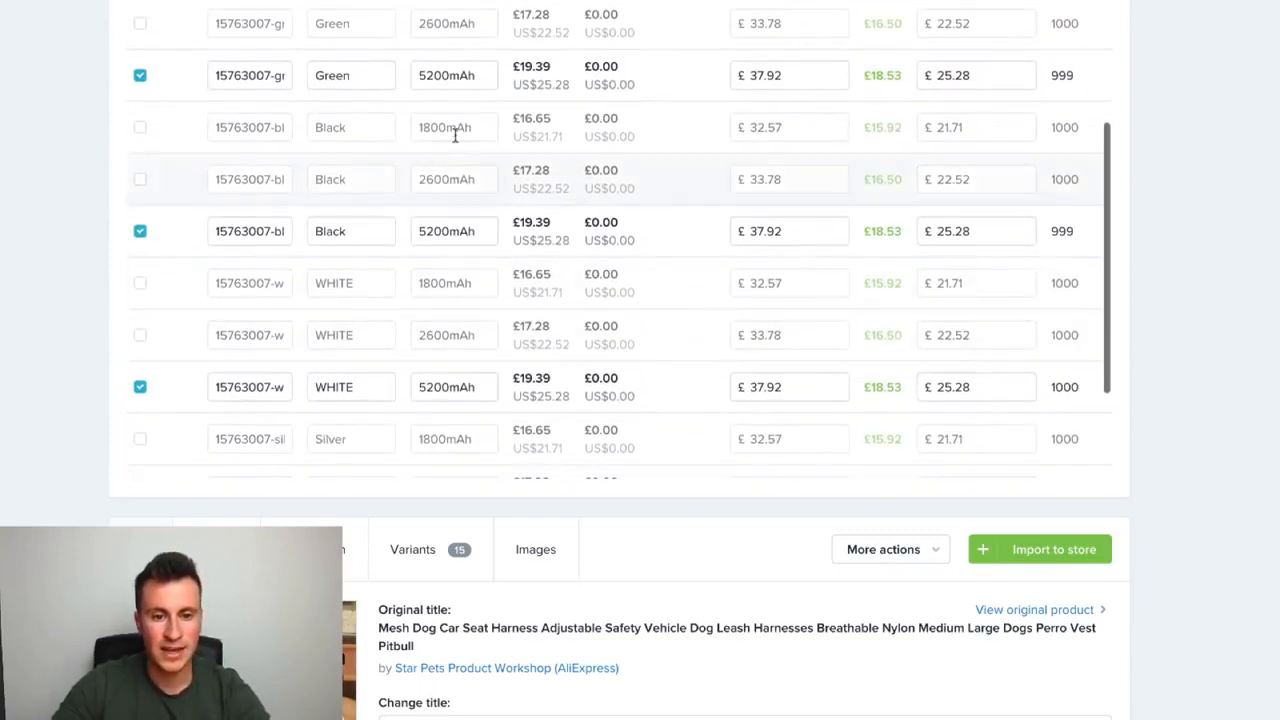
click(486, 76)
text(()
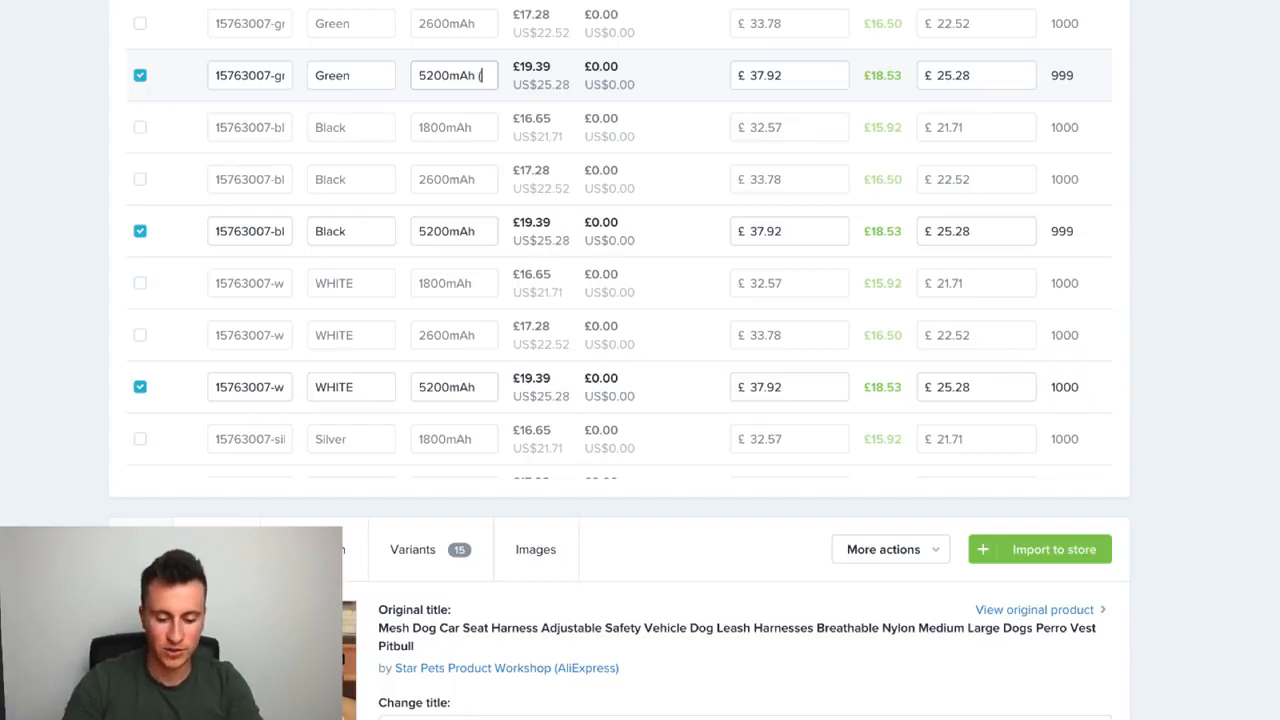
key(BackSpace)
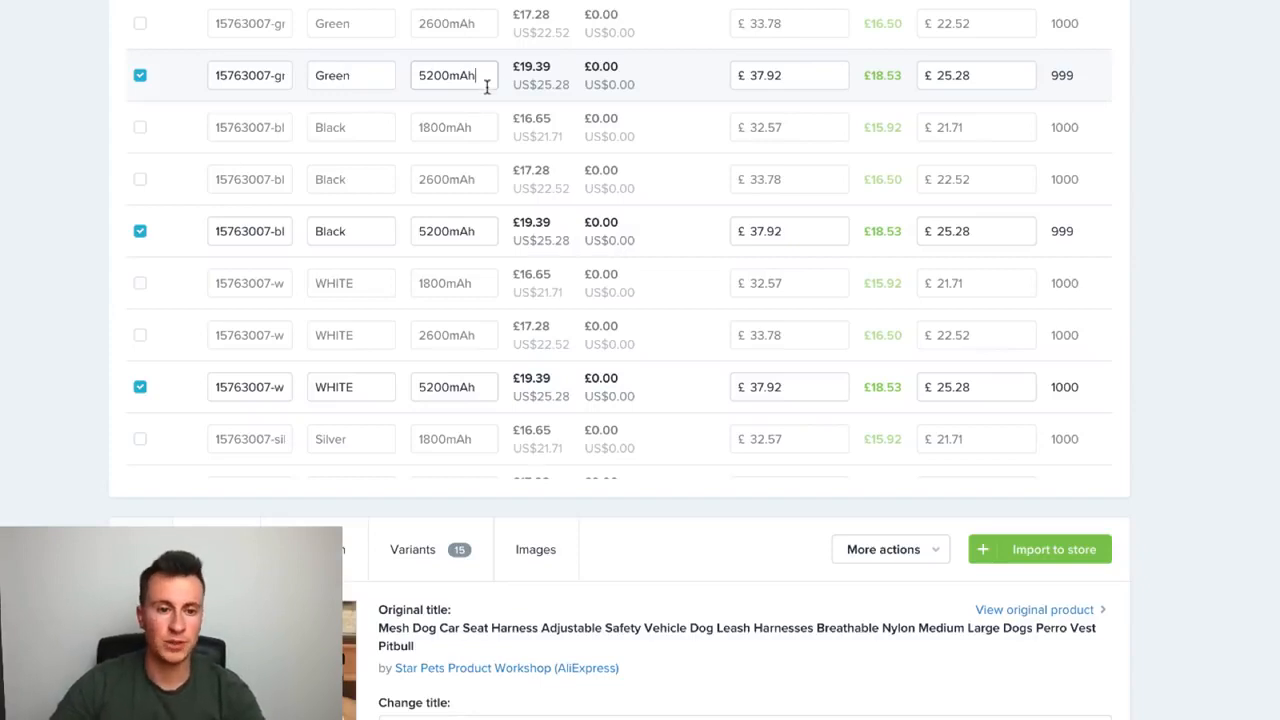
Set a new selling price of £39.99 for all of the charger's variants at once.
scroll(486, 89, up, 2)
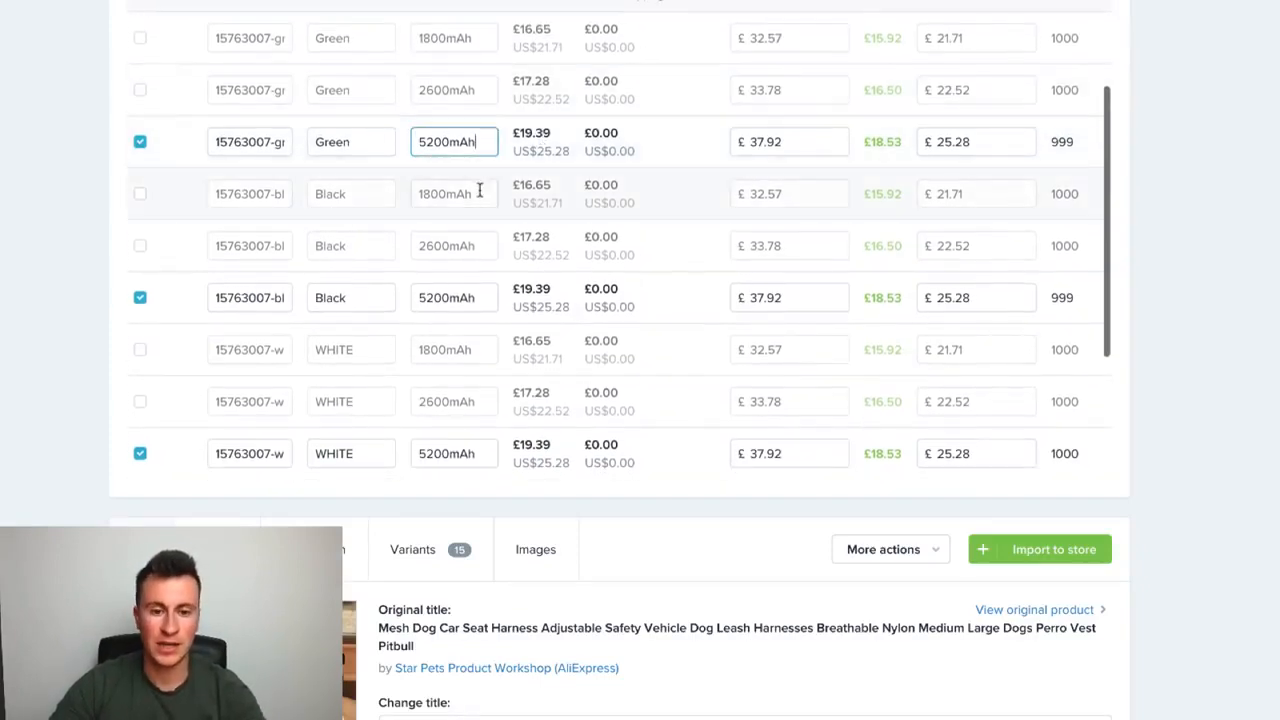
scroll(651, 180, up, 2)
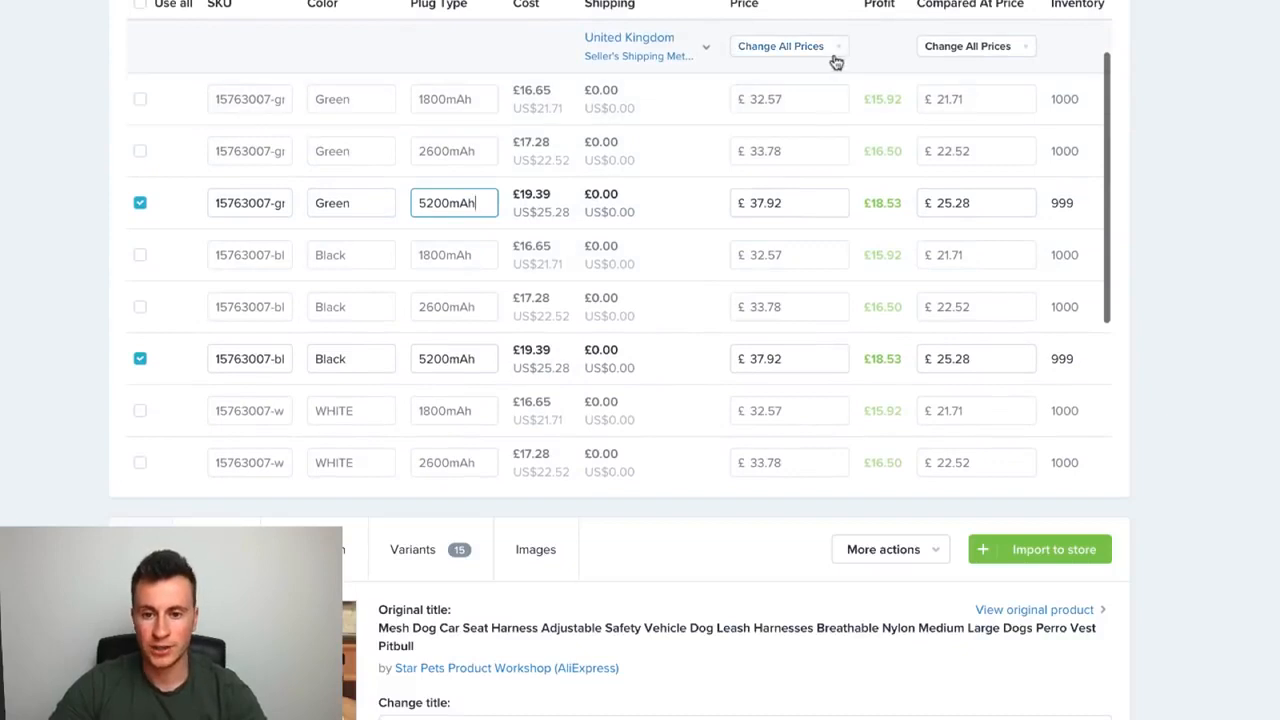
click(836, 60)
click(837, 53)
click(840, 54)
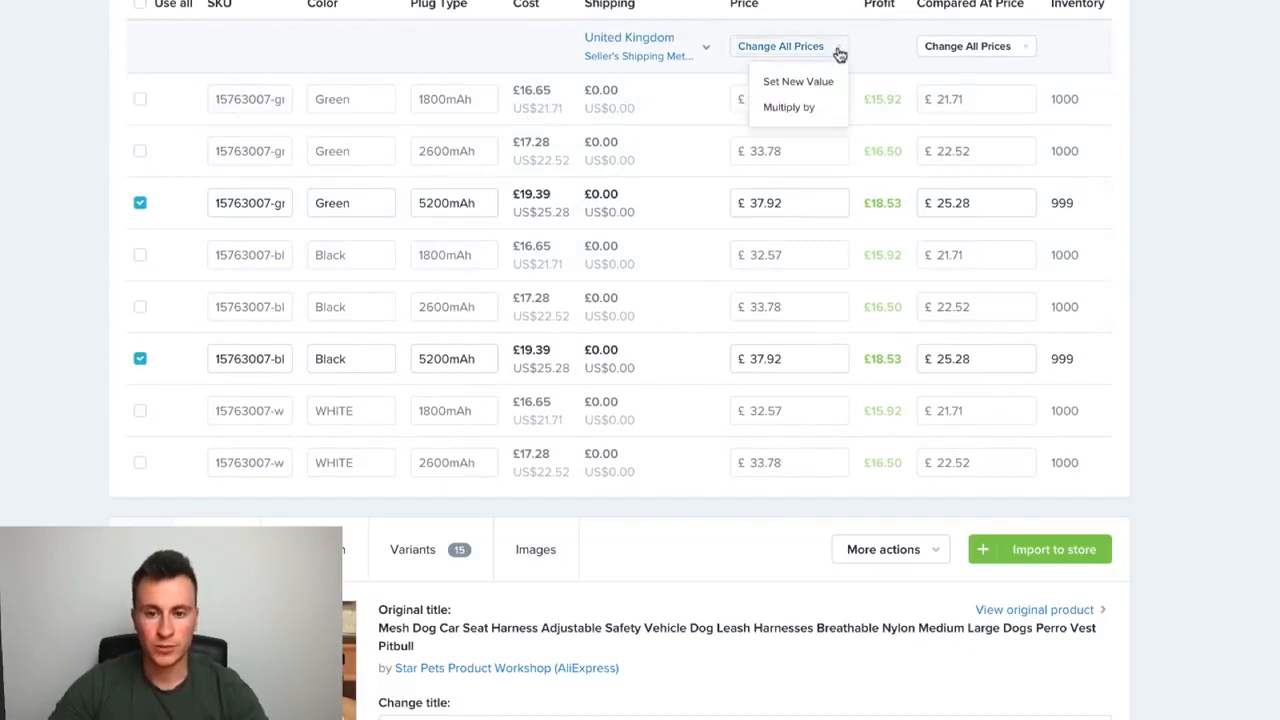
click(826, 82)
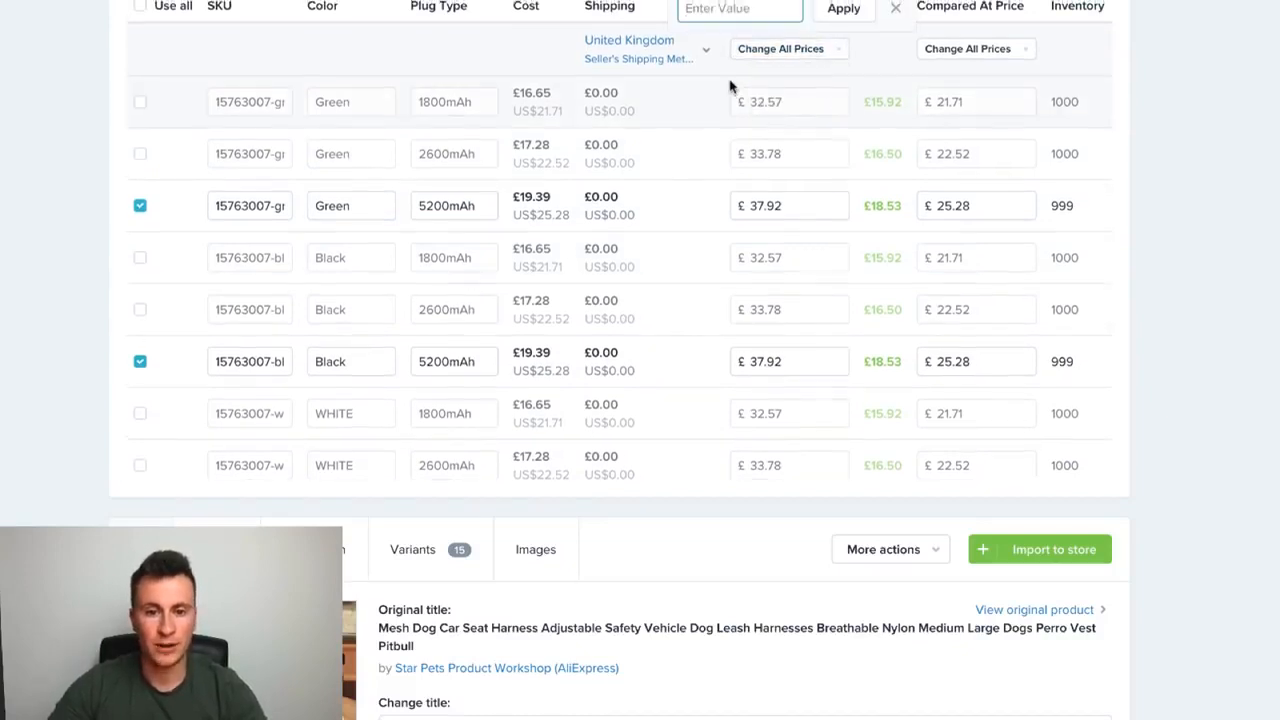
scroll(700, 80, up, 4)
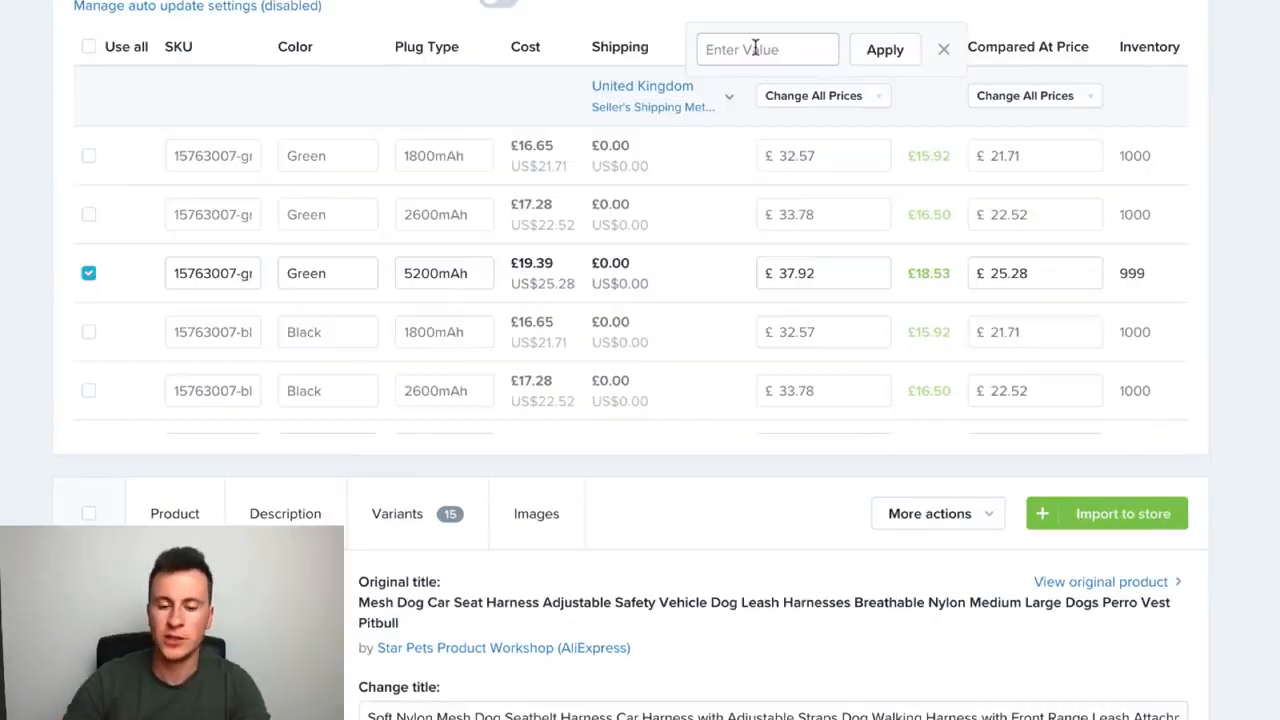
click(756, 48)
scroll(586, 278, down, 1)
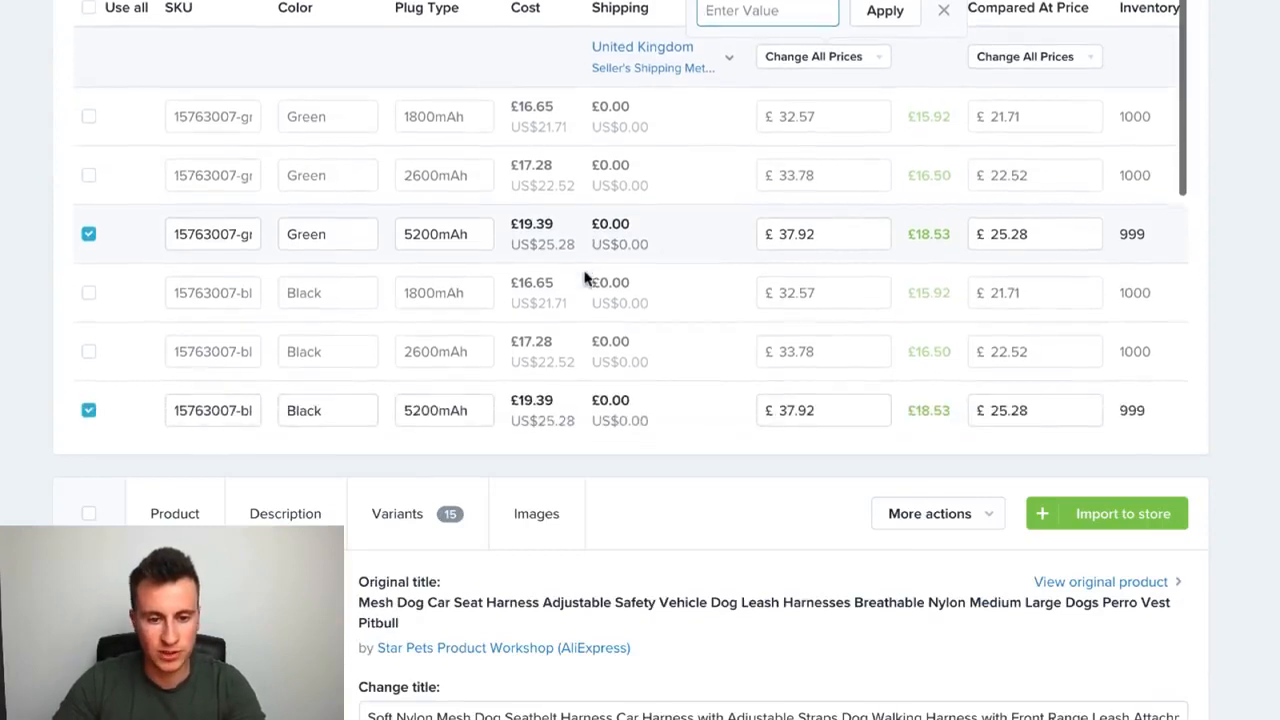
scroll(584, 276, up, 1)
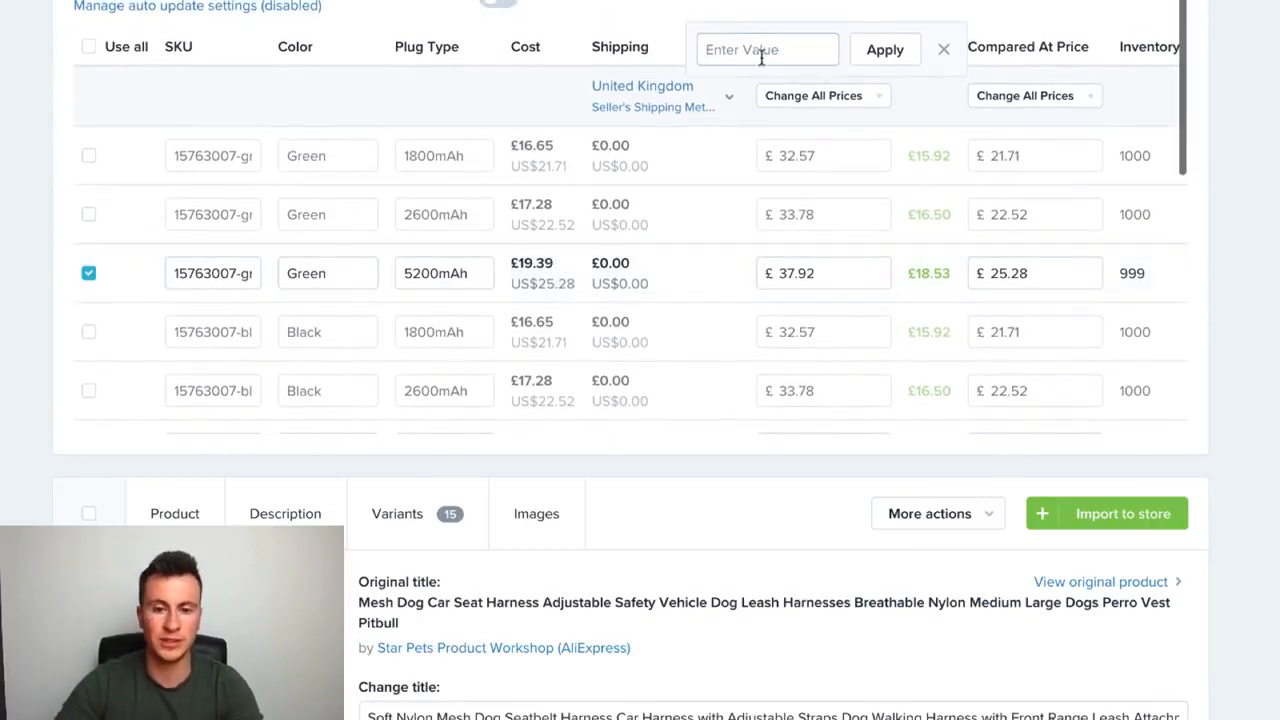
scroll(766, 54, up, 1)
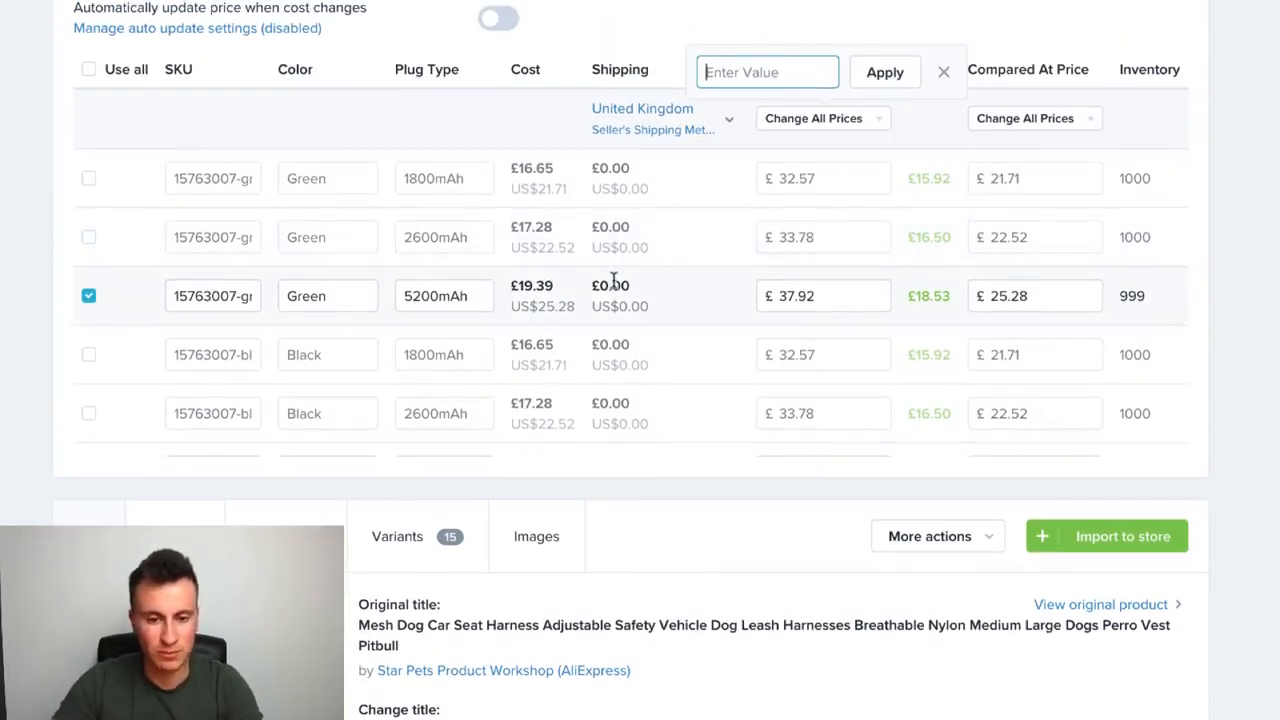
scroll(680, 210, up, 1)
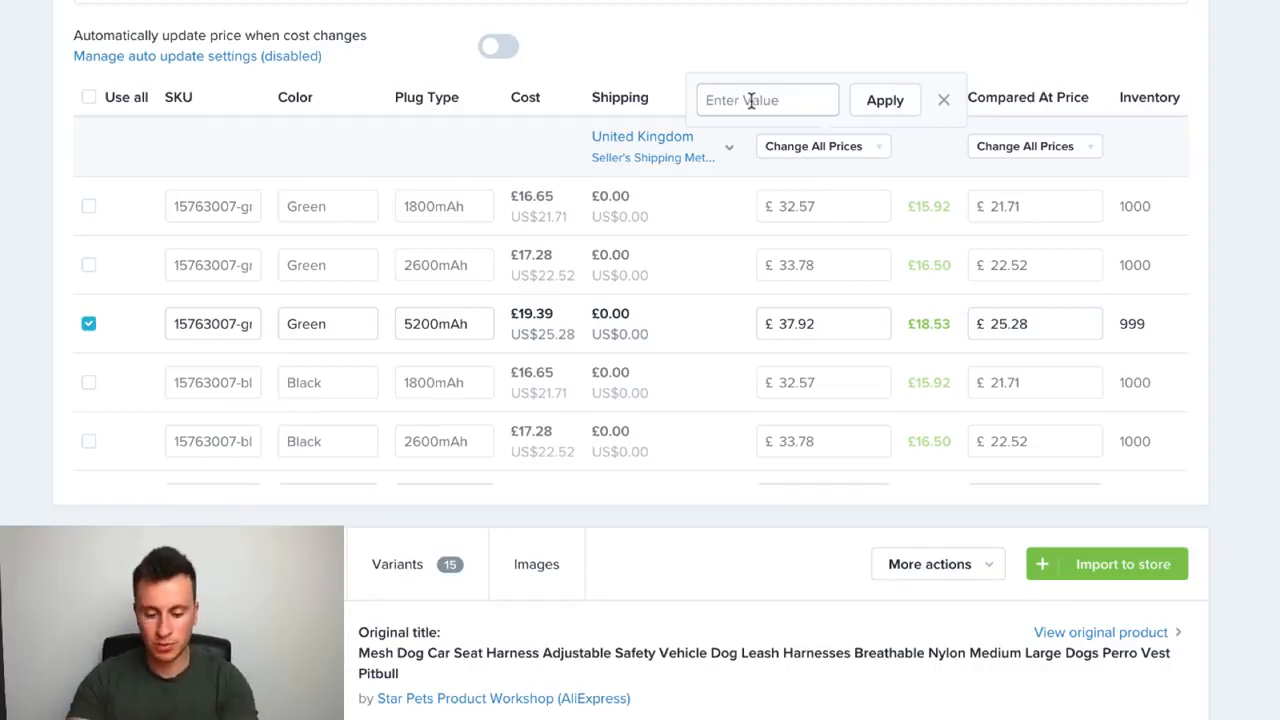
text(39.99)
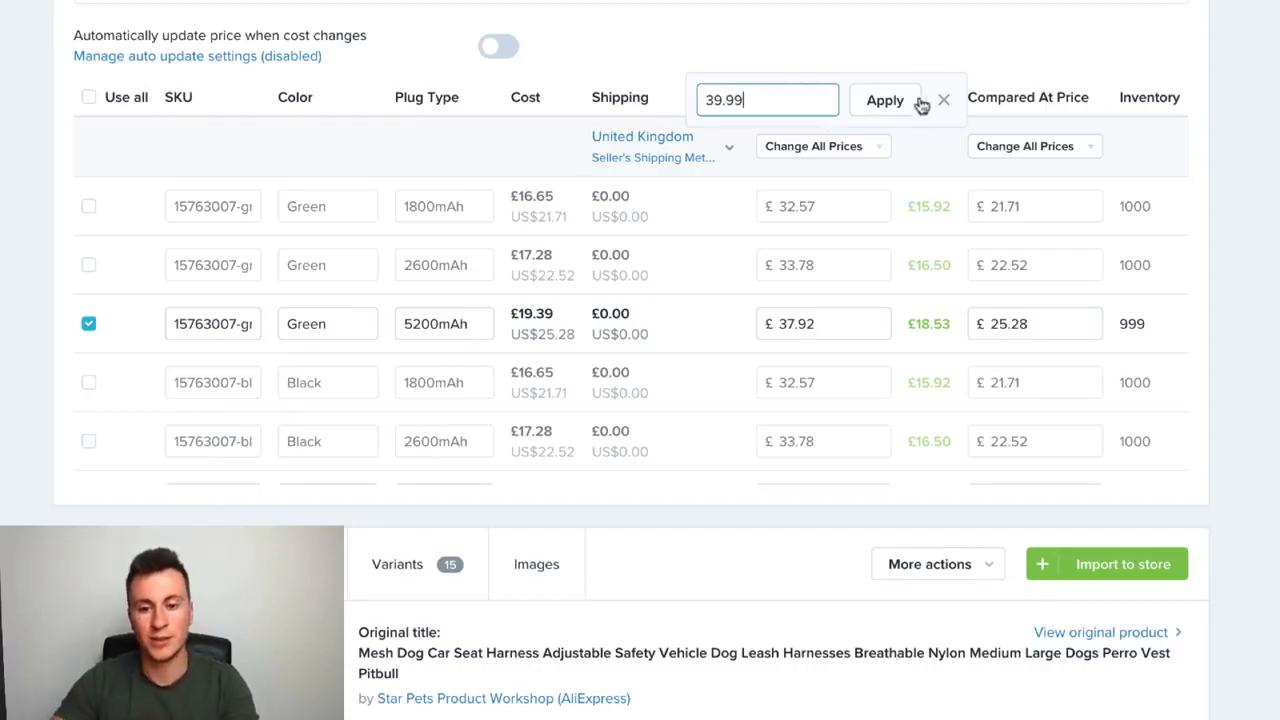
click(886, 101)
scroll(893, 332, down, 5)
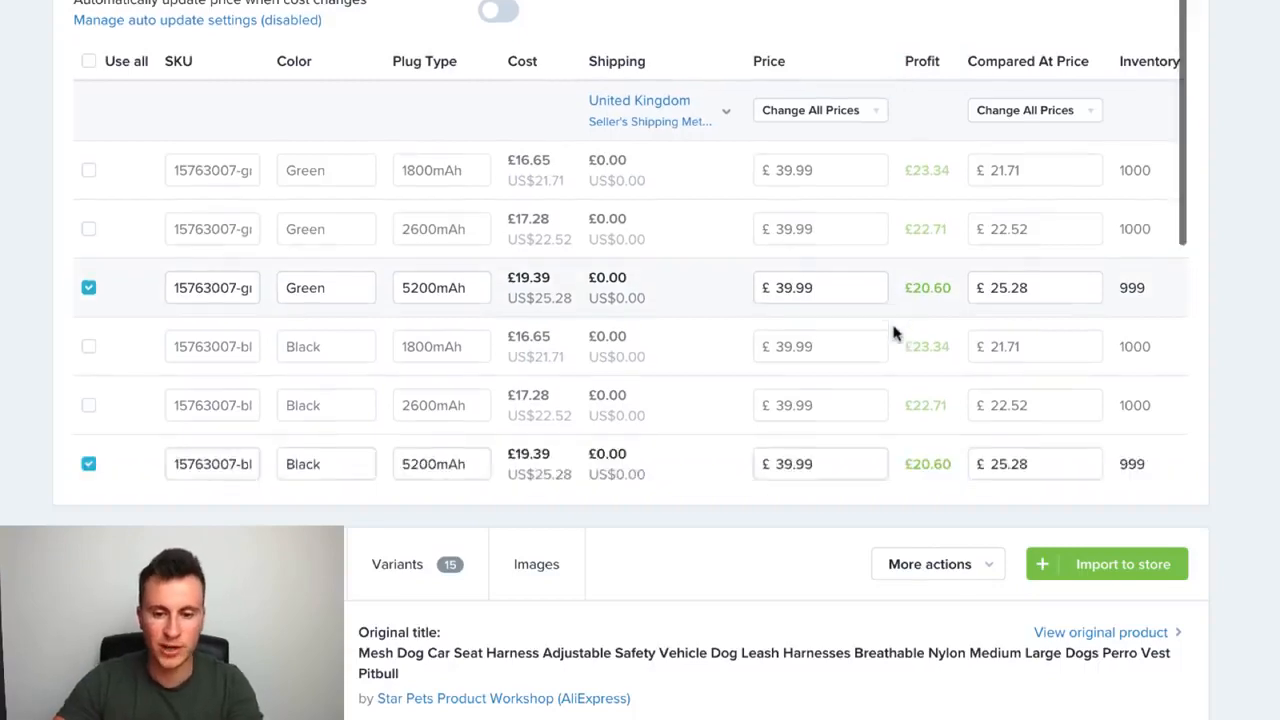
Set a new compared-at price of £49.99 for all of the charger's variants.
scroll(893, 332, up, 5)
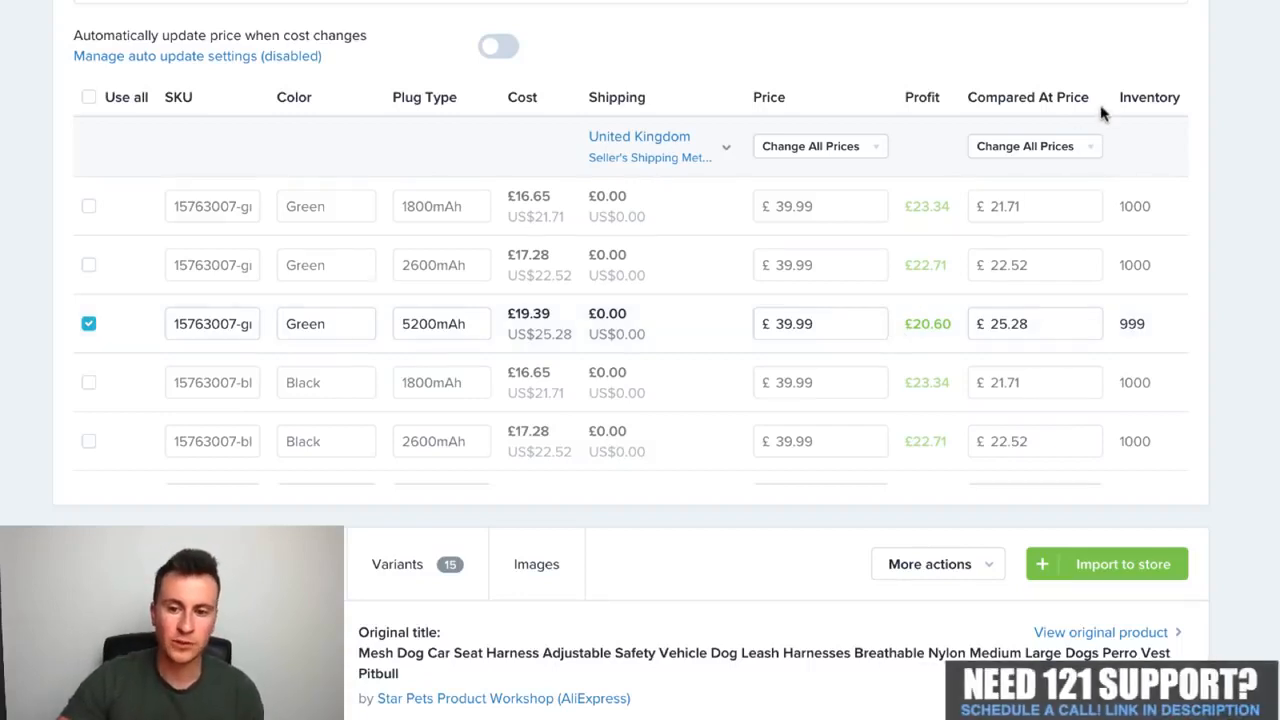
click(1085, 155)
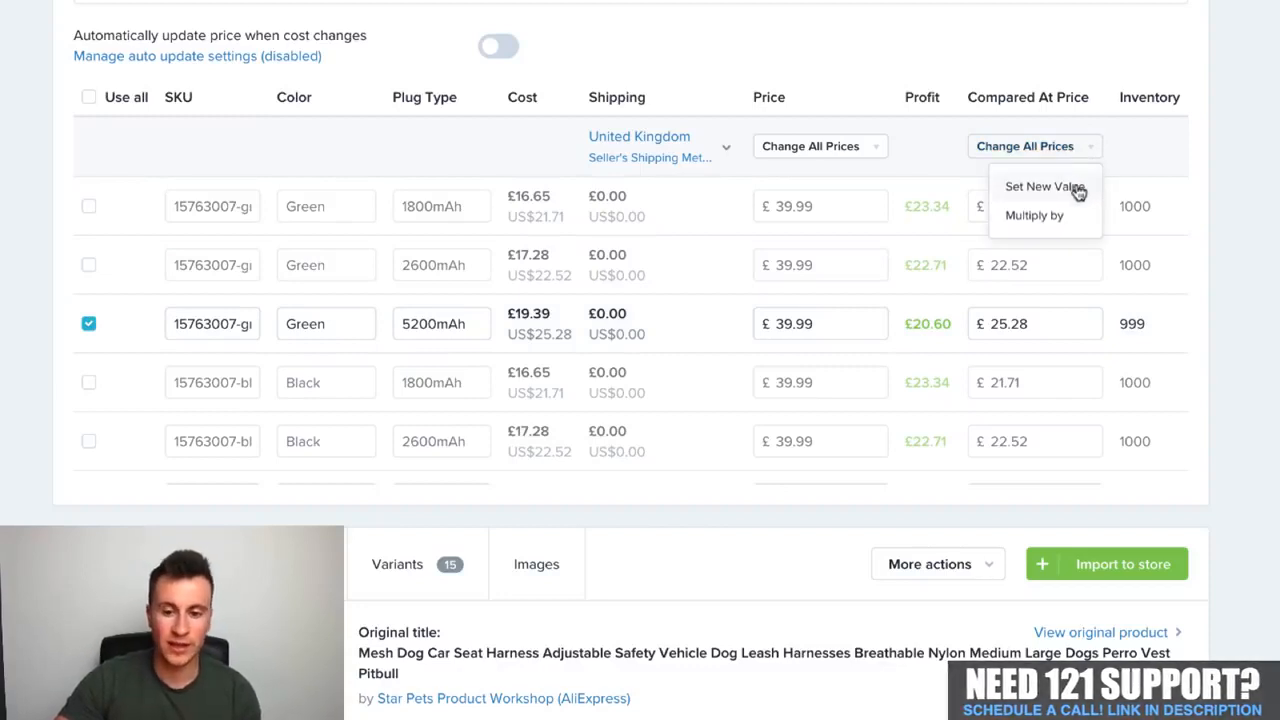
click(1086, 189)
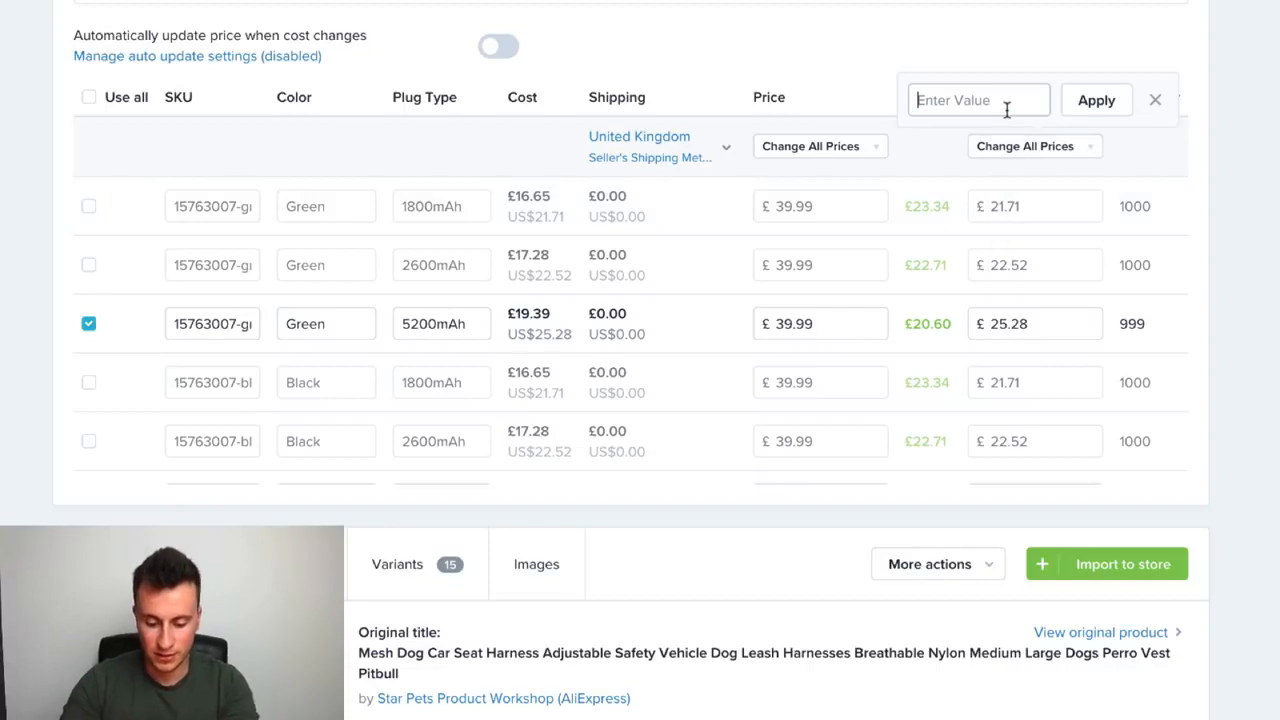
text(49.99)
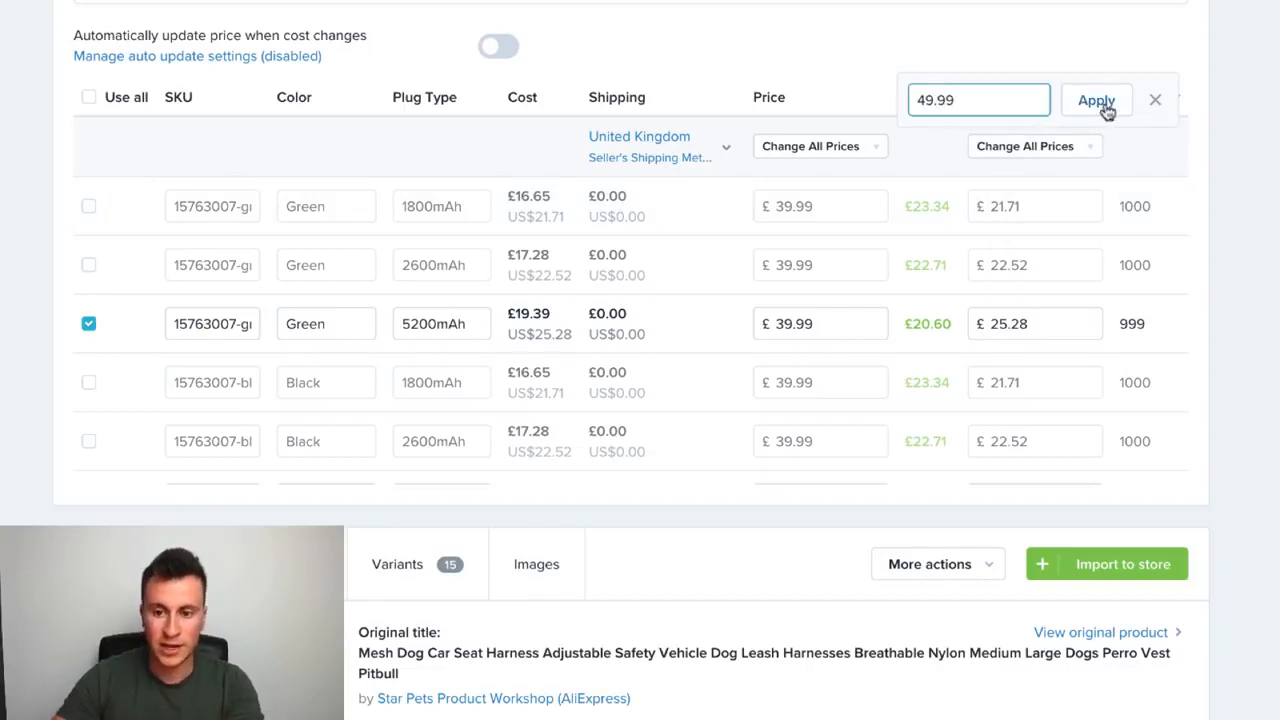
click(1100, 104)
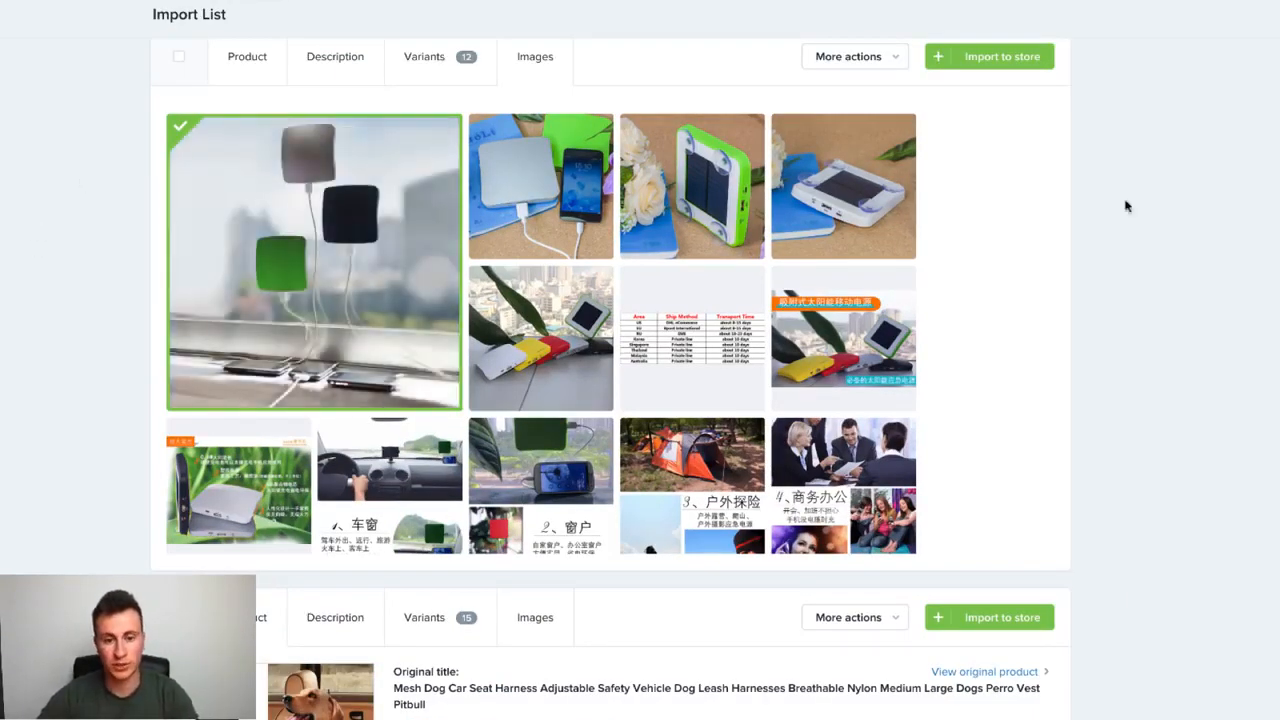
Include the car dashboard photo among the charger's product images, alongside the main image.
scroll(1145, 221, down, 1)
scroll(729, 360, down, 3)
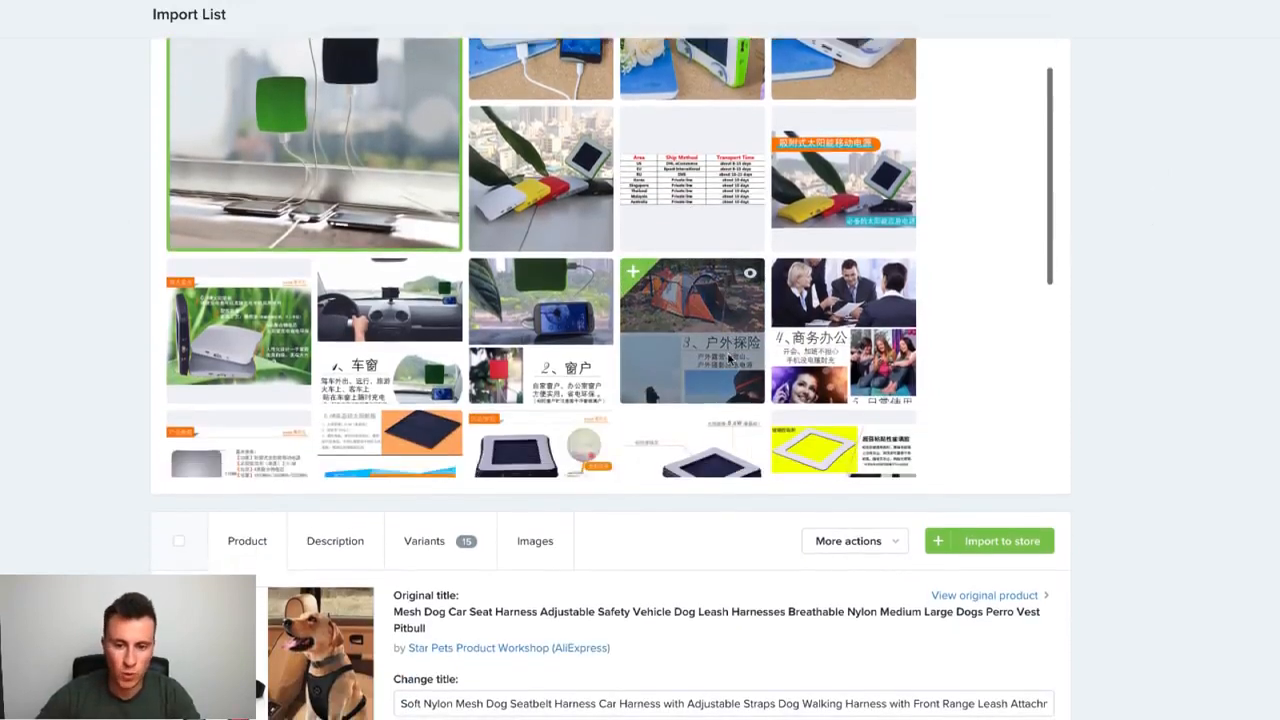
scroll(1014, 271, down, 3)
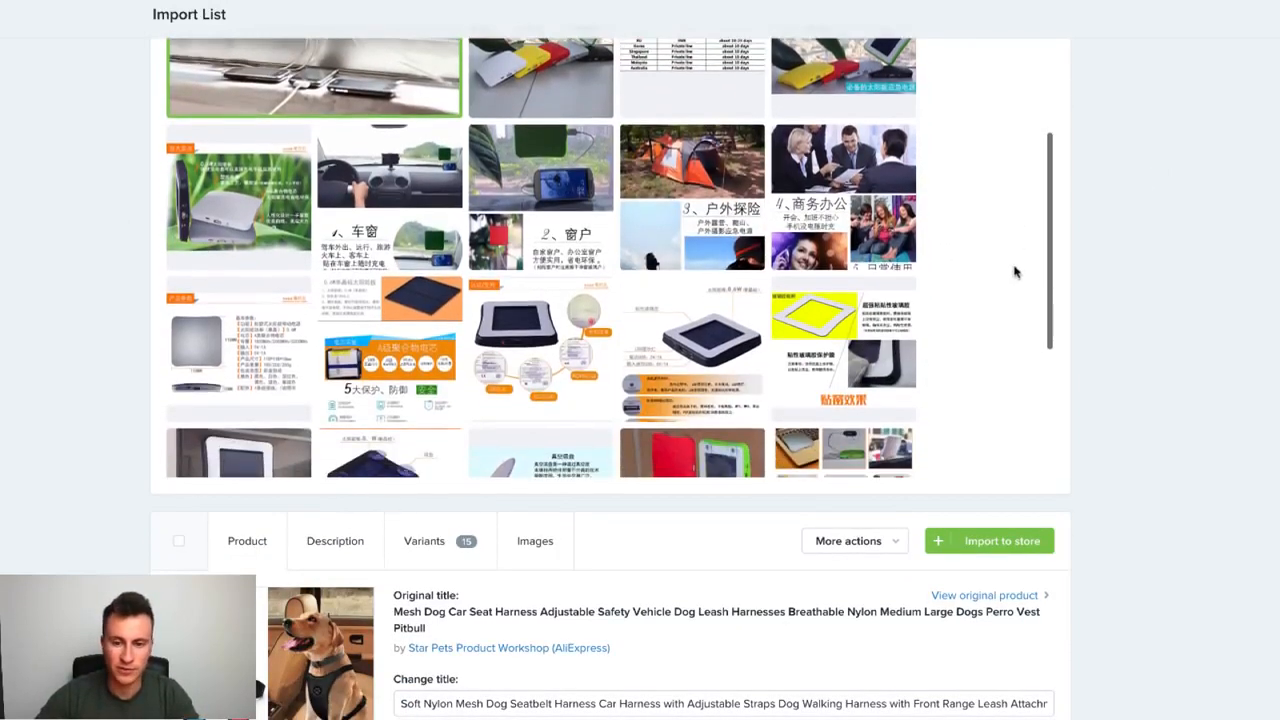
scroll(729, 322, down, 2)
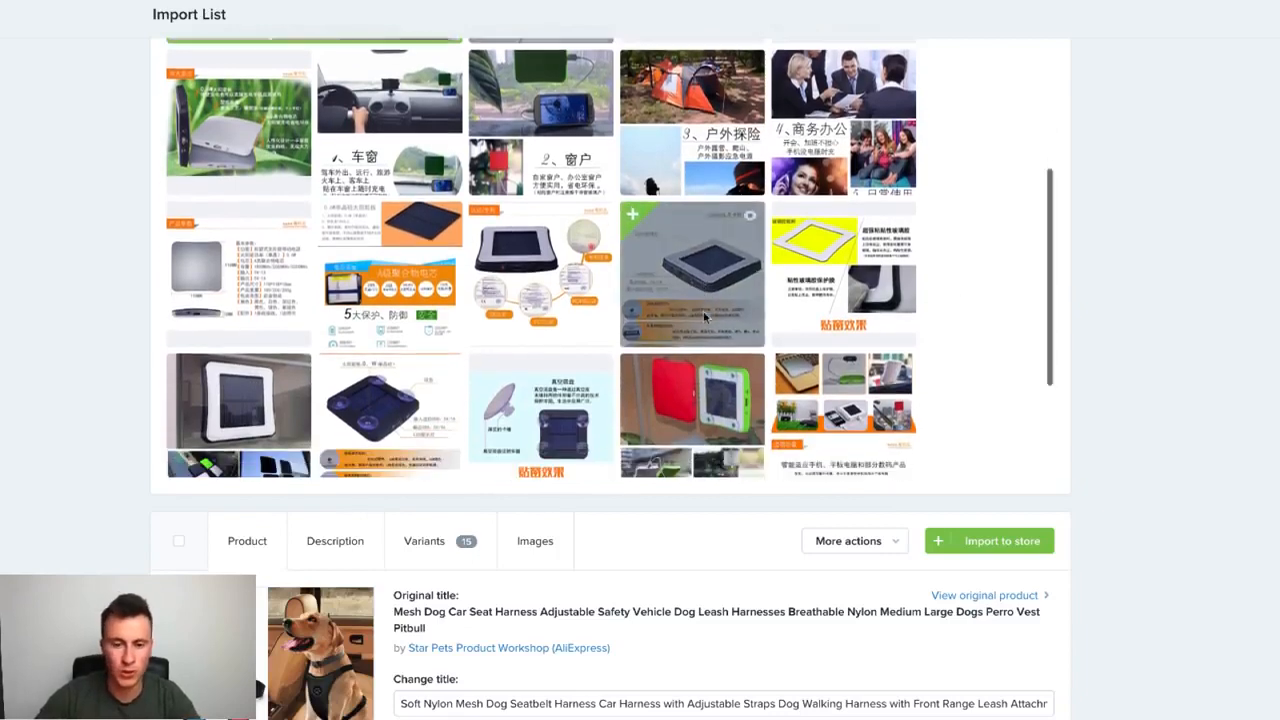
scroll(550, 290, up, 4)
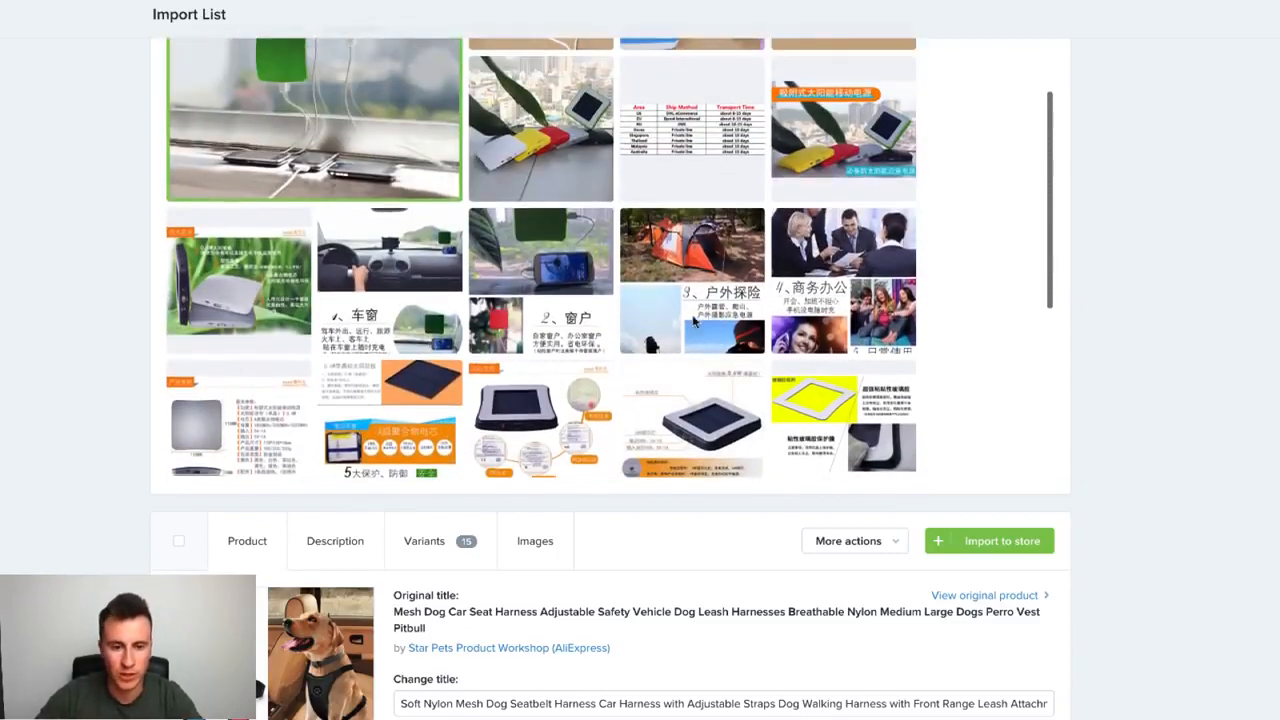
click(394, 261)
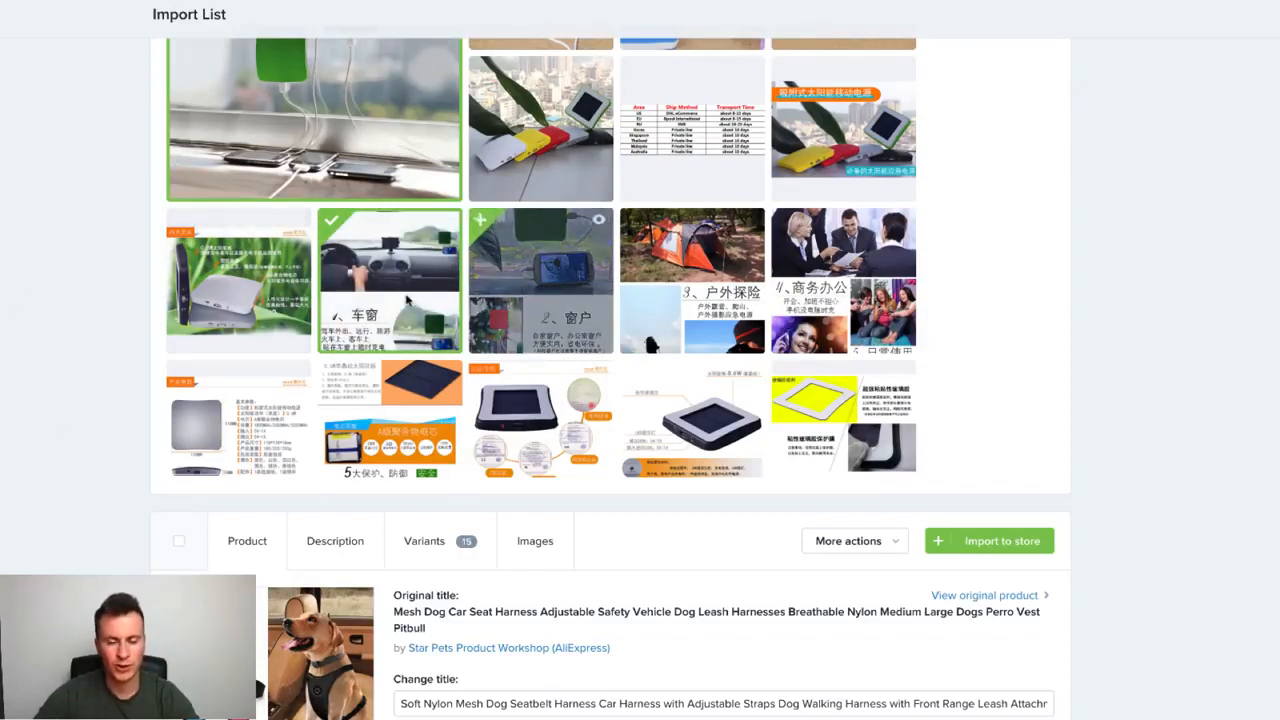
Examine the charger's remaining supplier images for ones suitable for the store listing.
scroll(971, 294, up, 1)
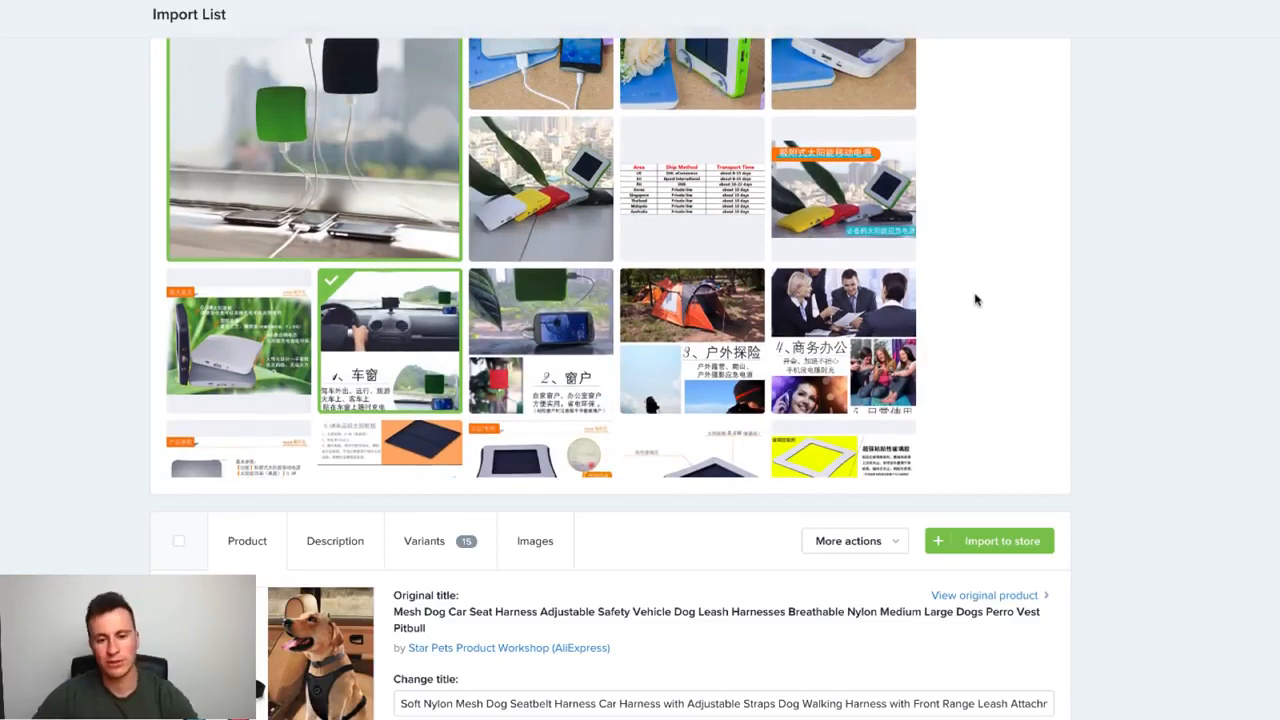
scroll(976, 299, up, 1)
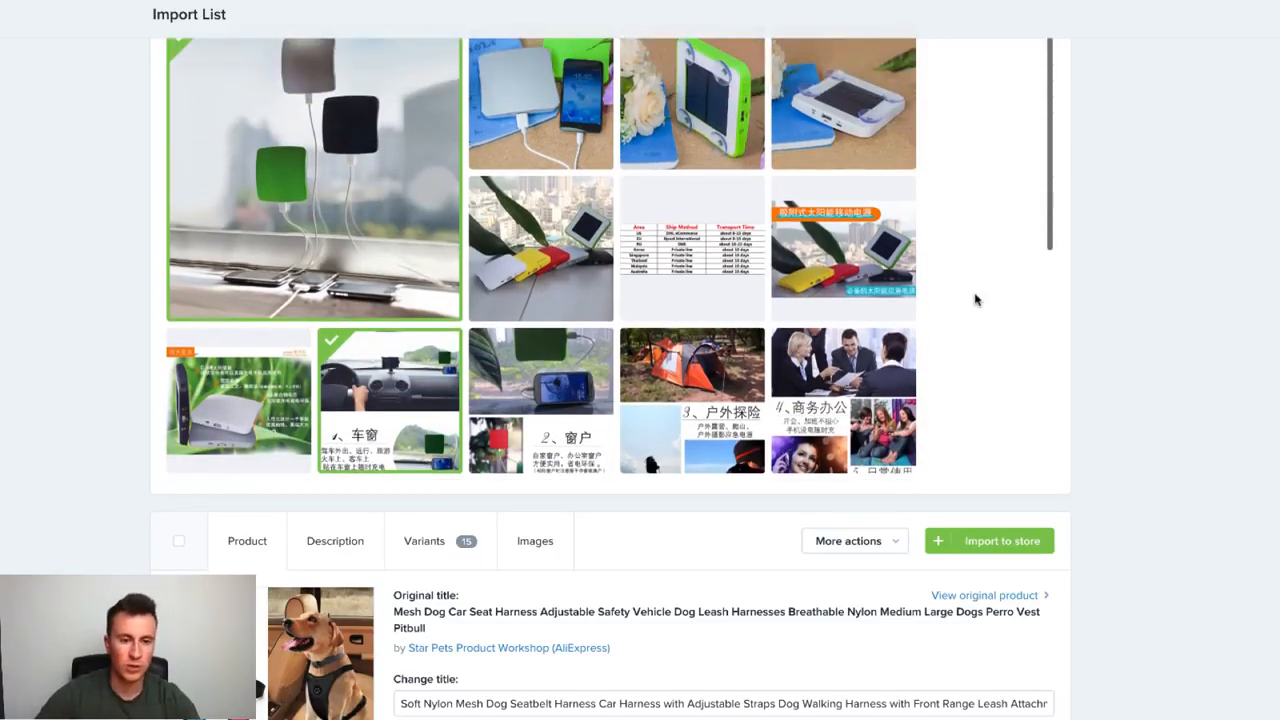
scroll(976, 299, down, 1)
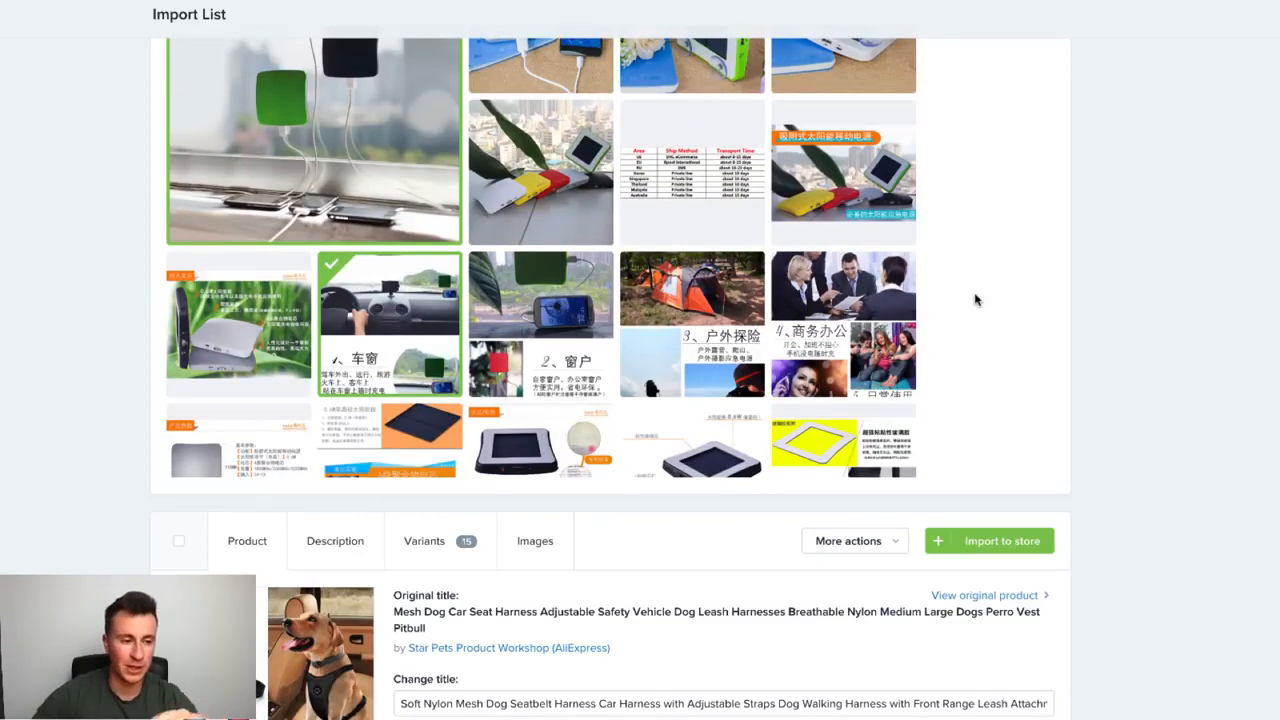
scroll(976, 299, up, 1)
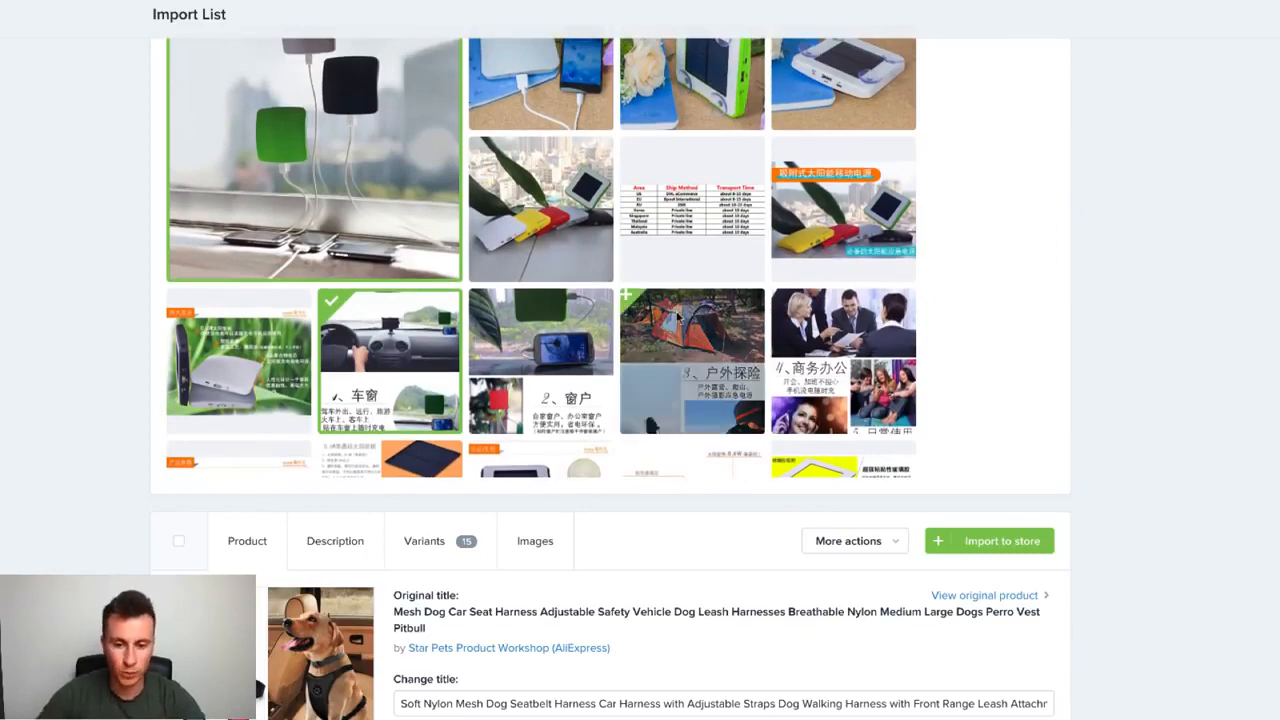
scroll(676, 310, down, 1)
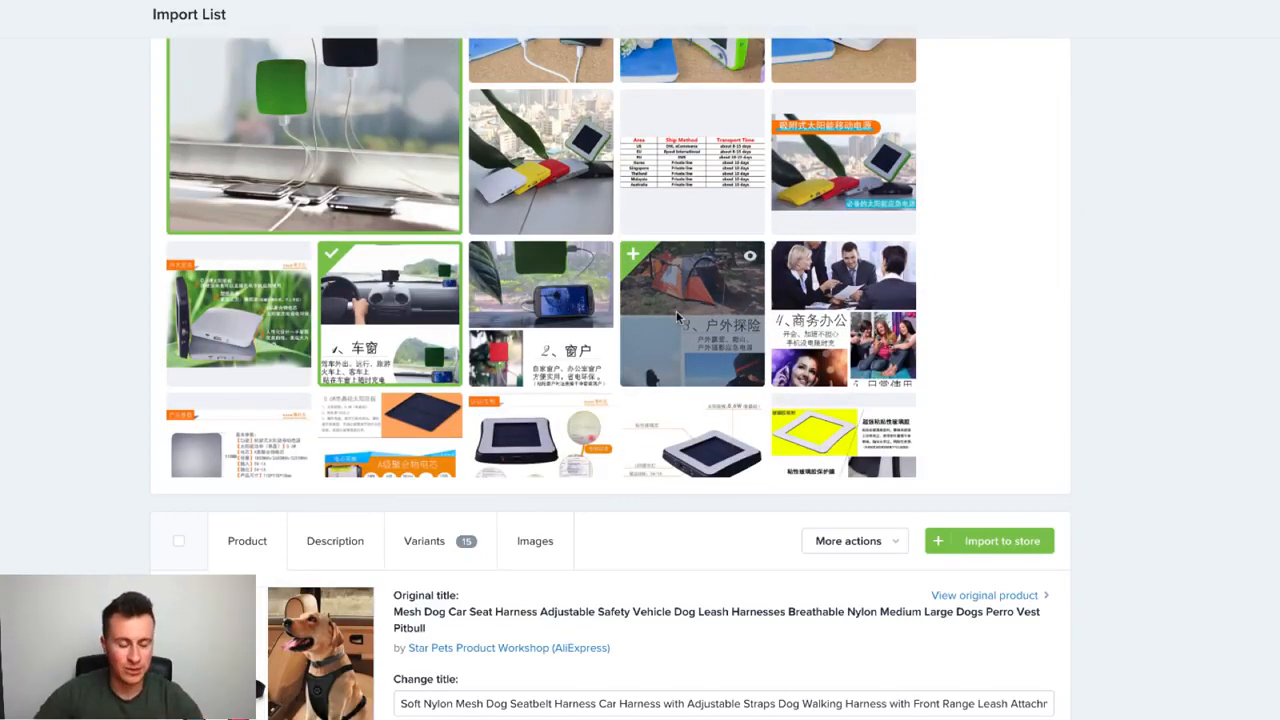
scroll(676, 310, down, 2)
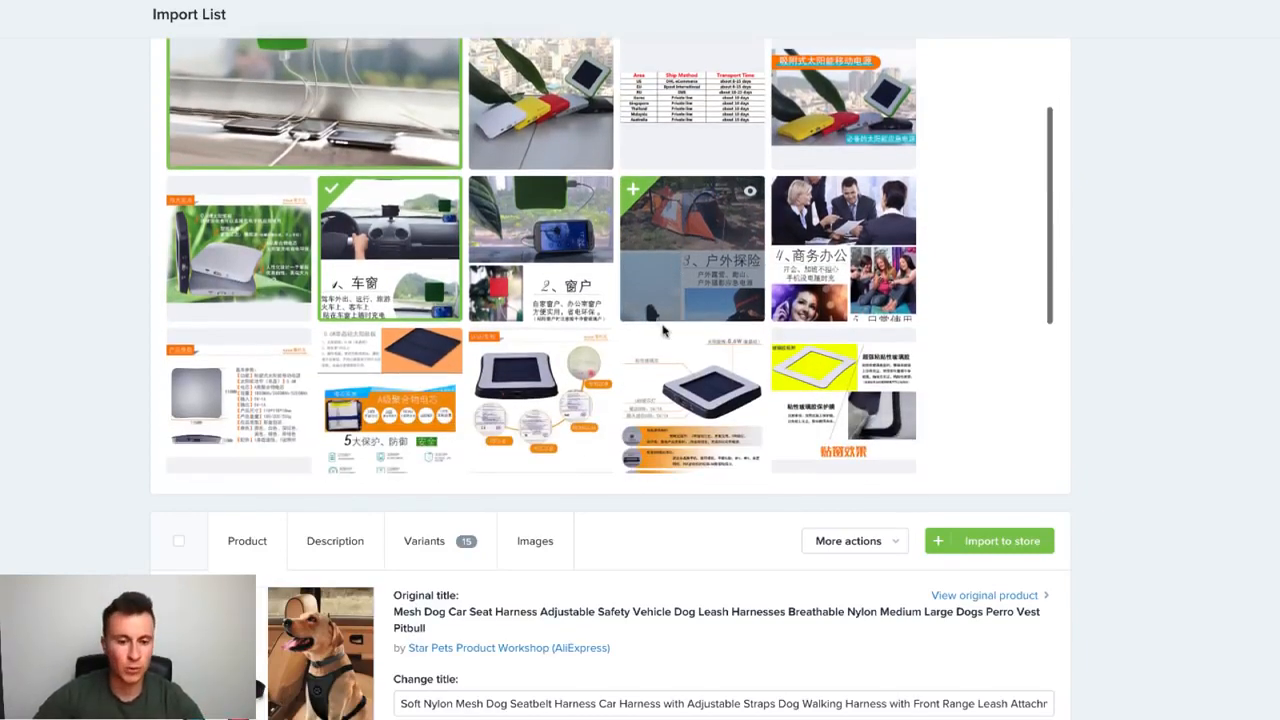
scroll(540, 400, down, 1)
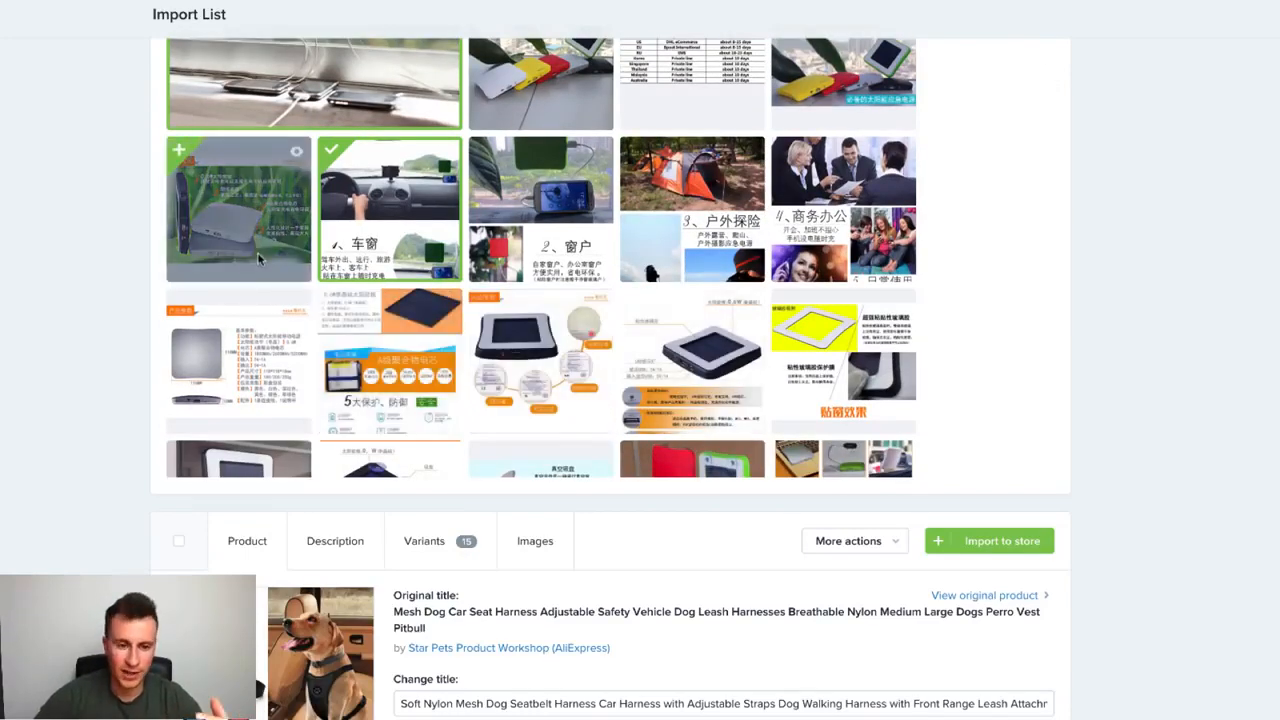
scroll(677, 386, up, 1)
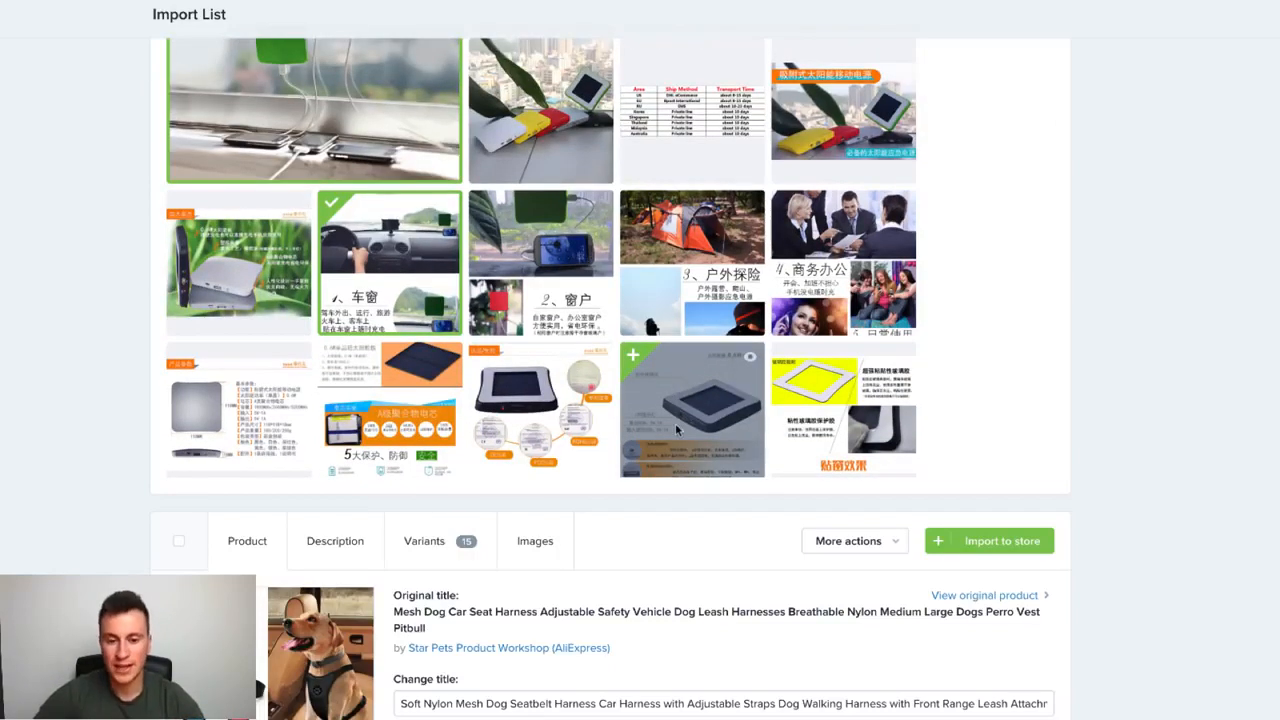
scroll(675, 423, up, 1)
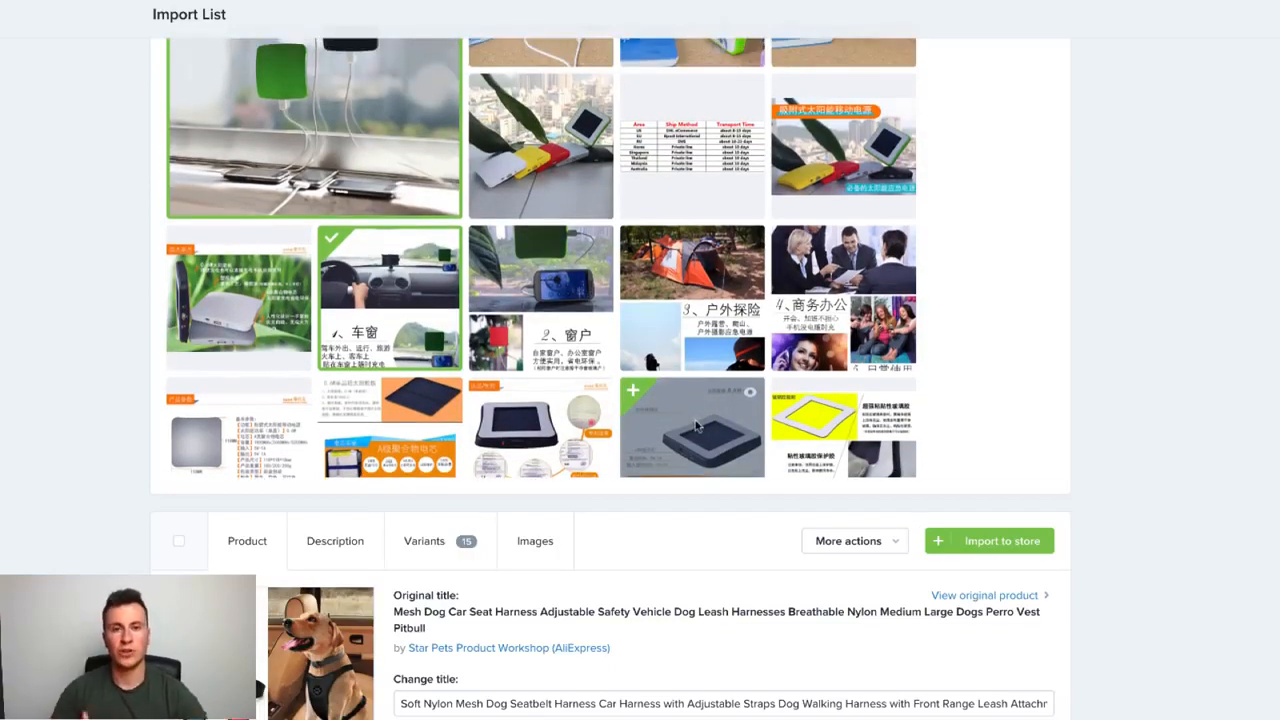
Include the orange camping tent image and the final image of white and green chargers on a car window.
scroll(697, 425, up, 2)
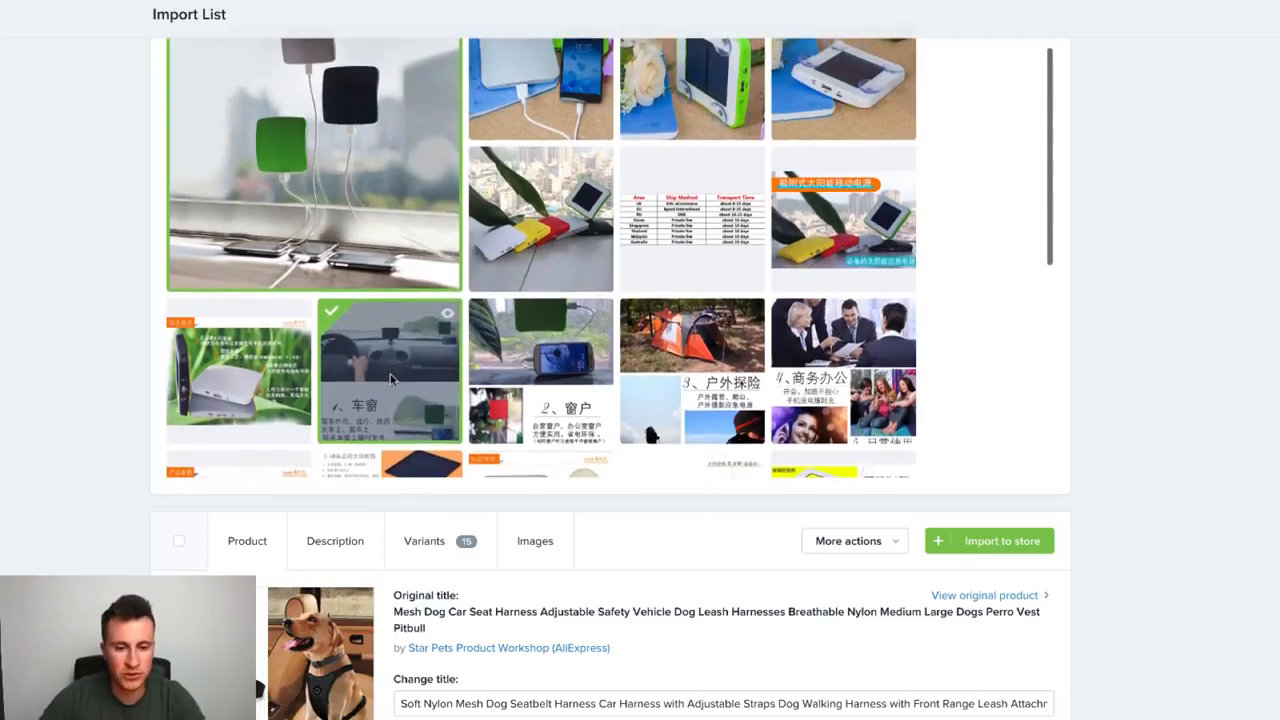
click(695, 362)
scroll(578, 374, down, 1)
scroll(578, 374, down, 4)
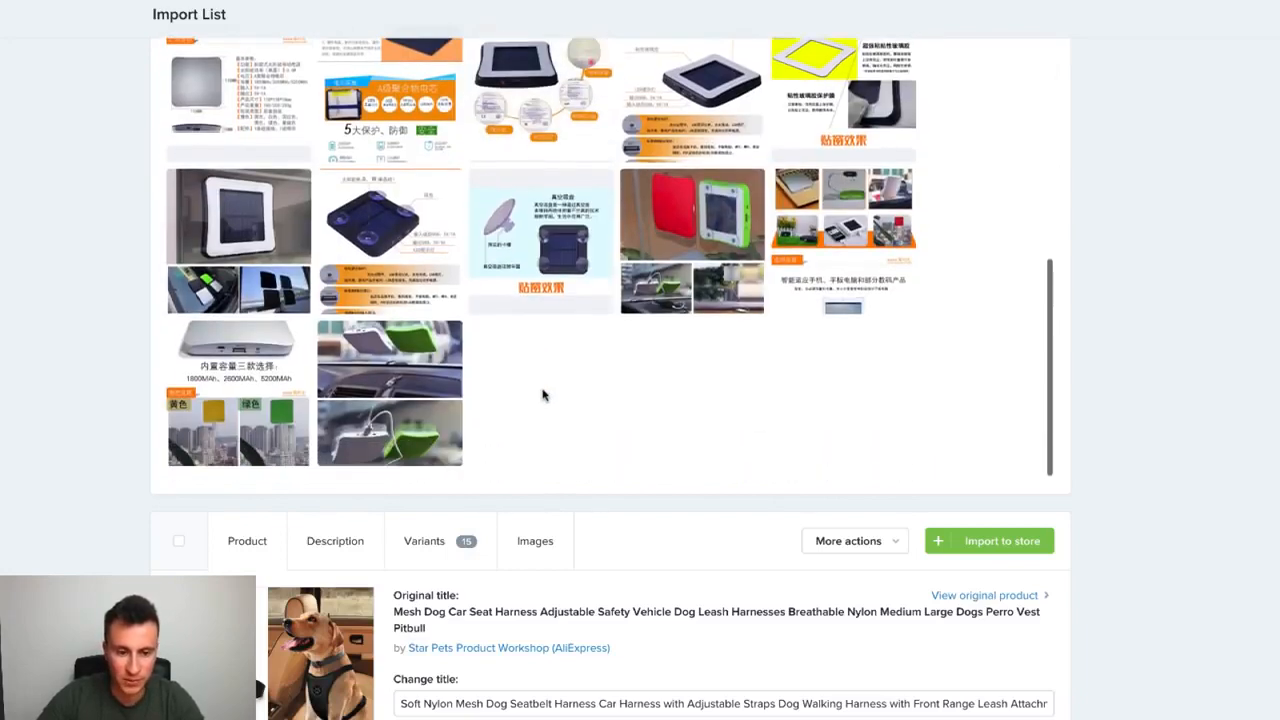
click(406, 363)
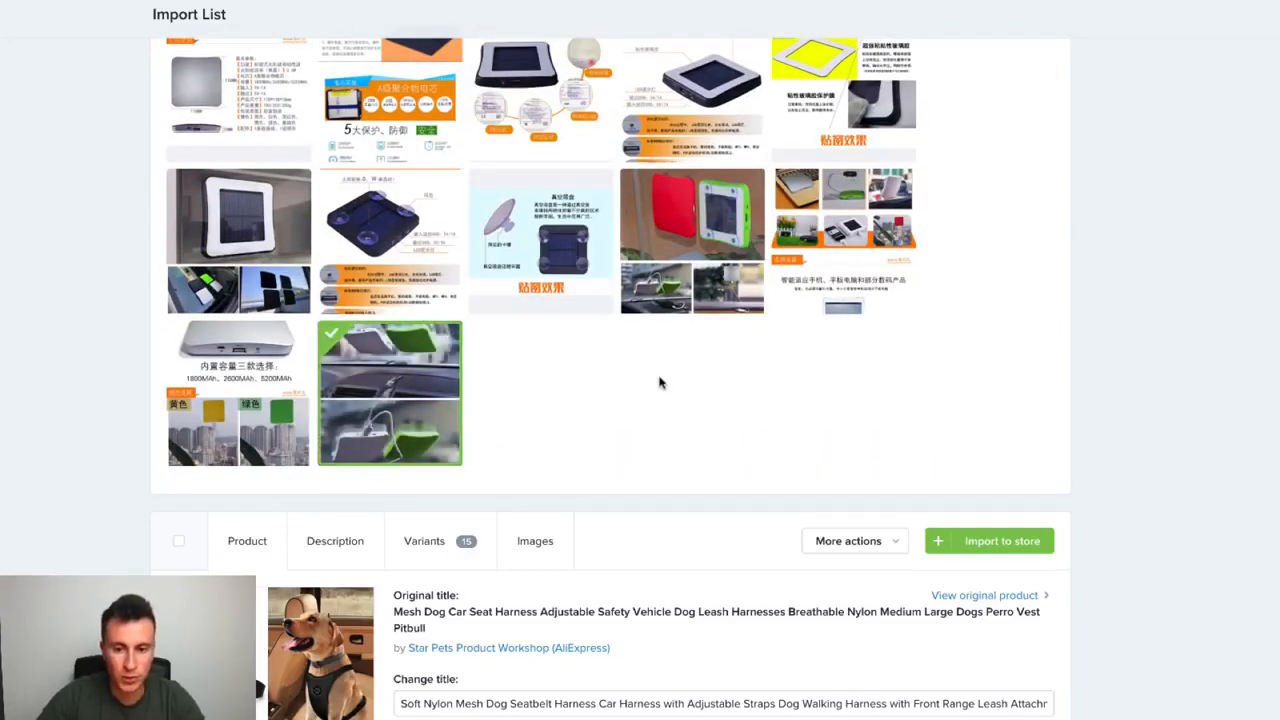
Import the solar window charger from the import list into the store.
scroll(660, 381, up, 5)
scroll(660, 381, up, 5)
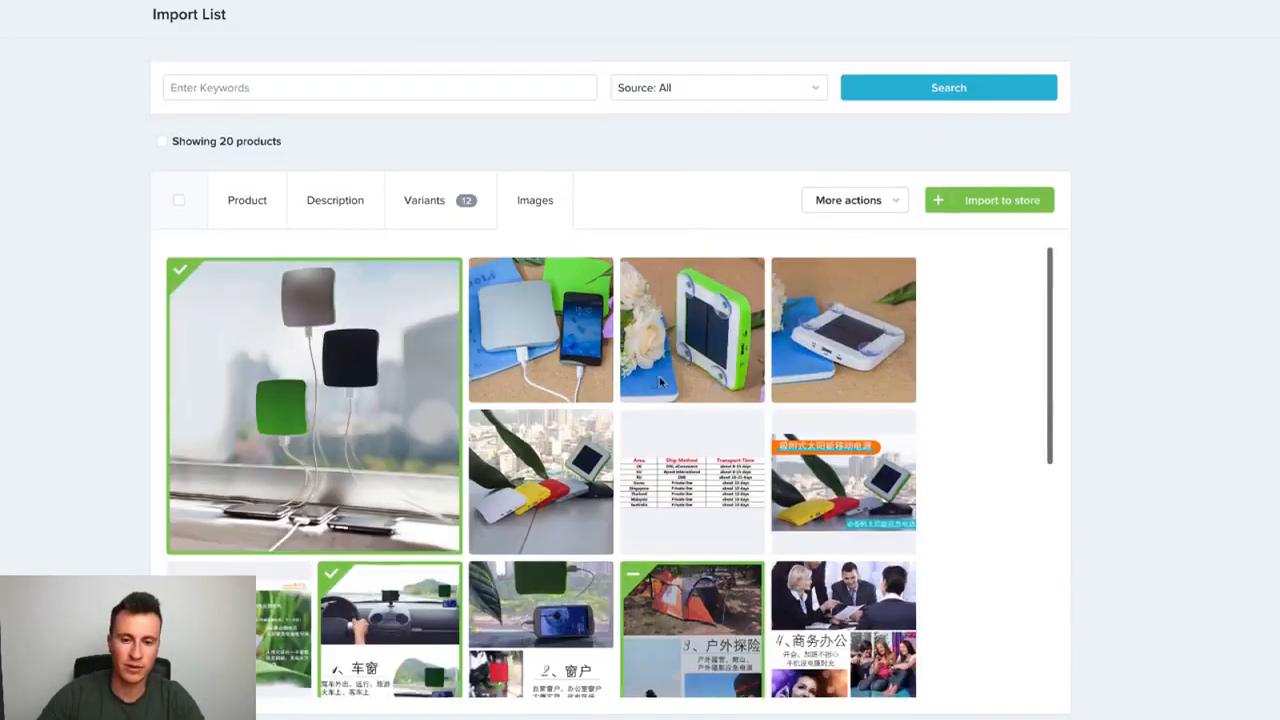
click(986, 208)
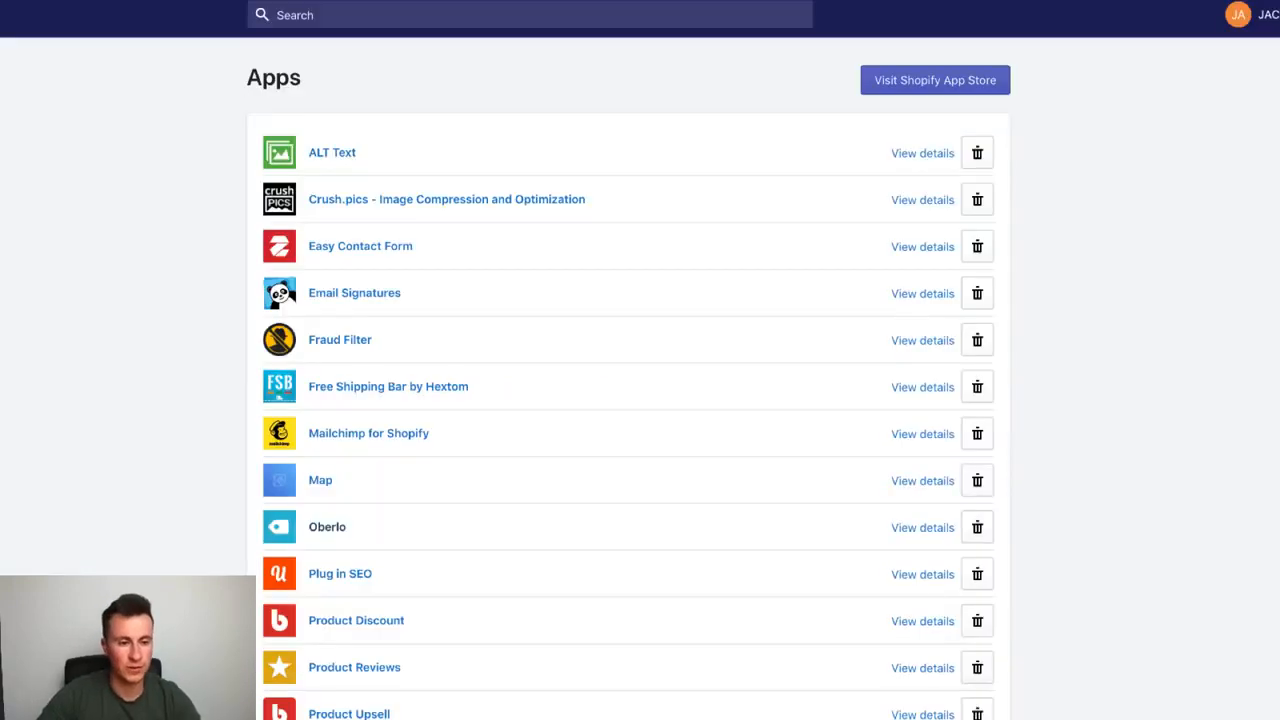
Open Oberlo from the store's apps, and preview the imported Travel Wise Solar Sticky Charger on the storefront.
click(327, 527)
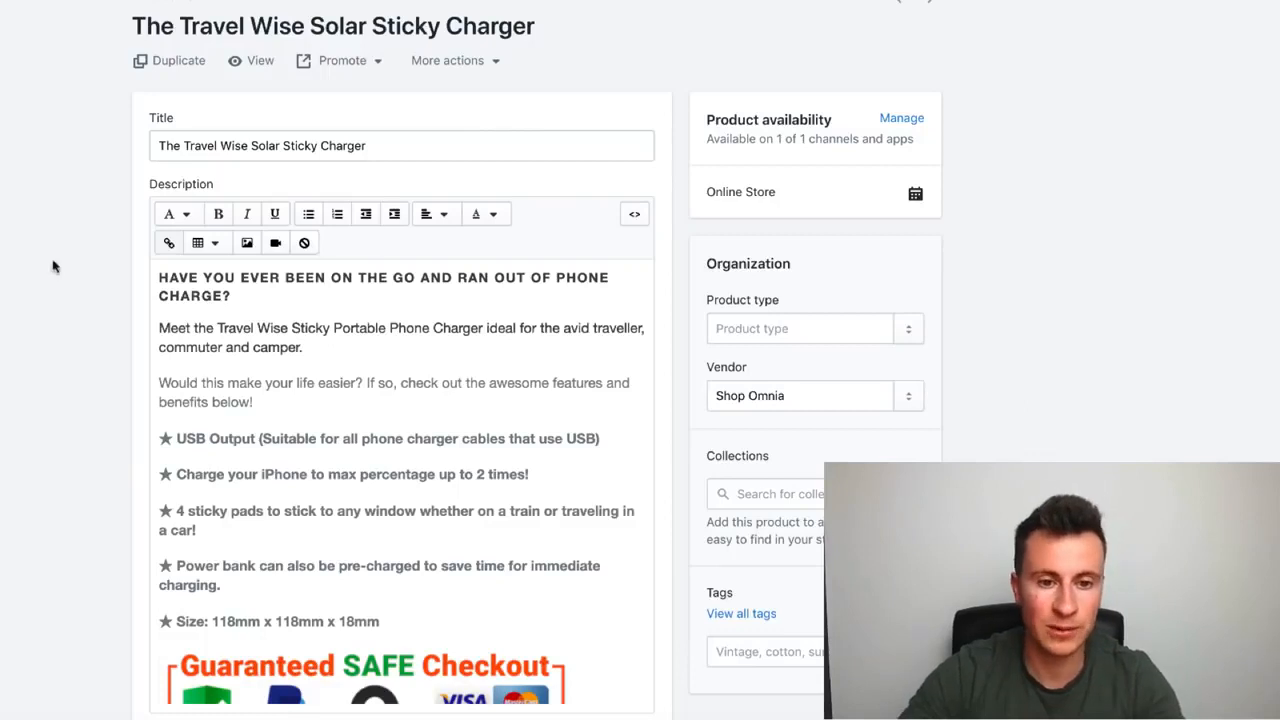
scroll(47, 350, down, 1)
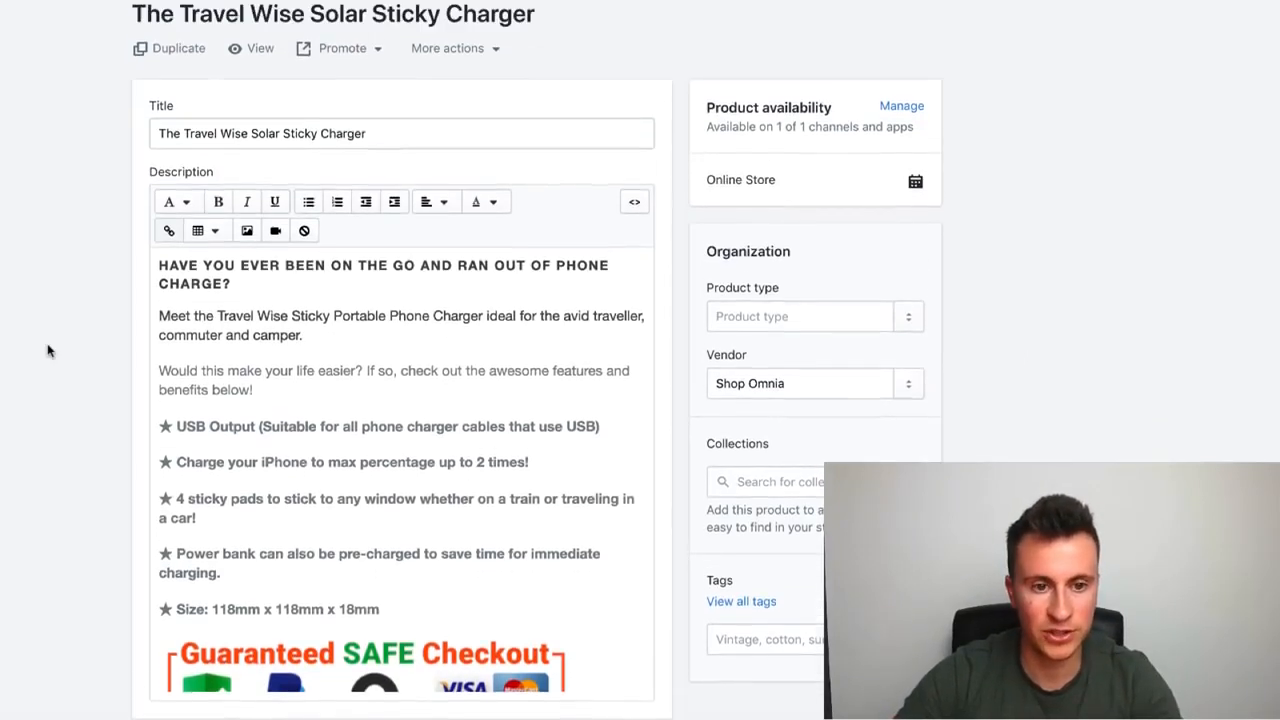
scroll(47, 350, up, 1)
click(237, 62)
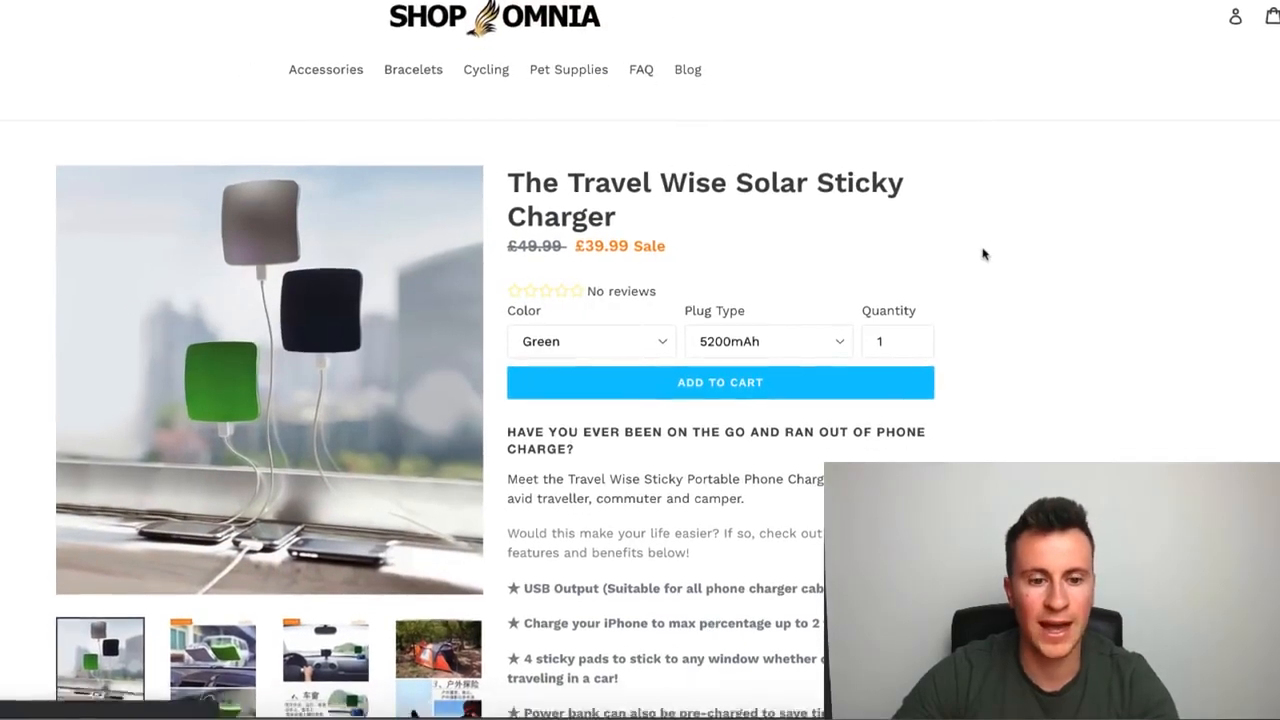
Examine the charger's storefront page, including its prices, options, images, description and guarantee banners.
scroll(988, 289, down, 4)
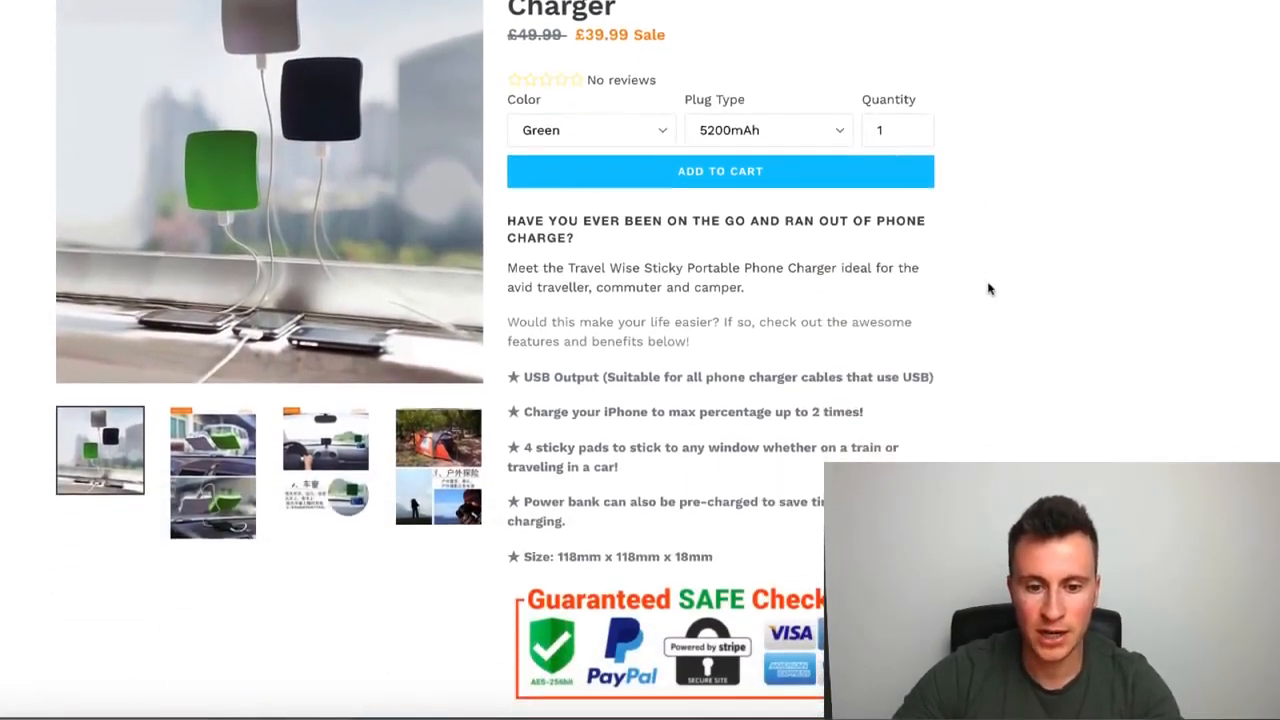
scroll(988, 289, down, 1)
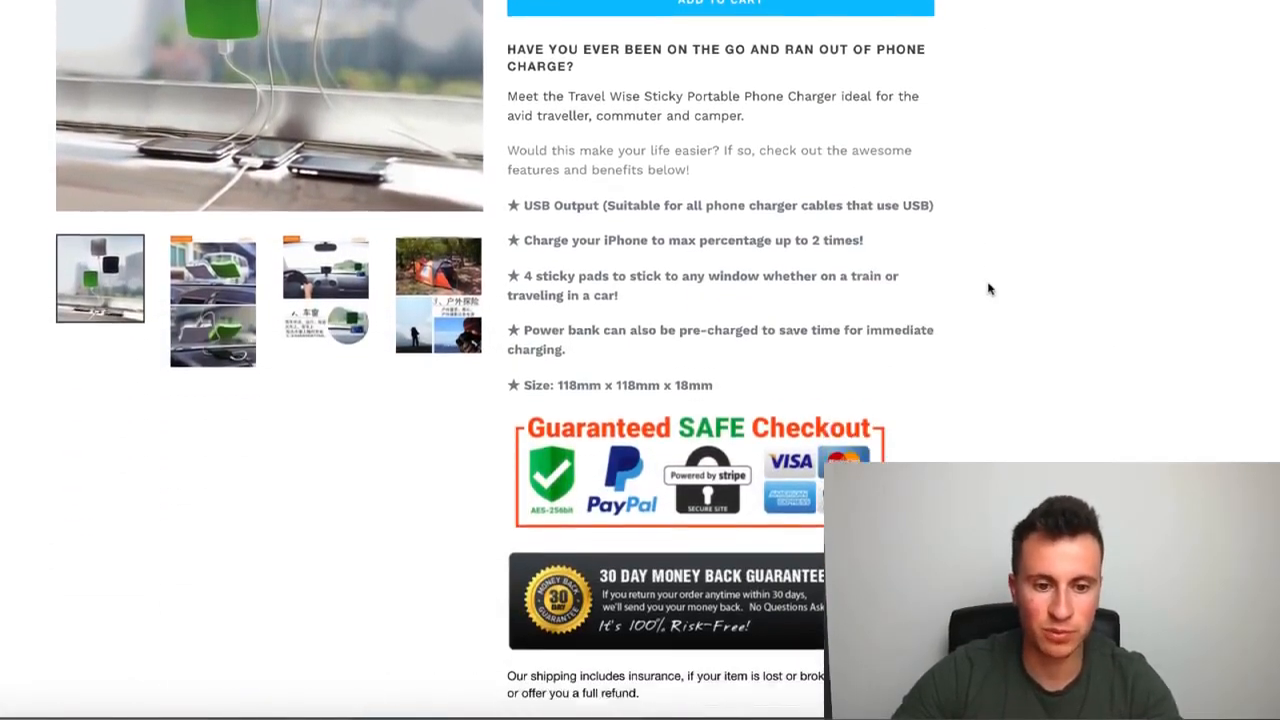
scroll(988, 289, up, 1)
scroll(988, 289, up, 3)
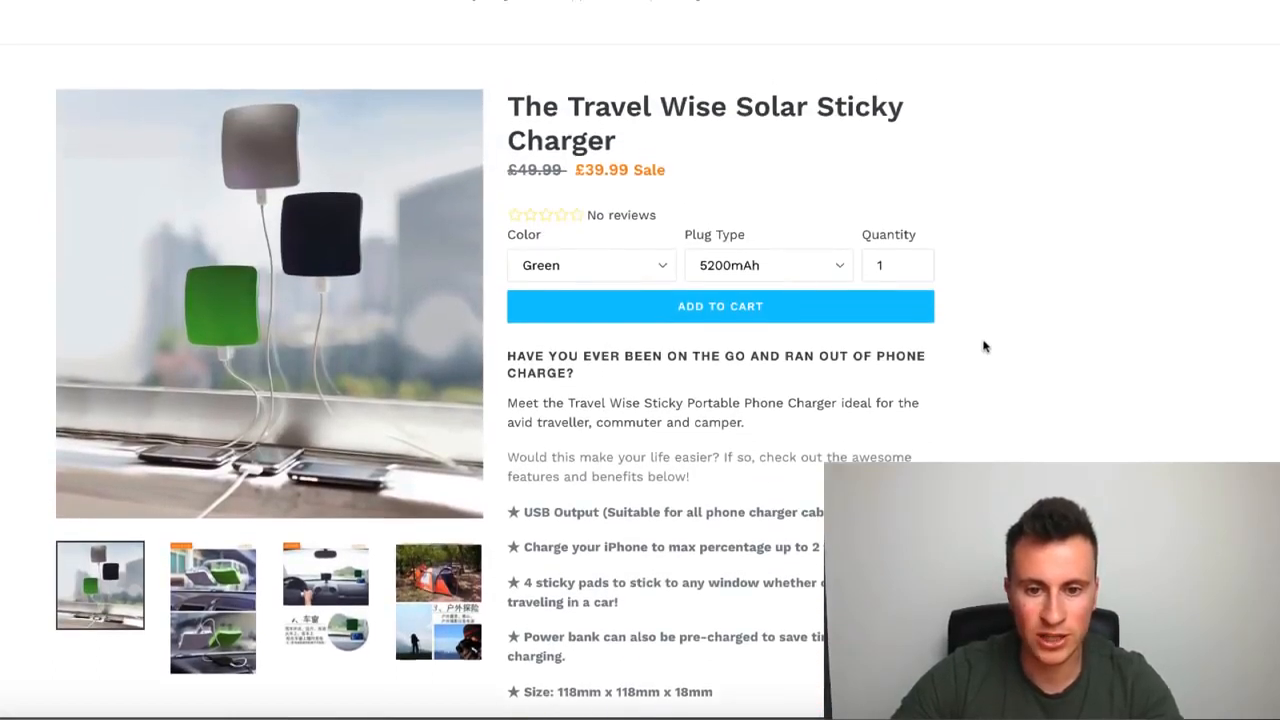
scroll(984, 346, up, 1)
scroll(984, 346, up, 1)
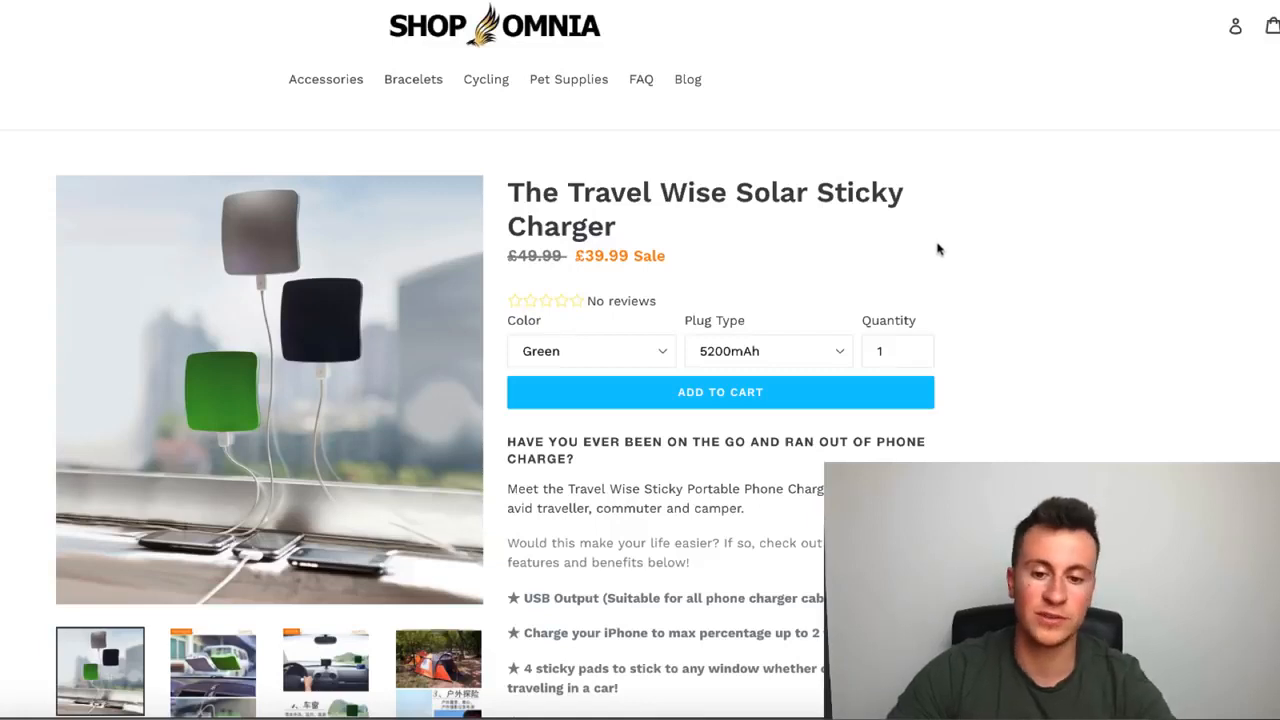
scroll(960, 272, down, 2)
scroll(960, 272, up, 2)
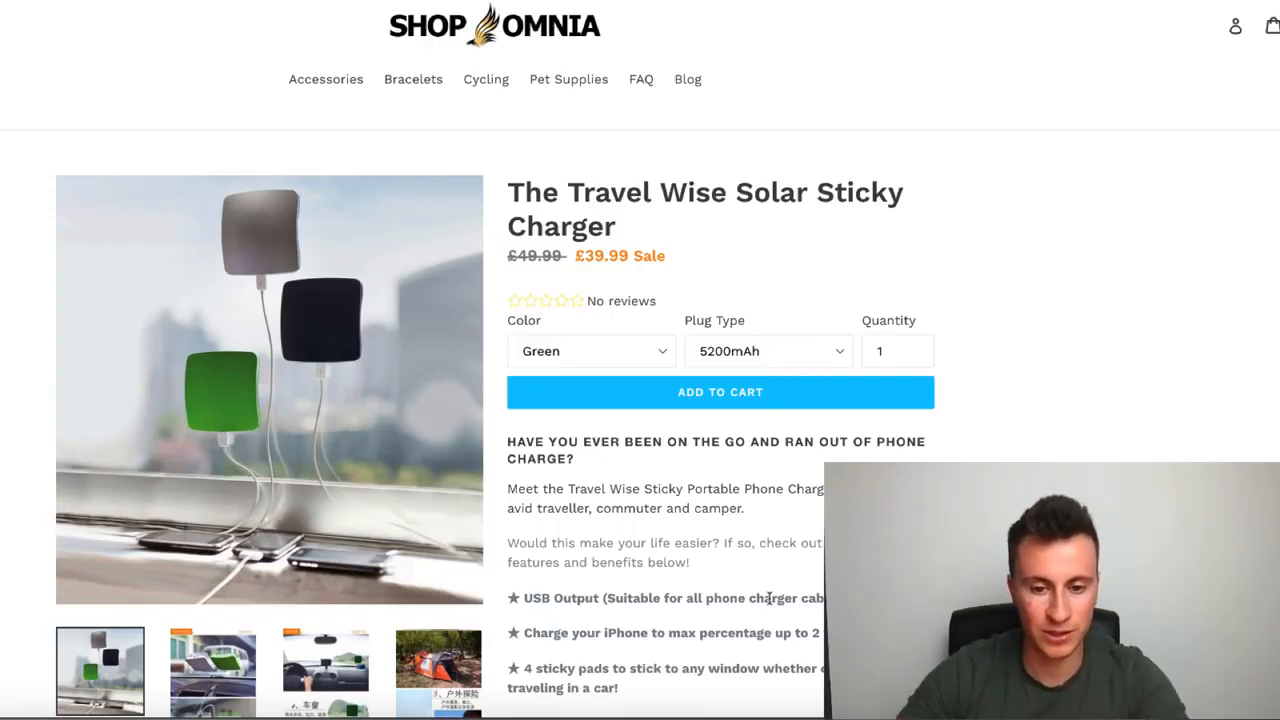
Check the choices offered under Plug Type on the charger's storefront page, keeping 5200mAh selected.
scroll(768, 598, down, 1)
click(826, 320)
click(820, 258)
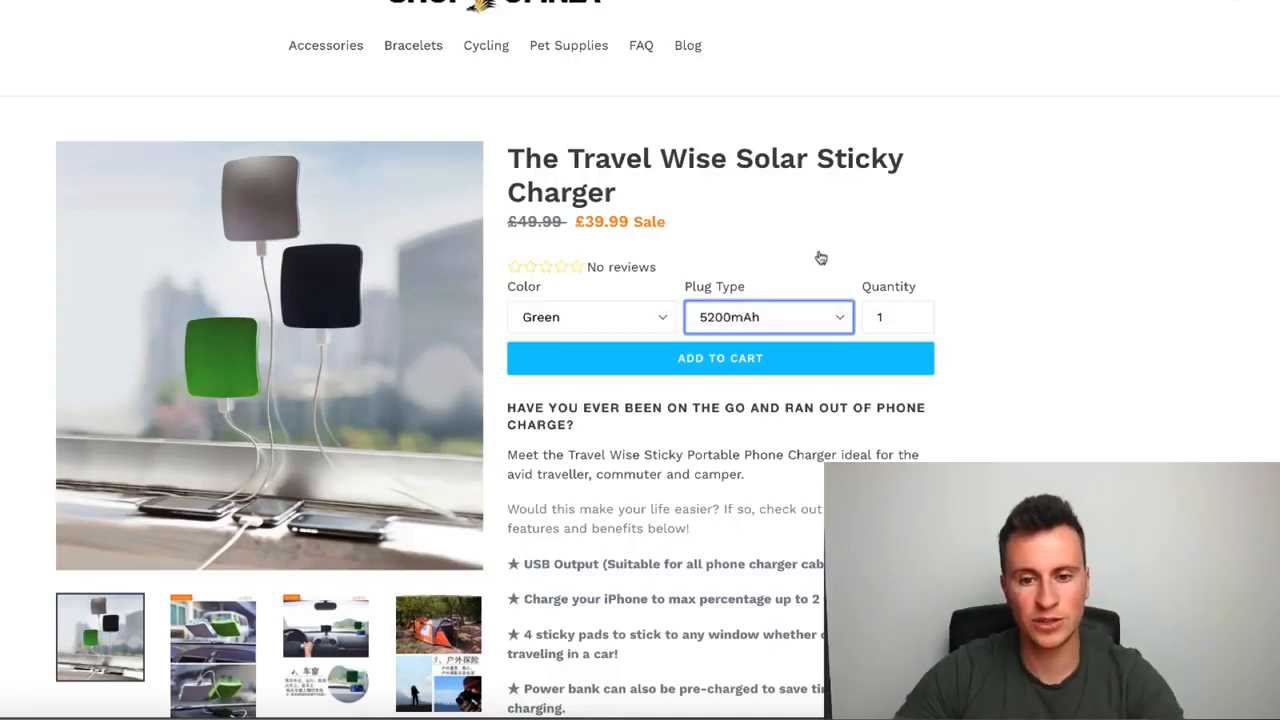
click(684, 494)
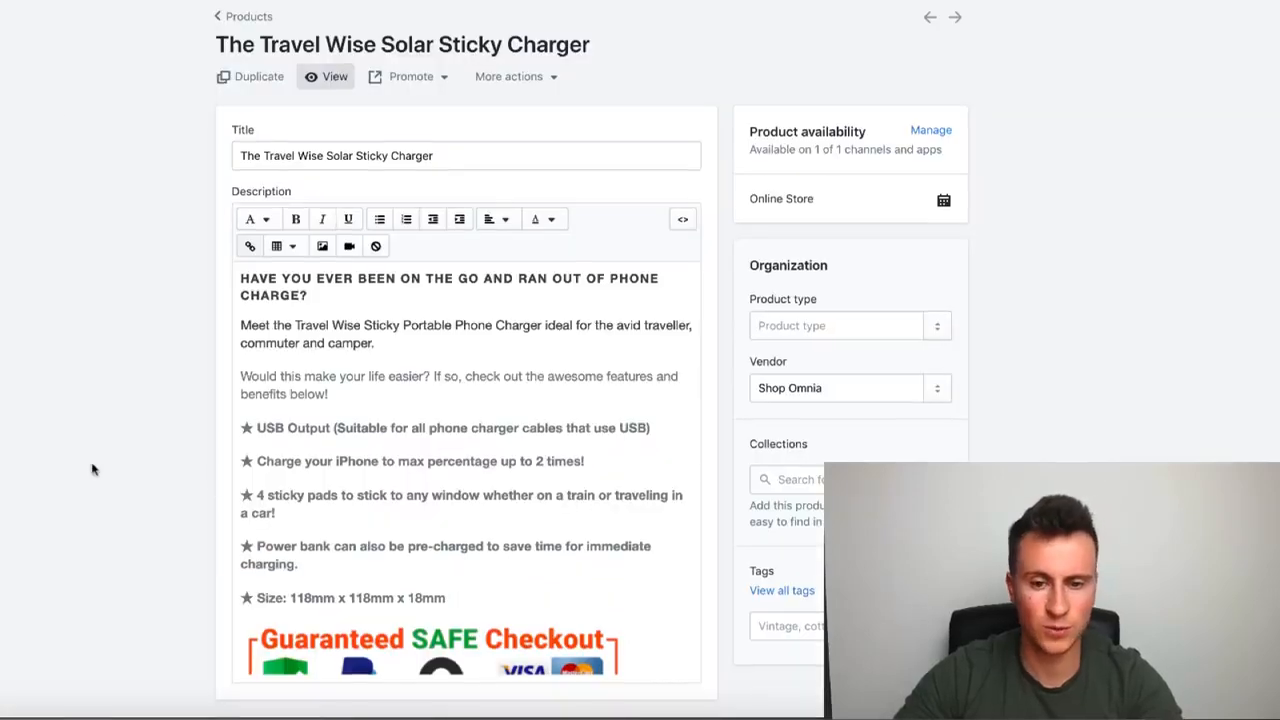
Remove the Plug Type option from the charger's variants, rename the Color option to Colour, and save the options.
scroll(91, 467, down, 10)
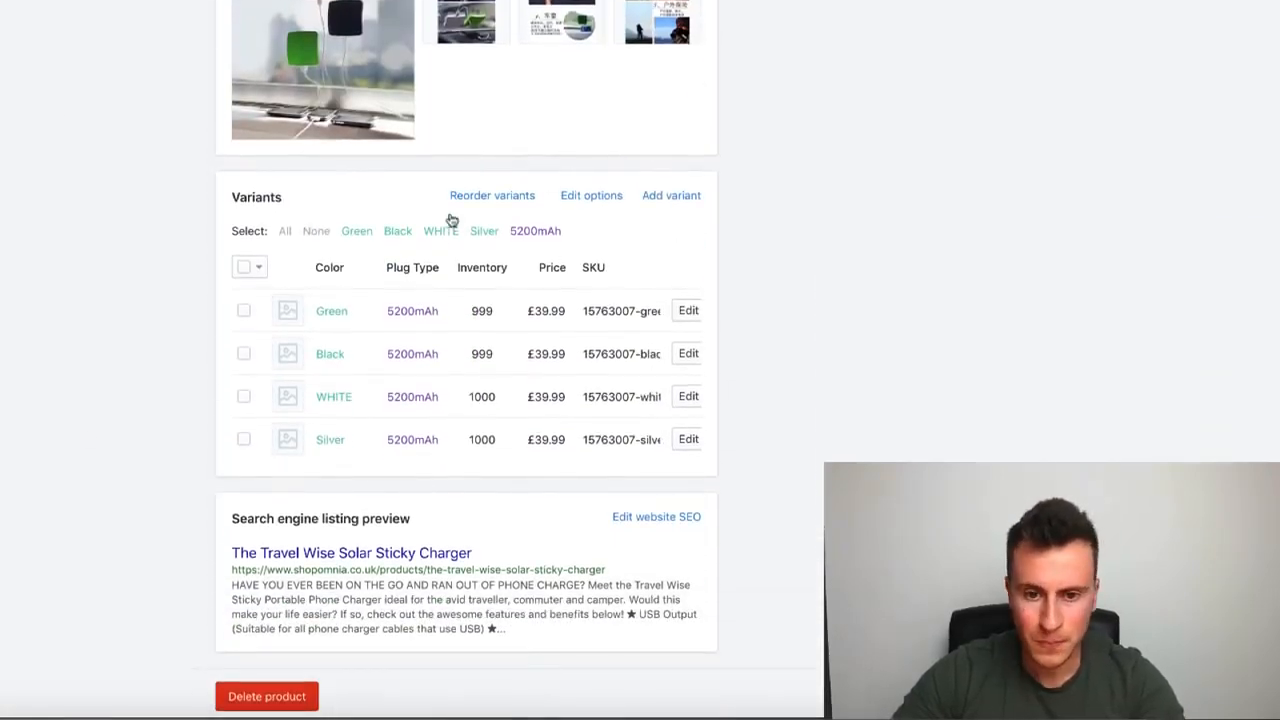
click(591, 196)
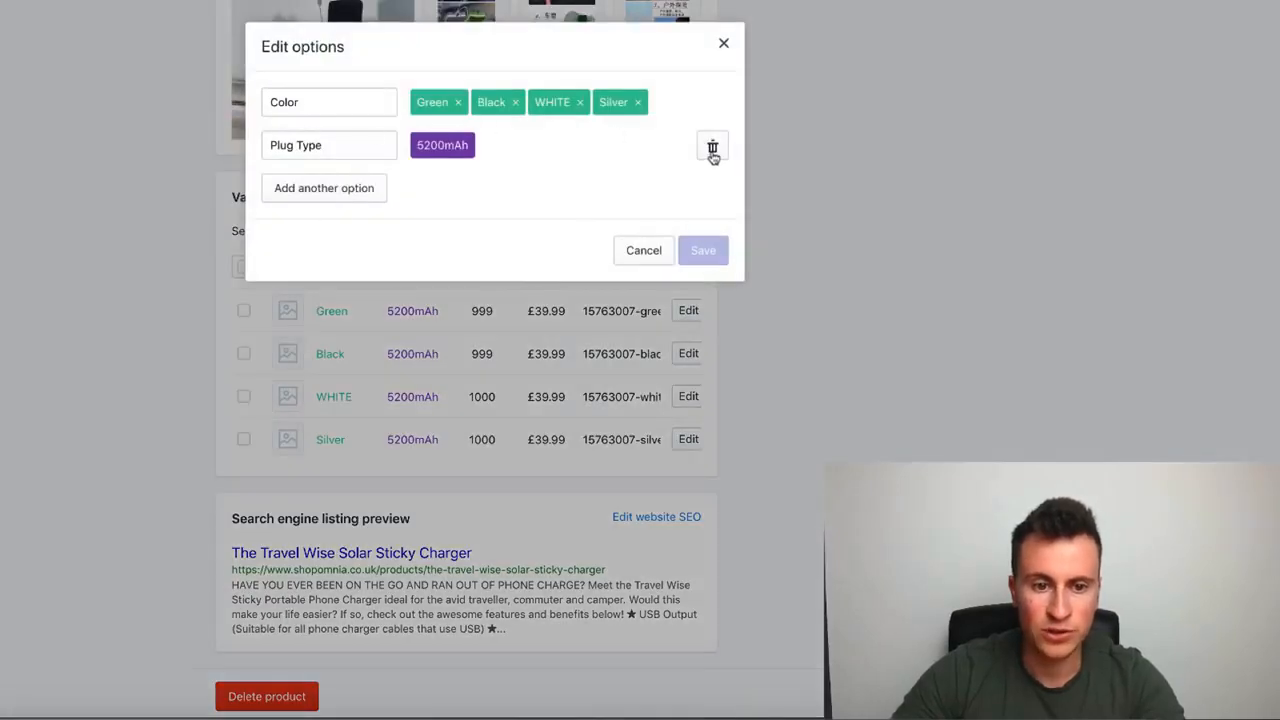
click(712, 149)
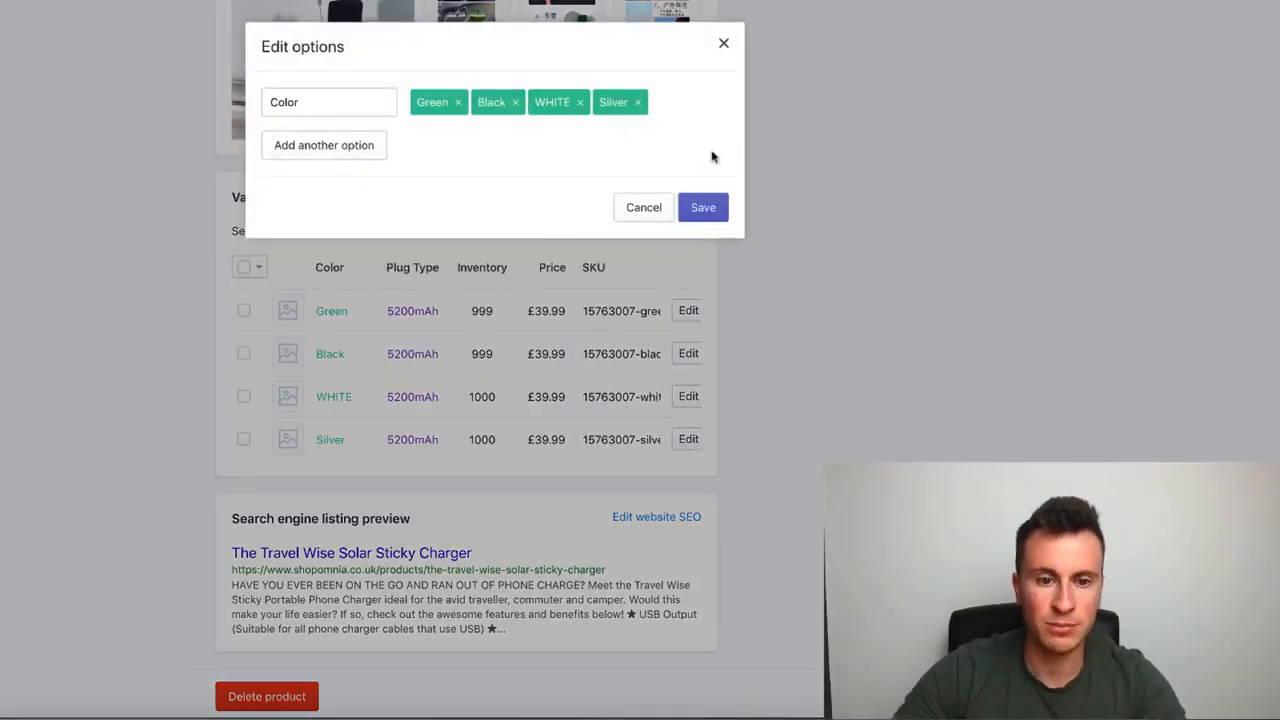
click(294, 101)
text(u)
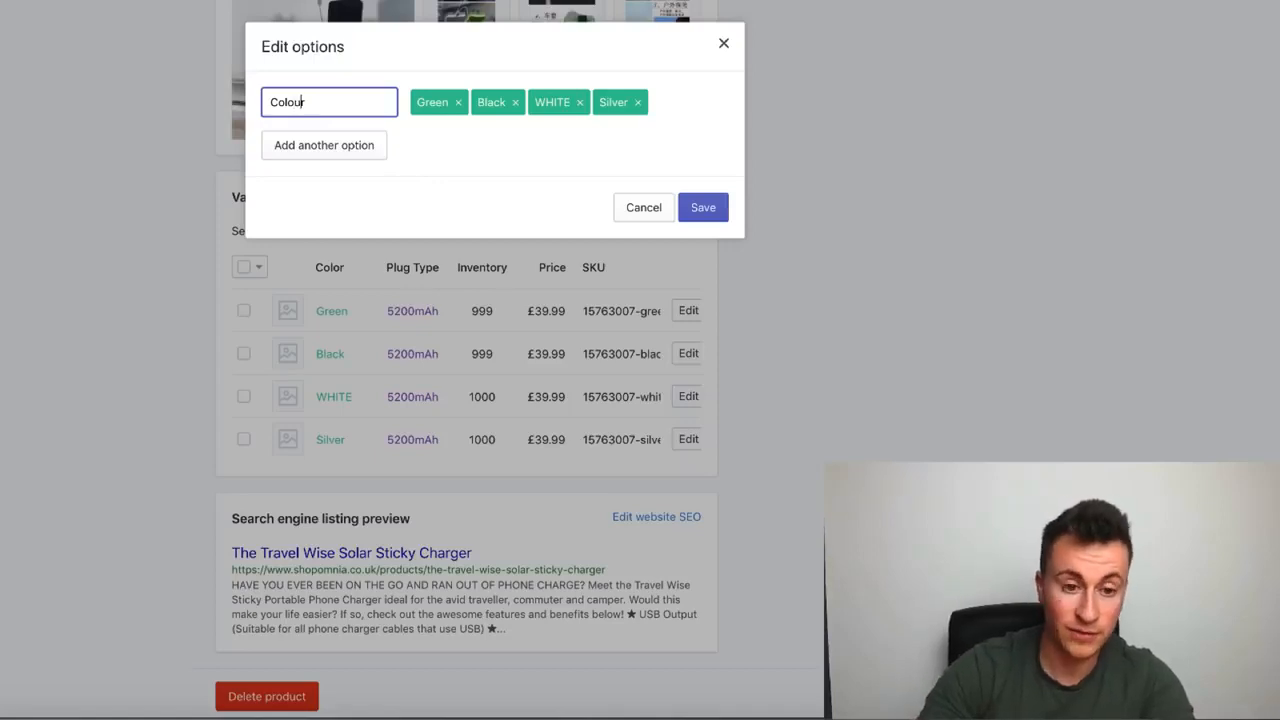
click(720, 211)
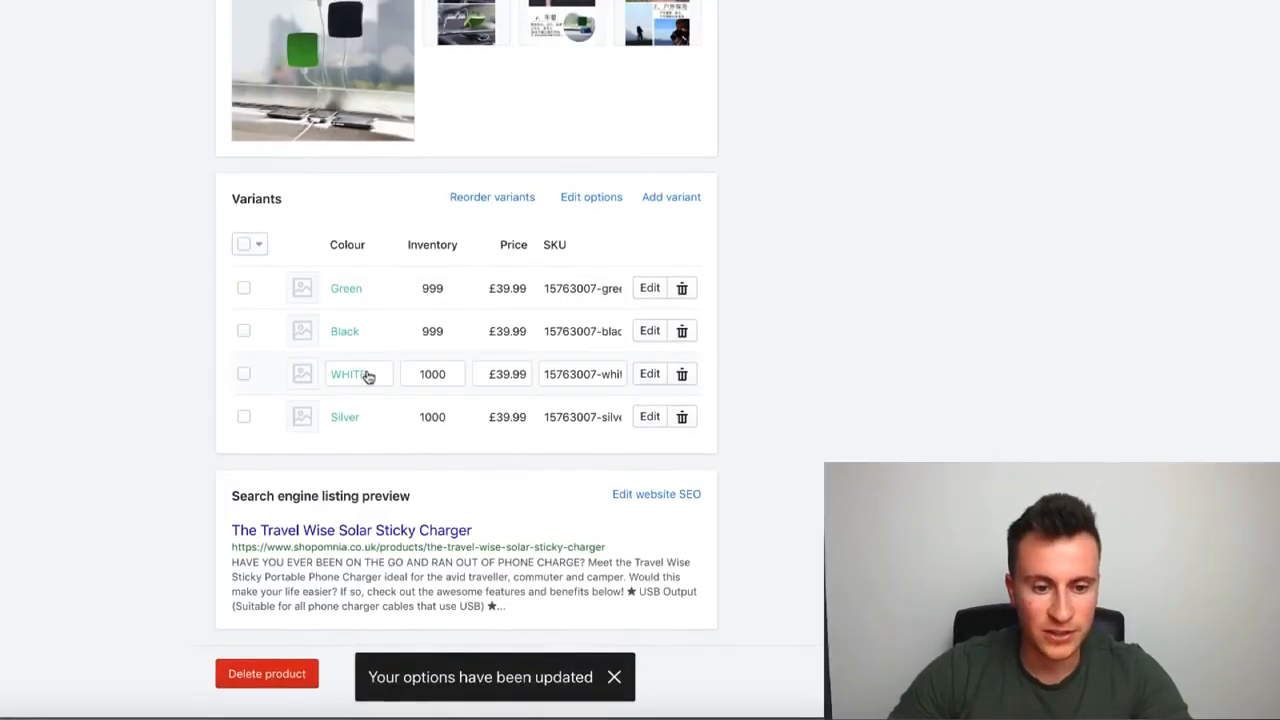
Rename the WHITE colour variant as White and save the product.
double_click(368, 376)
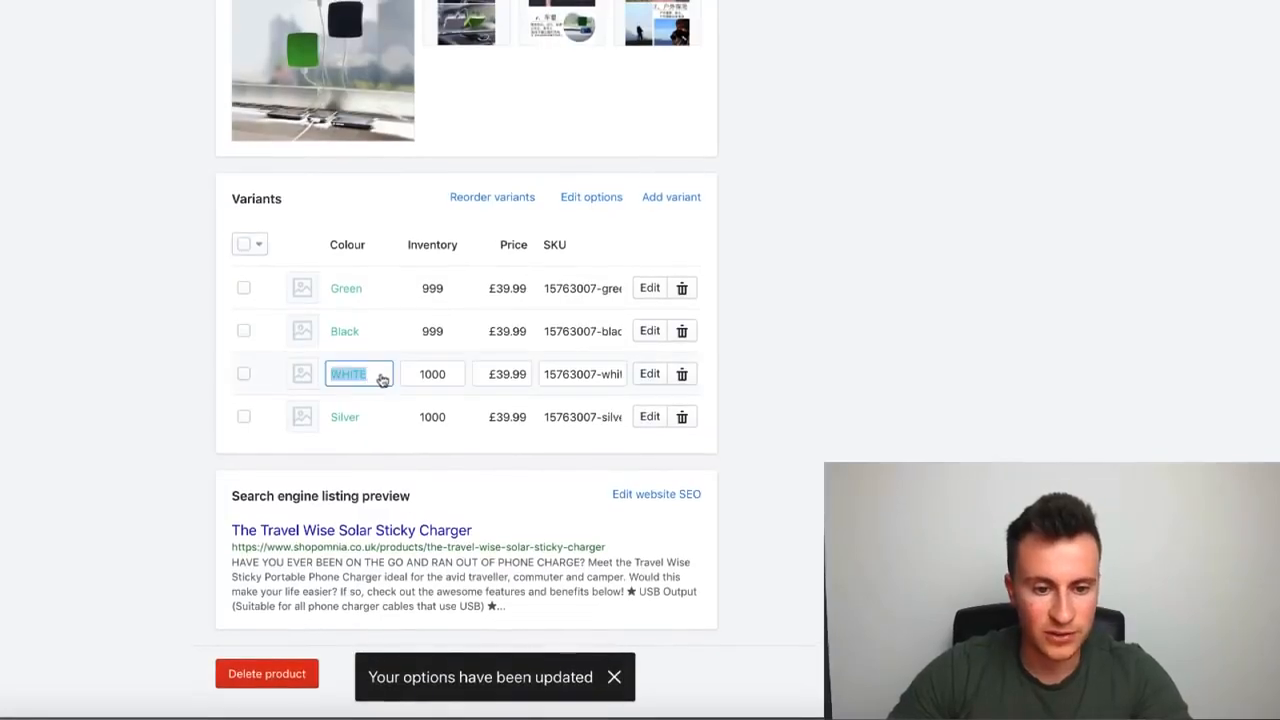
text(White)
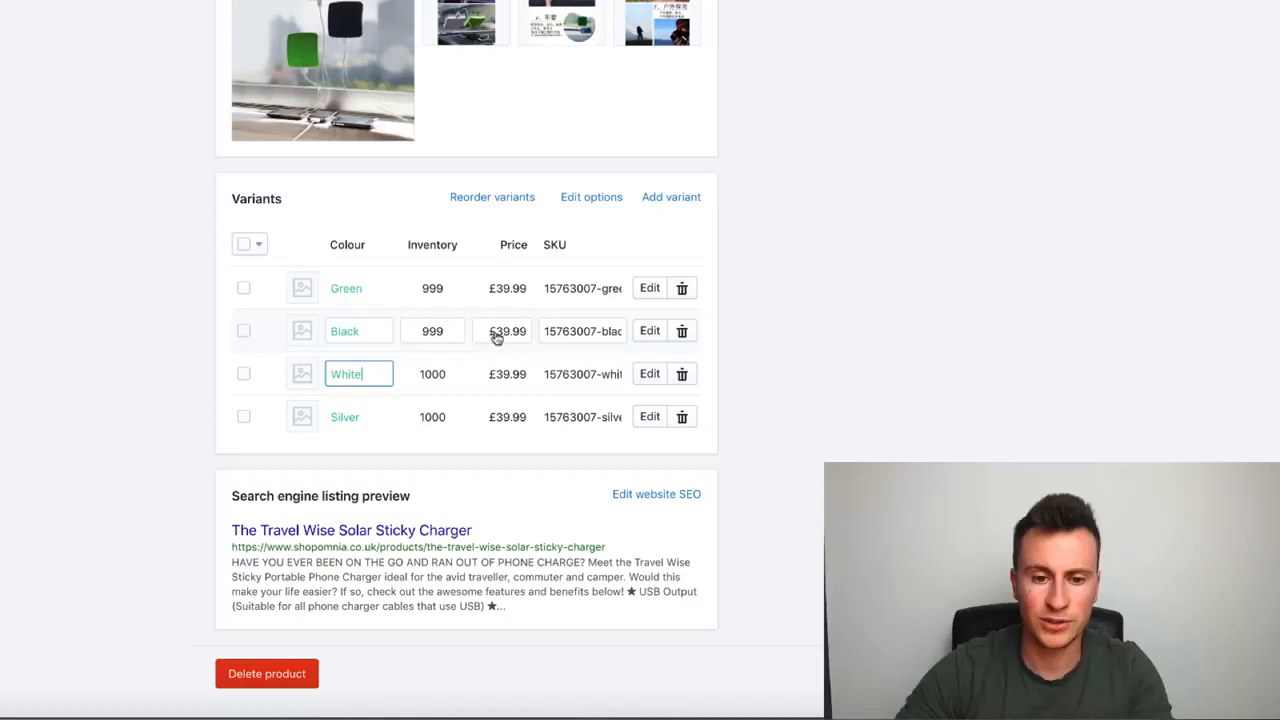
click(794, 271)
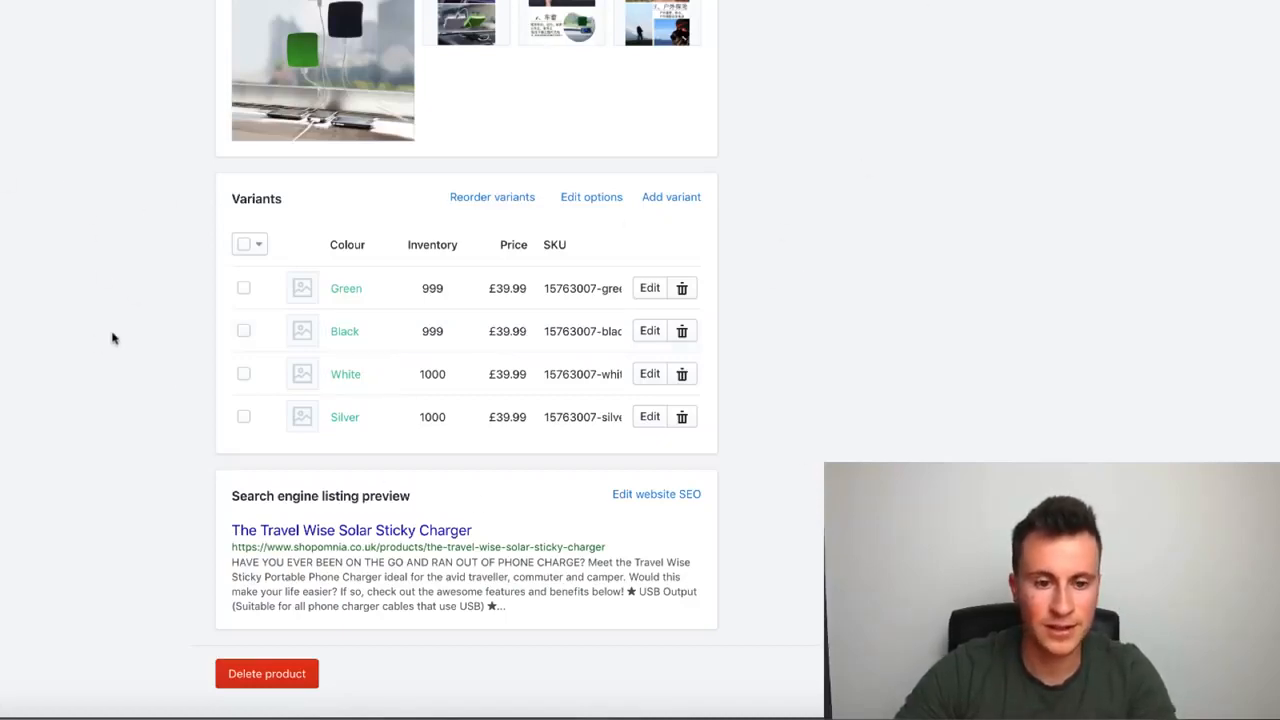
Preview the updated charger on the storefront and test its Colour selector with Black and White.
scroll(112, 337, up, 5)
scroll(112, 337, up, 3)
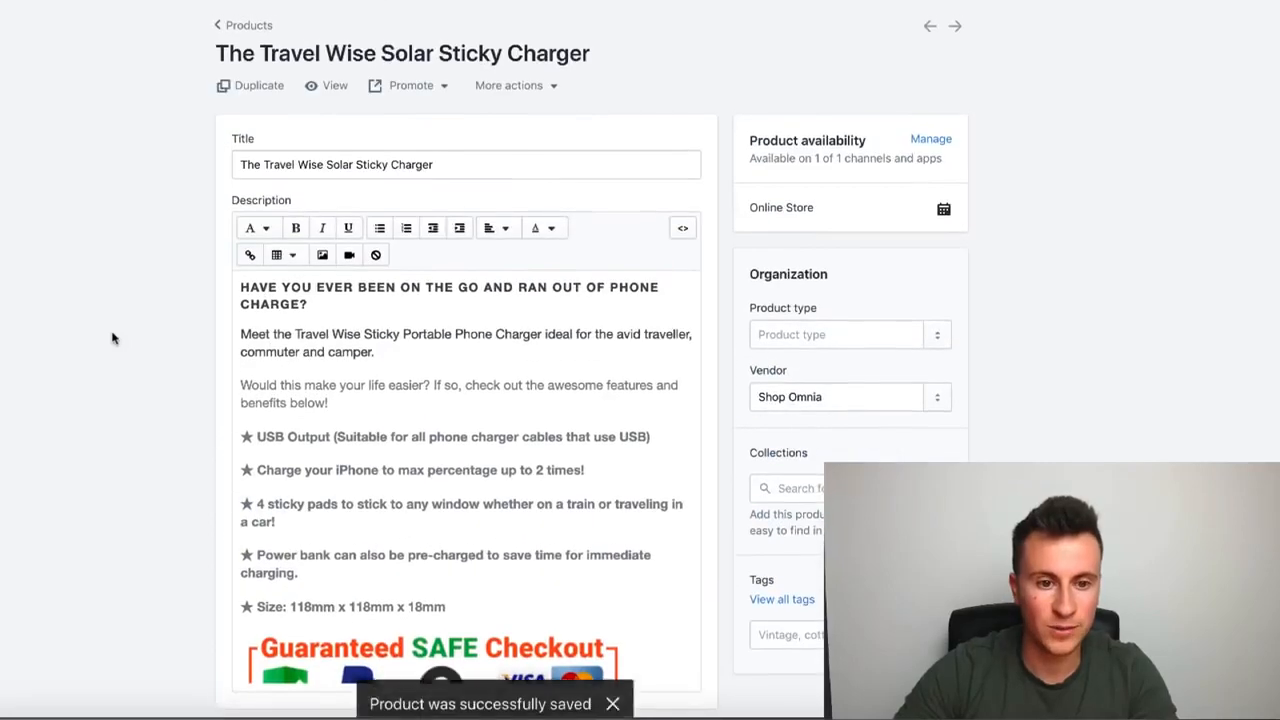
click(318, 79)
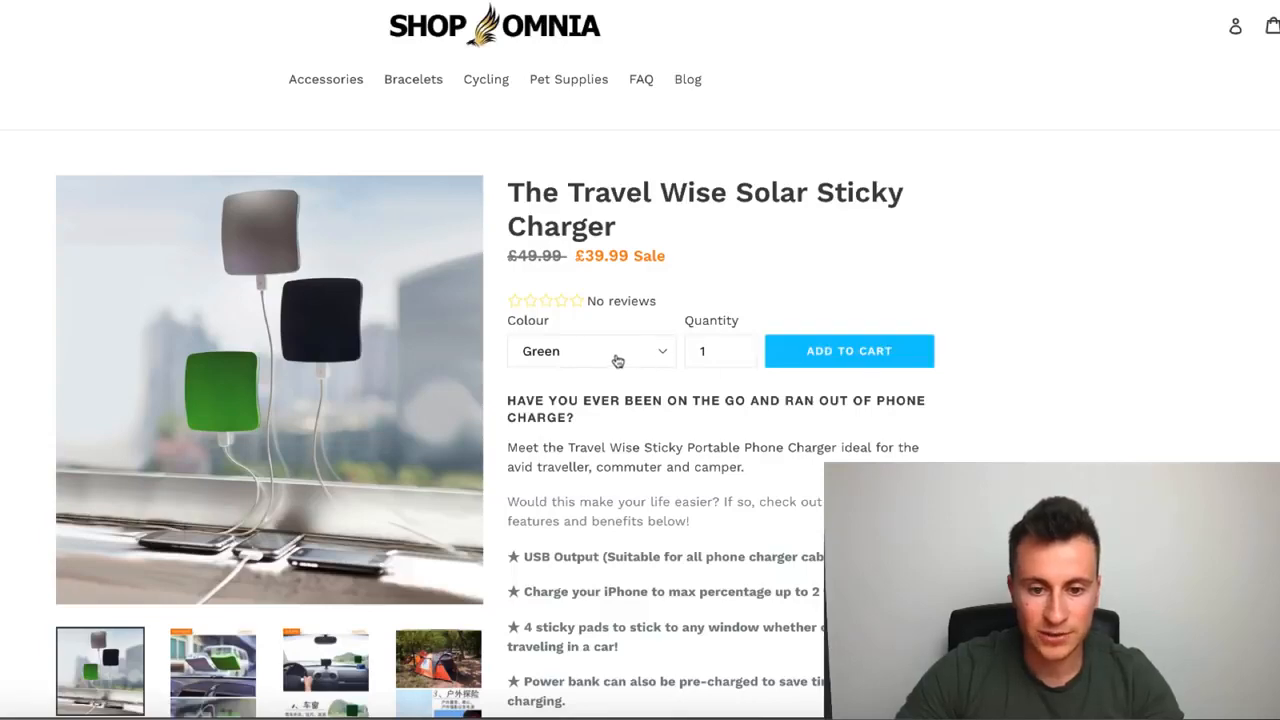
click(650, 358)
click(645, 369)
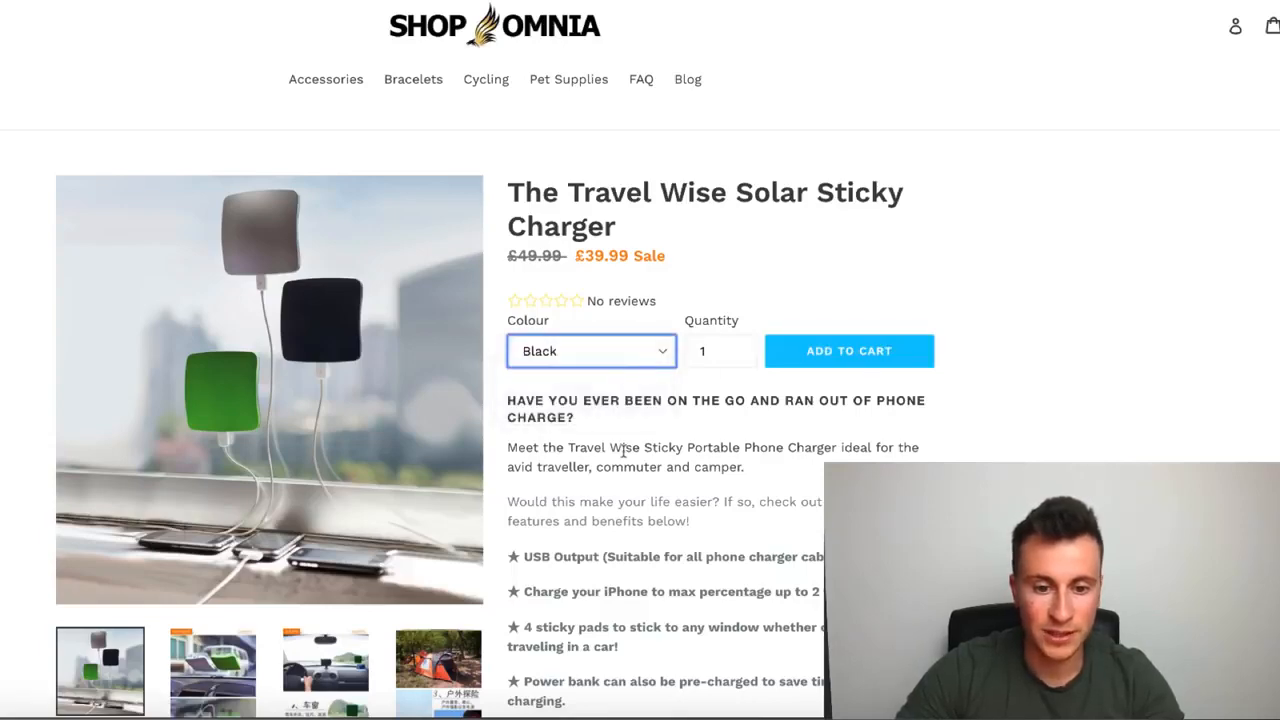
scroll(623, 452, down, 3)
scroll(605, 300, up, 2)
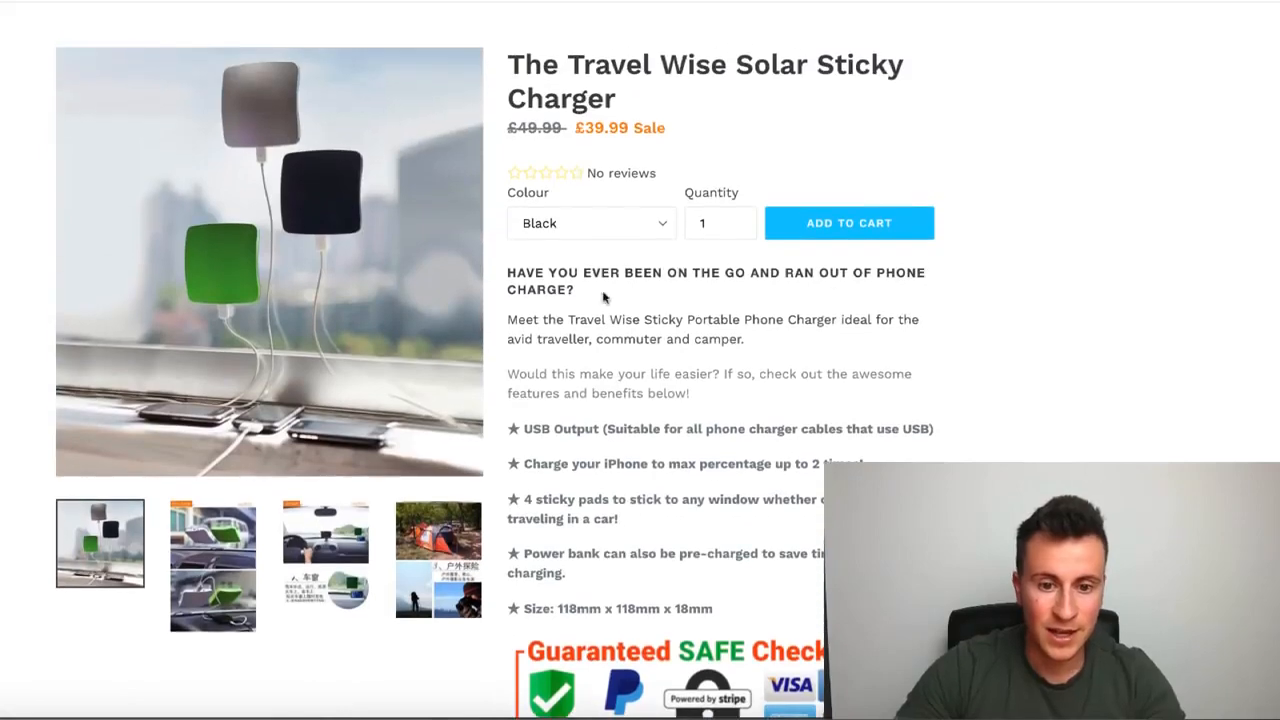
click(614, 238)
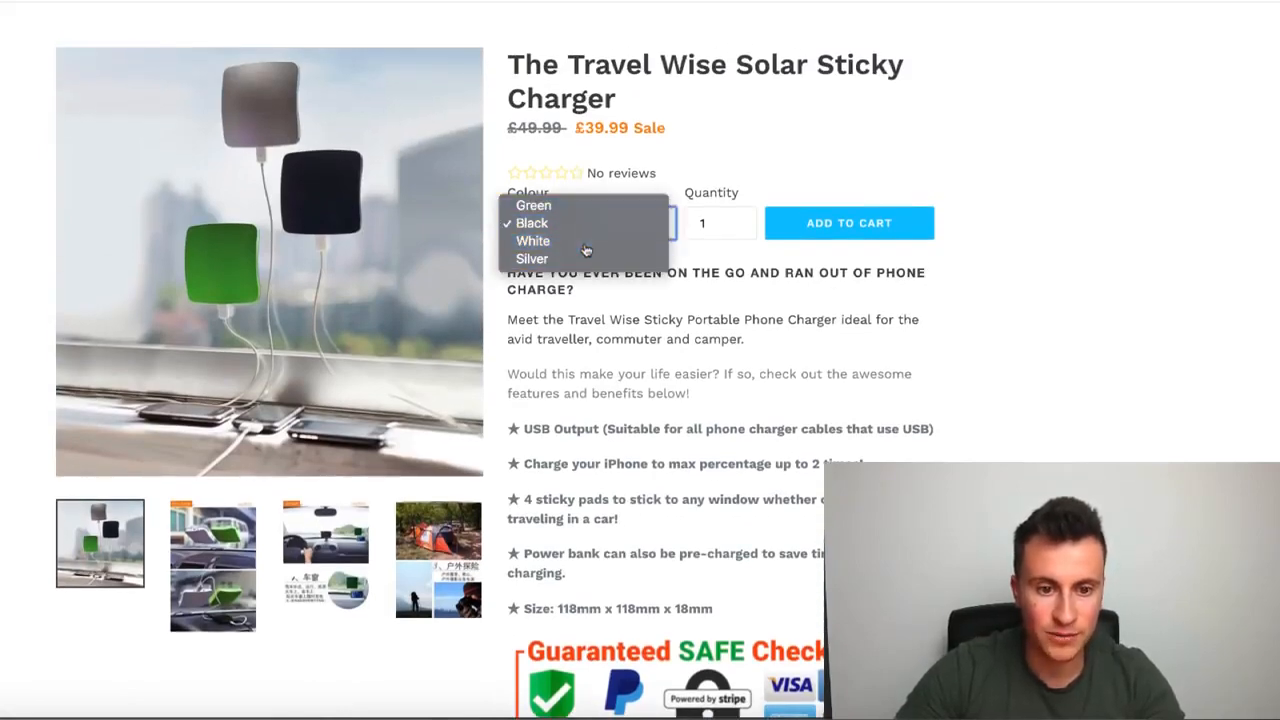
click(594, 245)
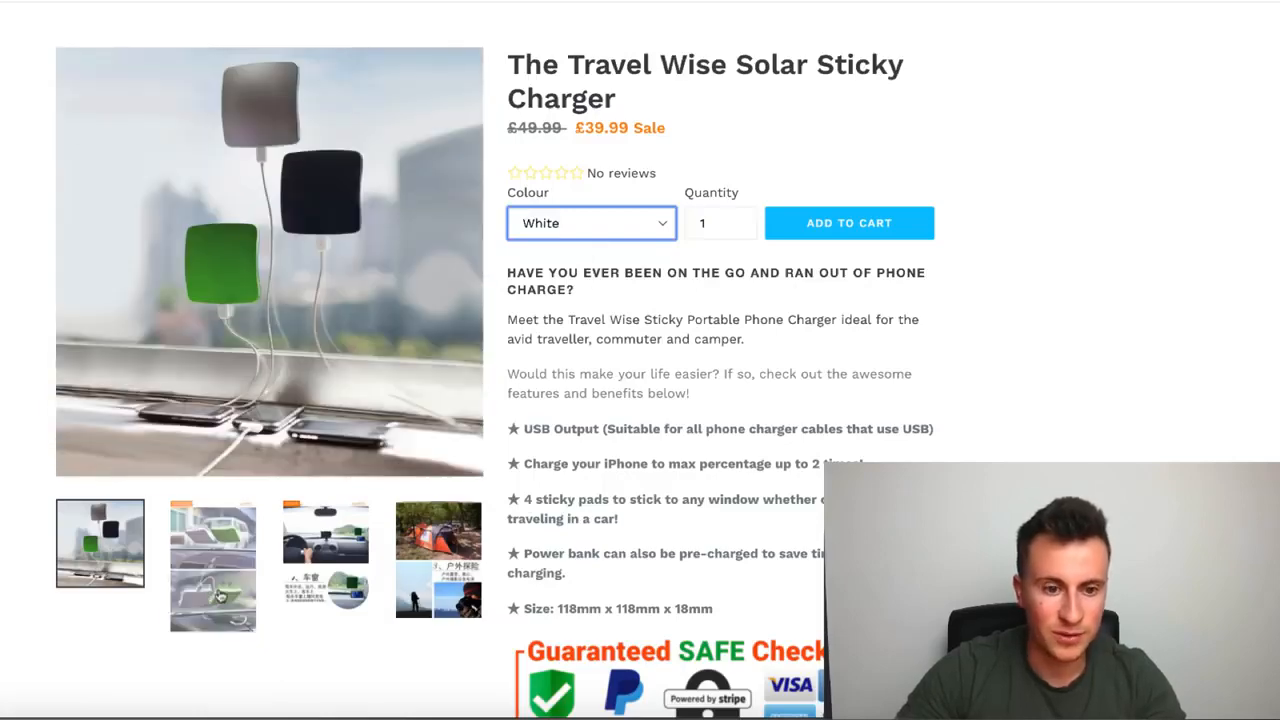
click(994, 371)
Review the description text and trust badges on the storefront page for readability.
scroll(960, 372, down, 4)
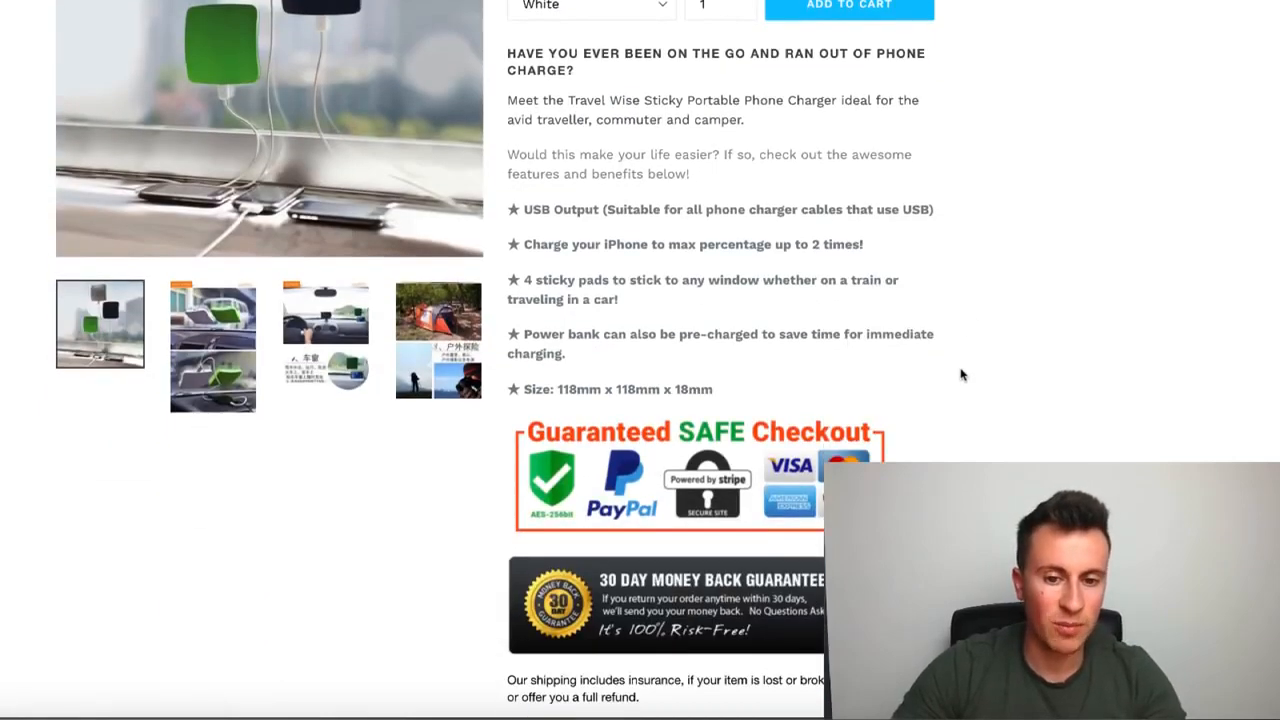
scroll(960, 375, up, 5)
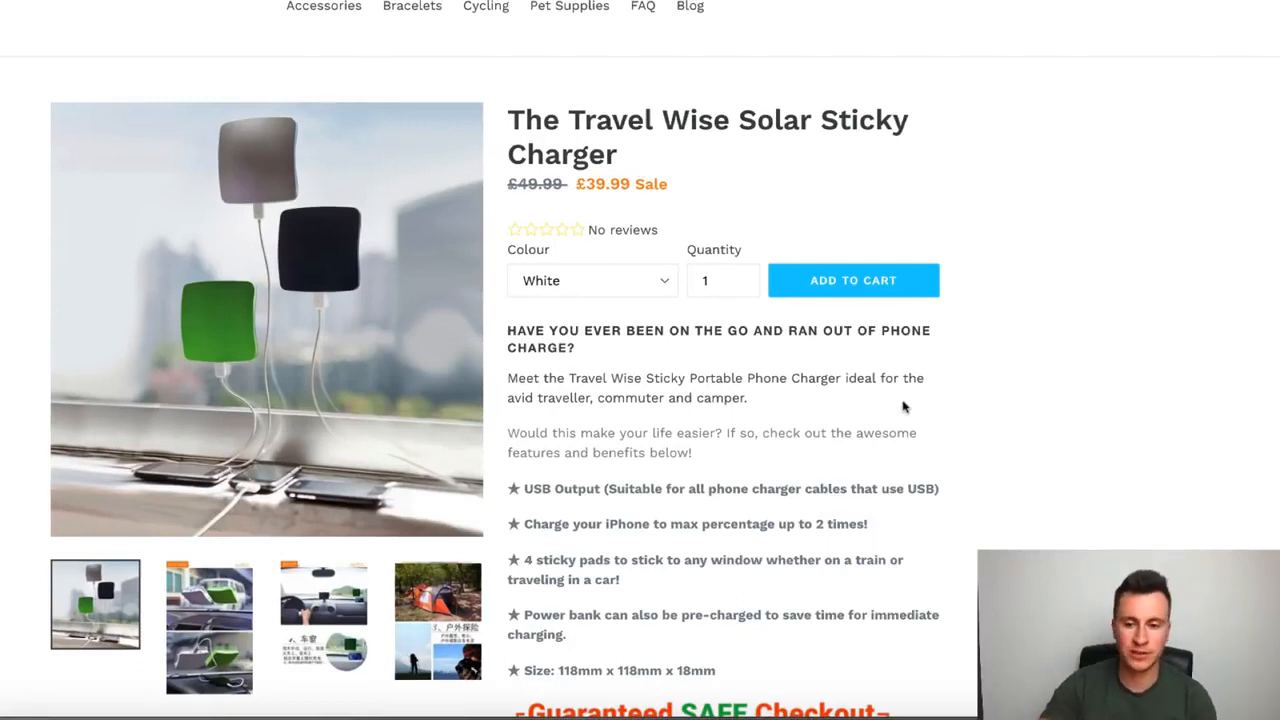
scroll(905, 408, down, 3)
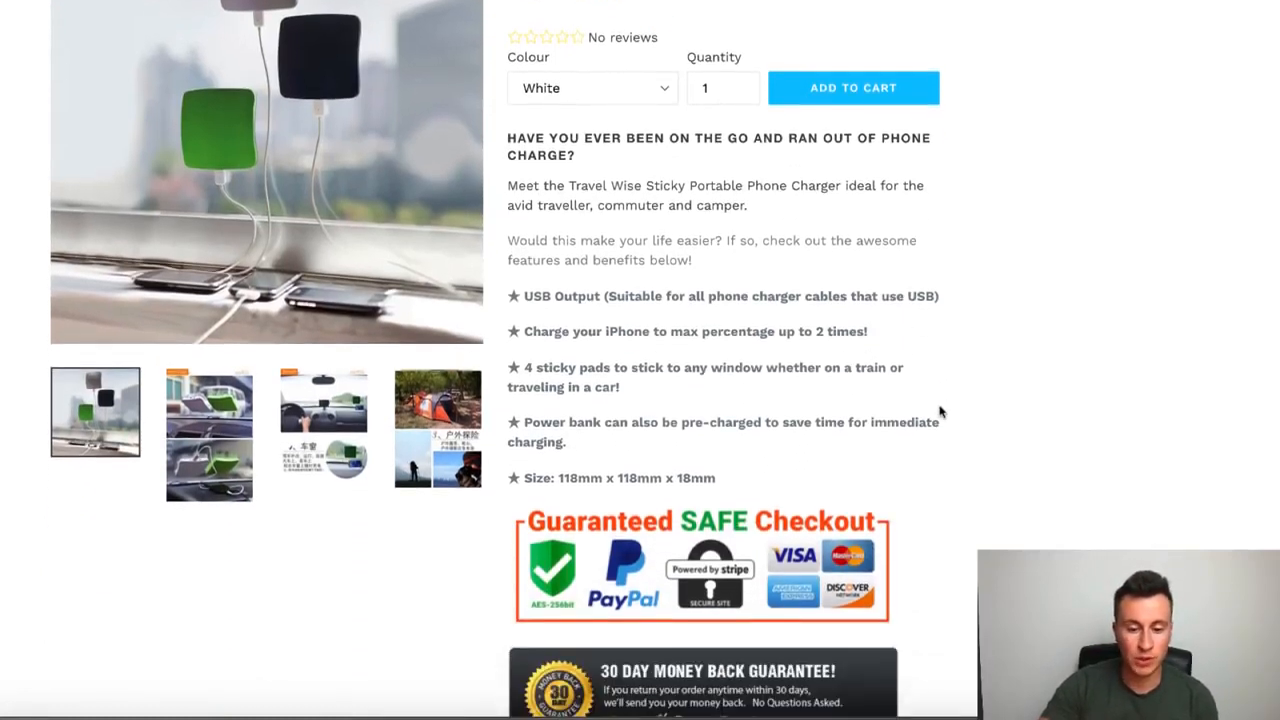
scroll(940, 411, up, 2)
scroll(940, 411, up, 1)
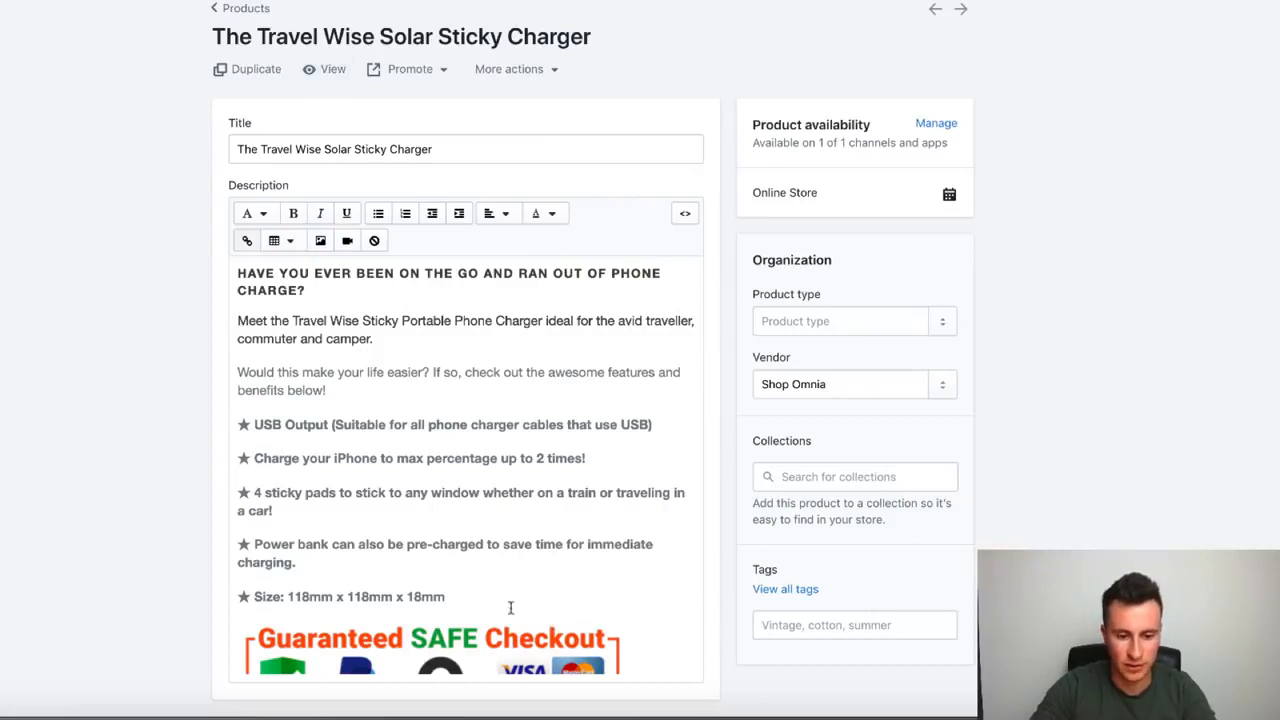
Set the description text from the "Meet the Travel Wise" line through the Size line to black.
drag(510, 607, 233, 325)
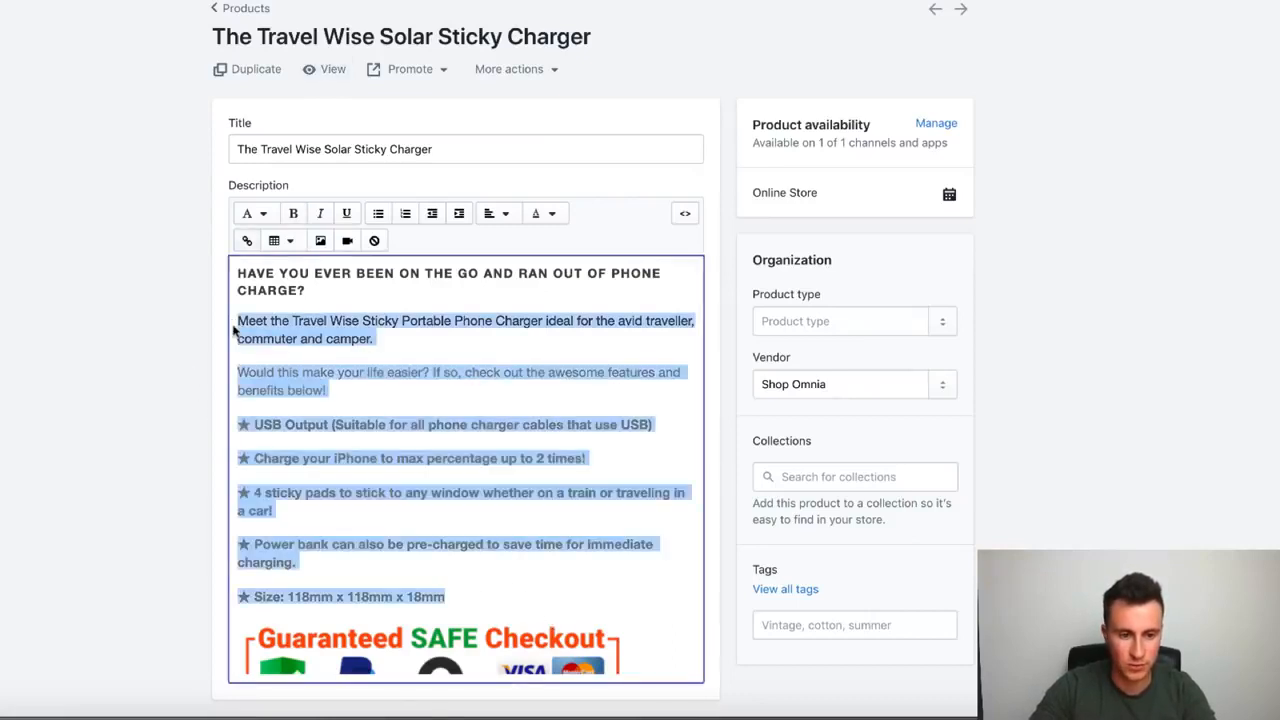
click(551, 213)
click(556, 282)
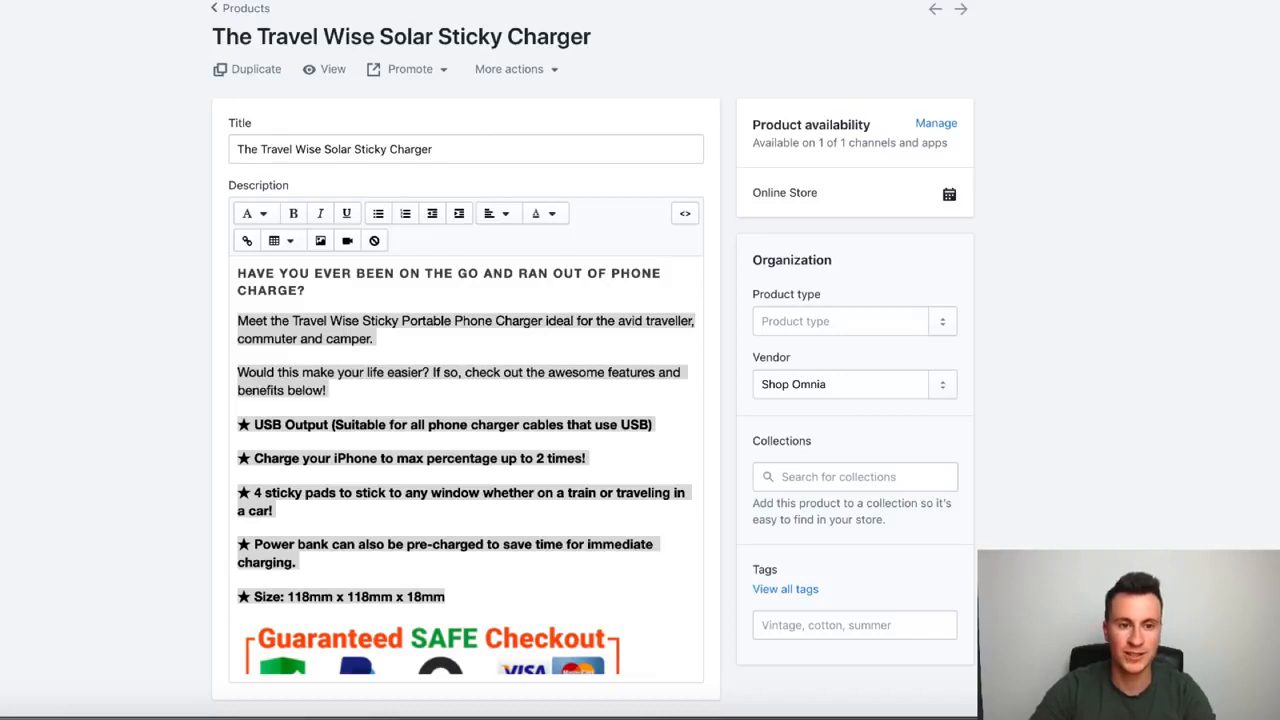
Preview the charger's storefront page again and check how the recoloured description looks.
click(333, 75)
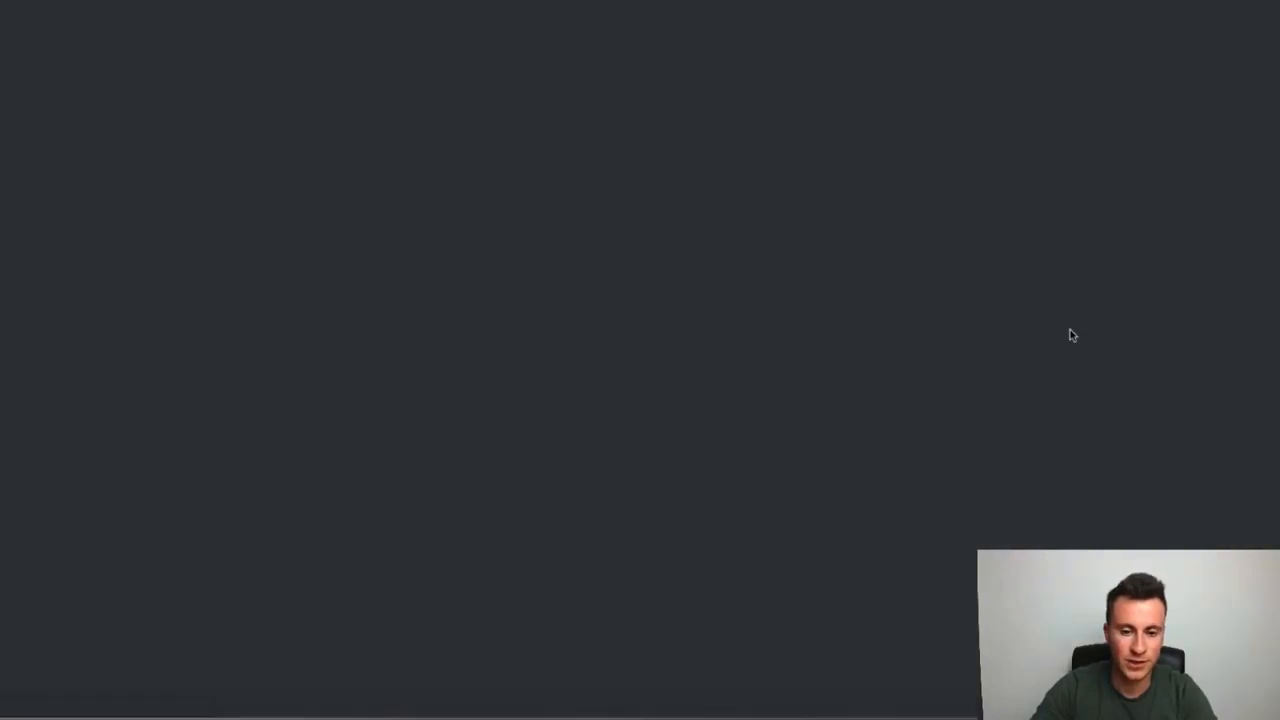
scroll(1071, 367, down, 2)
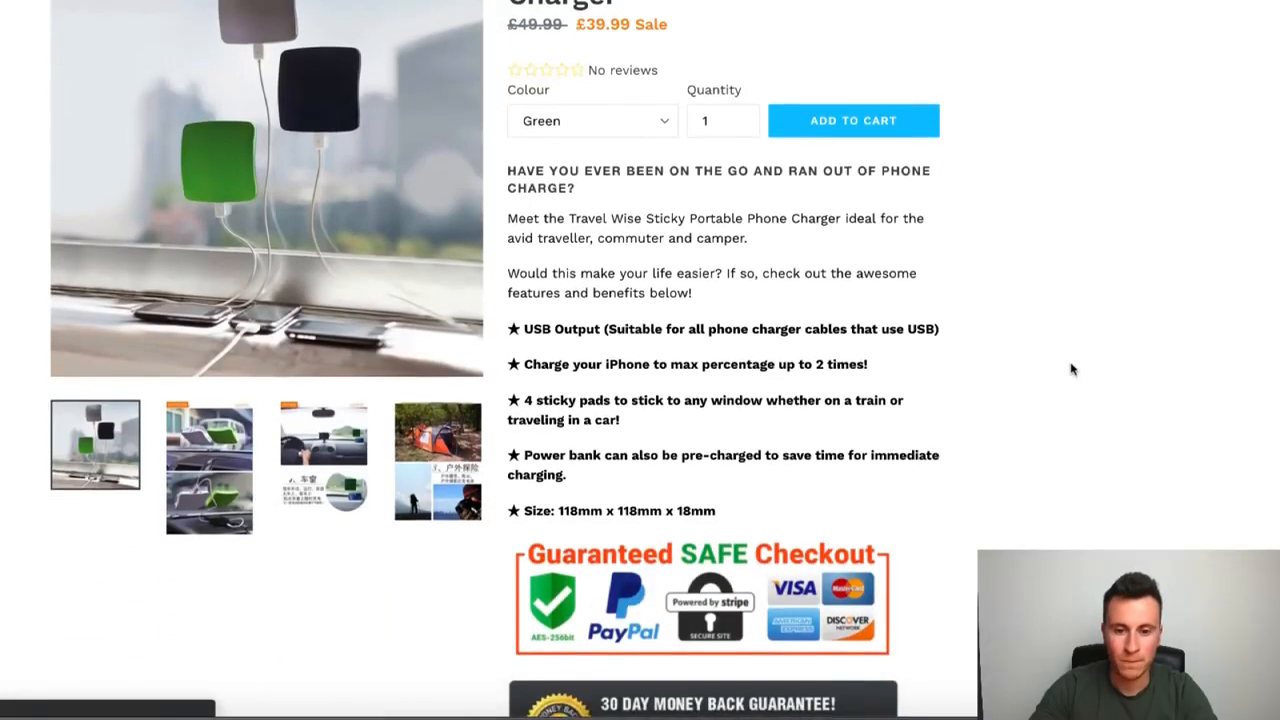
scroll(1071, 370, up, 1)
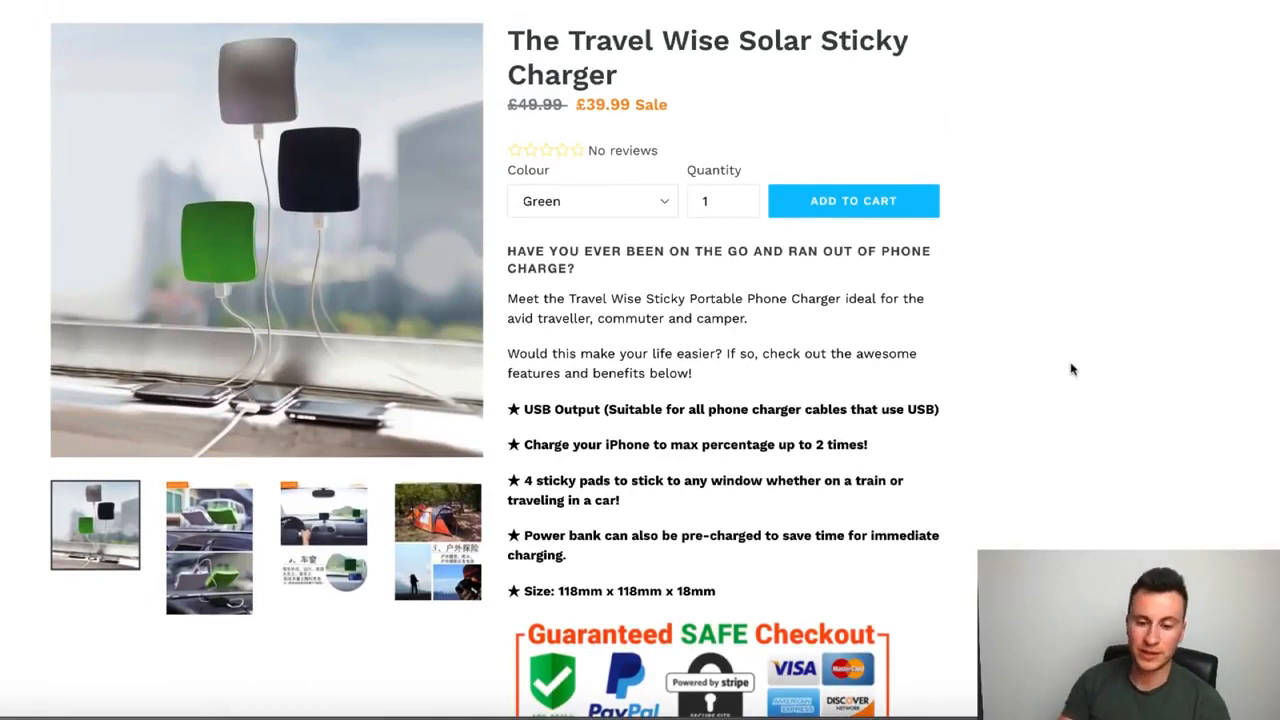
scroll(993, 430, down, 1)
scroll(993, 430, up, 3)
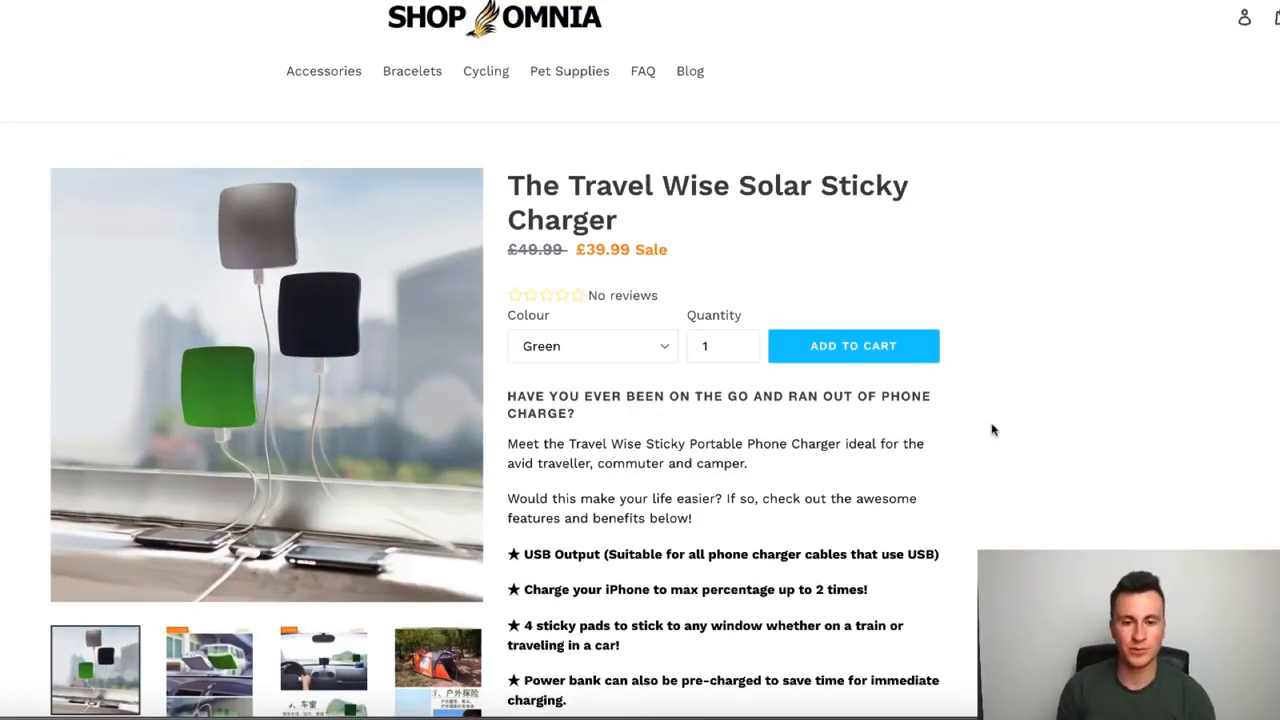
scroll(1010, 455, down, 4)
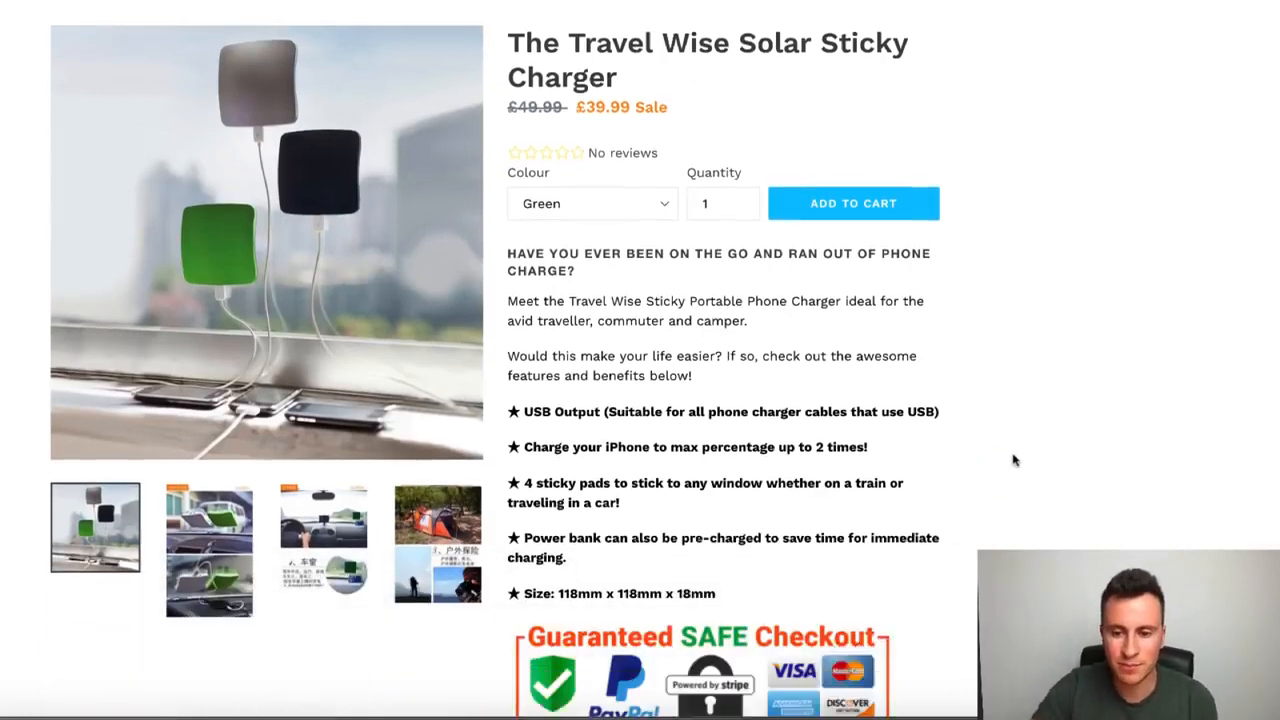
Review the charger's storefront page from the description through the trust badges and delivery details to the customer reviews.
scroll(1013, 460, down, 2)
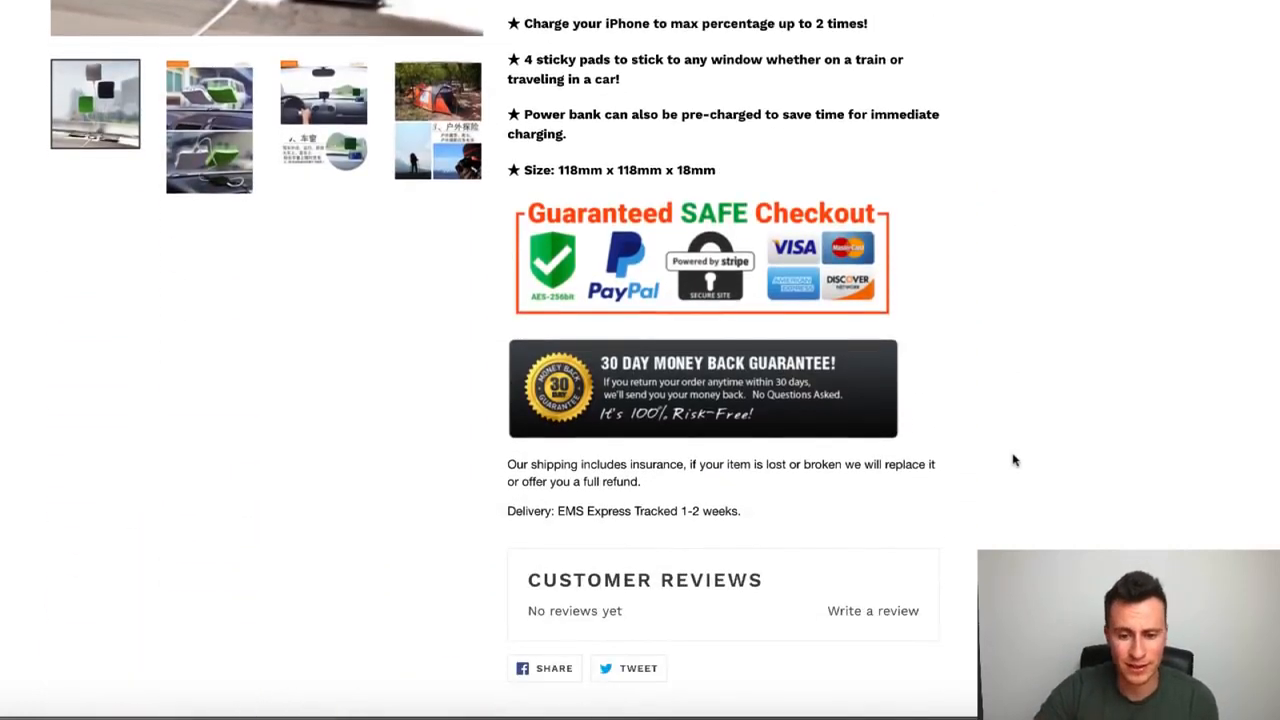
scroll(1013, 460, up, 3)
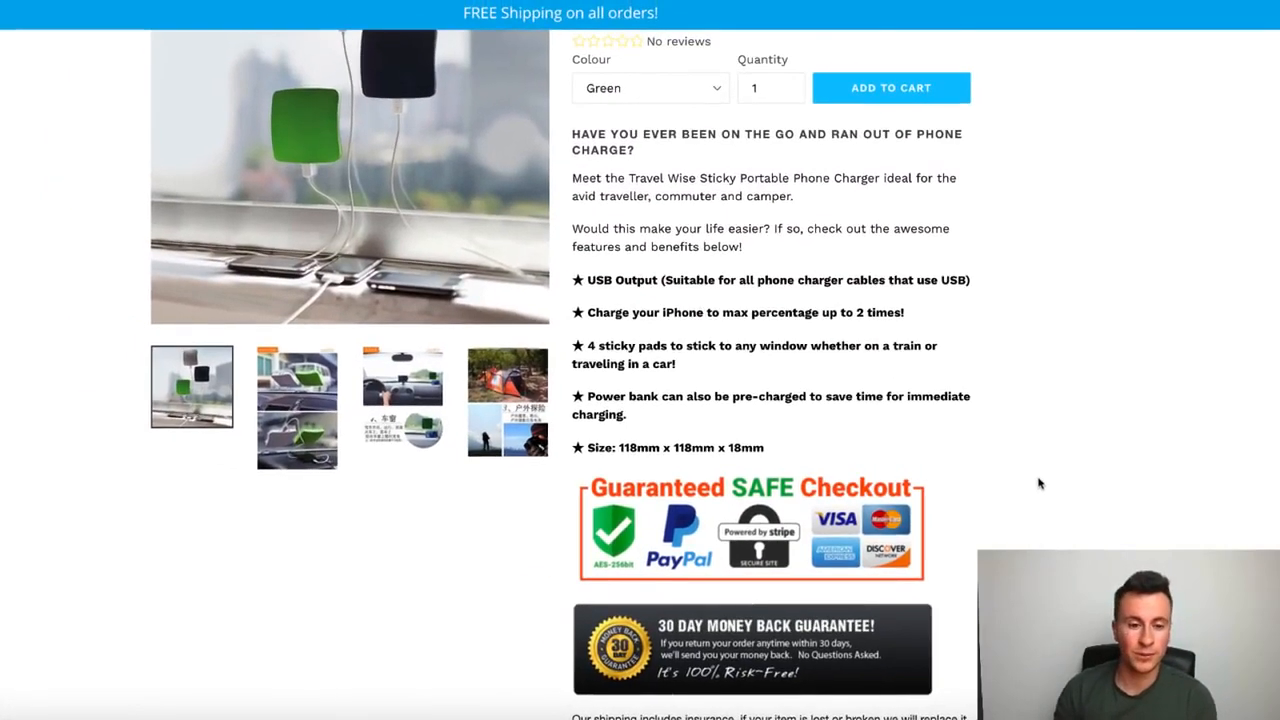
scroll(1047, 399, up, 2)
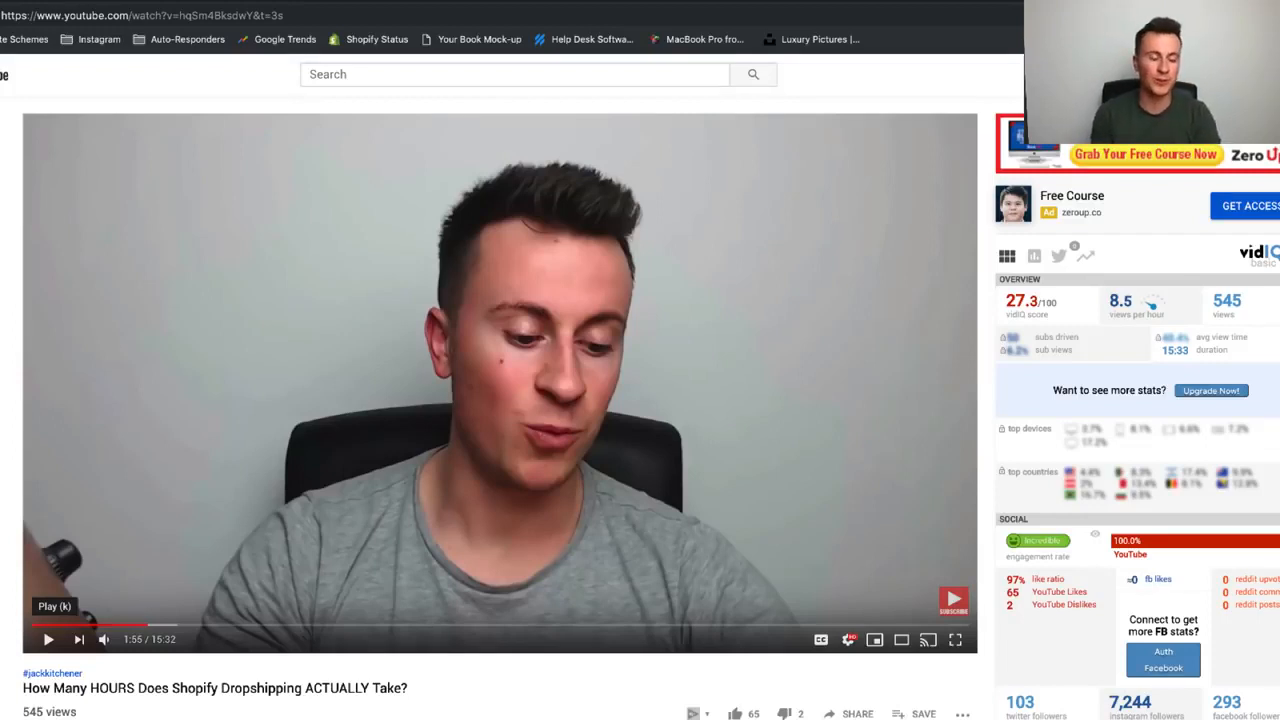
click(229, 15)
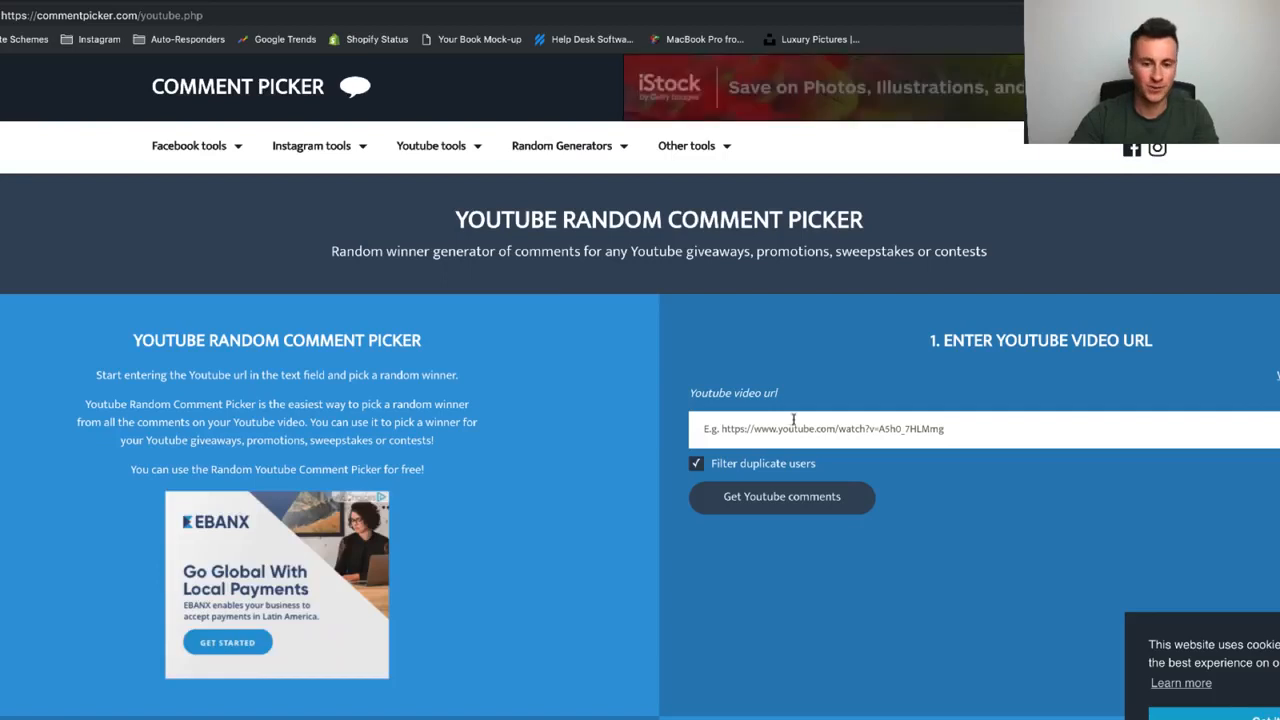
click(794, 428)
text(https://www.youtube.com/watch?v=hqSm4BksdwY&t=3s)
click(794, 515)
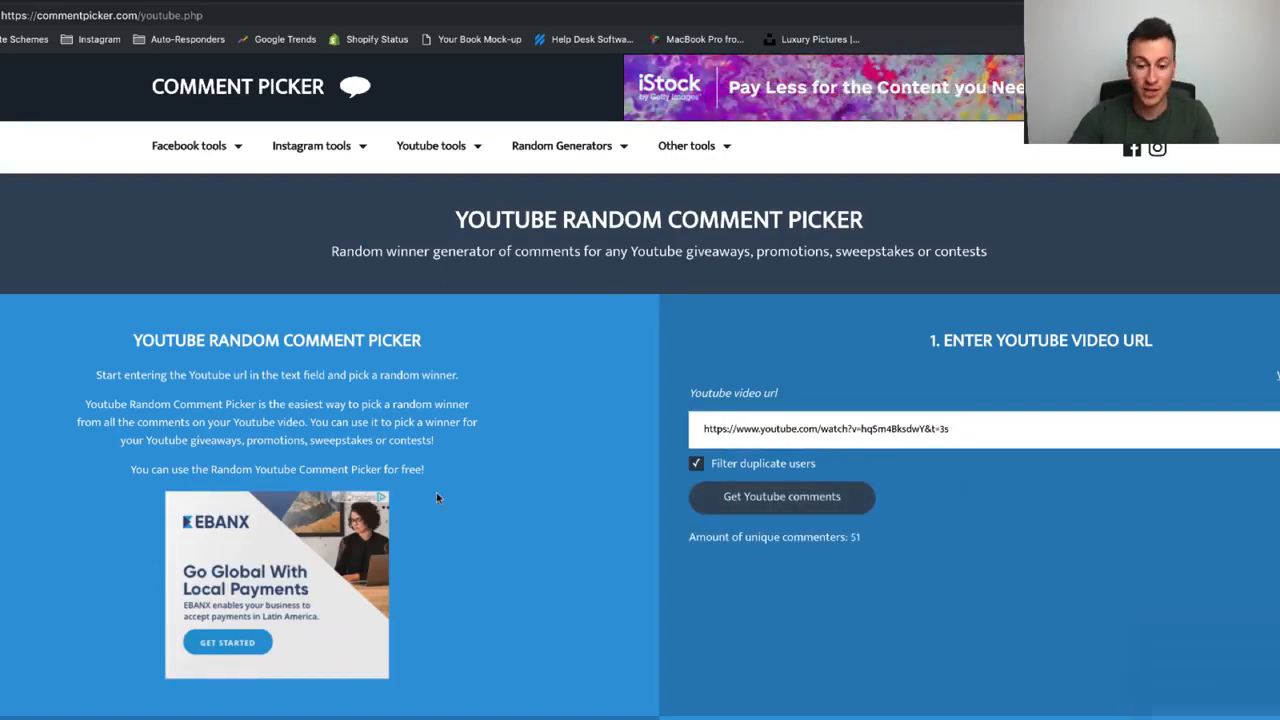
Bring up the raffle section for picking a random winner among the video's commenters.
scroll(436, 492, down, 2)
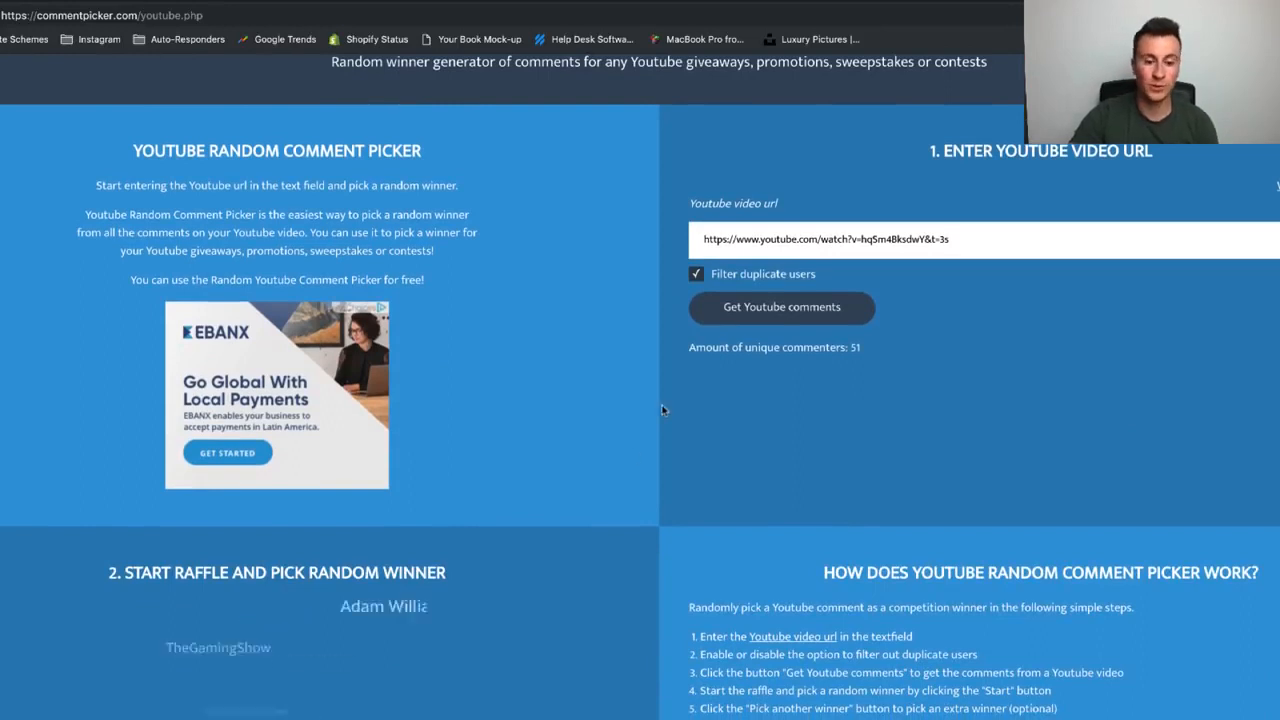
scroll(653, 446, down, 2)
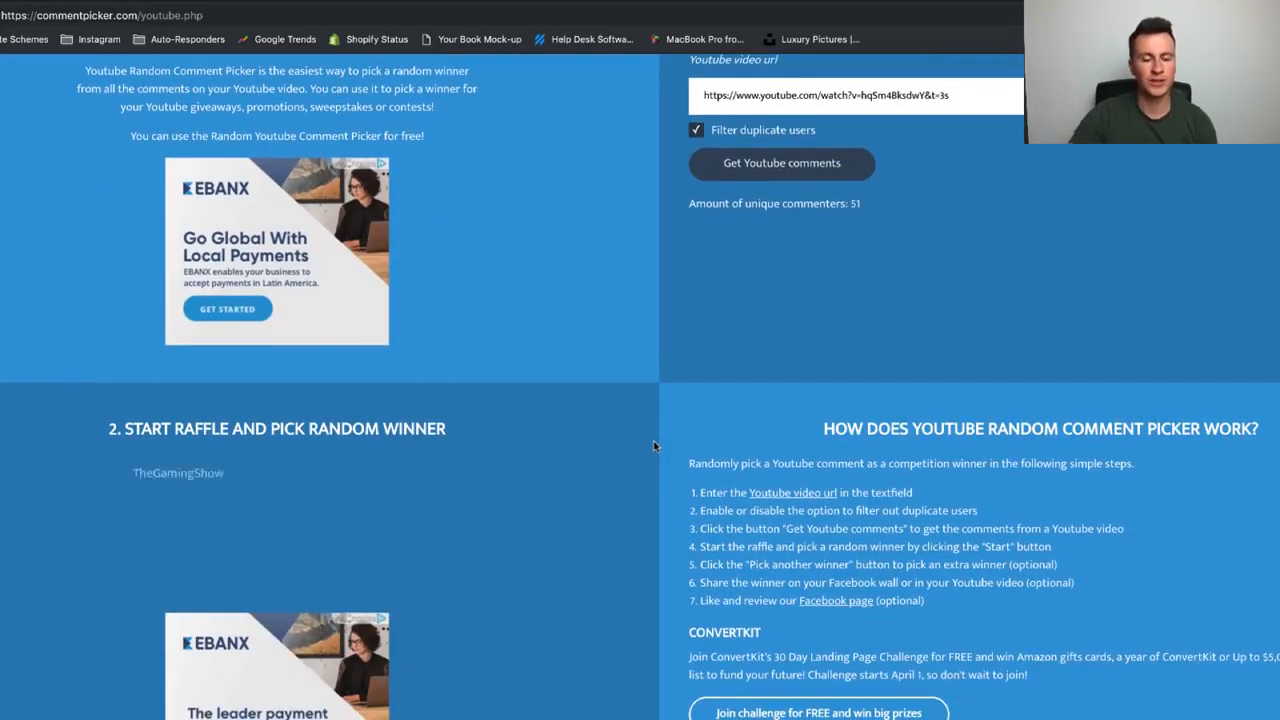
scroll(653, 444, down, 1)
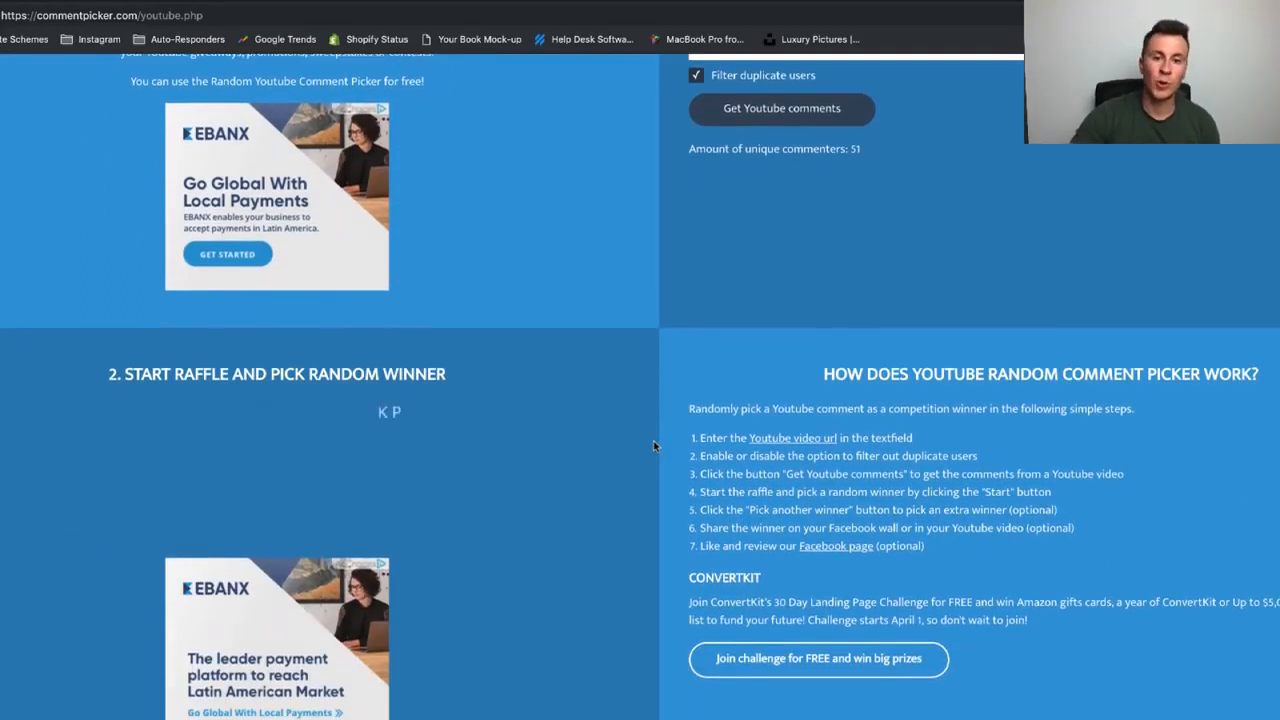